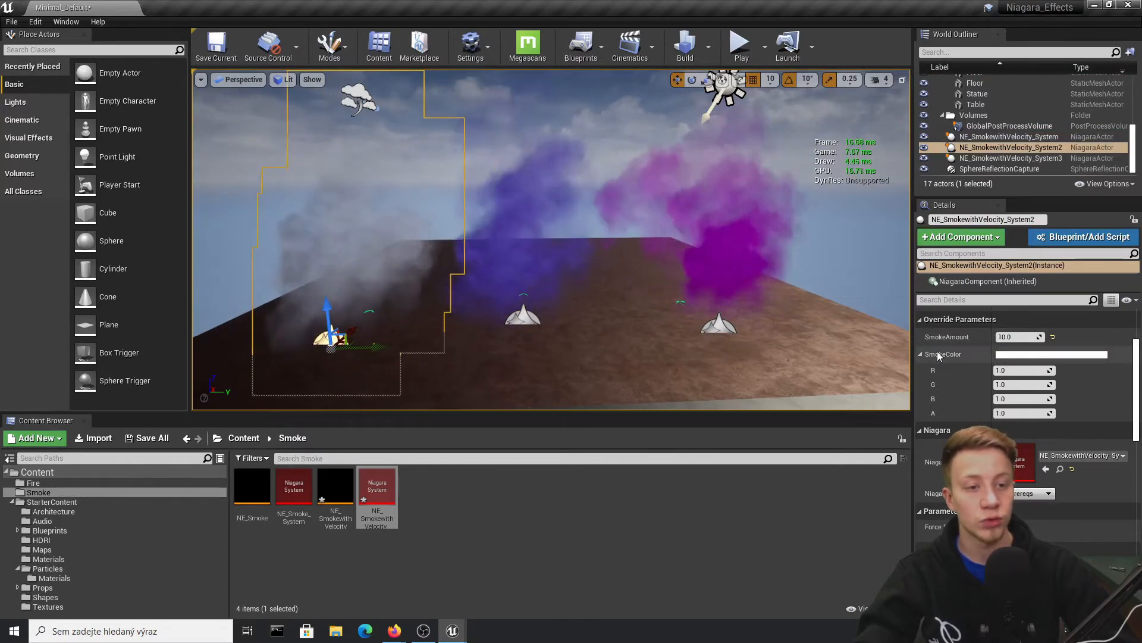
- Set the middle blue smoke system's SmokeAmount to 50 and its SmokeColor to light red (R 1.0, G 0.239512, B 0.249459)
{"action": "left_click", "coordinate": [538, 324]}
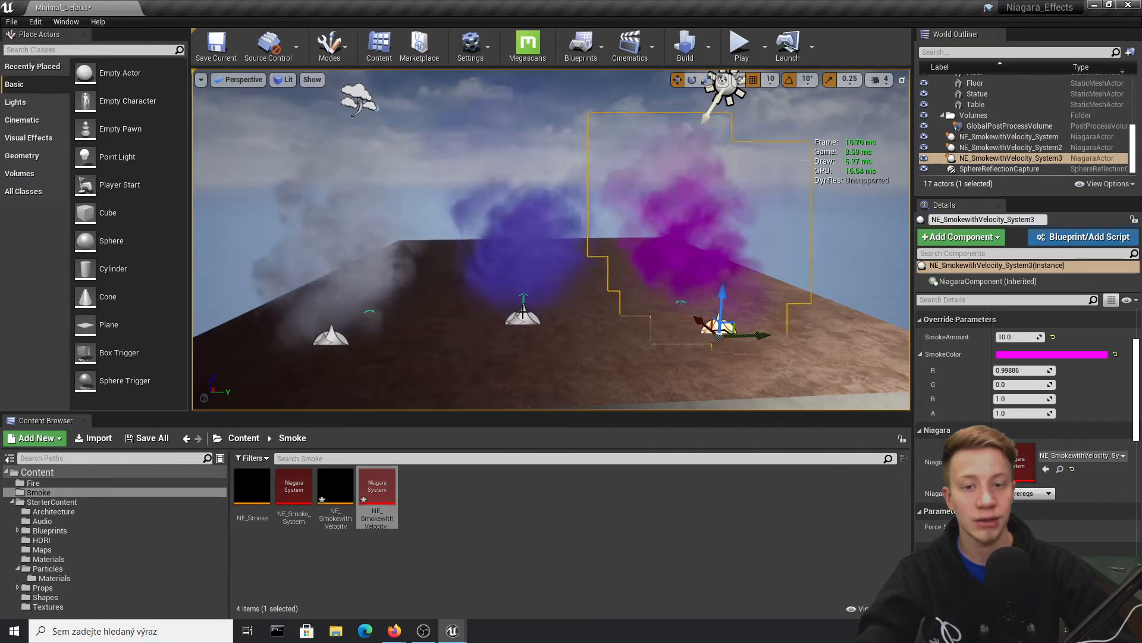
{"action": "left_click", "coordinate": [521, 312]}
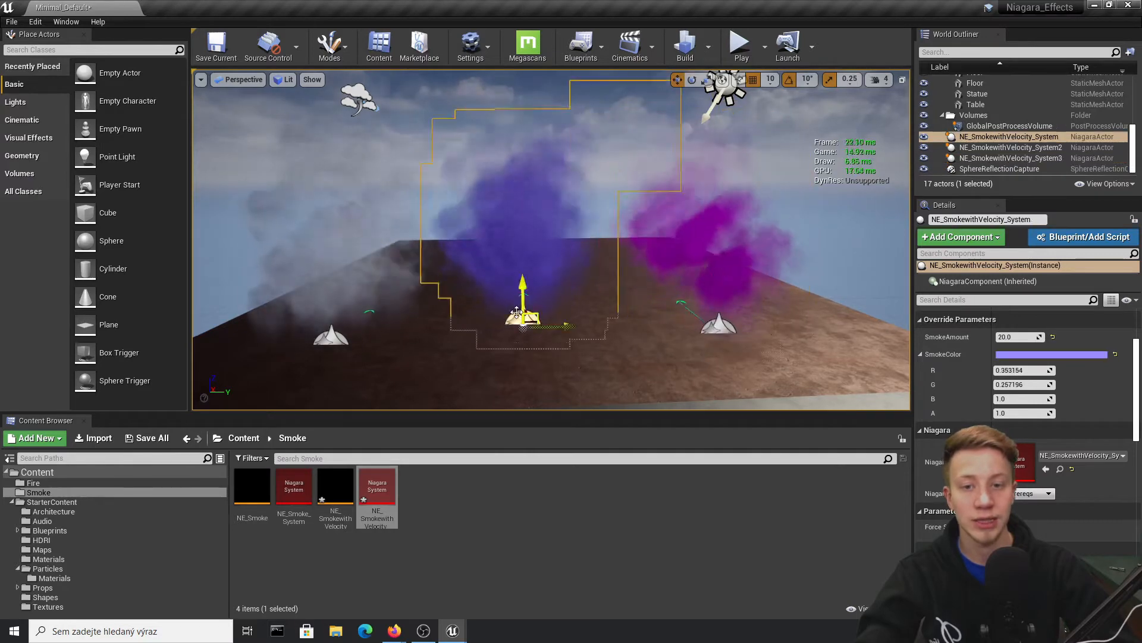
{"action": "left_click", "coordinate": [1017, 337]}
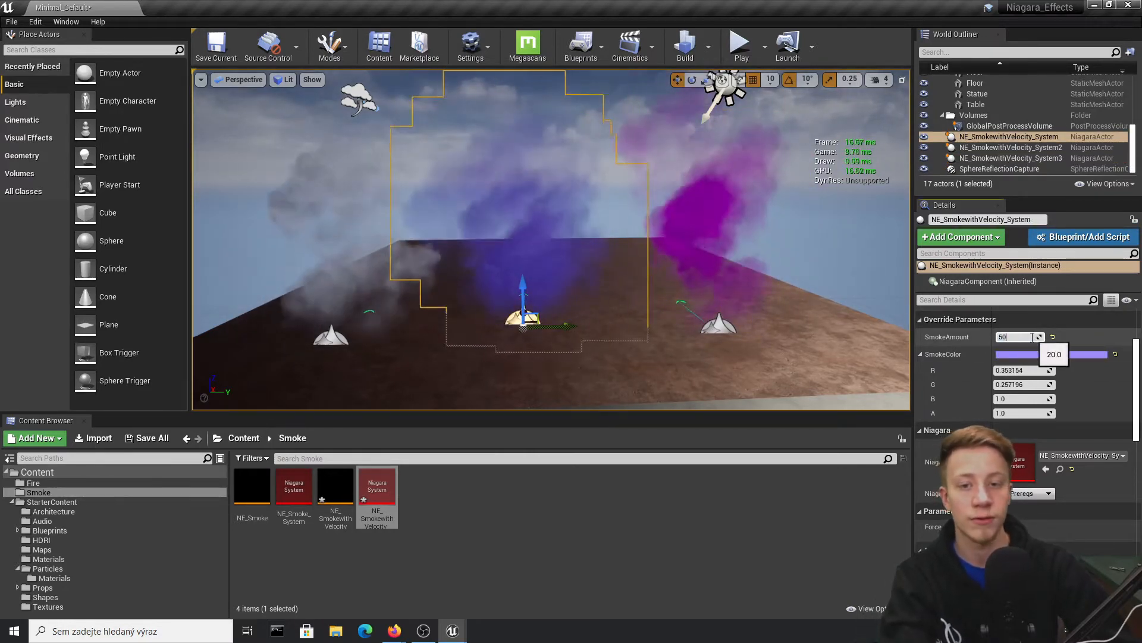
{"action": "key", "text": "Return"}
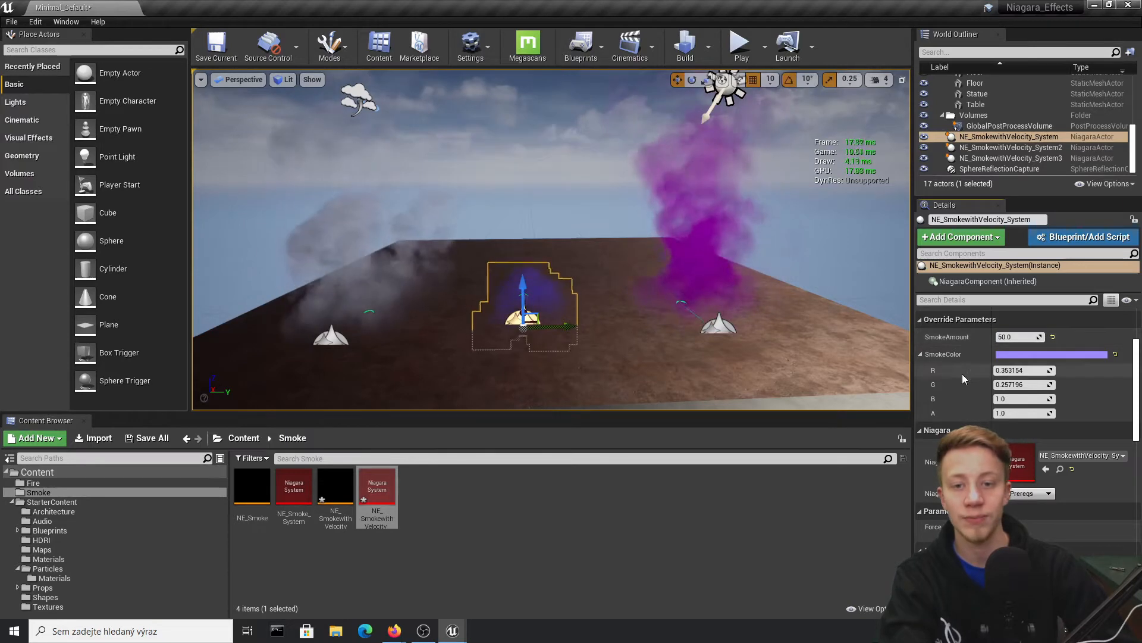
{"action": "left_click", "coordinate": [1041, 354]}
{"action": "left_click", "coordinate": [887, 400]}
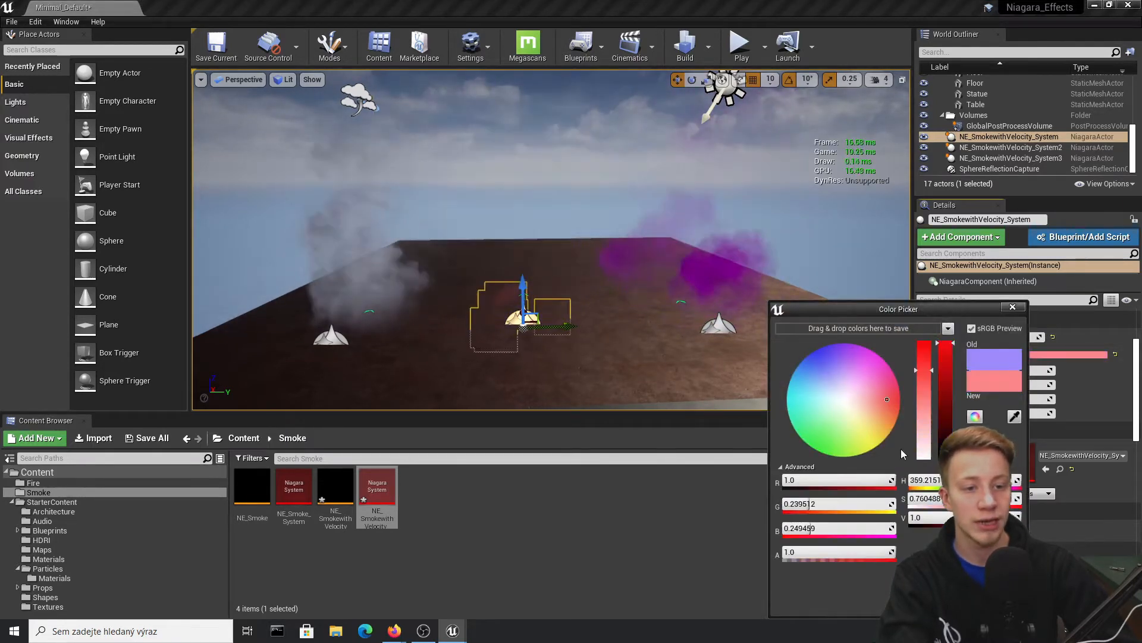
{"action": "left_click", "coordinate": [931, 603]}
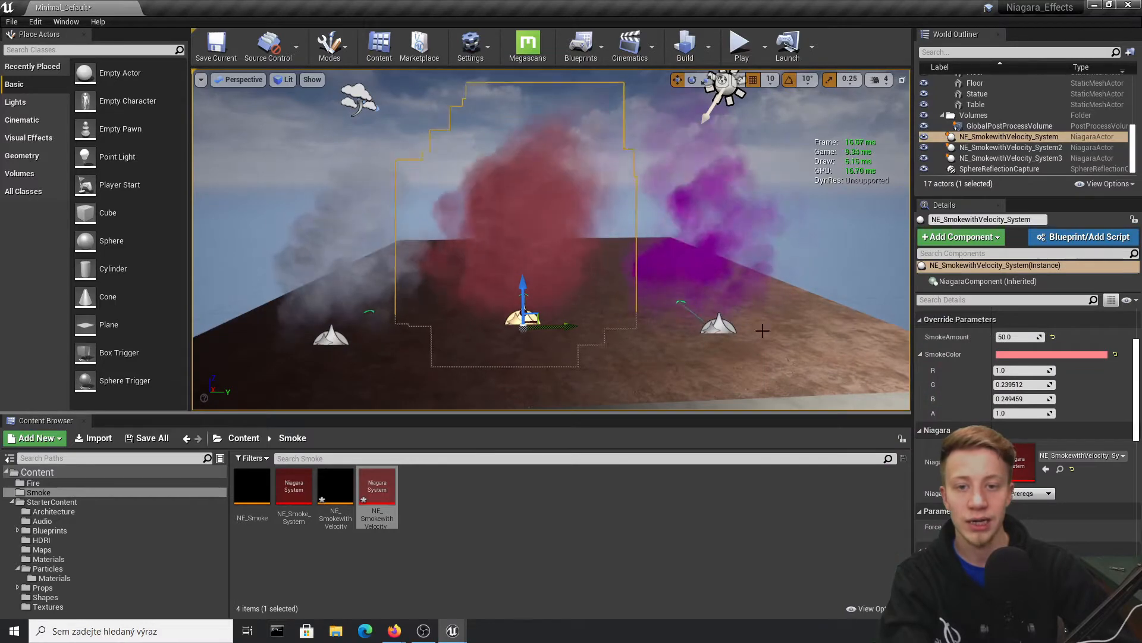
- Reduce the middle red smoke system's SmokeAmount to 1
{"action": "left_click", "coordinate": [1025, 337]}
{"action": "type", "text": "1"}
{"action": "key", "text": "Return"}
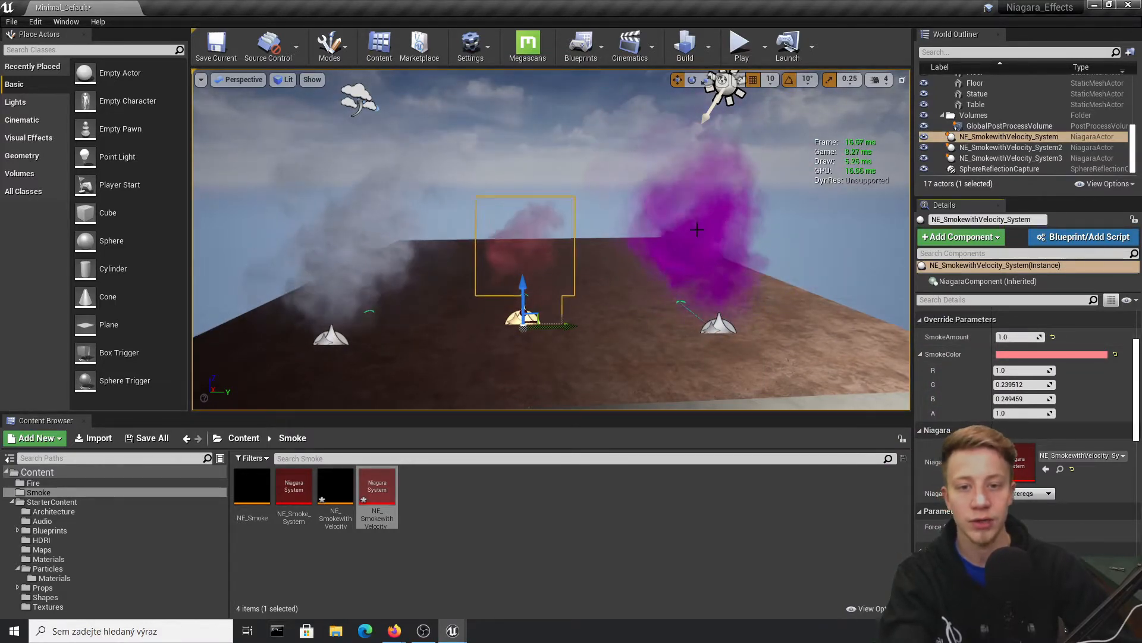
- Set the magenta smoke system's SmokeAmount to 20 and its SmokeColor to light blue (R 0.268976, G 0.501009, B 1.0)
{"action": "left_click", "coordinate": [721, 326]}
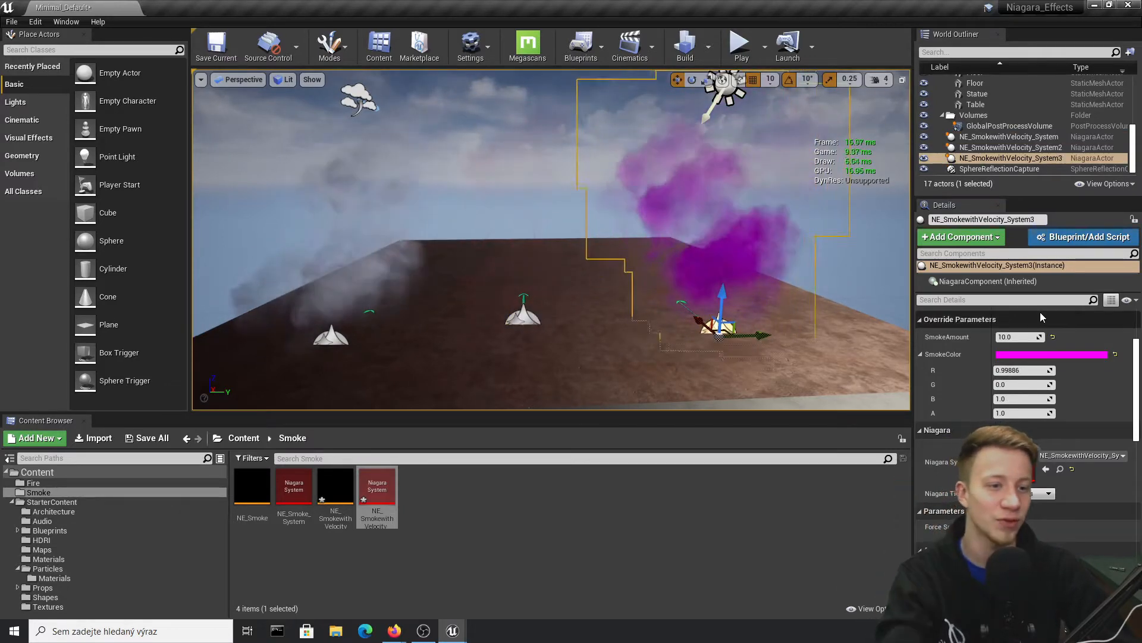
{"action": "left_click", "coordinate": [1021, 337]}
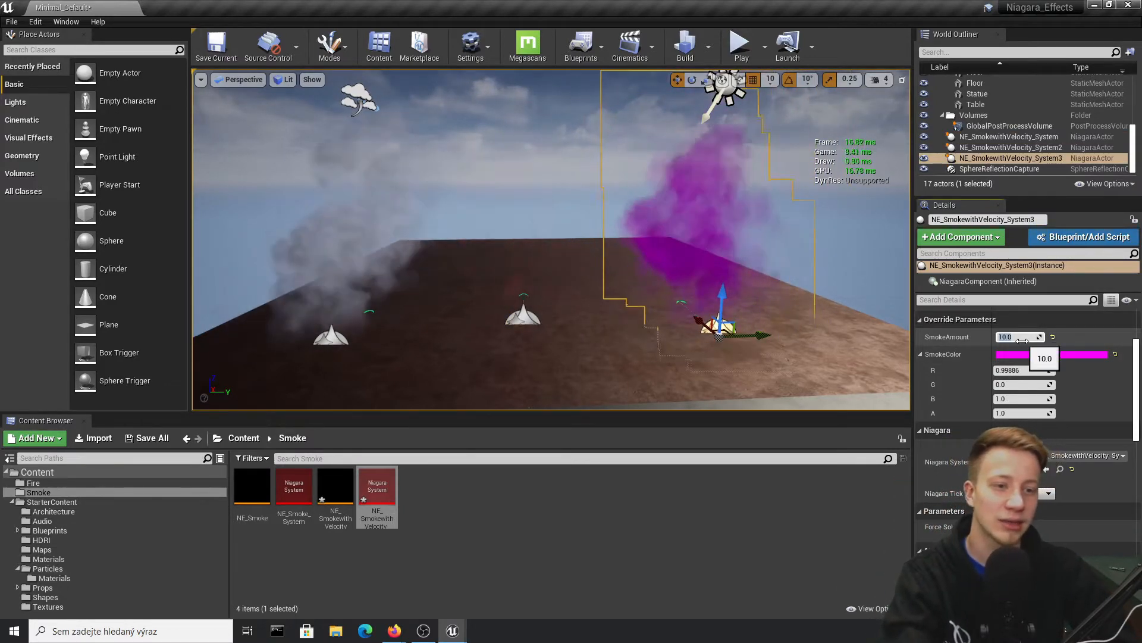
{"action": "left_click", "coordinate": [1014, 355]}
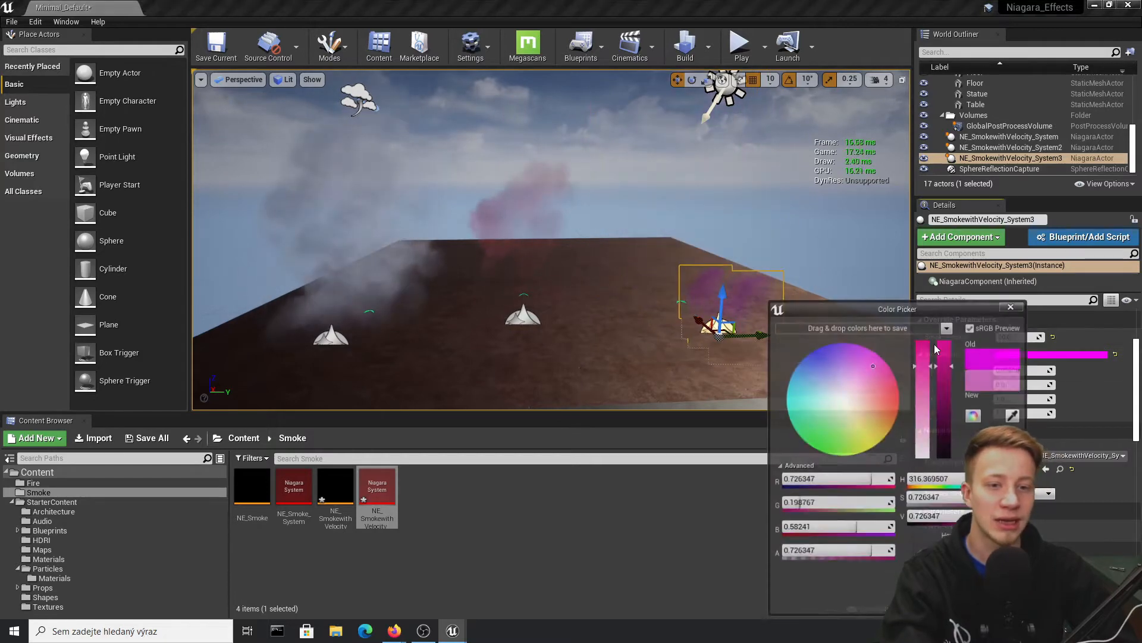
{"action": "left_click", "coordinate": [813, 373]}
{"action": "left_click", "coordinate": [931, 602]}
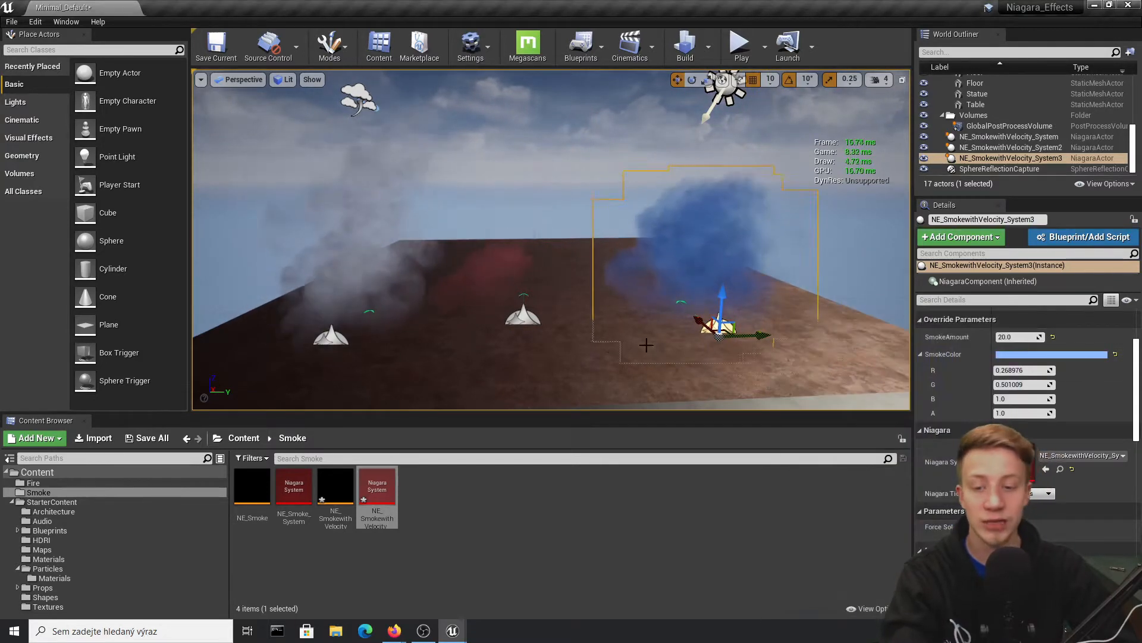
- Open the NE_SmokewithVelocity Niagara system asset from the Smoke folder
{"action": "double_click", "coordinate": [378, 488]}
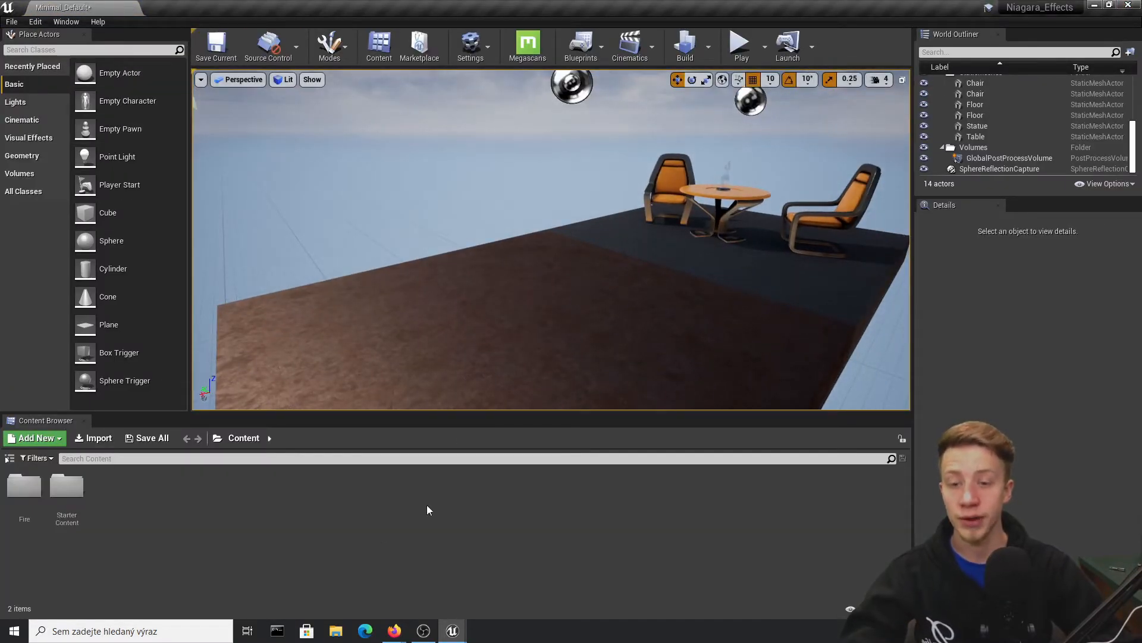
- Preview the NS_Fire system from the Fire folder on the brown floor and delete the placed actor
{"action": "double_click", "coordinate": [24, 487]}
{"action": "left_click_drag", "start_coordinate": [109, 485], "coordinate": [447, 327]}
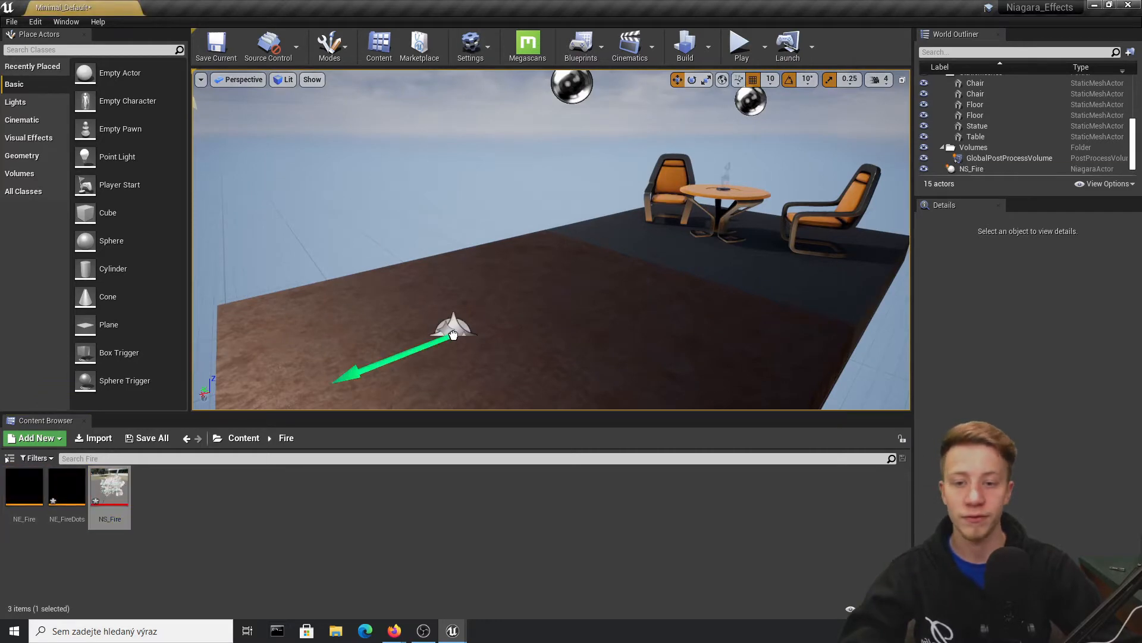
{"action": "key", "text": "Delete"}
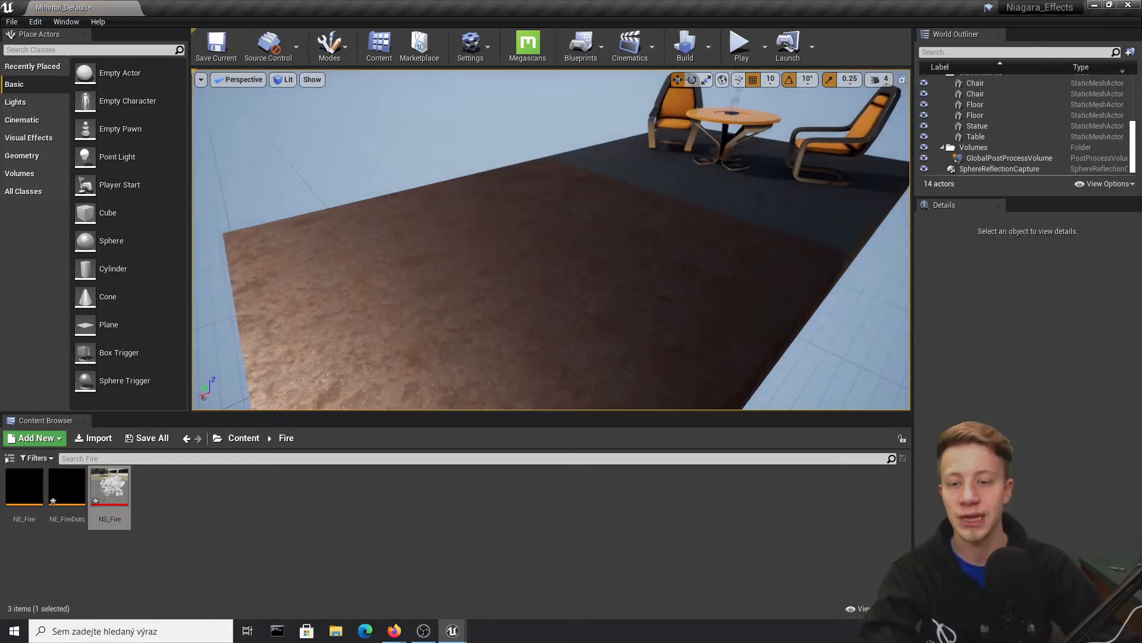
- Create a folder named Smoke in the Content folder and open it
{"action": "left_click", "coordinate": [245, 438]}
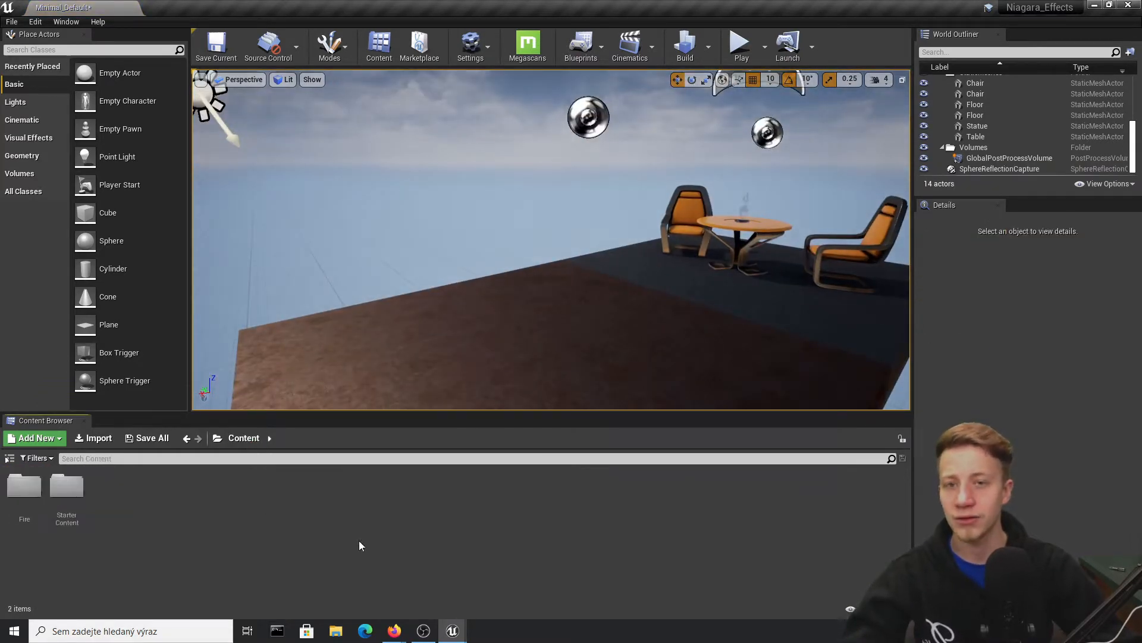
{"action": "right_click", "coordinate": [151, 515]}
{"action": "left_click", "coordinate": [208, 122]}
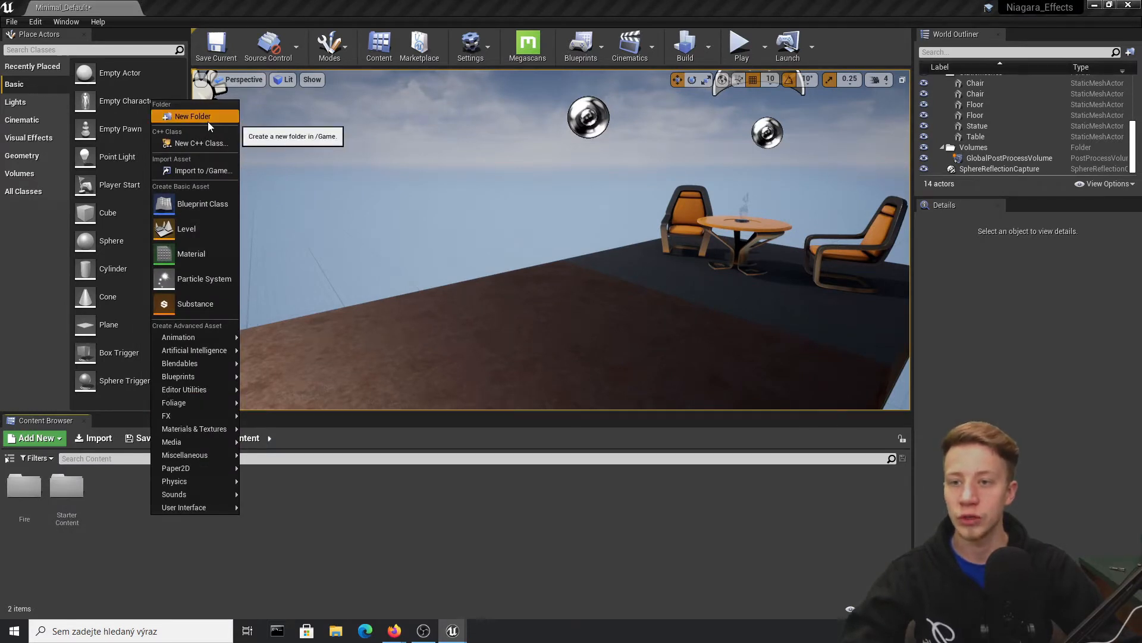
{"action": "type", "text": "Smoke"}
{"action": "key", "text": "Return"}
{"action": "key", "text": "Return"}
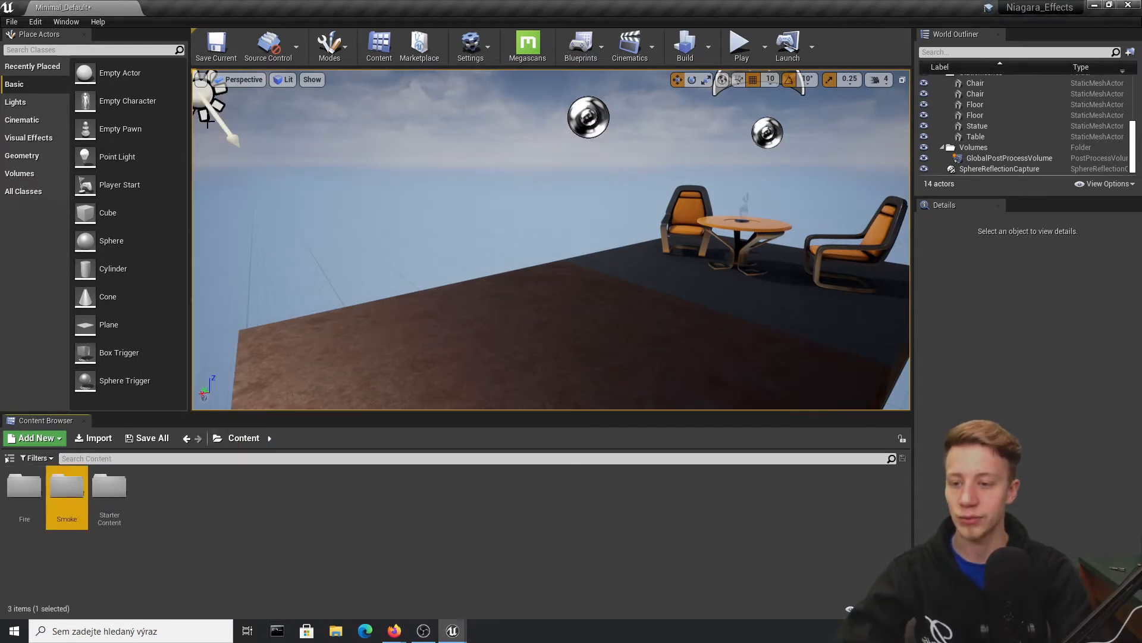
- Search the built-in plugins for niagara and check whether the Niagara plugins are enabled
{"action": "left_click", "coordinate": [33, 26]}
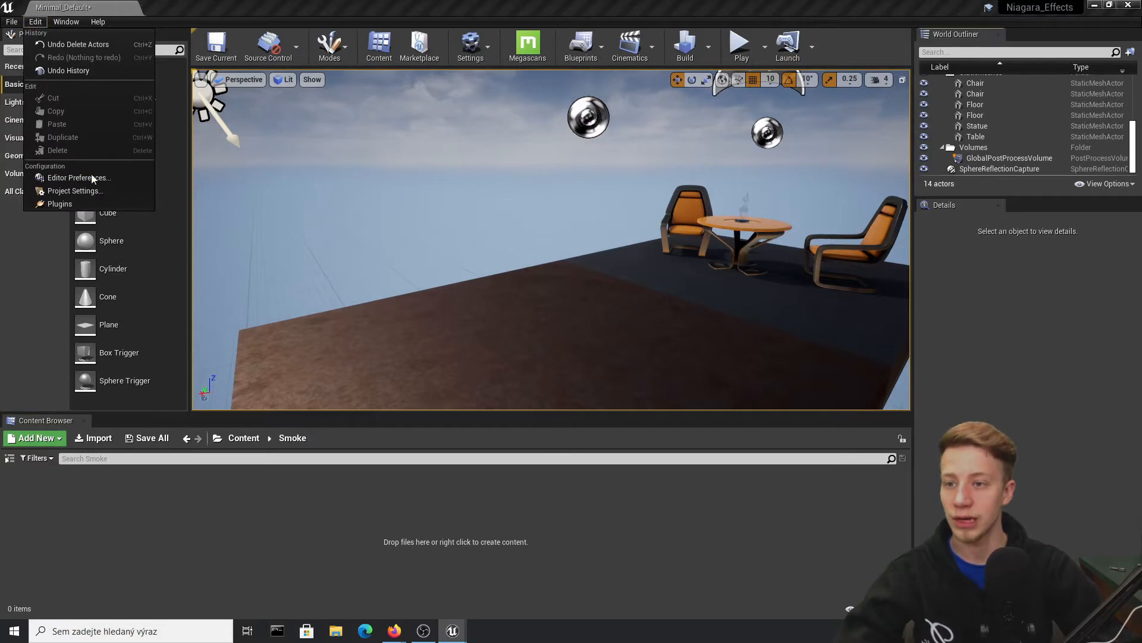
{"action": "left_click", "coordinate": [88, 204]}
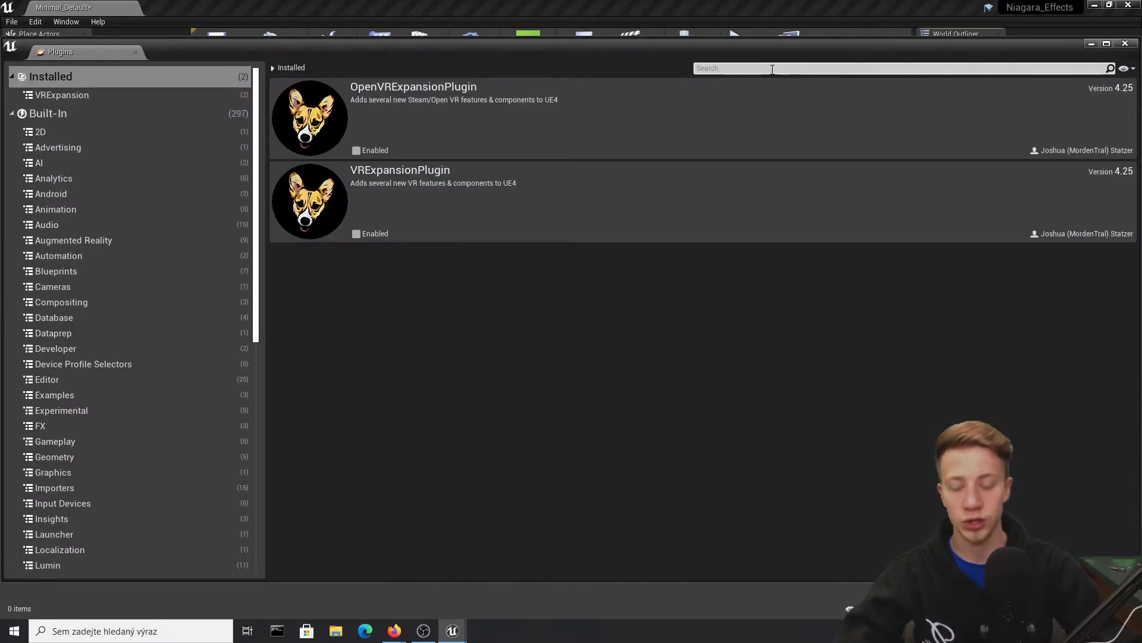
{"action": "type", "text": "niagara"}
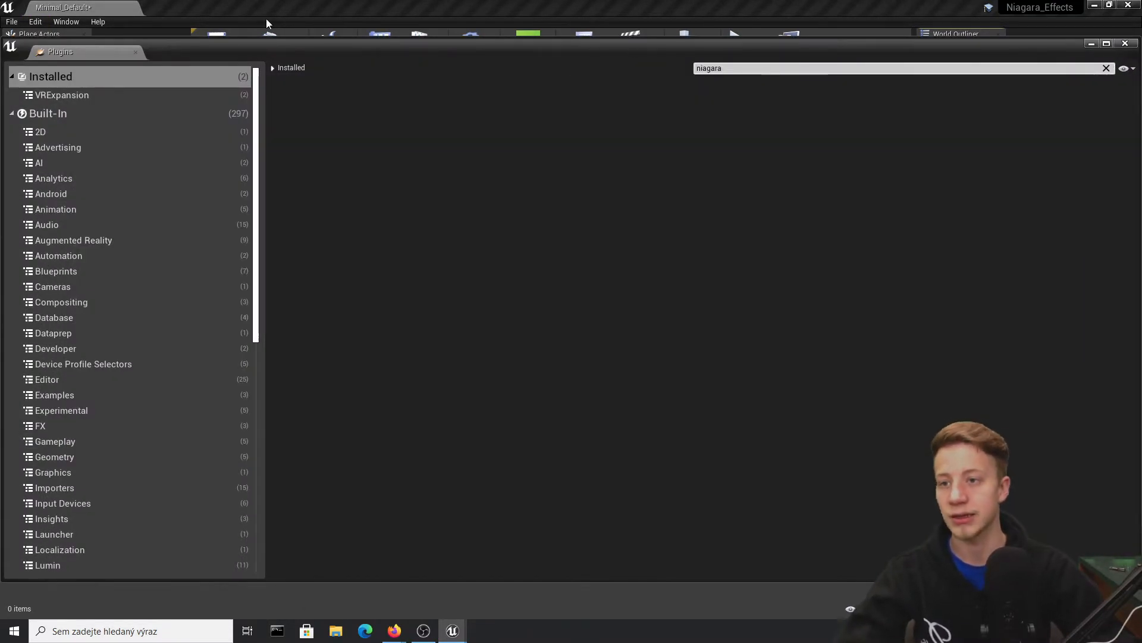
{"action": "left_click", "coordinate": [108, 116]}
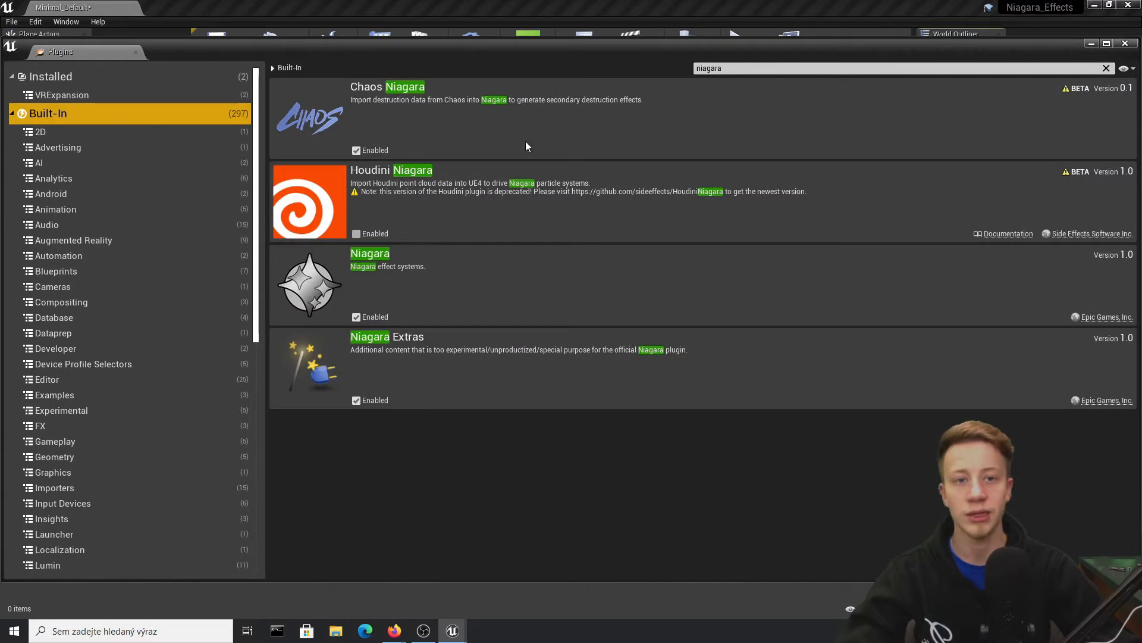
{"action": "left_click", "coordinate": [721, 69]}
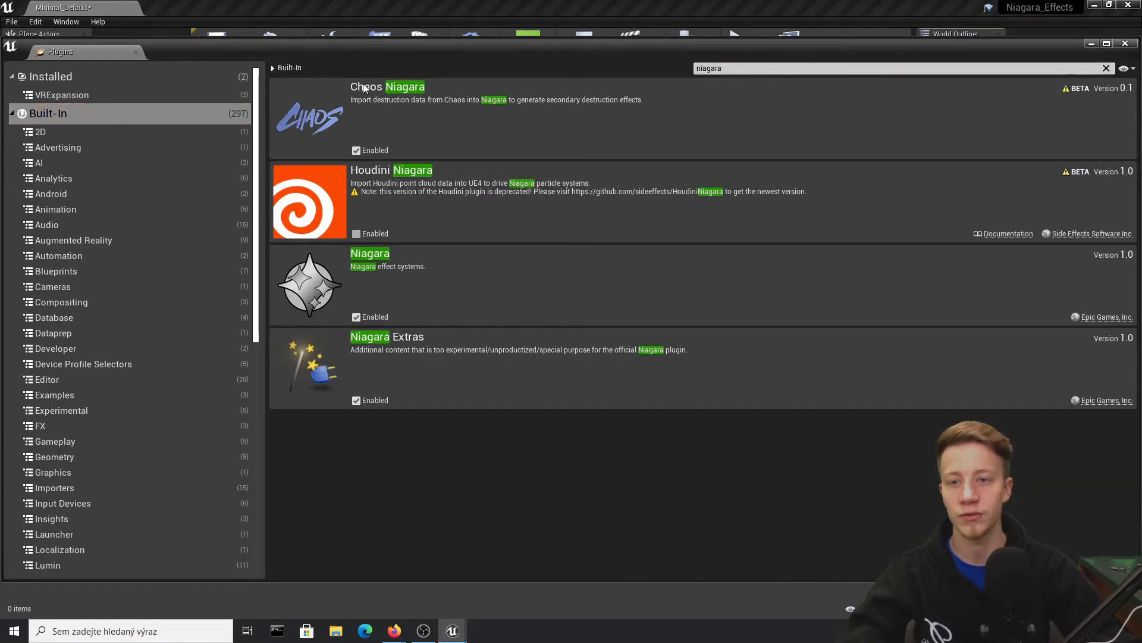
{"action": "left_click", "coordinate": [1125, 44]}
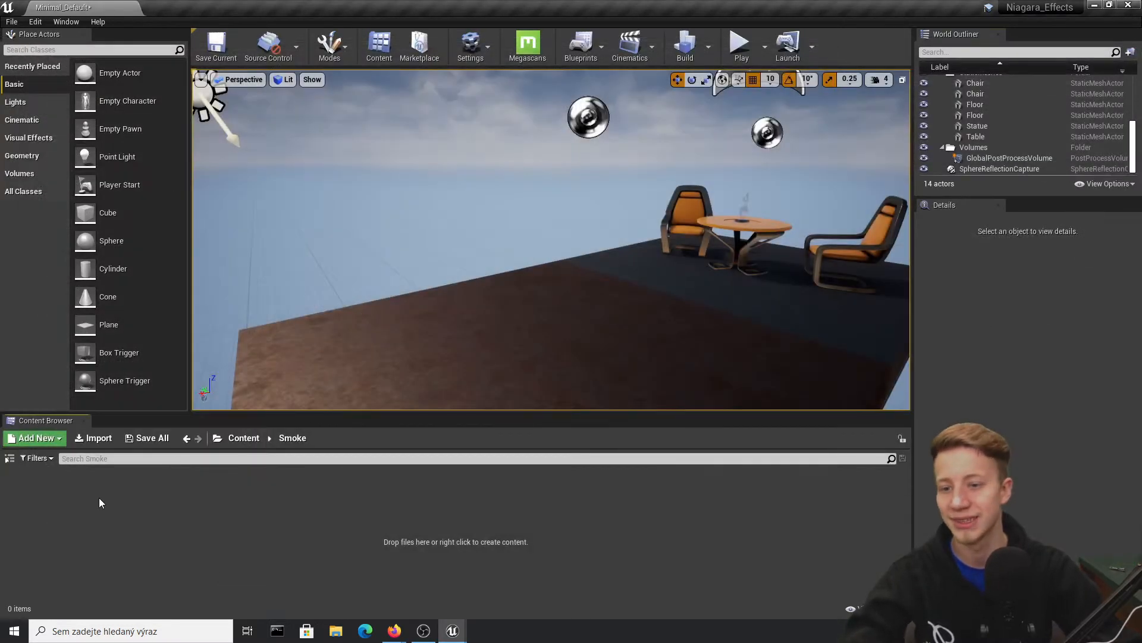
- Place the P_Smoke particle system from StarterContent's Particles folder on the brown floor as a reference
{"action": "right_click_drag", "start_coordinate": [603, 261], "coordinate": [588, 289]}
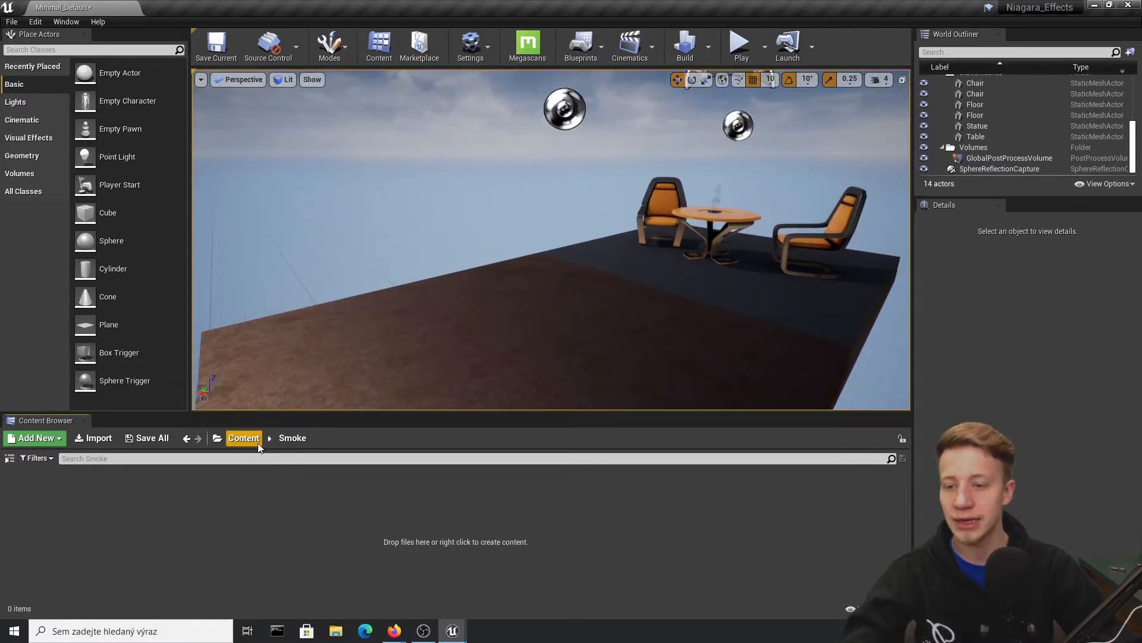
{"action": "left_click", "coordinate": [8, 458]}
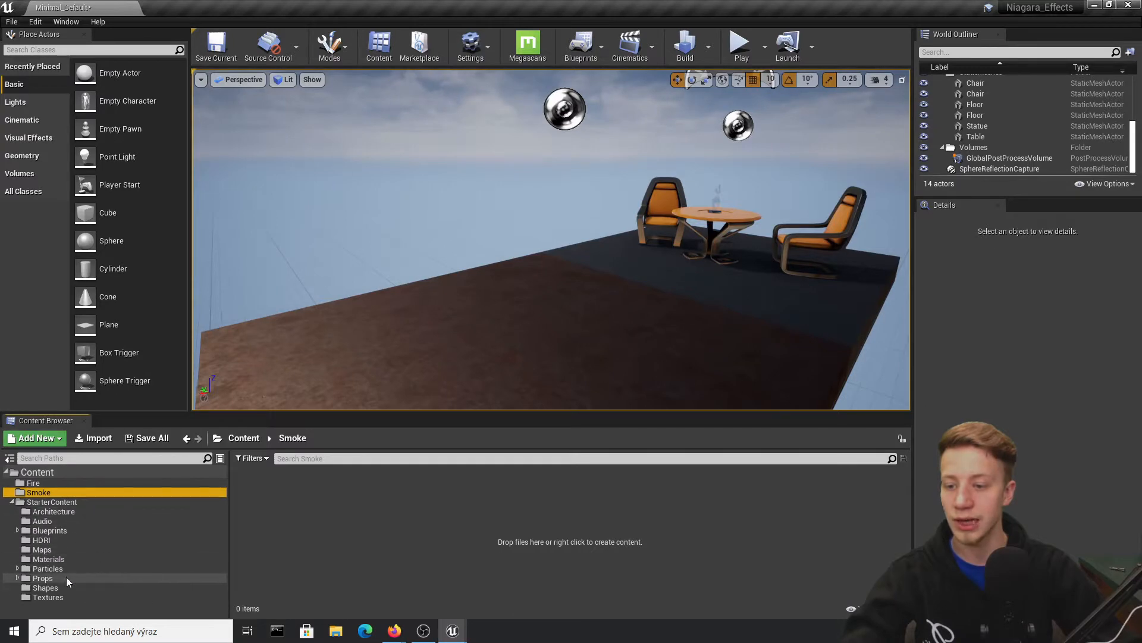
{"action": "left_click", "coordinate": [47, 569]}
{"action": "left_click", "coordinate": [410, 499]}
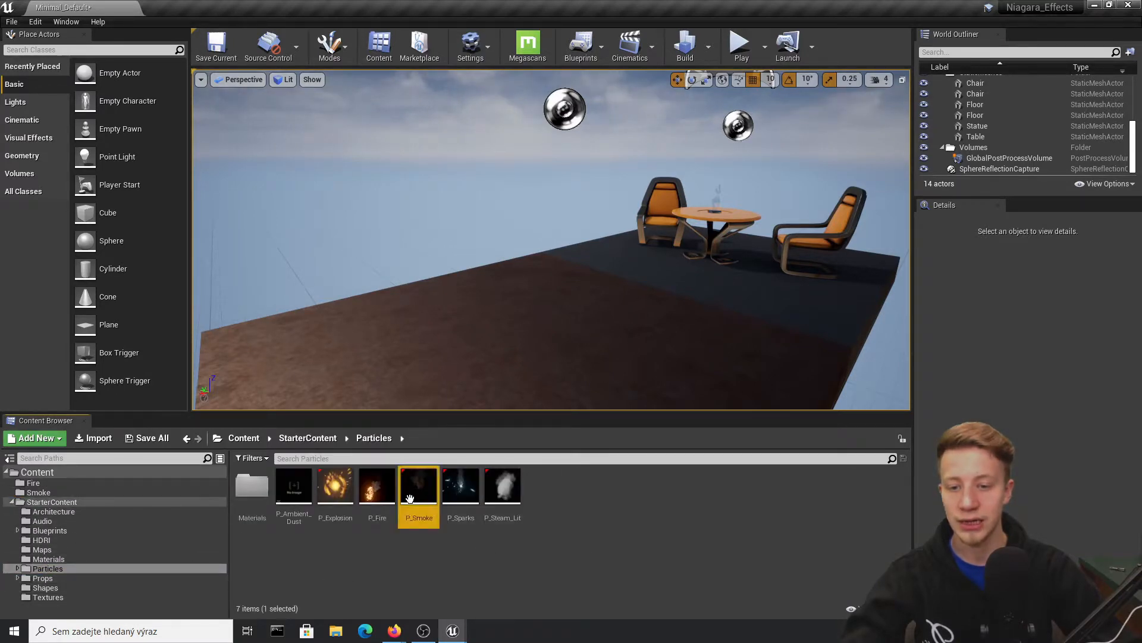
{"action": "left_click_drag", "start_coordinate": [410, 499], "coordinate": [444, 323]}
{"action": "right_click_drag", "start_coordinate": [473, 326], "coordinate": [357, 273]}
{"action": "right_click_drag", "start_coordinate": [534, 312], "coordinate": [498, 259]}
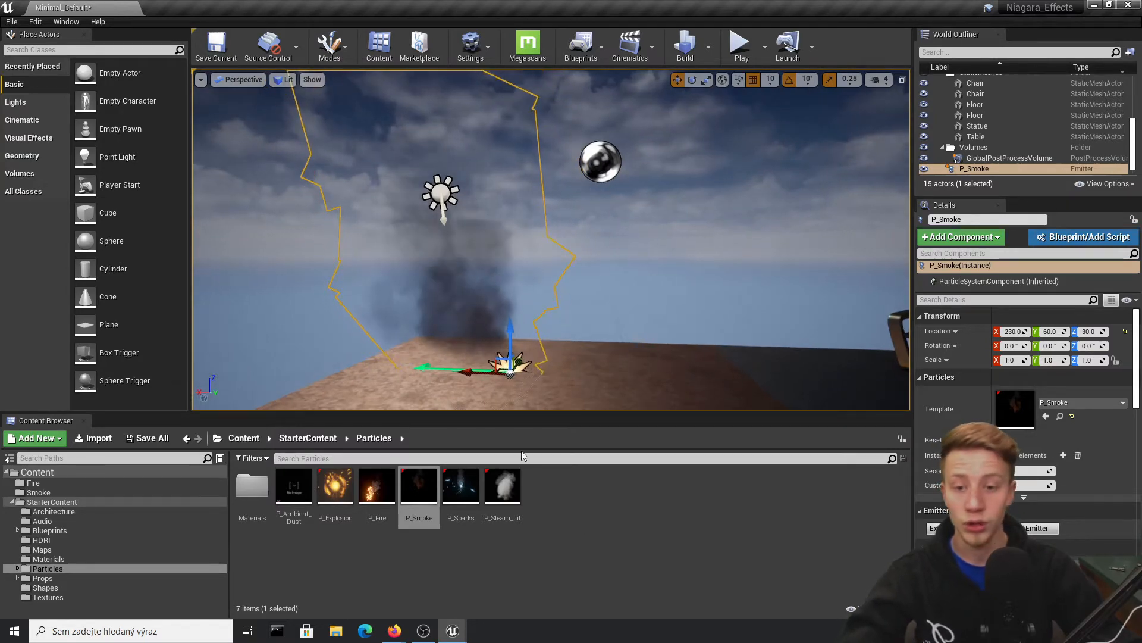
{"action": "mouse_move", "coordinate": [554, 323]}
{"action": "right_mouse_down"}
{"action": "mouse_move", "coordinate": [553, 357]}
{"action": "mouse_move", "coordinate": [555, 323]}
{"action": "right_mouse_up"}
- Create a Niagara Emitter in the Smoke folder as a new emitter from the Empty template
{"action": "left_click", "coordinate": [37, 492]}
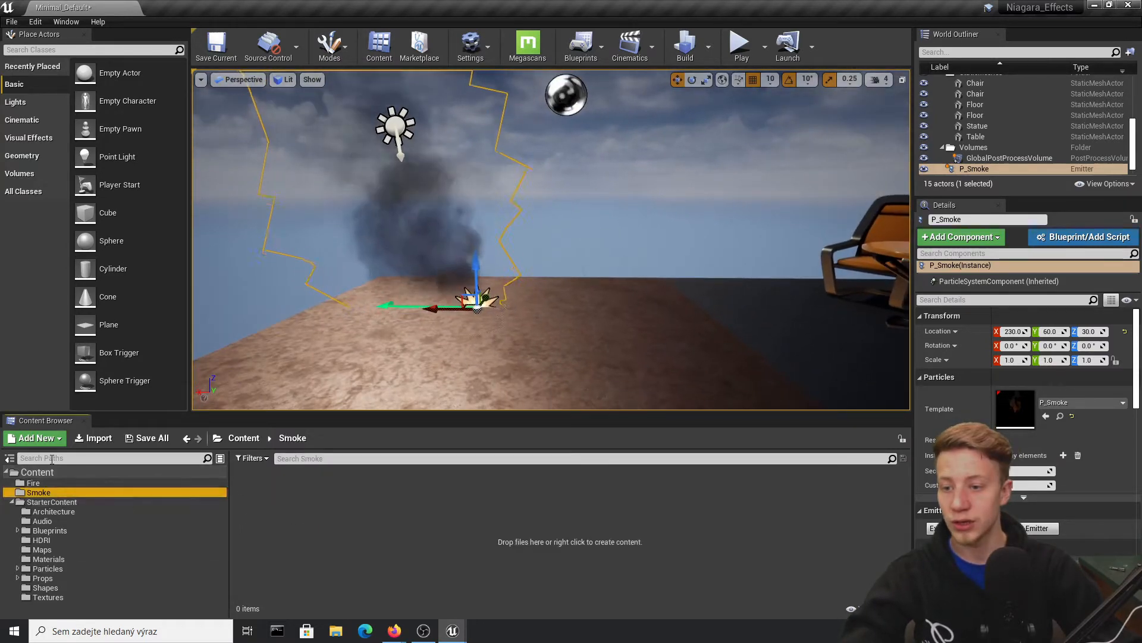
{"action": "left_click", "coordinate": [12, 502]}
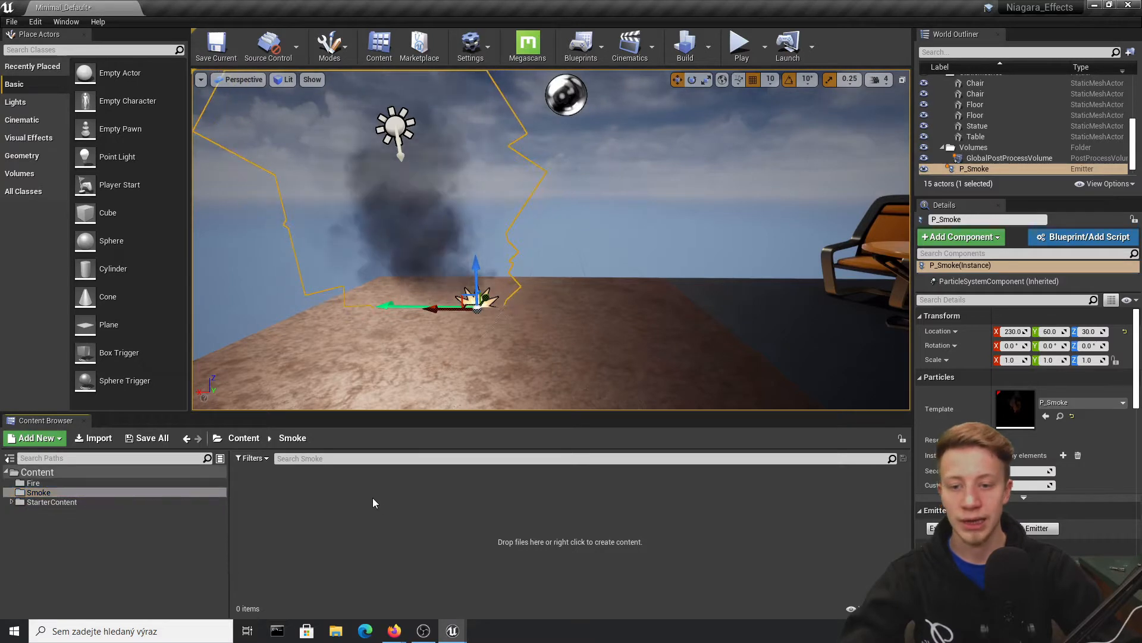
{"action": "right_click", "coordinate": [372, 497]}
{"action": "mouse_move", "coordinate": [426, 399]}
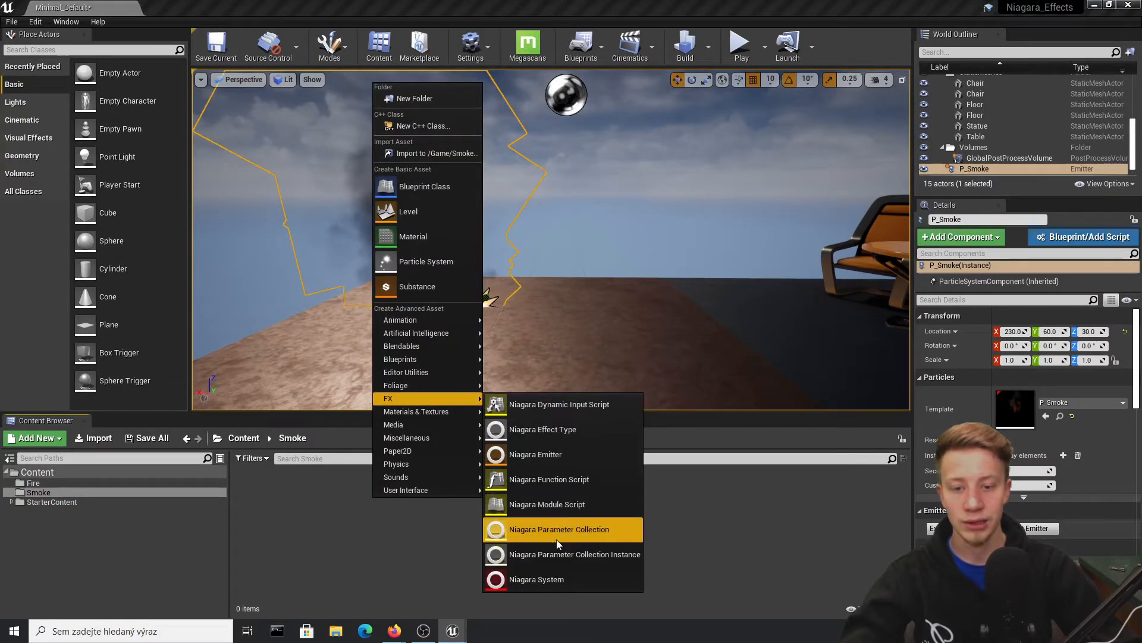
{"action": "left_click", "coordinate": [555, 457]}
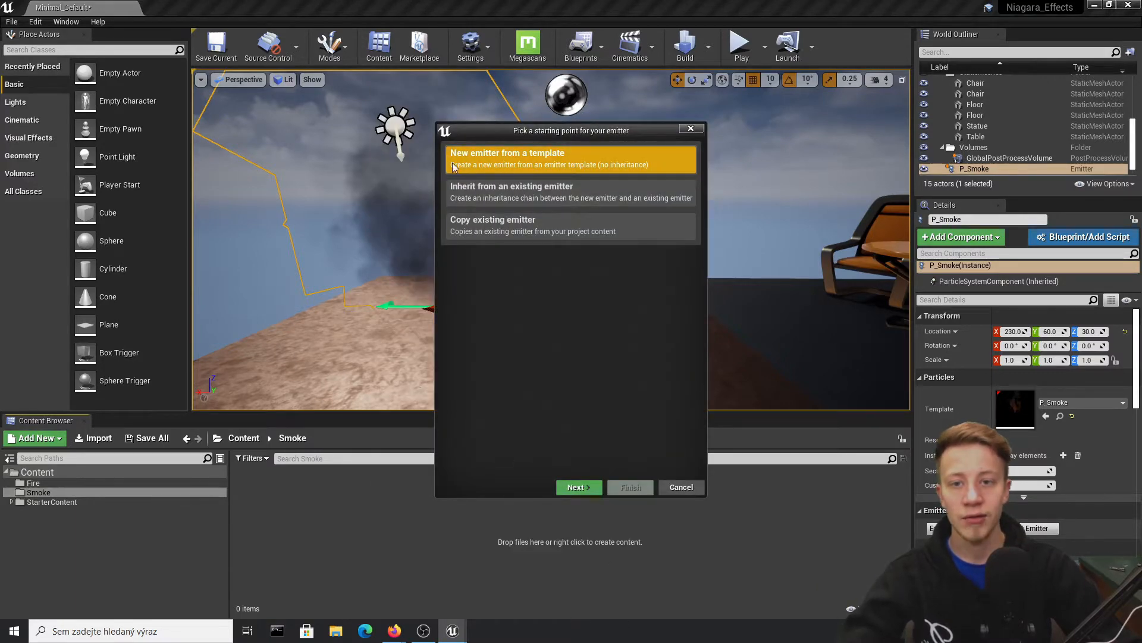
{"action": "left_click", "coordinate": [576, 488]}
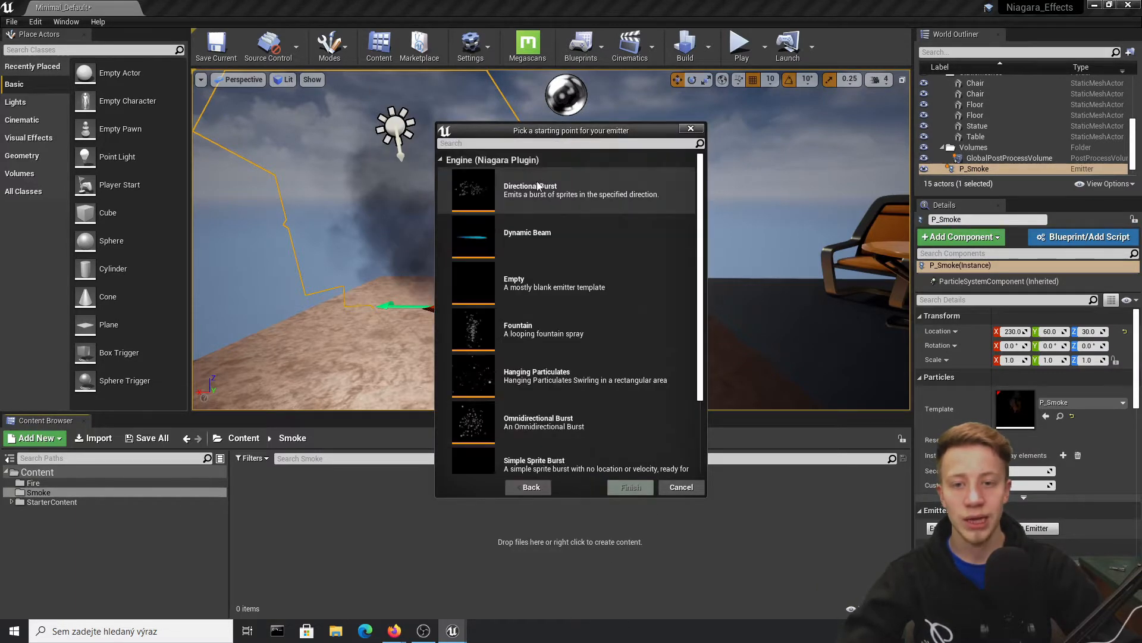
{"action": "scroll", "coordinate": [561, 301], "scroll_direction": "down", "scroll_amount": 1}
{"action": "scroll", "coordinate": [571, 415], "scroll_direction": "down", "scroll_amount": 1}
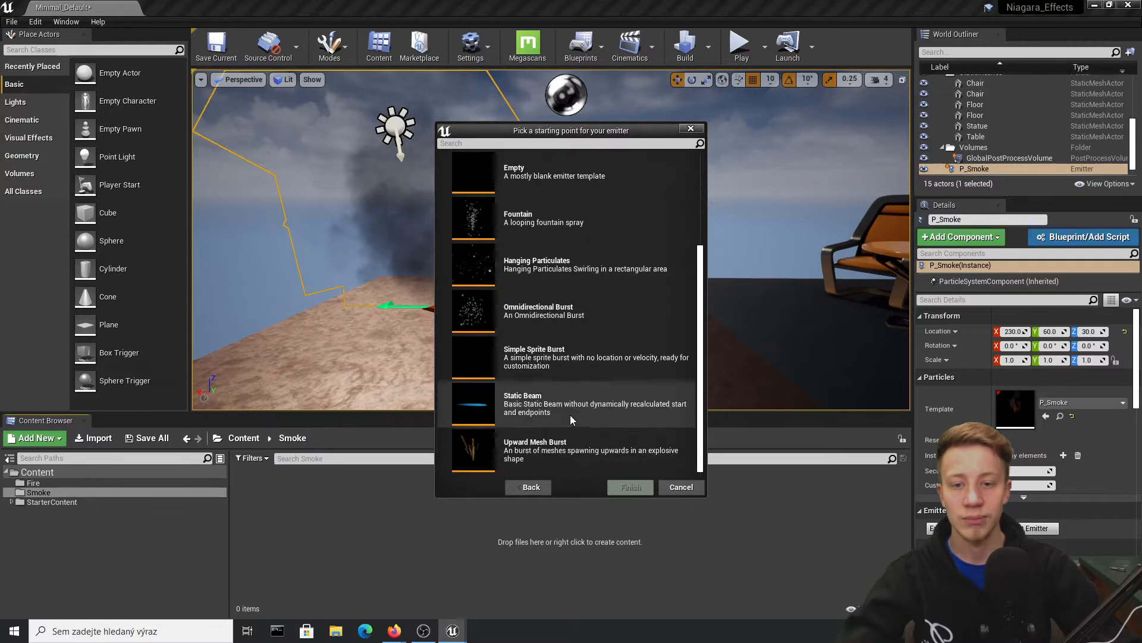
{"action": "scroll", "coordinate": [613, 292], "scroll_direction": "up", "scroll_amount": 2}
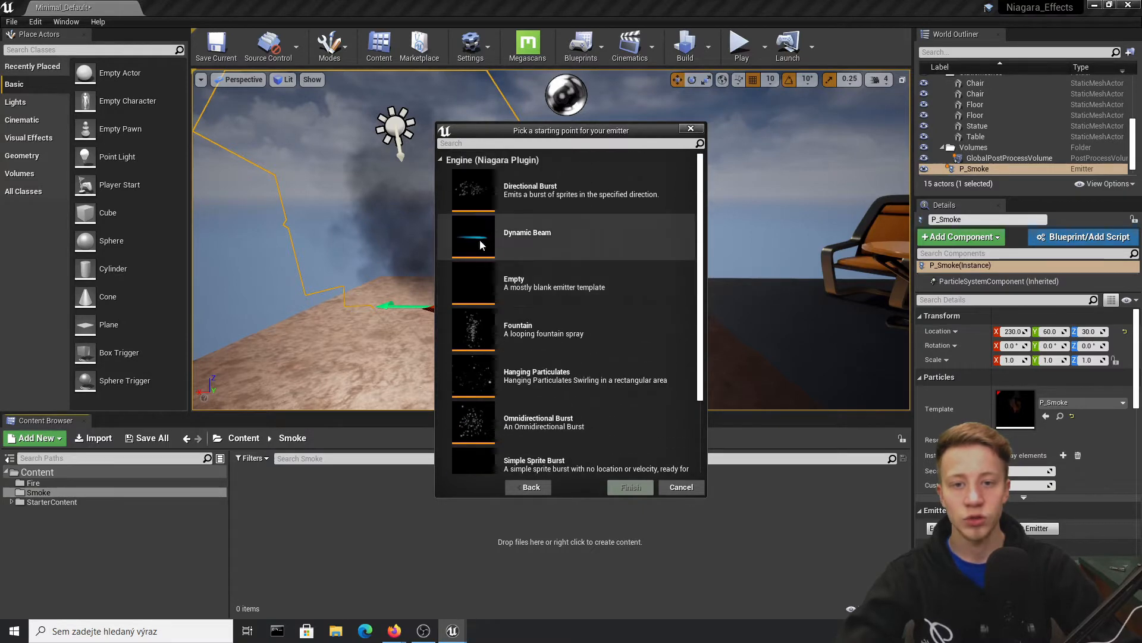
{"action": "left_click", "coordinate": [456, 302]}
{"action": "left_click", "coordinate": [626, 490]}
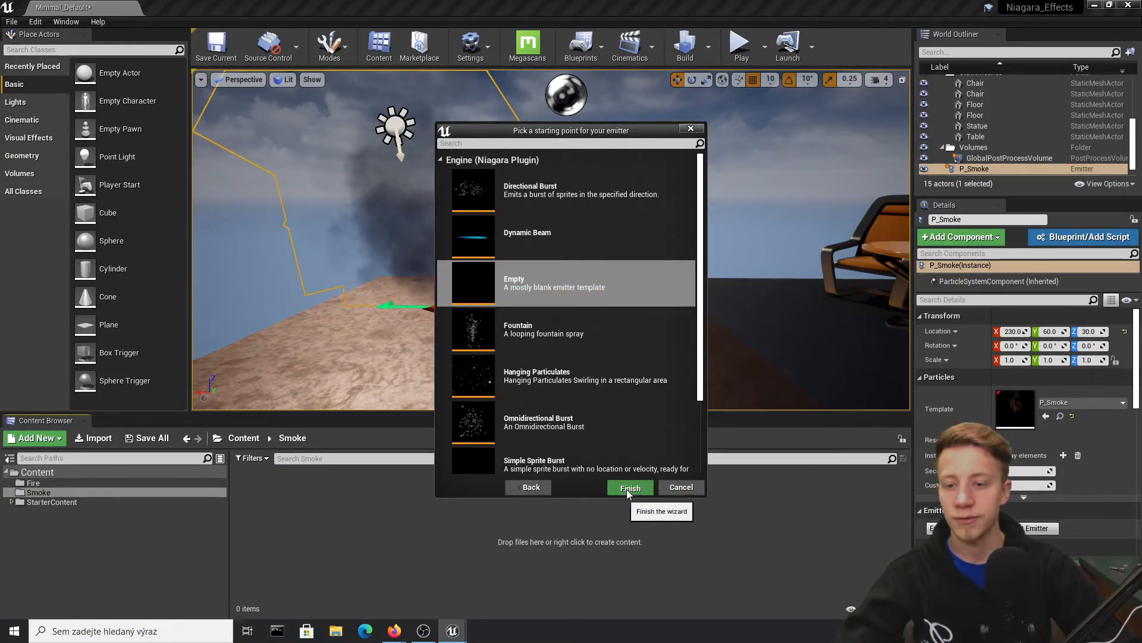
- Name the new Niagara emitter NE_Smoke and open it for editing
{"action": "type", "text": "N"}
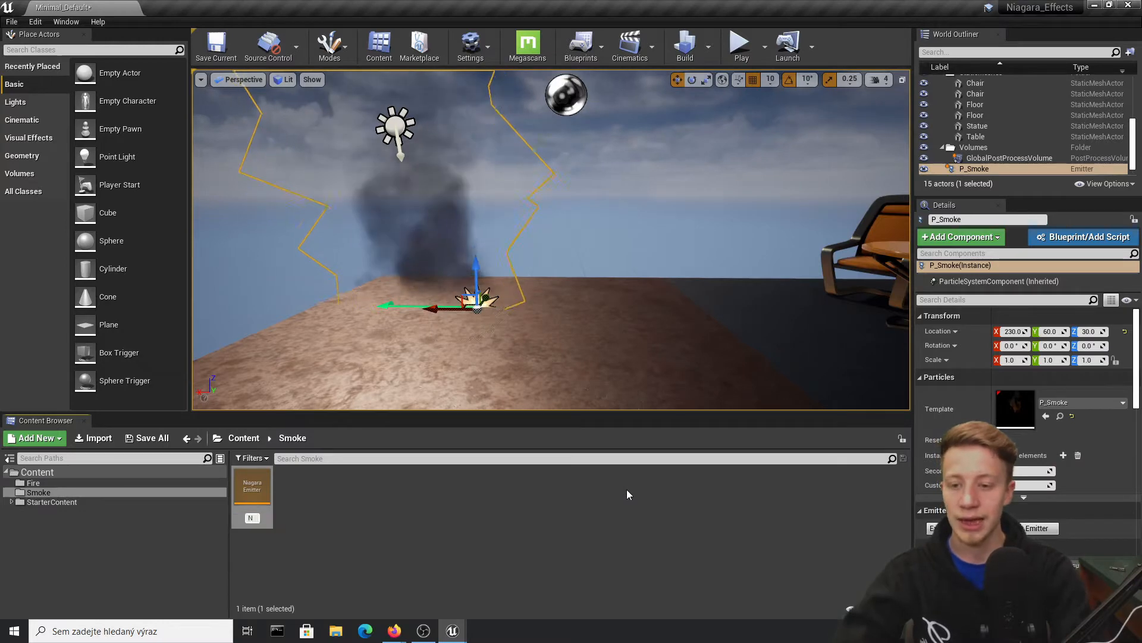
{"action": "type", "text": "E_Smoke"}
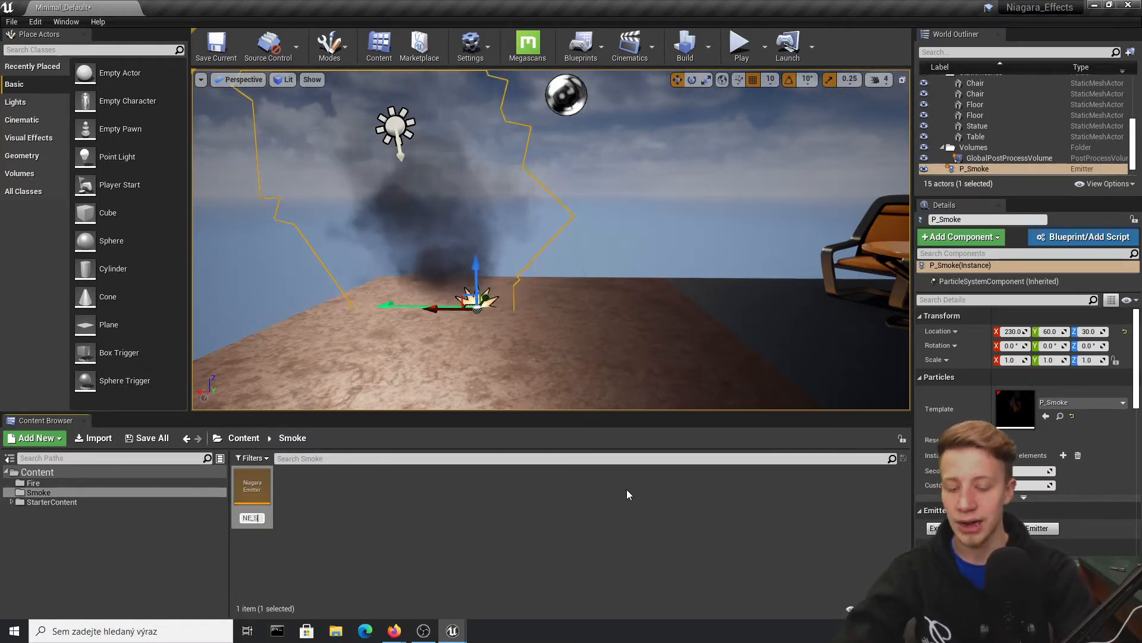
{"action": "key", "text": "Return"}
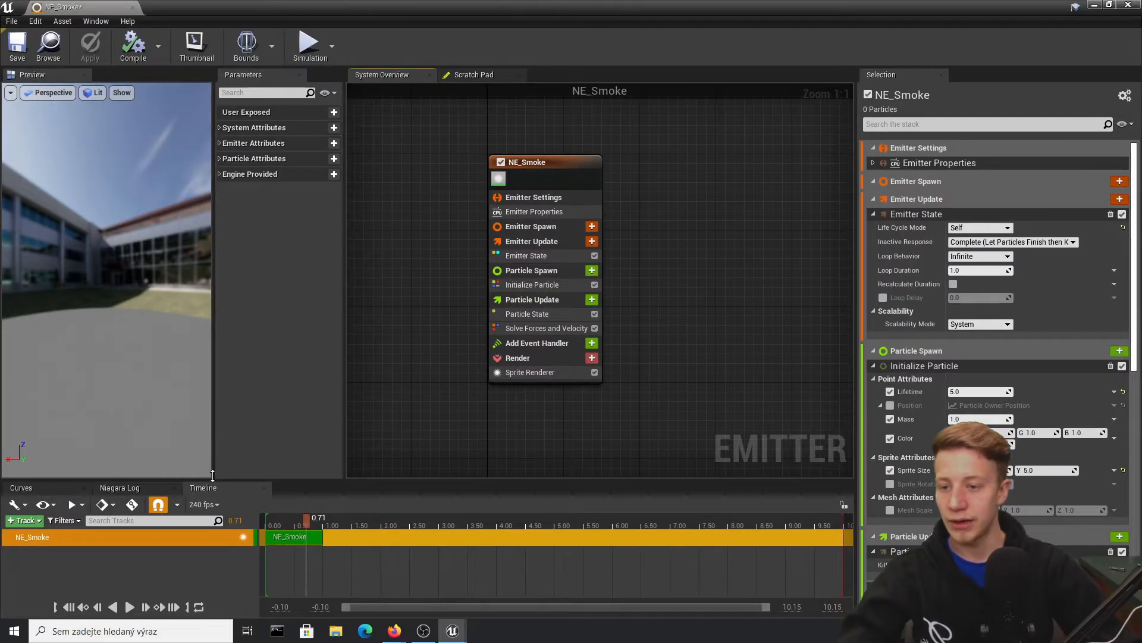
- Add a Spawn Rate module to Emitter Spawn and fix its unmet dependency by repositioning it under Emitter Update
{"action": "left_click", "coordinate": [570, 226]}
{"action": "left_click", "coordinate": [593, 228]}
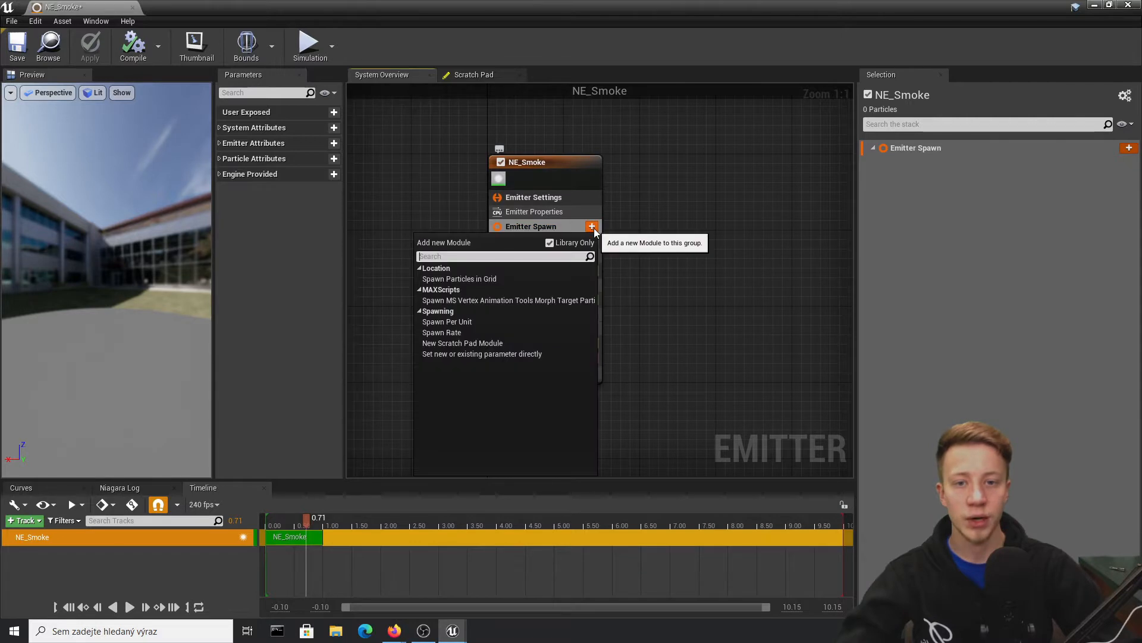
{"action": "type", "text": "spawn"}
{"action": "key", "text": "Return"}
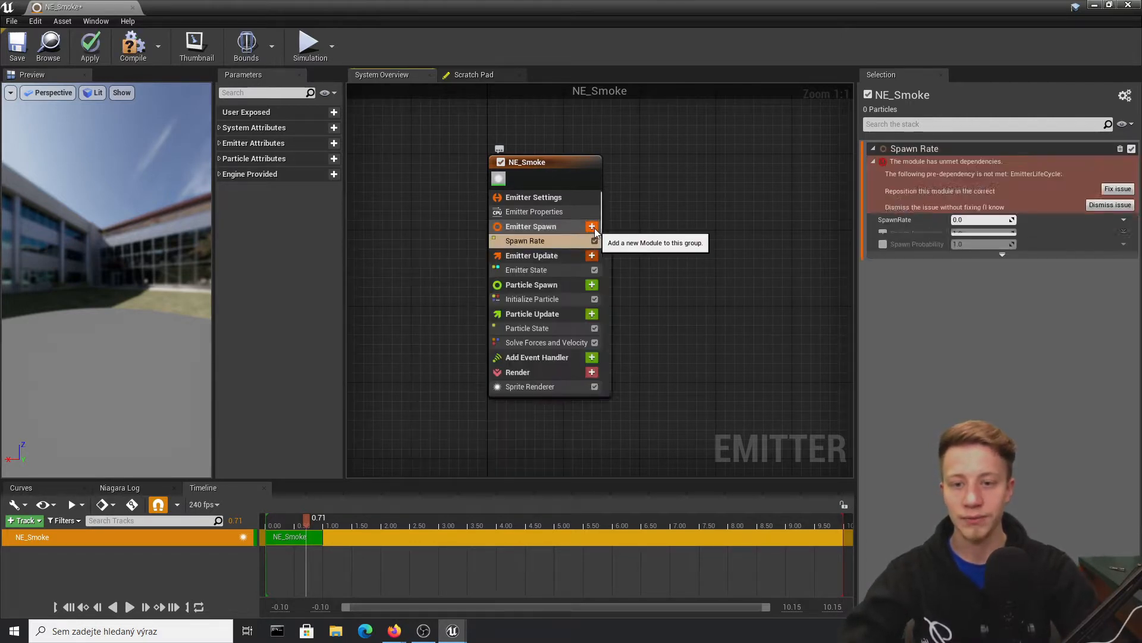
{"action": "left_click", "coordinate": [1106, 190]}
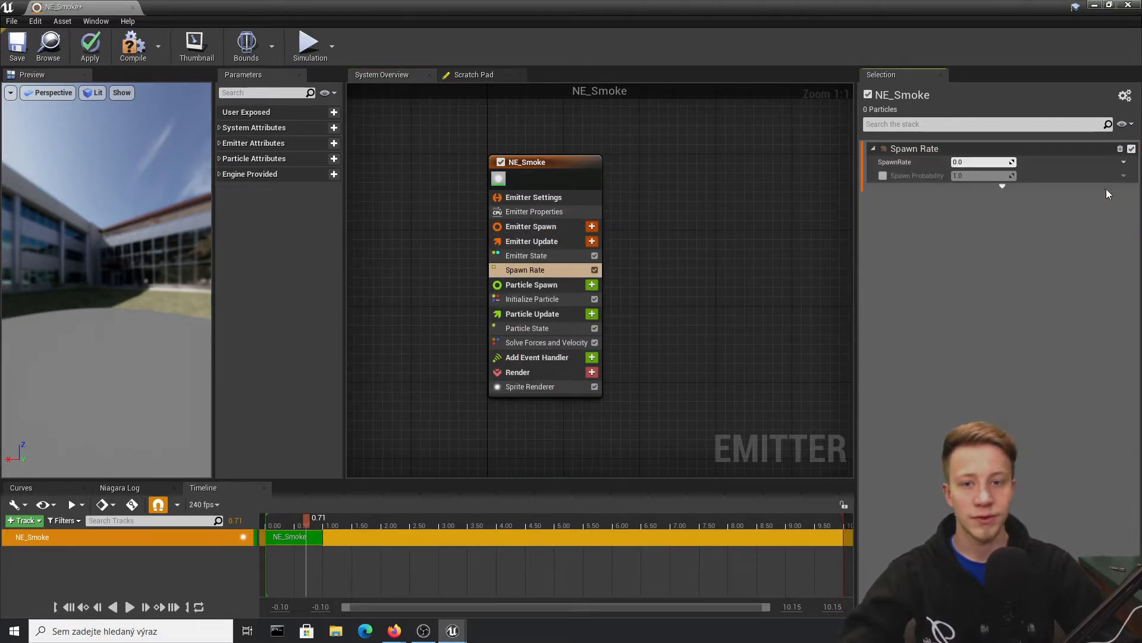
- Set the Spawn Rate module's SpawnRate to 10 and preview the spawned particle near the start of the timeline
{"action": "left_click", "coordinate": [527, 256]}
{"action": "left_click", "coordinate": [556, 241]}
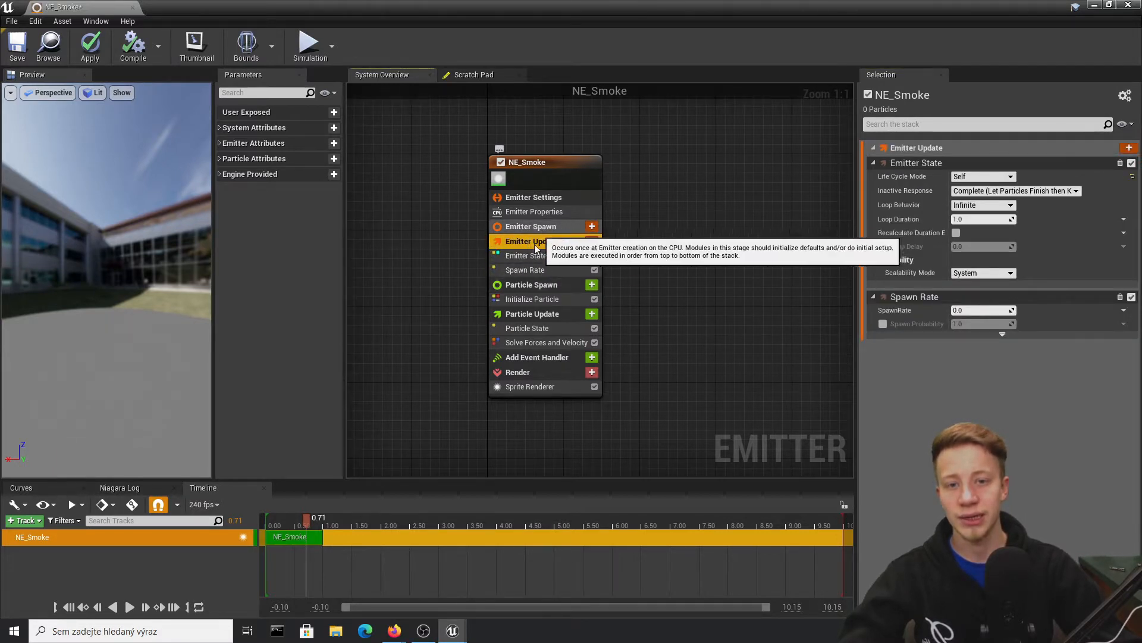
{"action": "left_click", "coordinate": [533, 270]}
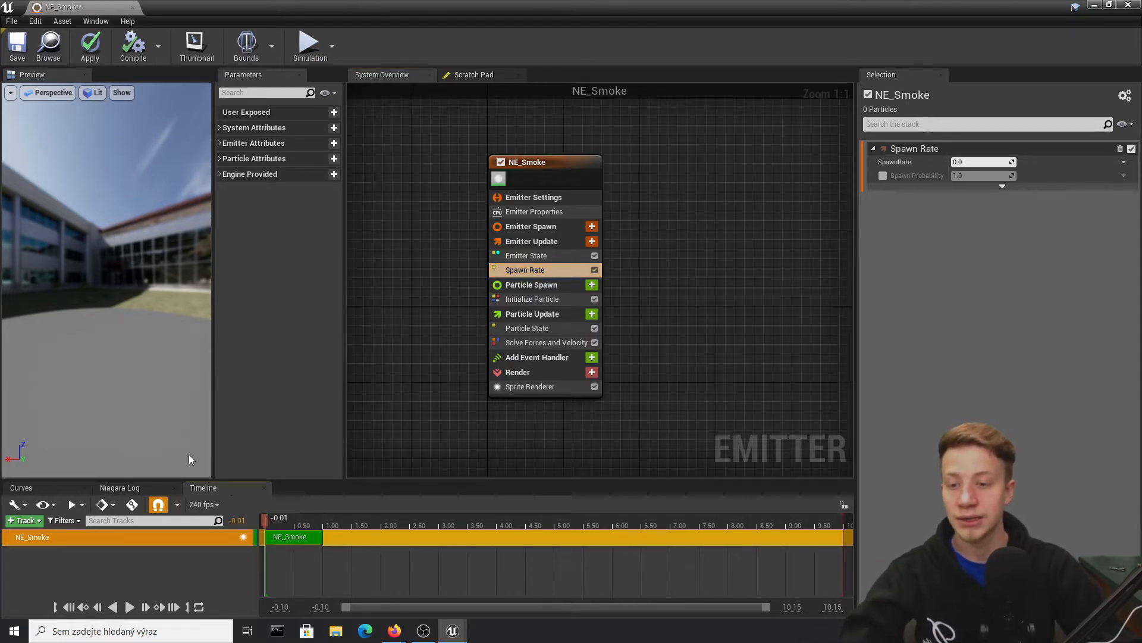
{"action": "key", "text": "space"}
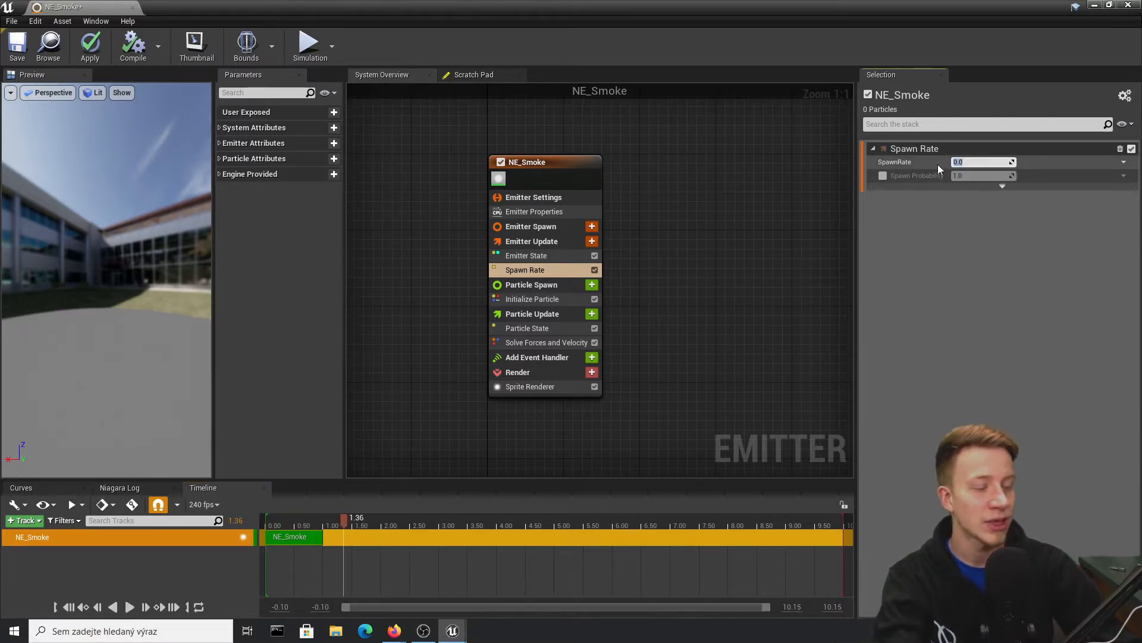
{"action": "type", "text": "0"}
{"action": "key", "text": "Return"}
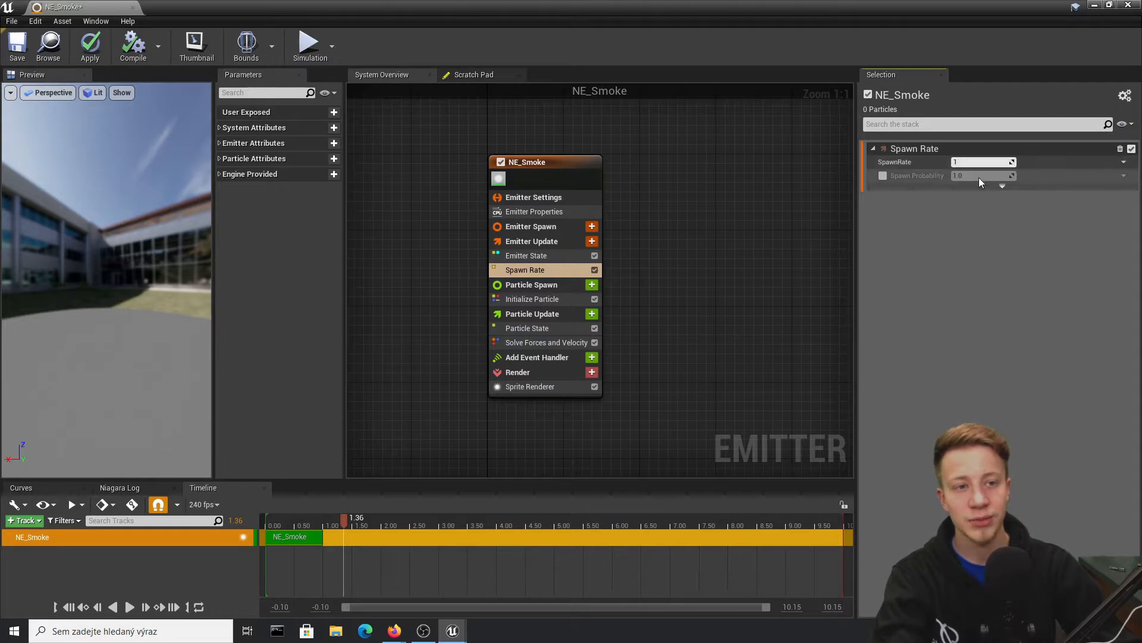
{"action": "left_click", "coordinate": [273, 517]}
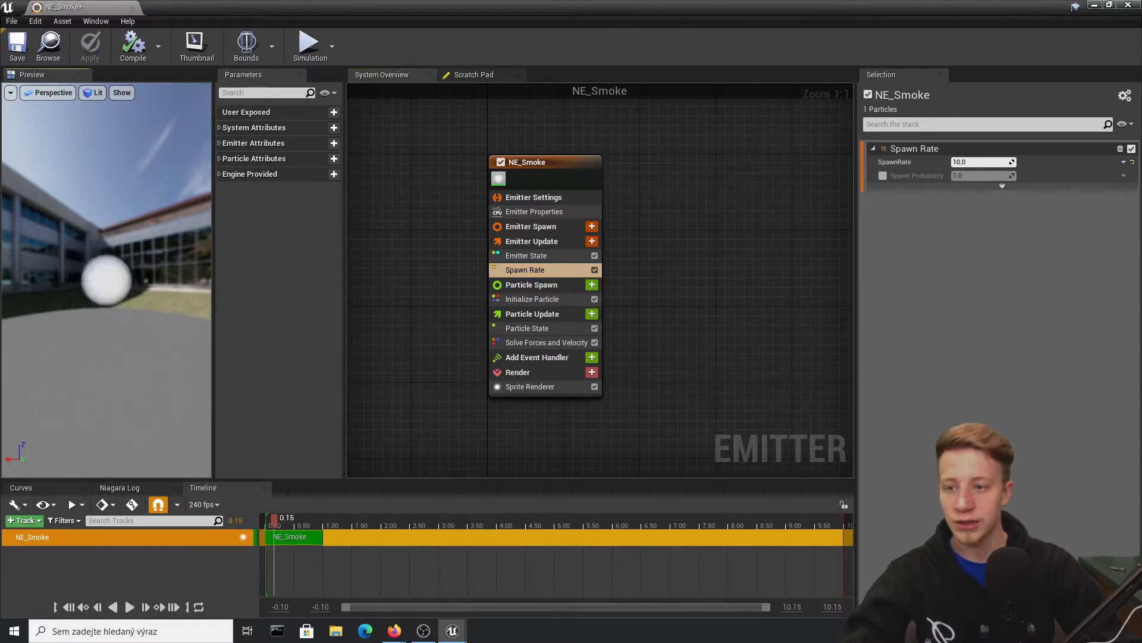
{"action": "scroll", "coordinate": [105, 280], "scroll_direction": "up", "scroll_amount": 3}
{"action": "mouse_move", "coordinate": [106, 279]}
{"action": "left_mouse_down"}
{"action": "mouse_move", "coordinate": [143, 351]}
{"action": "mouse_move", "coordinate": [190, 297]}
{"action": "mouse_move", "coordinate": [107, 295]}
{"action": "left_mouse_up"}
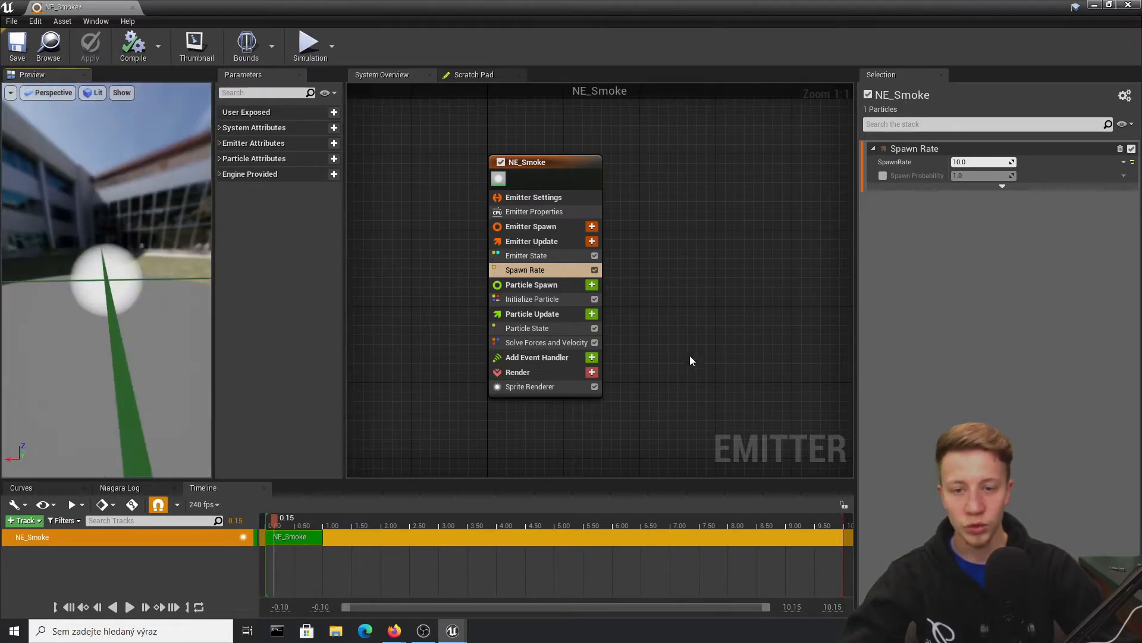
- Search the Sprite Renderer's available materials for smoke
{"action": "left_click", "coordinate": [519, 388]}
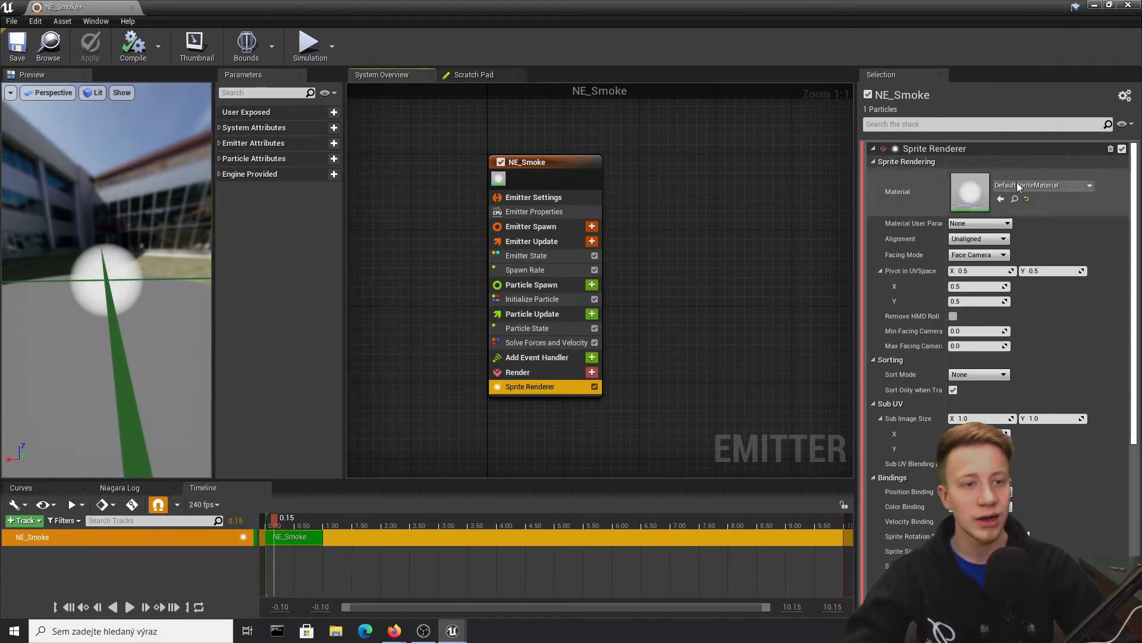
{"action": "left_click", "coordinate": [1040, 185]}
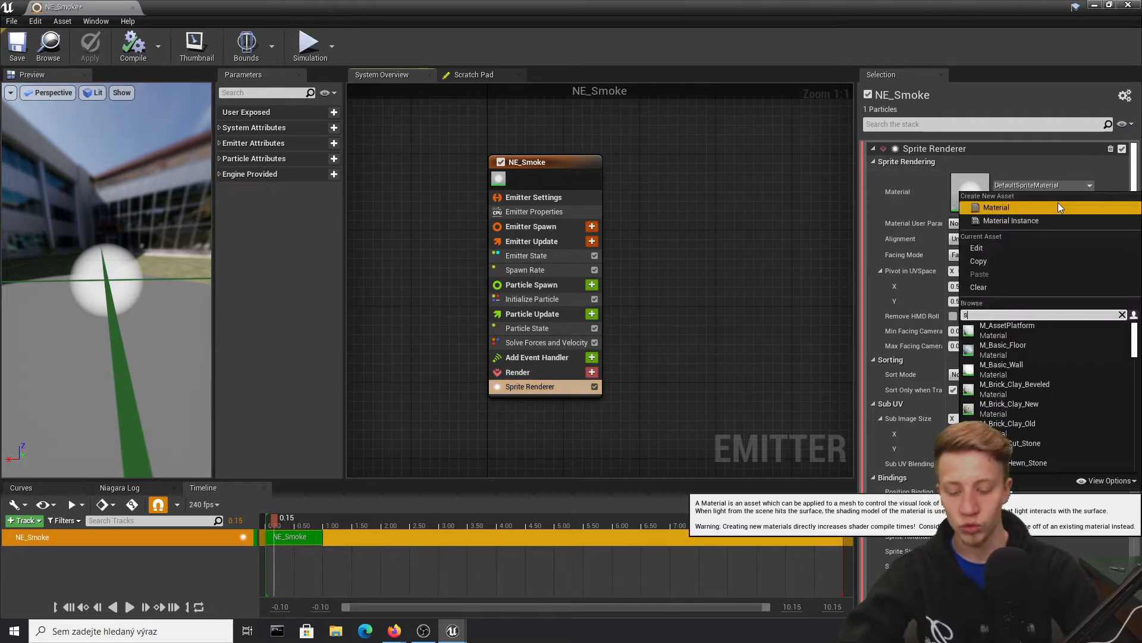
{"action": "type", "text": "smoke"}
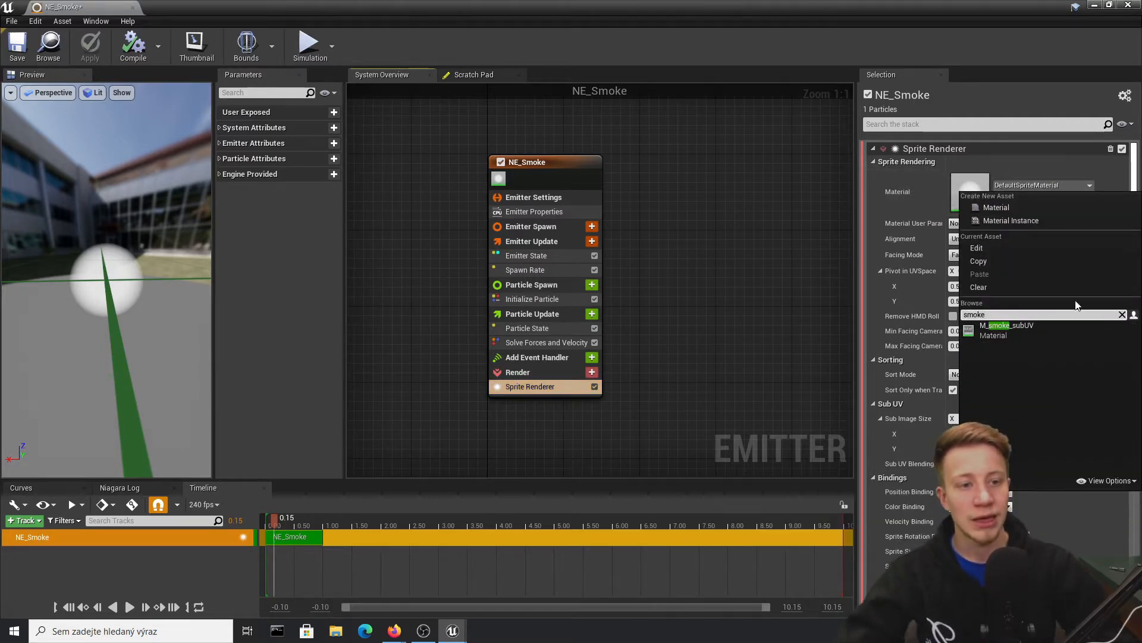
- Check in the level editor where the Starter Content pack can be added to the project, without adding it
{"action": "left_click_drag", "start_coordinate": [622, 5], "coordinate": [655, 322]}
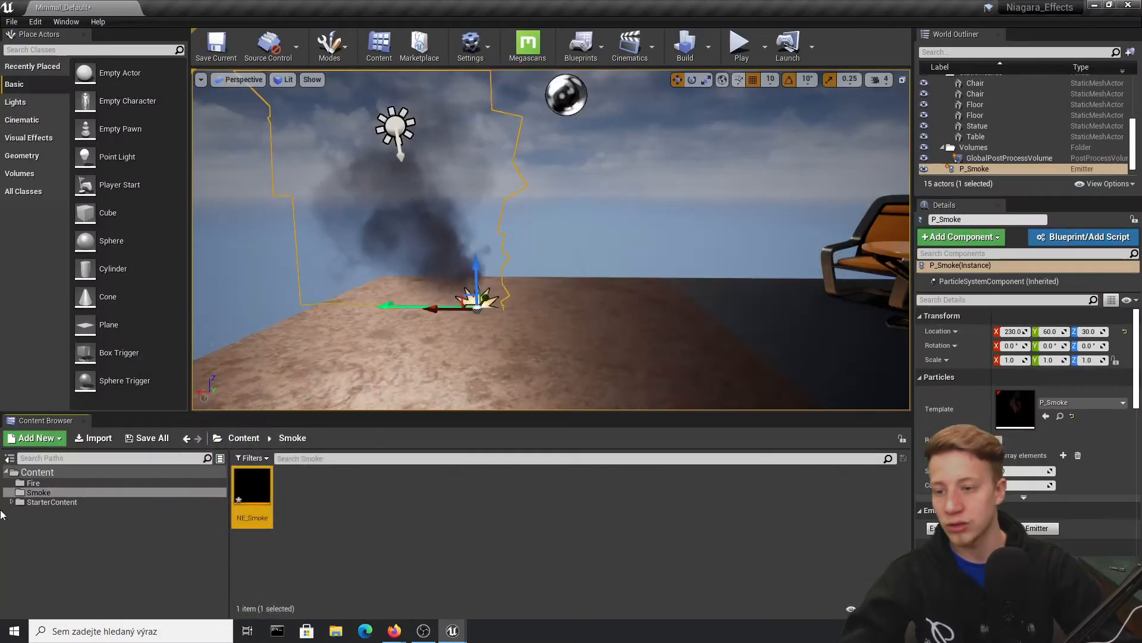
{"action": "left_click", "coordinate": [35, 438]}
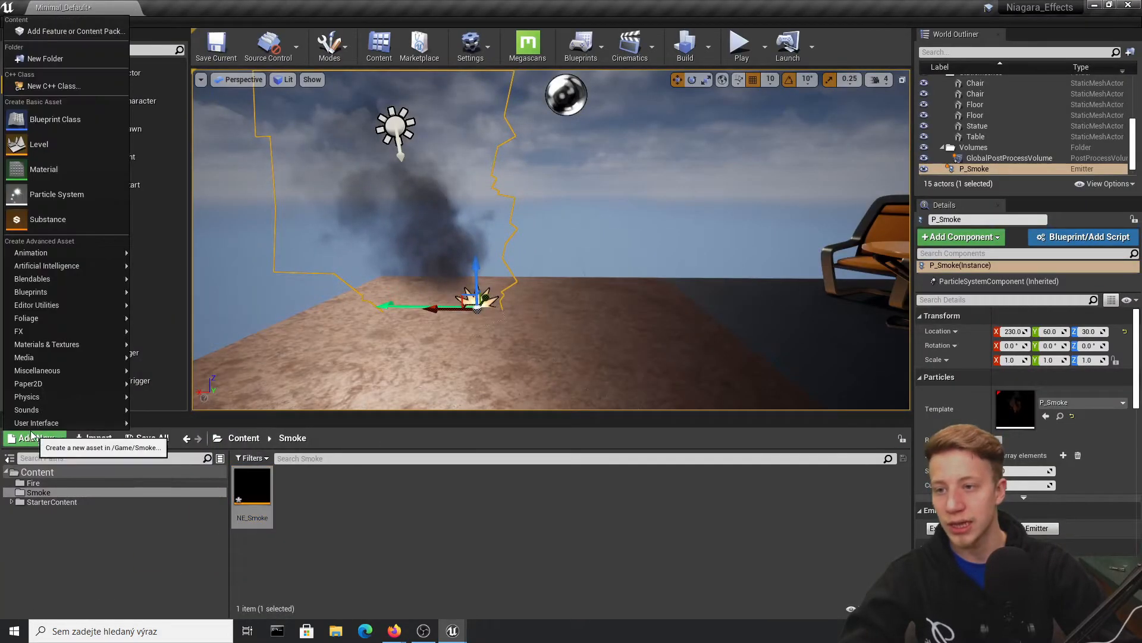
{"action": "left_click", "coordinate": [77, 33]}
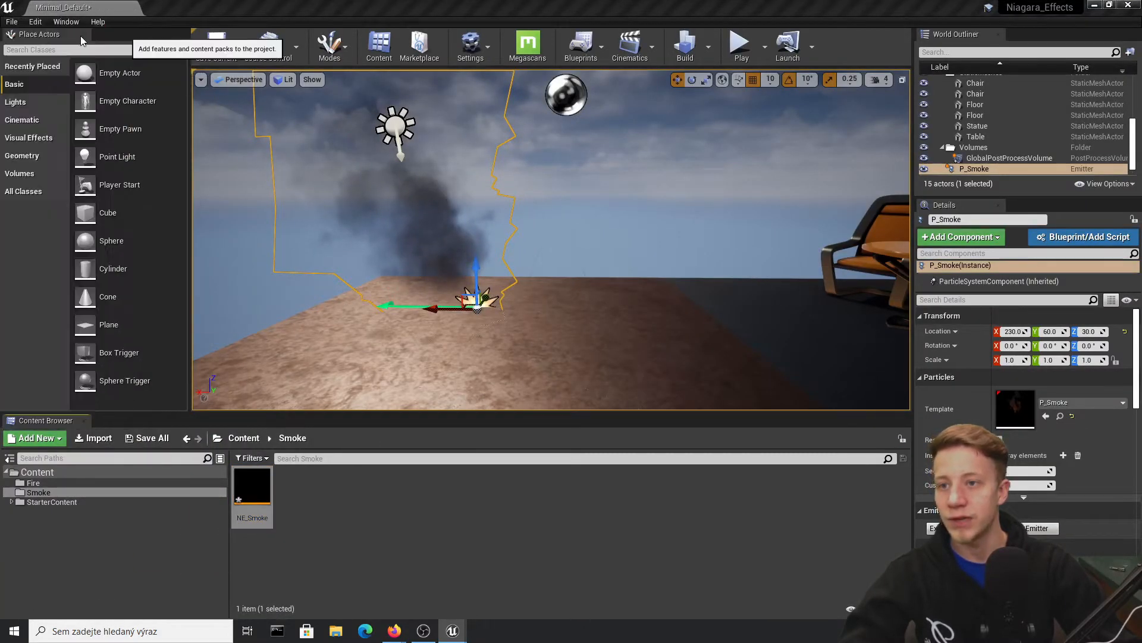
{"action": "left_click", "coordinate": [619, 189]}
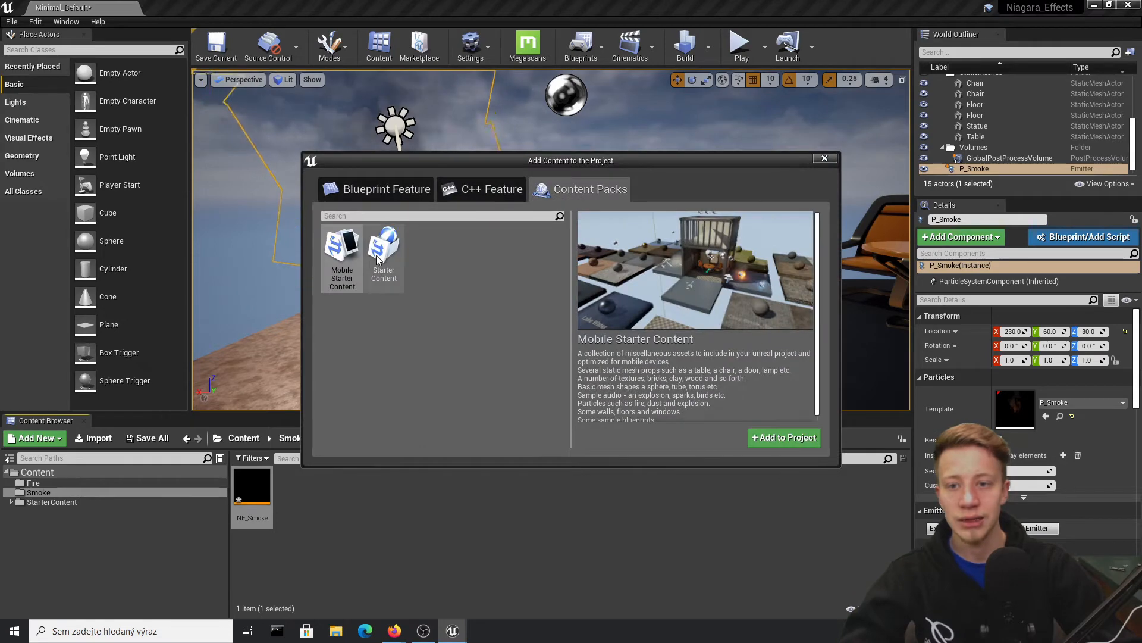
{"action": "left_click", "coordinate": [824, 159]}
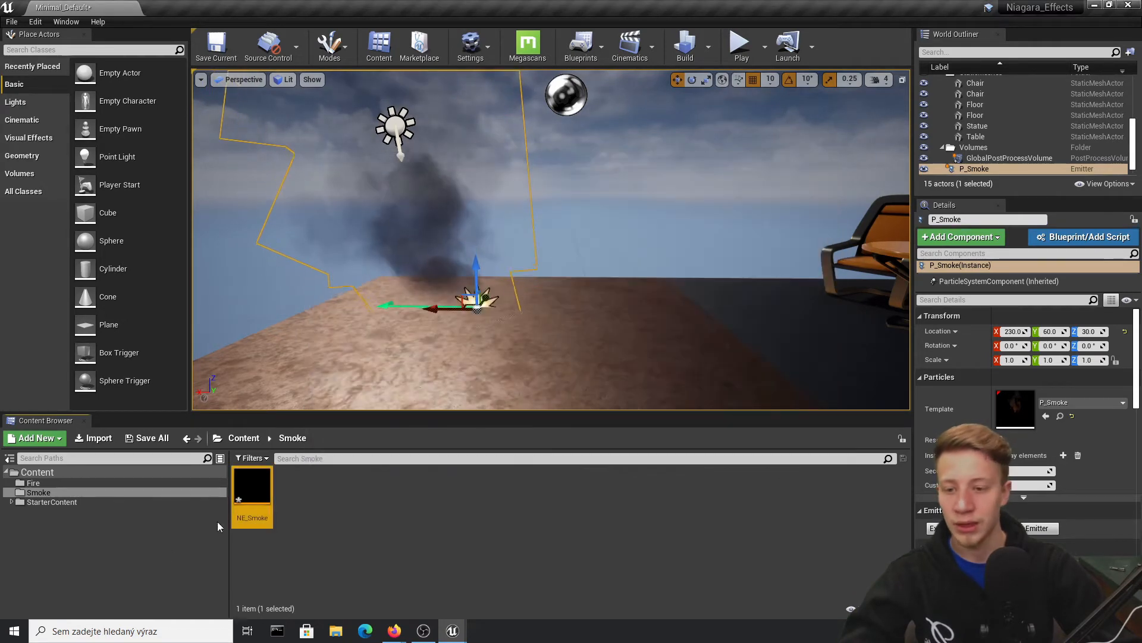
- Assign the M_smoke_subUV material to the Sprite Renderer of NE_Smoke
{"action": "double_click", "coordinate": [252, 488]}
{"action": "left_click", "coordinate": [1063, 184]}
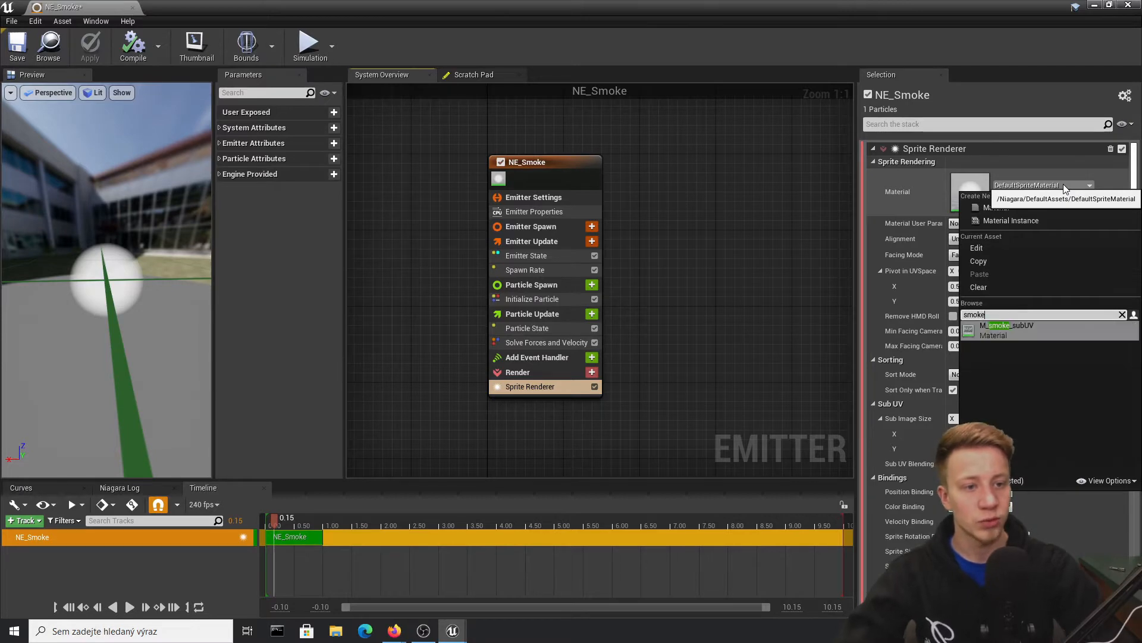
{"action": "key", "text": "Return"}
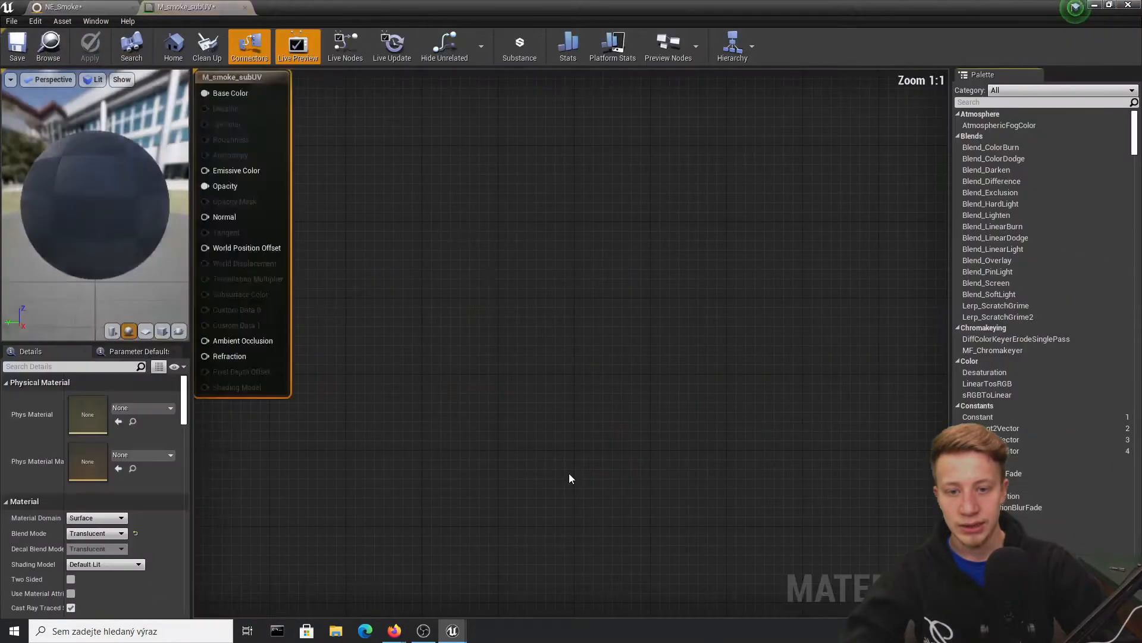
- Examine the M_smoke_subUV material graph, including the Particle Color node and the texture used by the Particle SubUV node
{"action": "right_click_drag", "start_coordinate": [568, 473], "coordinate": [897, 581]}
{"action": "right_click_drag", "start_coordinate": [398, 224], "coordinate": [806, 250]}
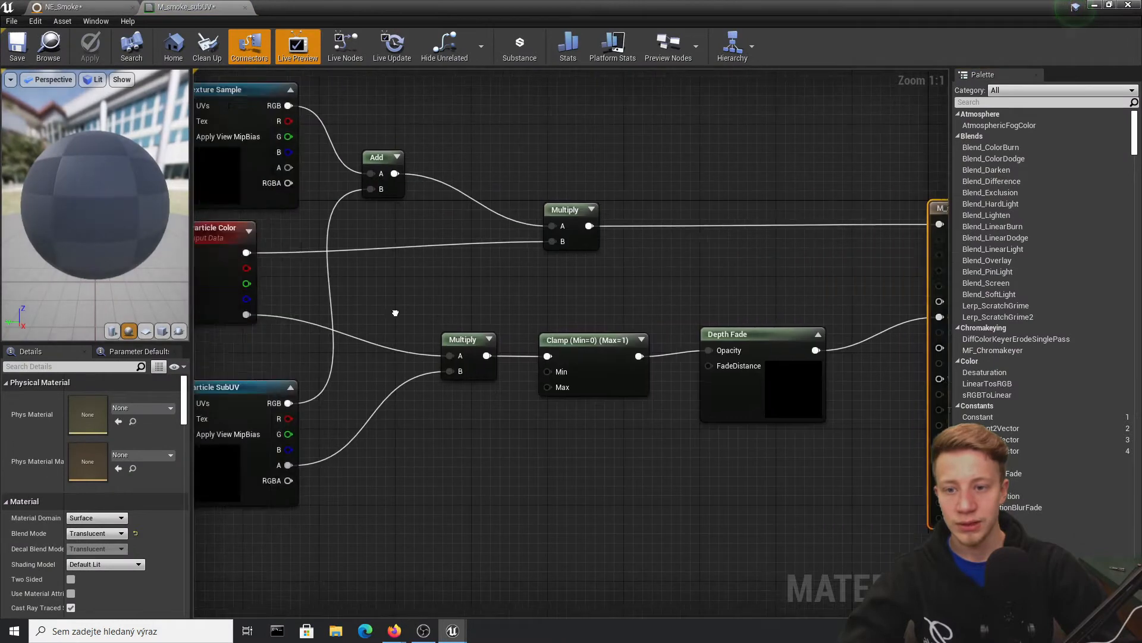
{"action": "right_click_drag", "start_coordinate": [395, 311], "coordinate": [741, 257]}
{"action": "right_click_drag", "start_coordinate": [561, 272], "coordinate": [334, 322]}
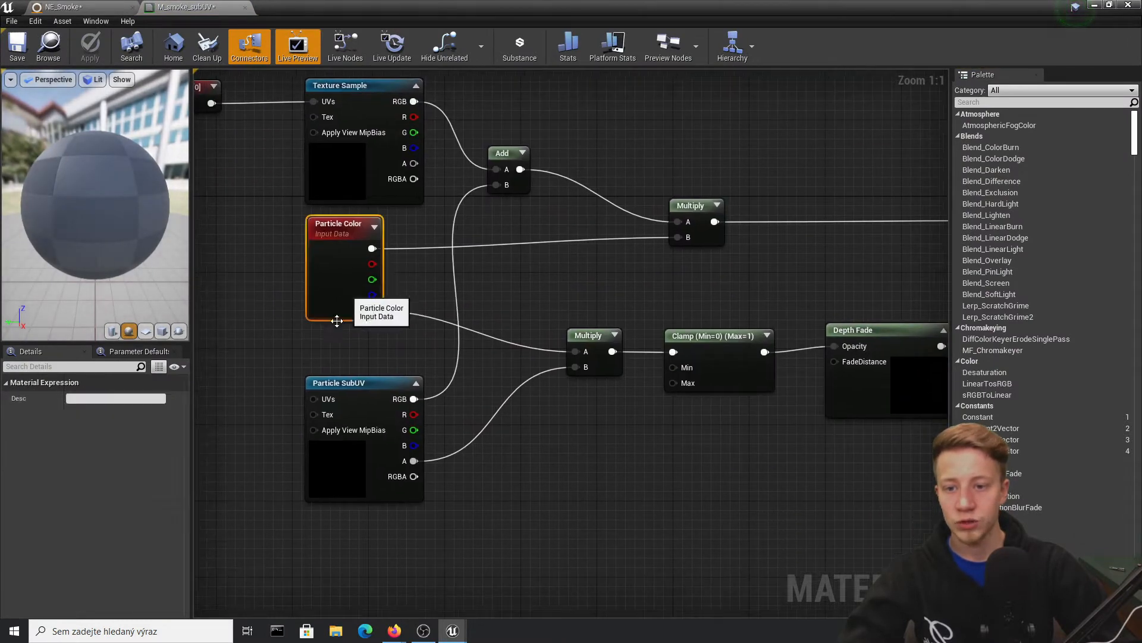
{"action": "left_click", "coordinate": [341, 473]}
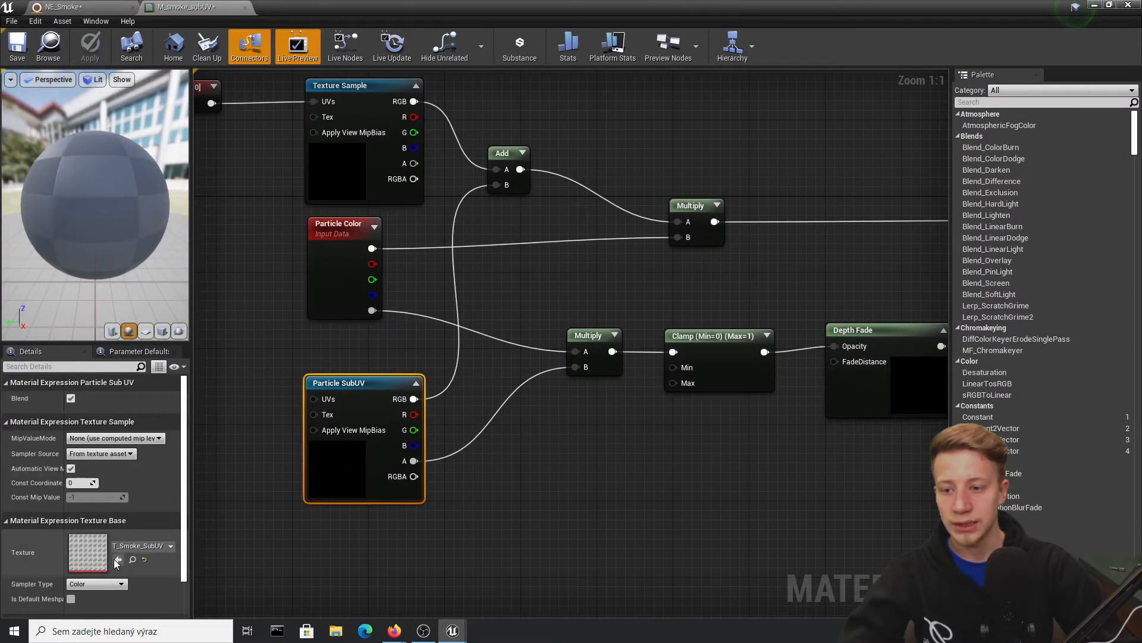
{"action": "scroll", "coordinate": [452, 381], "scroll_direction": "down", "scroll_amount": 5}
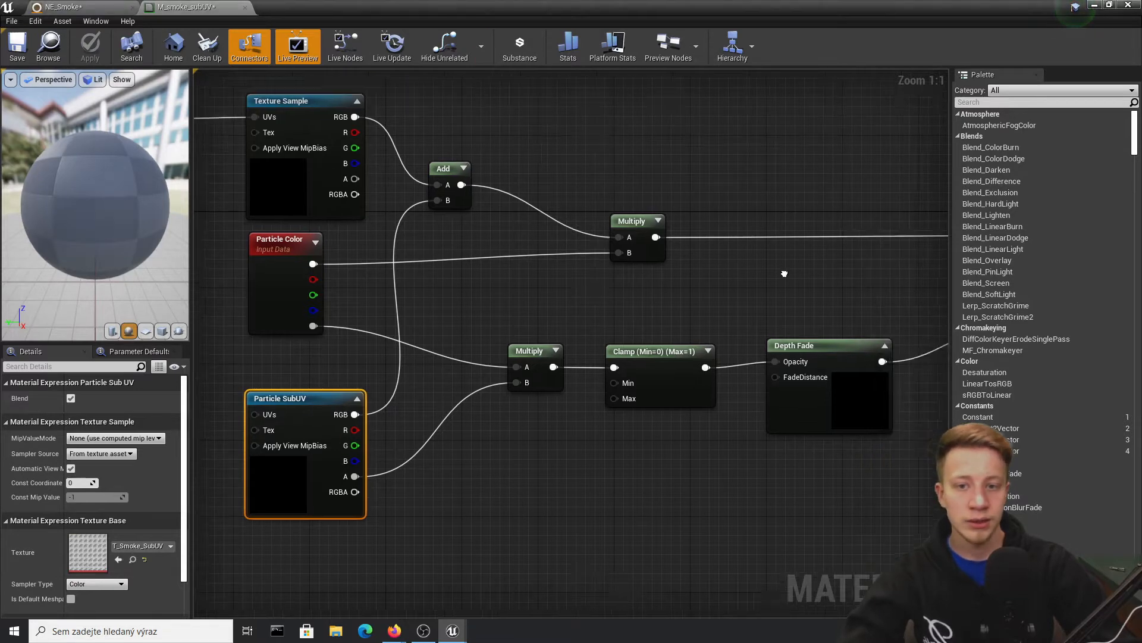
{"action": "scroll", "coordinate": [372, 412], "scroll_direction": "up", "scroll_amount": 3}
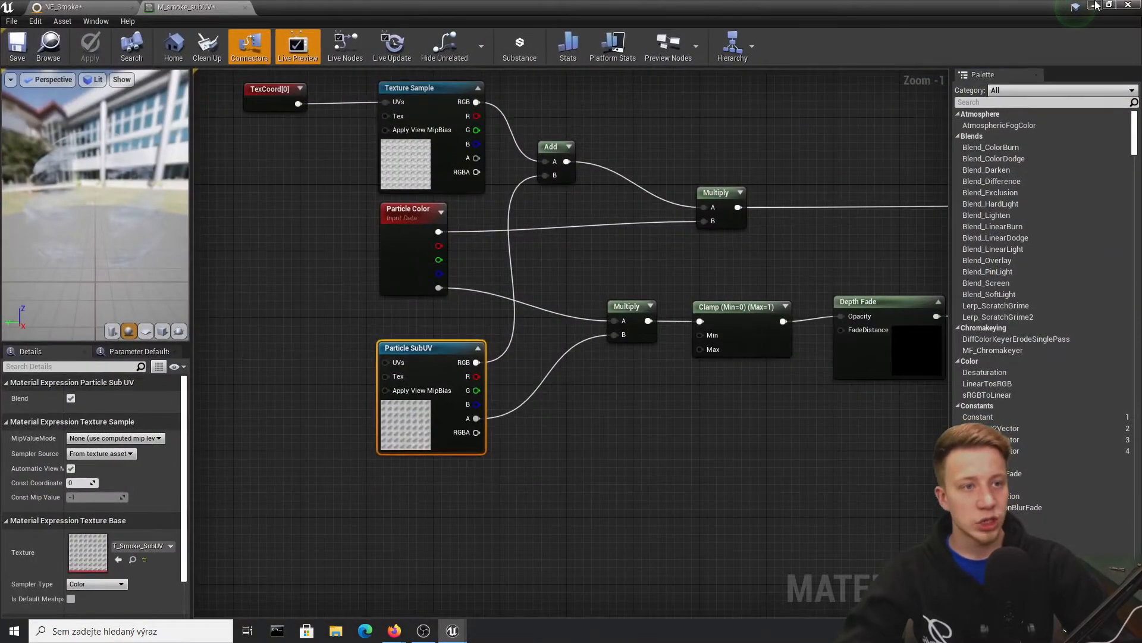
- Open the T_Smoke_SubUV texture from StarterContent's Textures folder and examine its layout of smoke images
{"action": "left_click", "coordinate": [1095, 6]}
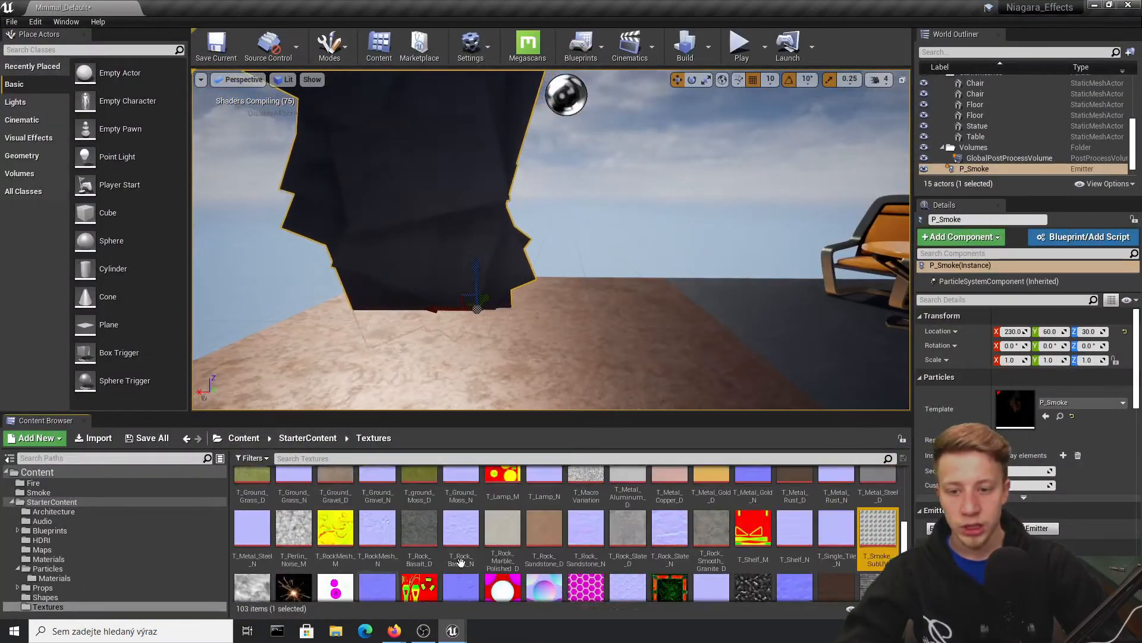
{"action": "double_click", "coordinate": [879, 530]}
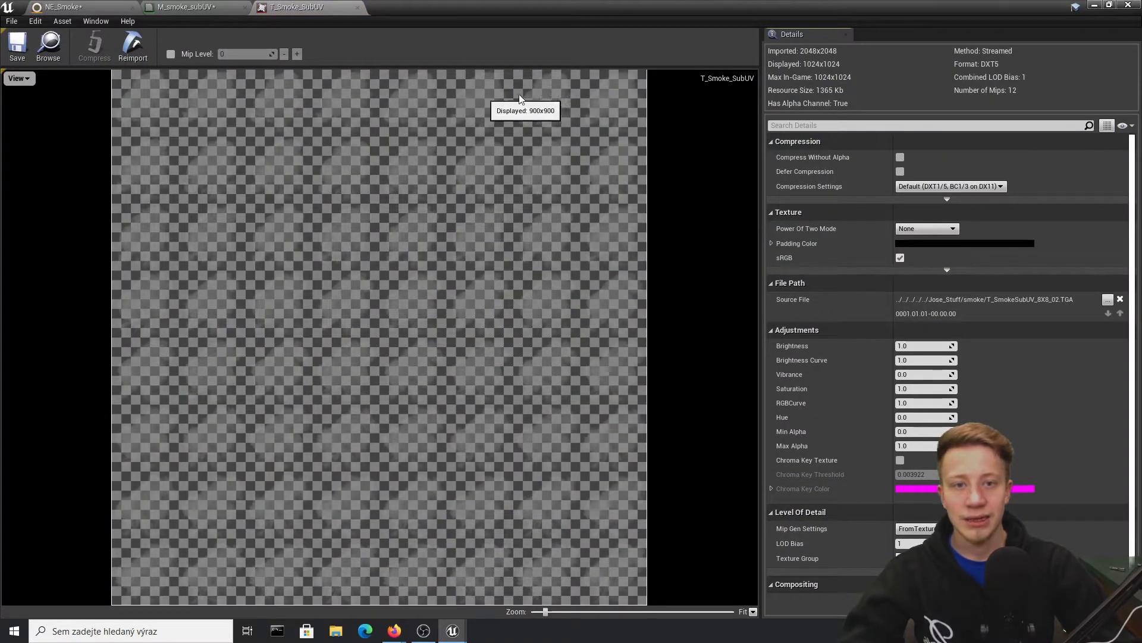
{"action": "scroll", "coordinate": [612, 524], "scroll_direction": "down", "scroll_amount": 5}
{"action": "scroll", "coordinate": [451, 441], "scroll_direction": "up", "scroll_amount": 4}
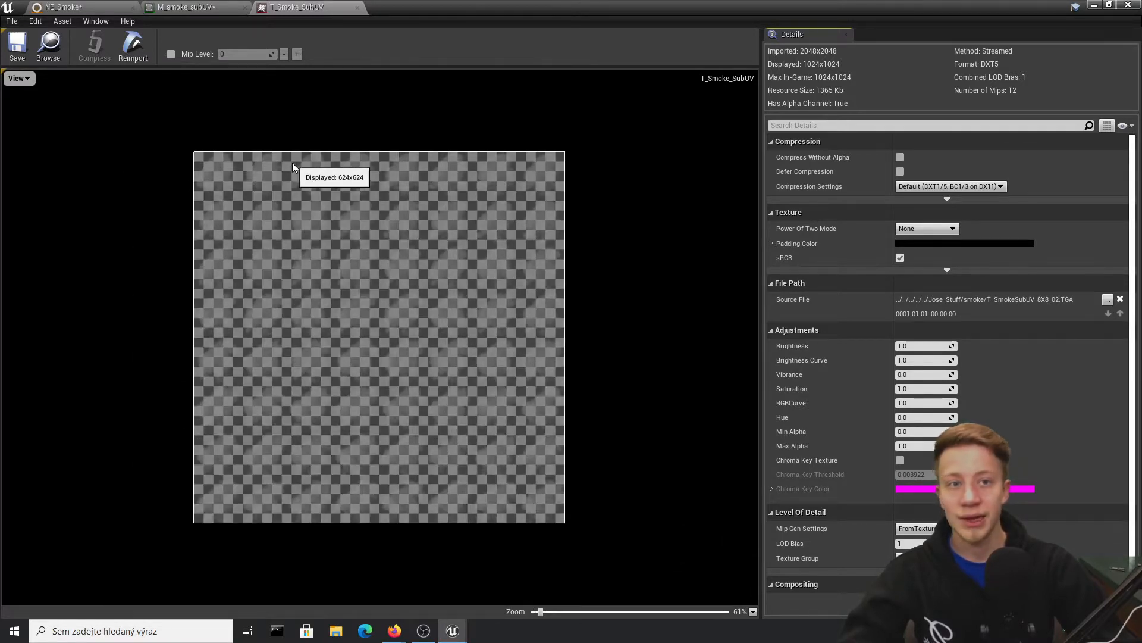
- Set the Sprite Renderer's Sub Image Size in NE_Smoke to 8 by 8 and check it against the T_Smoke_SubUV texture
{"action": "left_click", "coordinate": [194, 7]}
{"action": "left_click", "coordinate": [60, 6]}
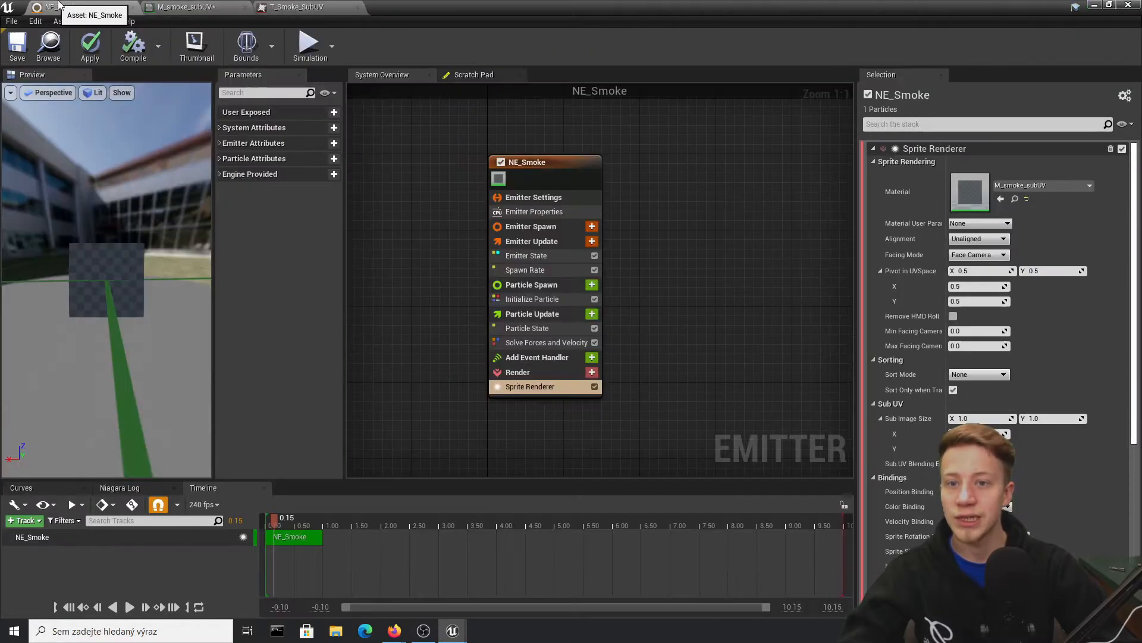
{"action": "right_click_drag", "start_coordinate": [666, 286], "coordinate": [657, 304]}
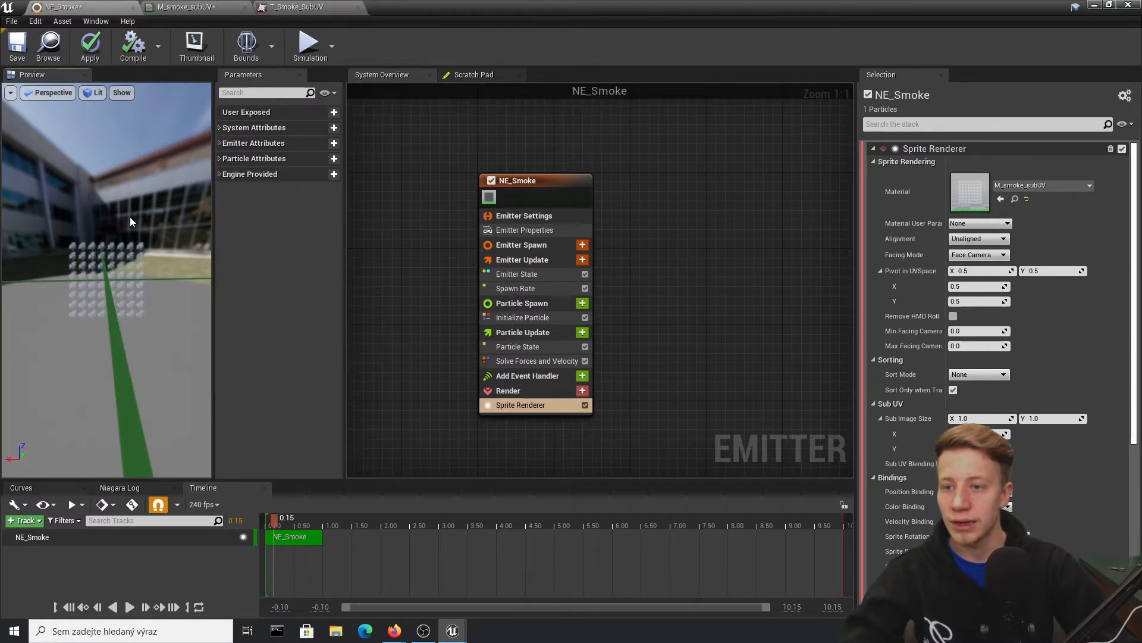
{"action": "left_click_drag", "start_coordinate": [130, 222], "coordinate": [353, 284]}
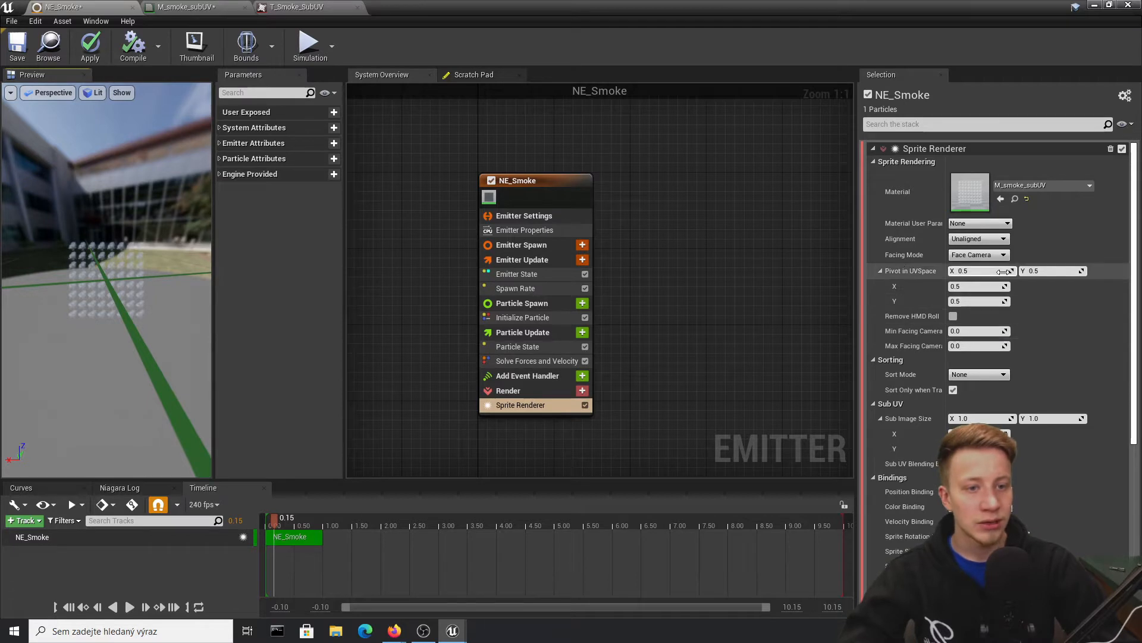
{"action": "scroll", "coordinate": [905, 337], "scroll_direction": "down", "scroll_amount": 4}
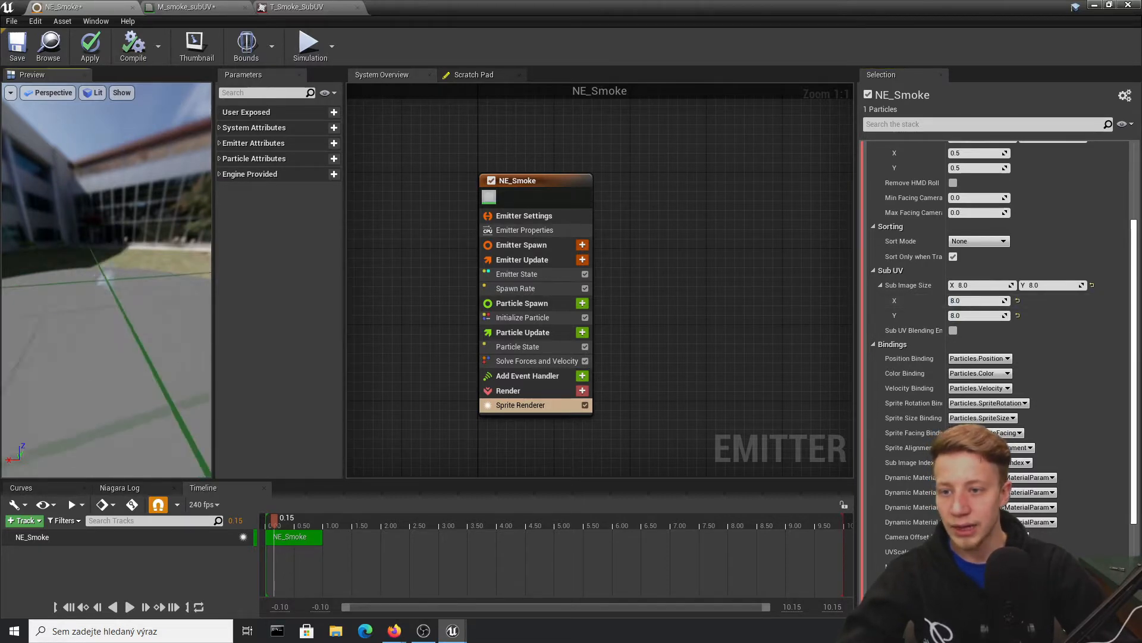
{"action": "left_click", "coordinate": [209, 7]}
{"action": "left_click", "coordinate": [290, 7]}
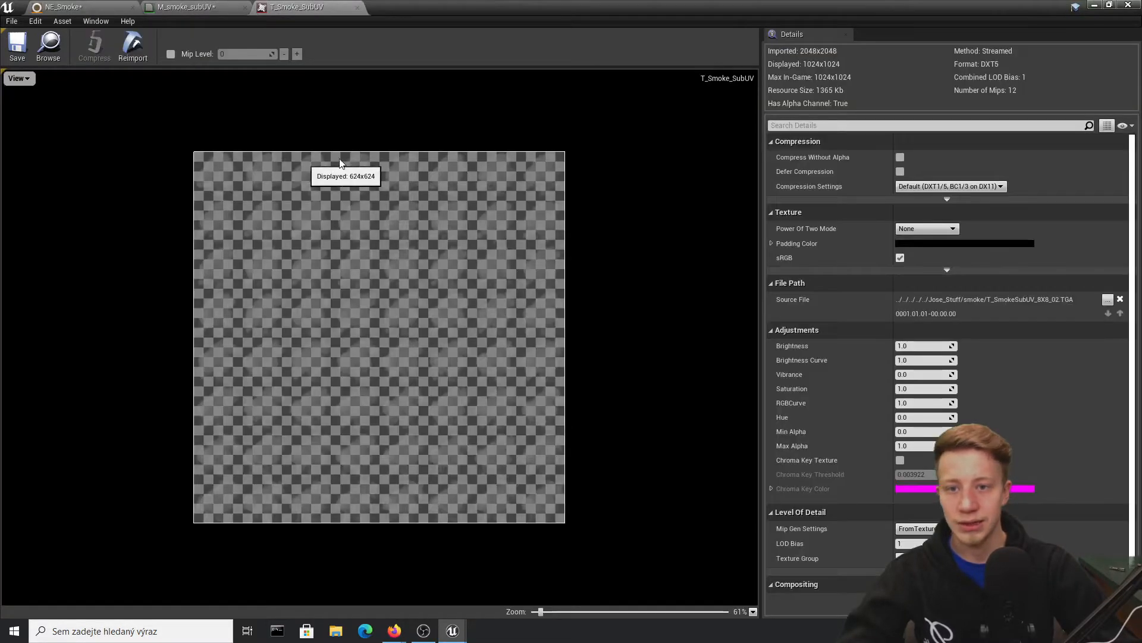
- Add a Sub UVAnimation module to Particle Update in NE_Smoke, set its Number of Frames to 64, and save the emitter
{"action": "left_click", "coordinate": [108, 7]}
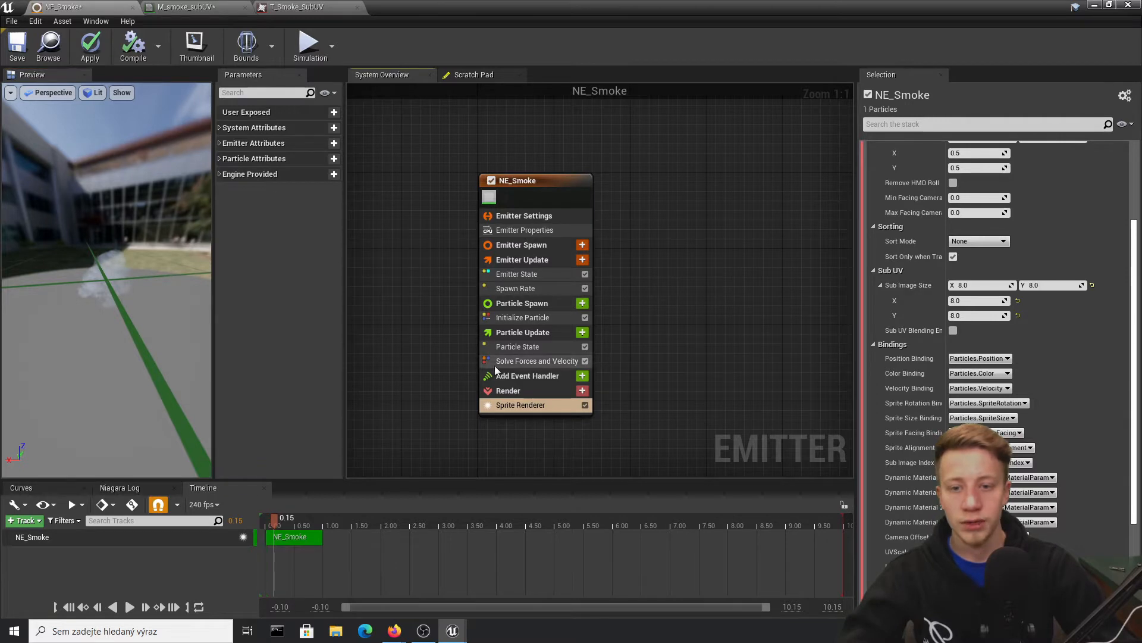
{"action": "left_click", "coordinate": [583, 332]}
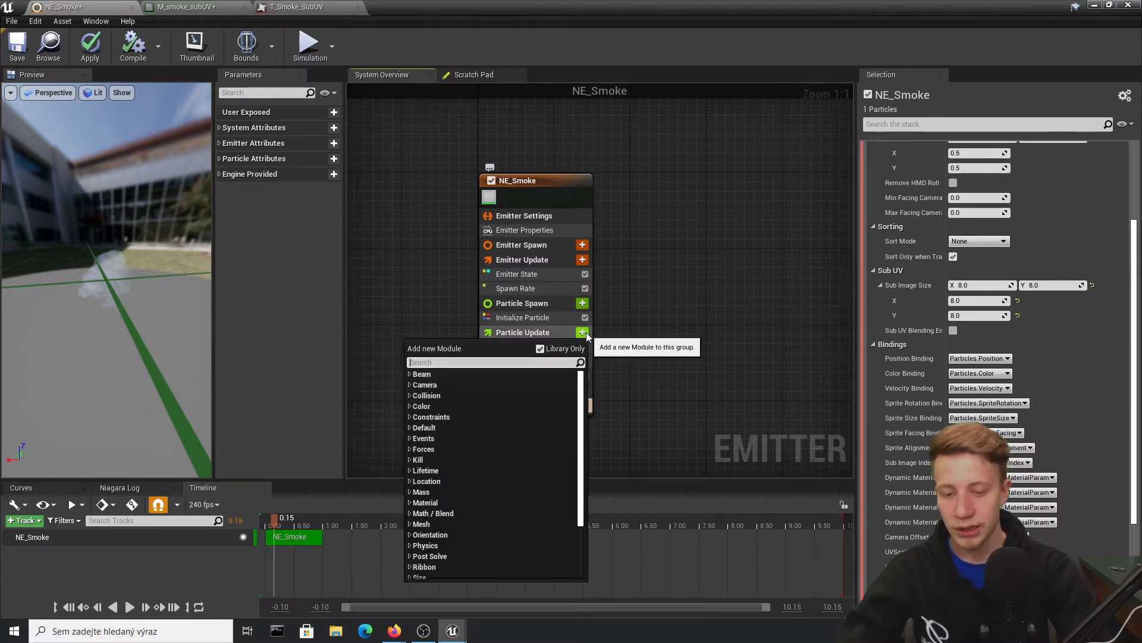
{"action": "type", "text": "anime"}
{"action": "key", "text": "BackSpace"}
{"action": "key", "text": "Up"}
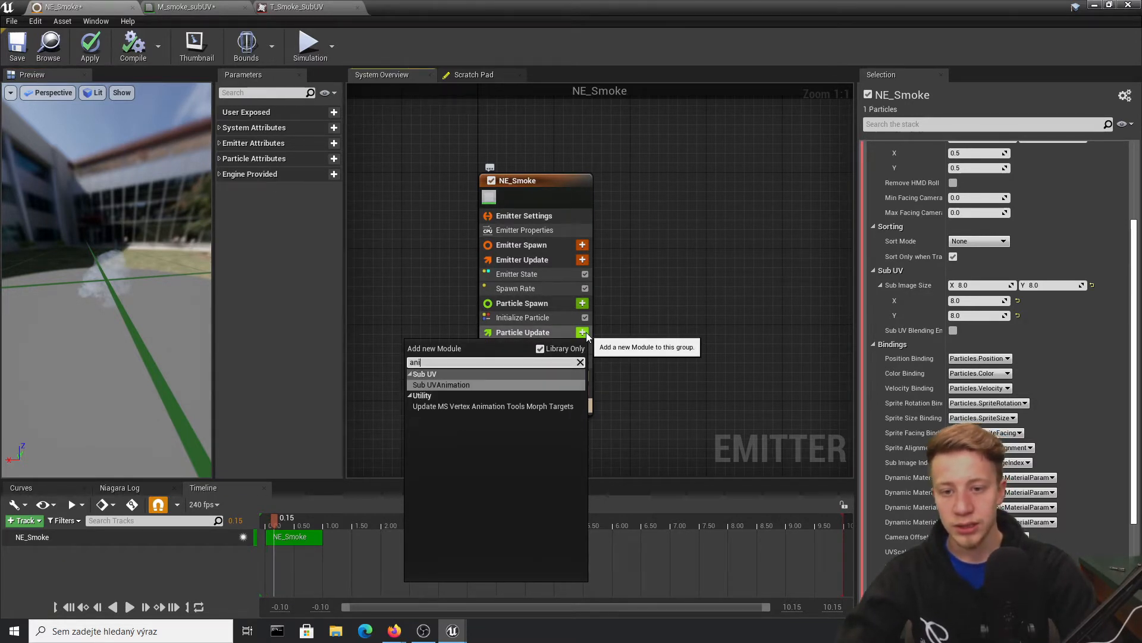
{"action": "key", "text": "Return"}
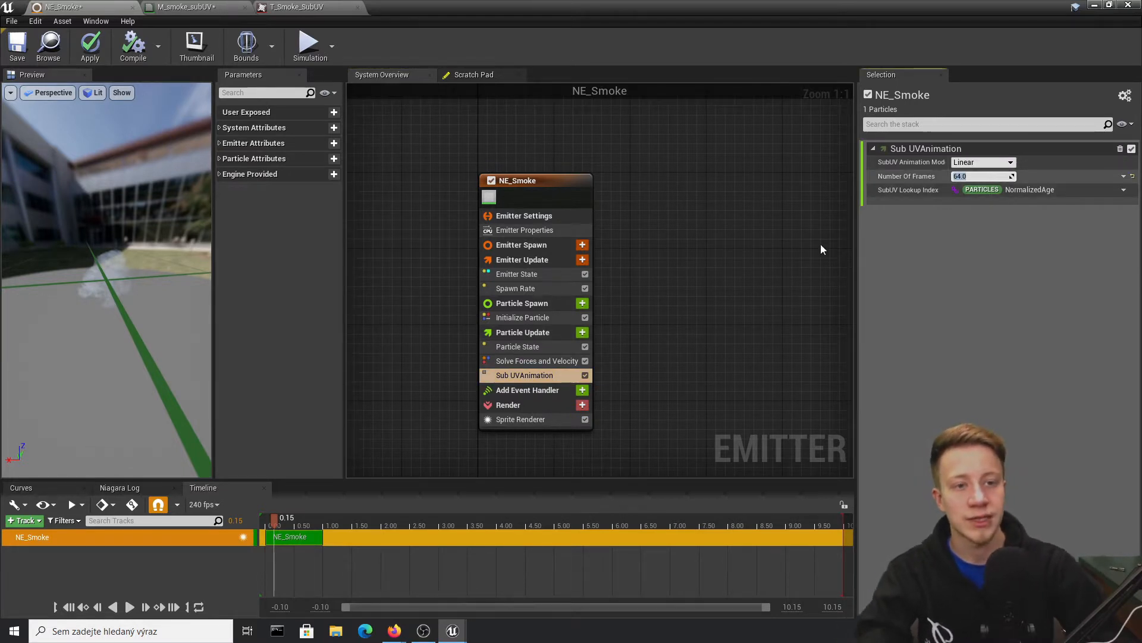
{"action": "key", "text": "ctrl+s"}
- Replay the NE_Smoke animation from the start of the timeline and inspect the smoke sprites in the preview
{"action": "left_click", "coordinate": [269, 522]}
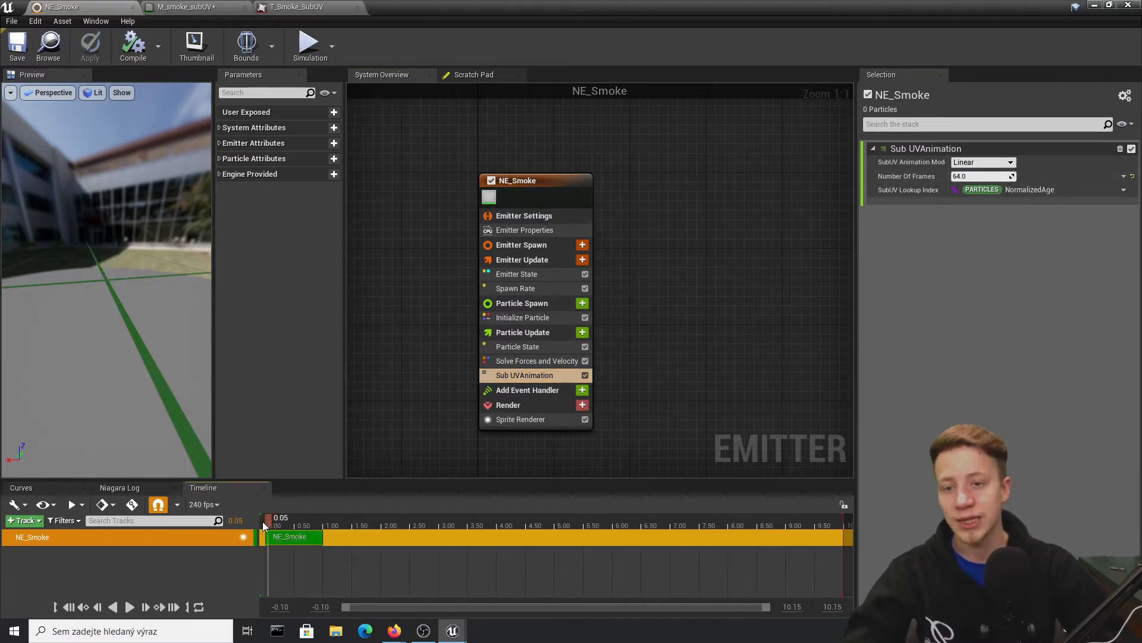
{"action": "left_click_drag", "start_coordinate": [263, 521], "coordinate": [291, 518]}
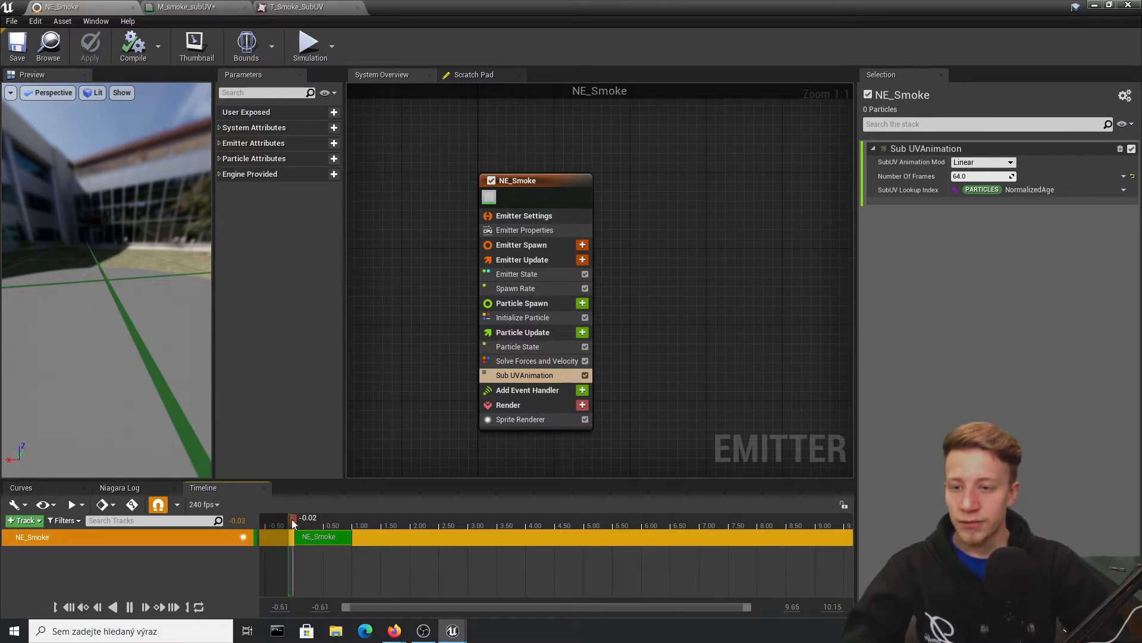
{"action": "left_click_drag", "start_coordinate": [154, 337], "coordinate": [157, 271]}
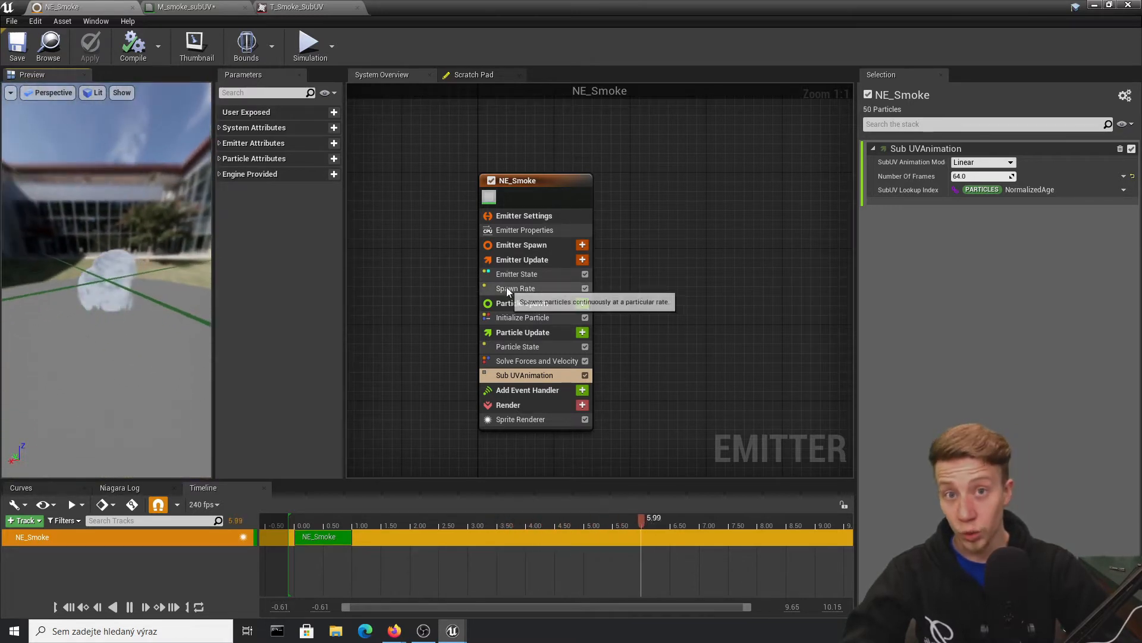
{"action": "left_click_drag", "start_coordinate": [313, 534], "coordinate": [317, 527]}
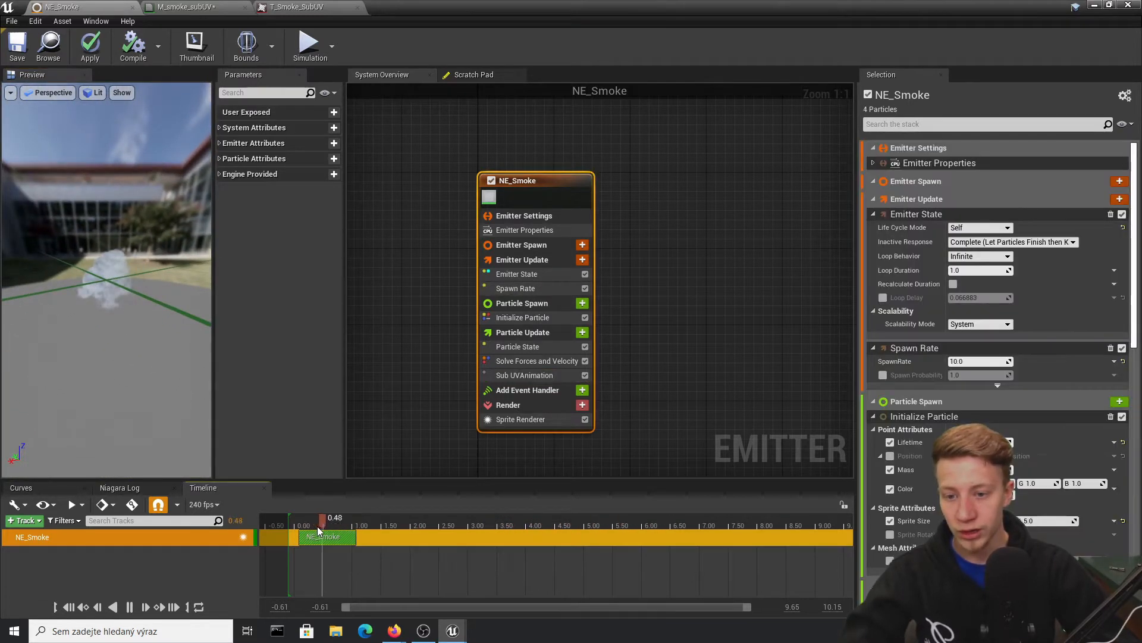
- Switch Initialize Particle's Sprite Size to Vector 2DFrom Float with a value of 15 and preview the particles
{"action": "key", "text": "ctrl+s"}
{"action": "left_click", "coordinate": [507, 290]}
{"action": "left_click", "coordinate": [507, 318]}
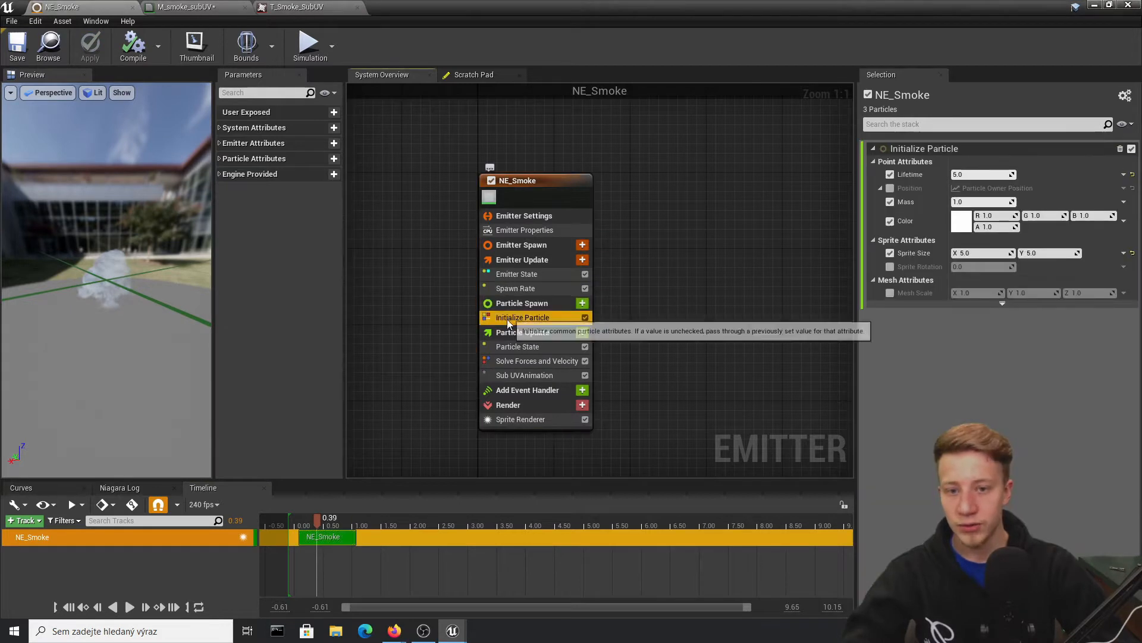
{"action": "left_click", "coordinate": [292, 522]}
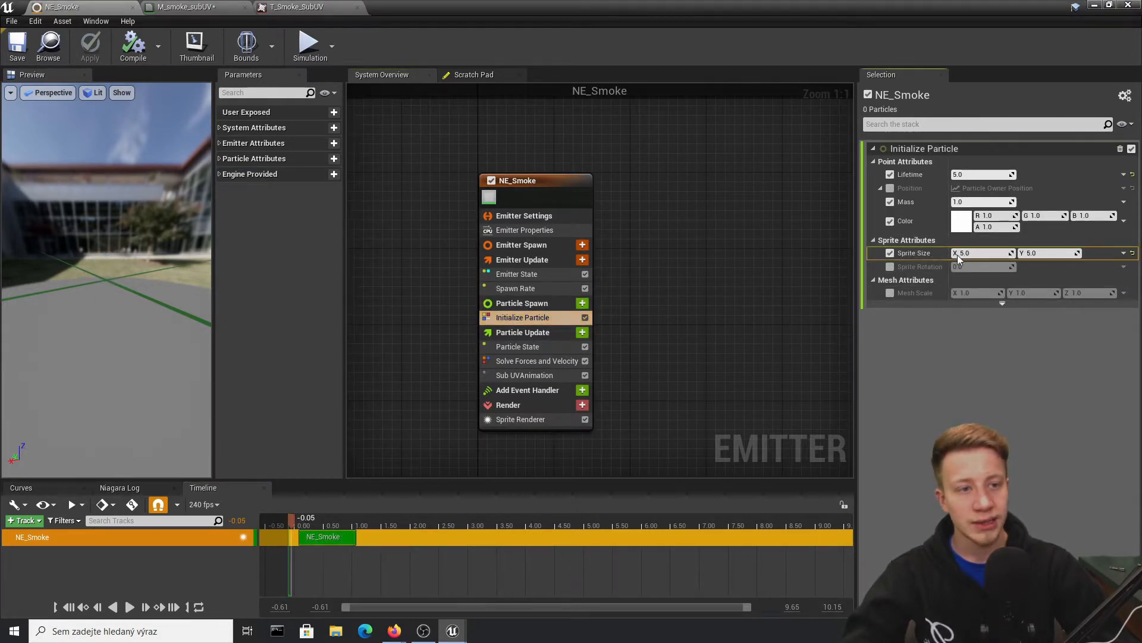
{"action": "left_click", "coordinate": [1124, 254]}
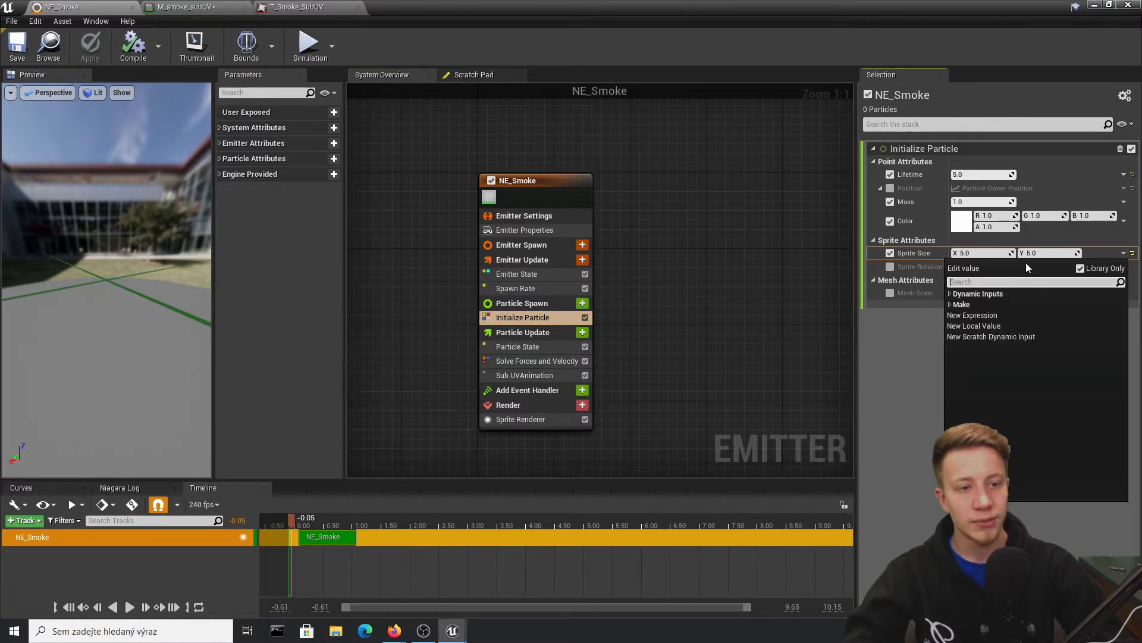
{"action": "left_click", "coordinate": [952, 253]}
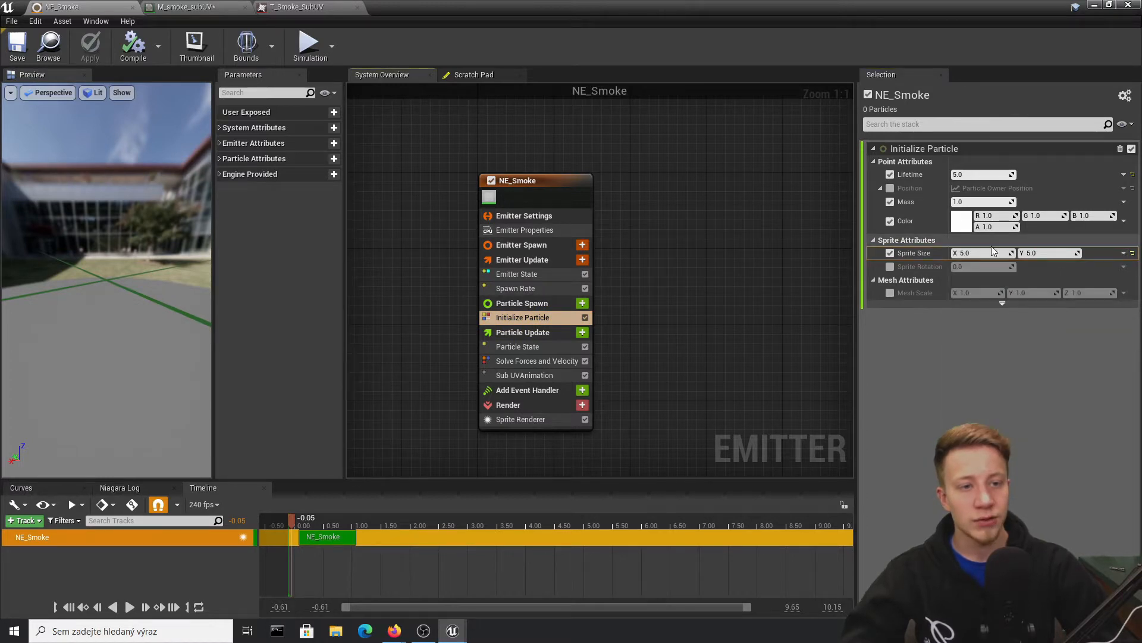
{"action": "left_click", "coordinate": [1124, 254]}
{"action": "type", "text": "float"}
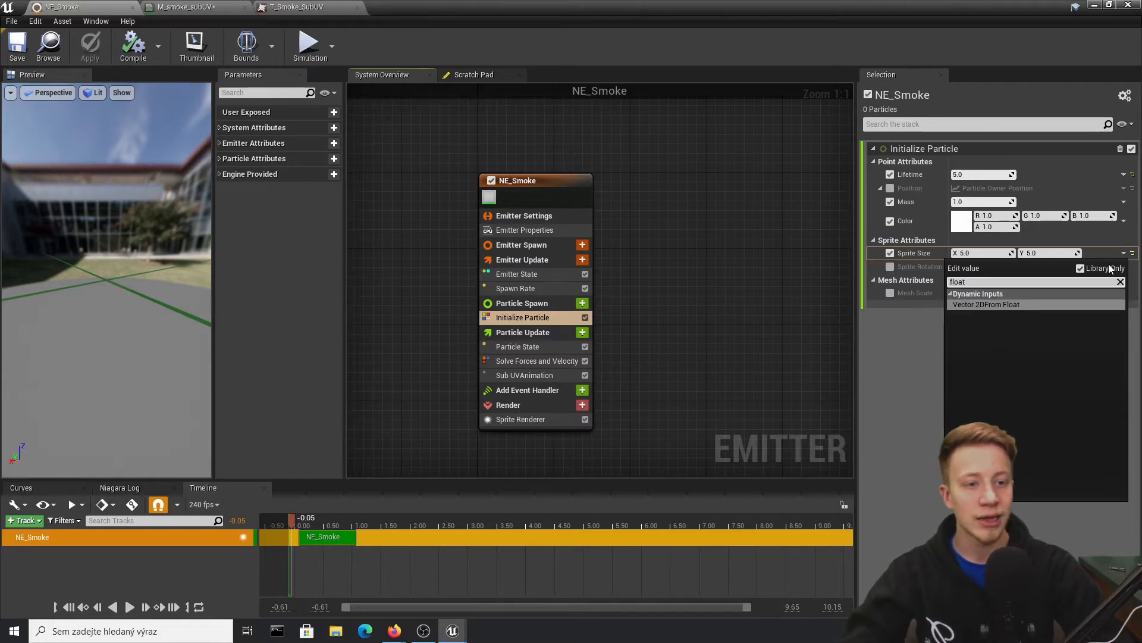
{"action": "key", "text": "Return"}
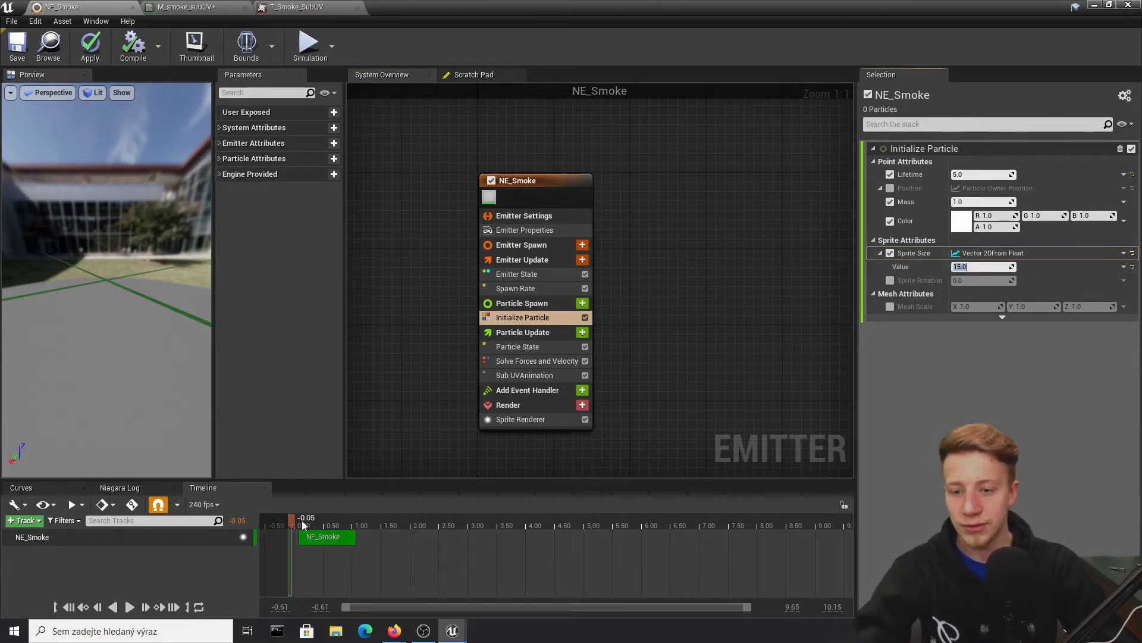
{"action": "key", "text": "space"}
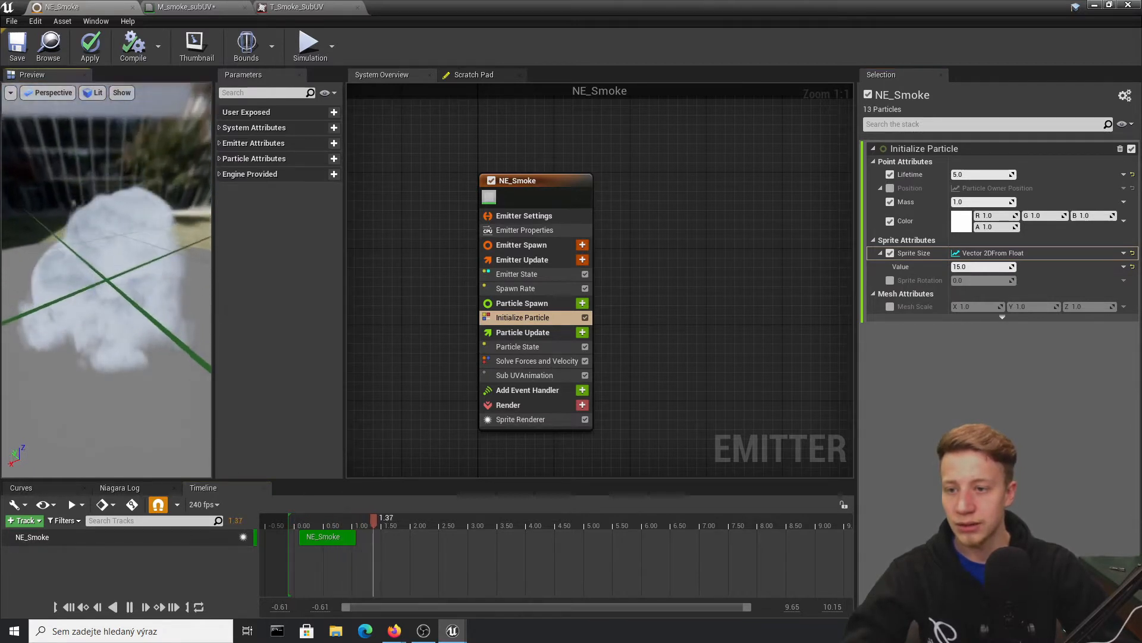
{"action": "left_click_drag", "start_coordinate": [196, 342], "coordinate": [122, 342]}
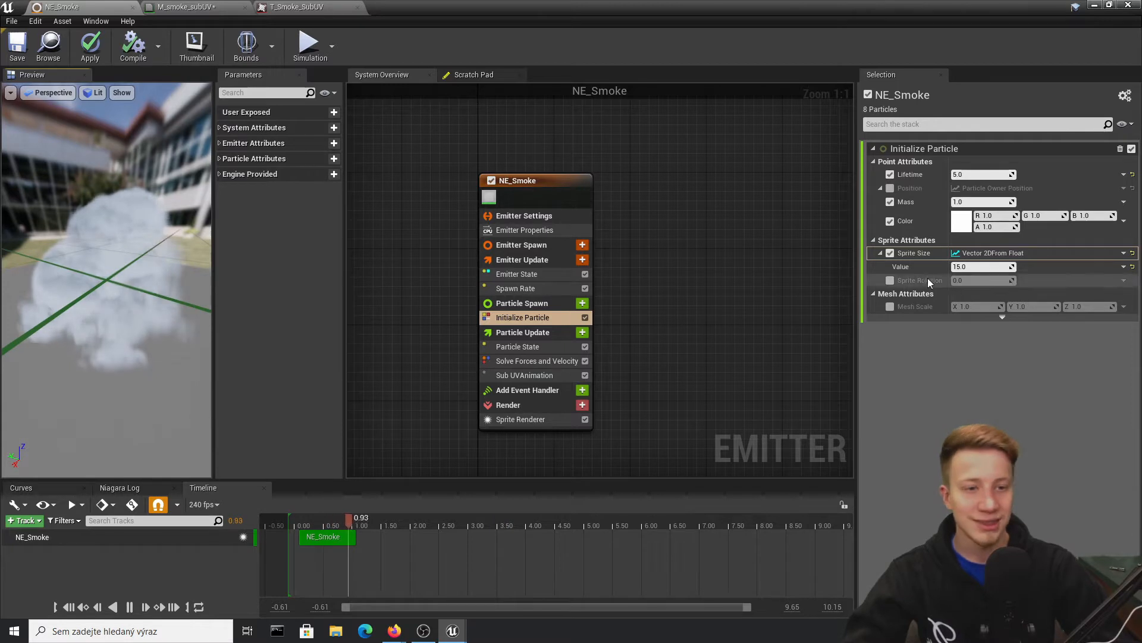
- Make the Sprite Size value a Uniform Ranged Float with minimum 5 and maximum 18, and save the emitter
{"action": "left_click", "coordinate": [1132, 266]}
{"action": "left_click", "coordinate": [1123, 267]}
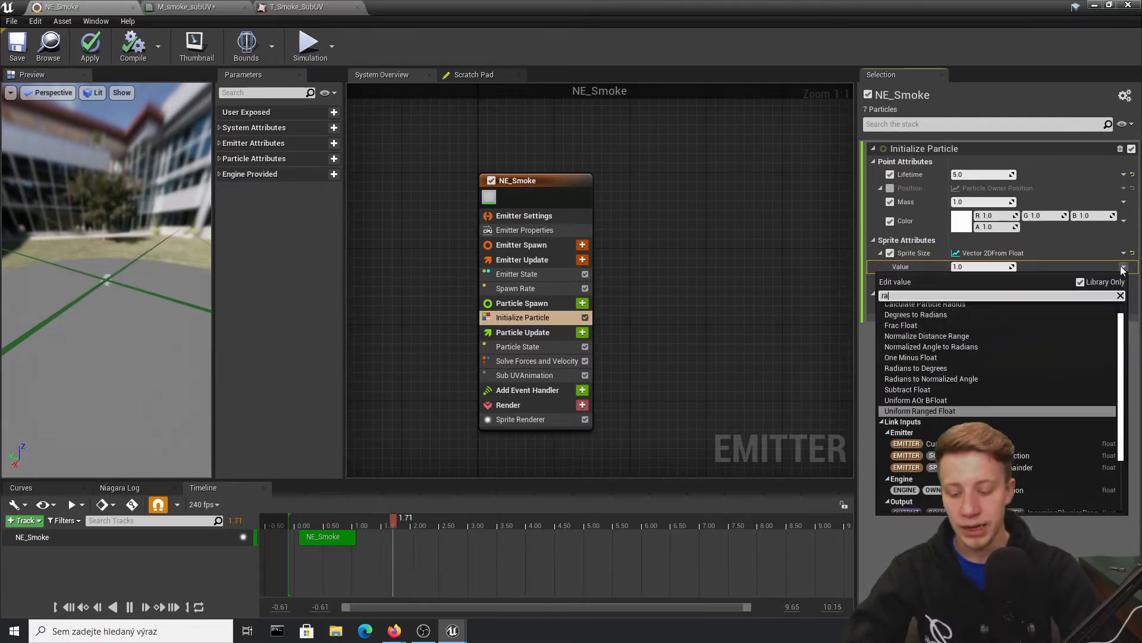
{"action": "type", "text": "range"}
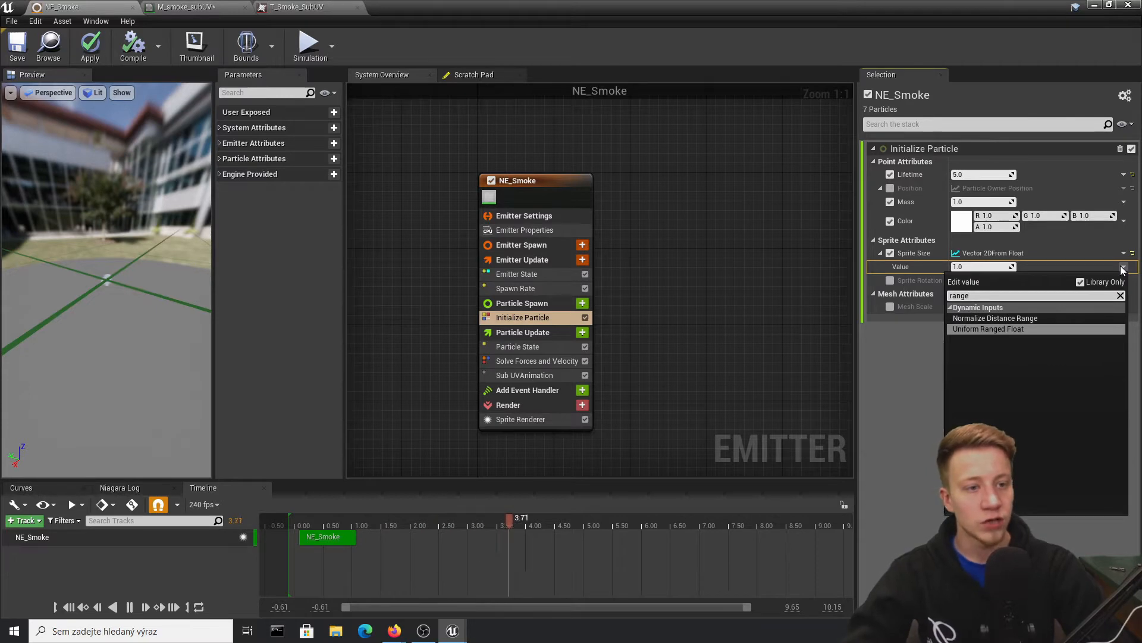
{"action": "key", "text": "Return"}
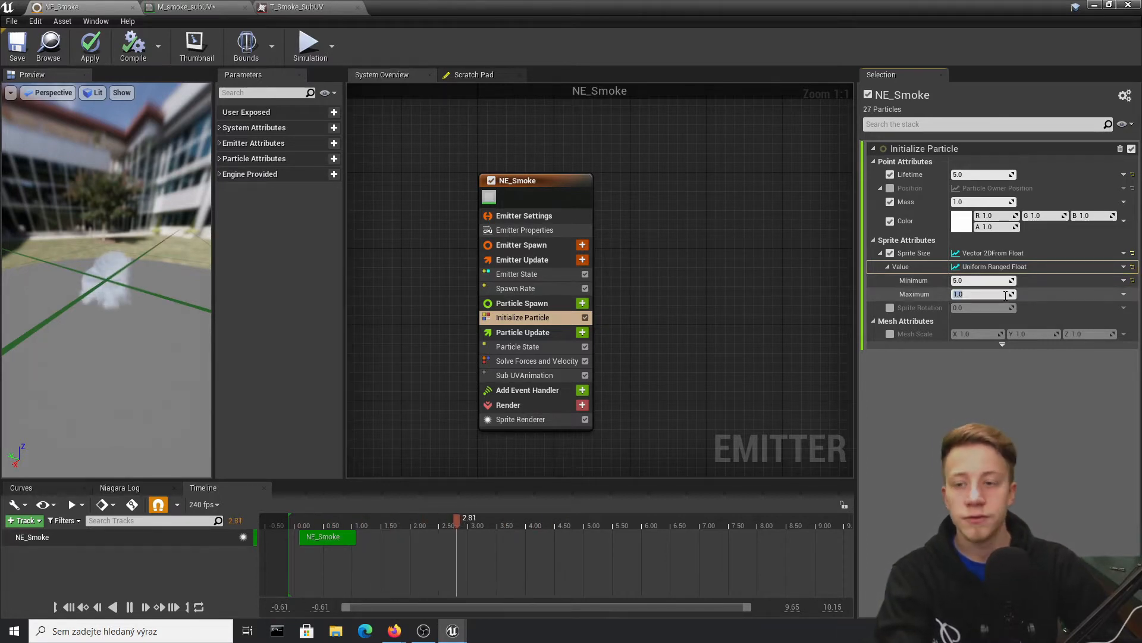
{"action": "key", "text": "Return"}
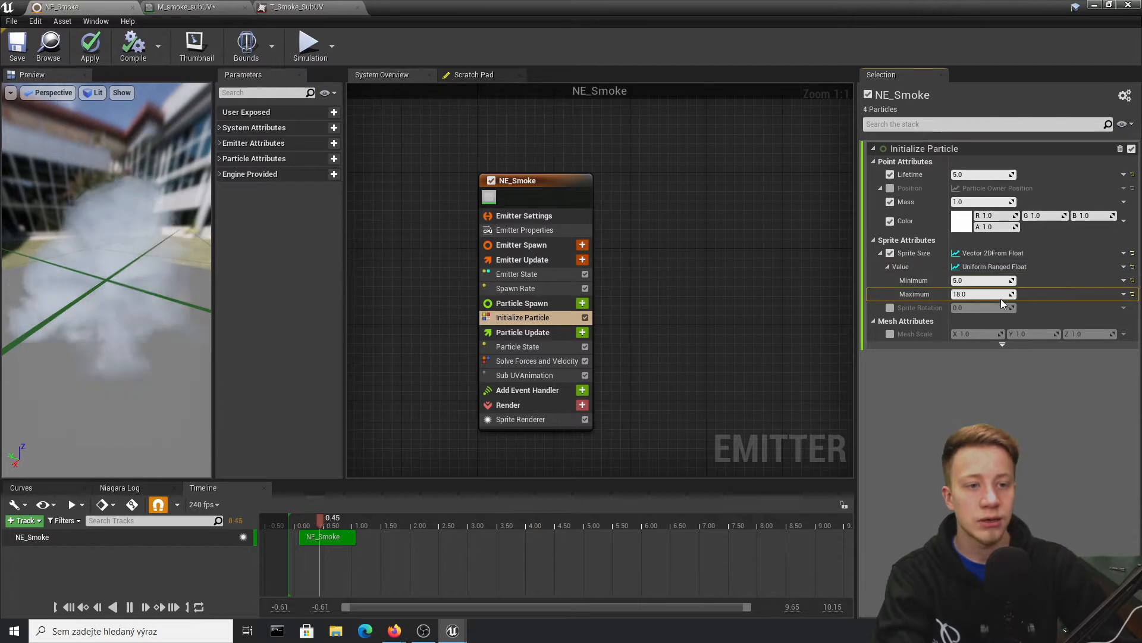
{"action": "left_click_drag", "start_coordinate": [149, 354], "coordinate": [151, 311]}
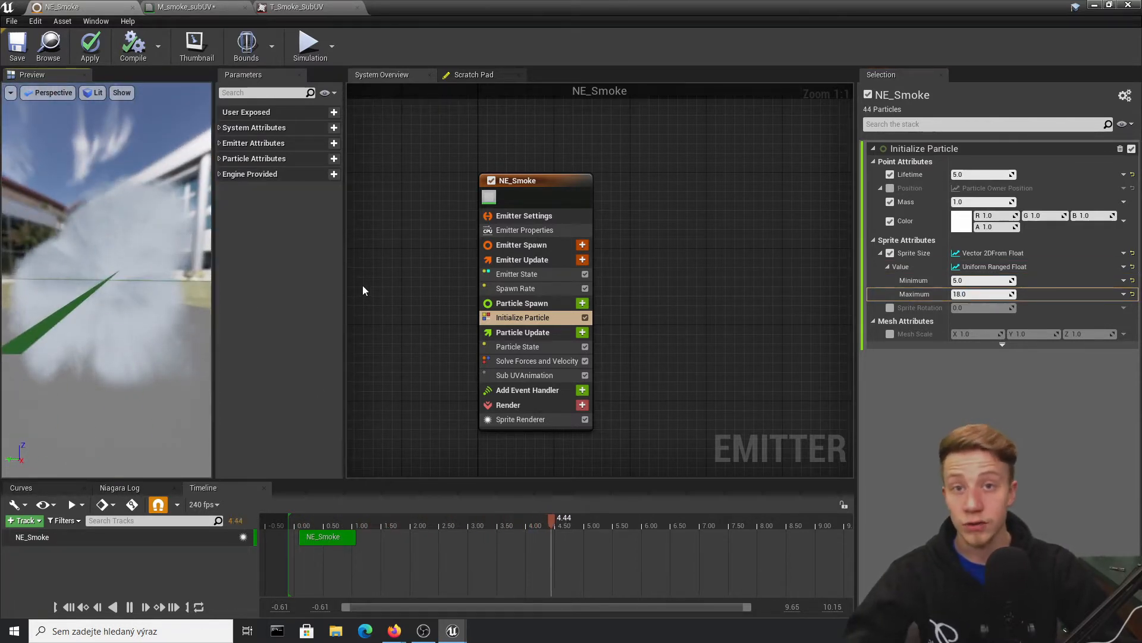
{"action": "key", "text": "ctrl+s"}
{"action": "left_click", "coordinate": [301, 521]}
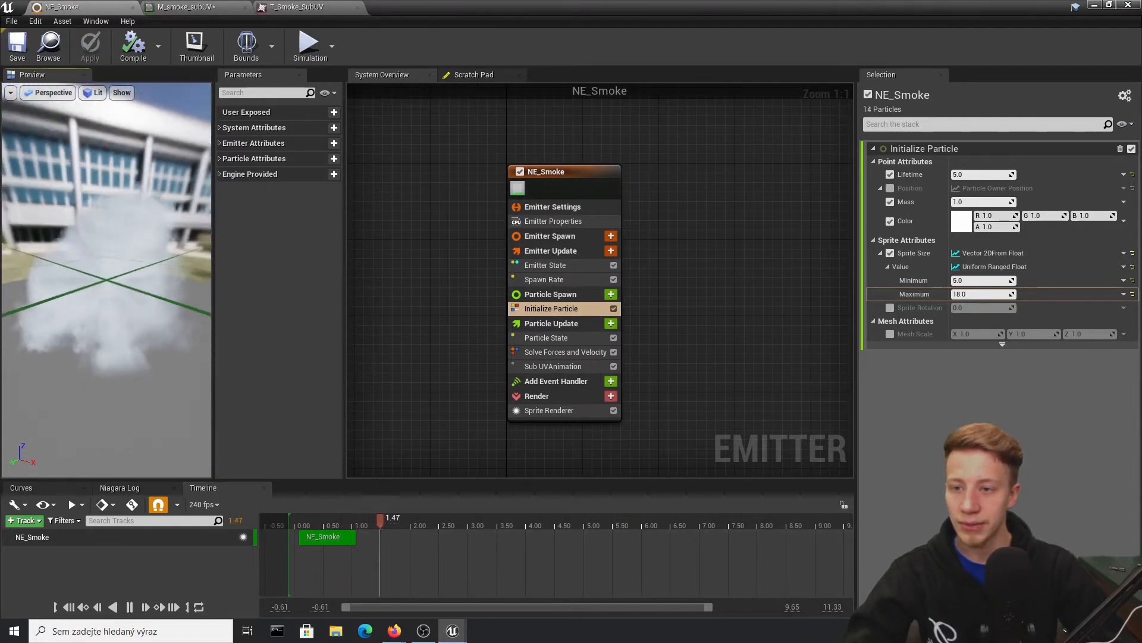
- Add a Sphere Location module to Particle Spawn and check how the particles spread in the preview
{"action": "left_click", "coordinate": [569, 296]}
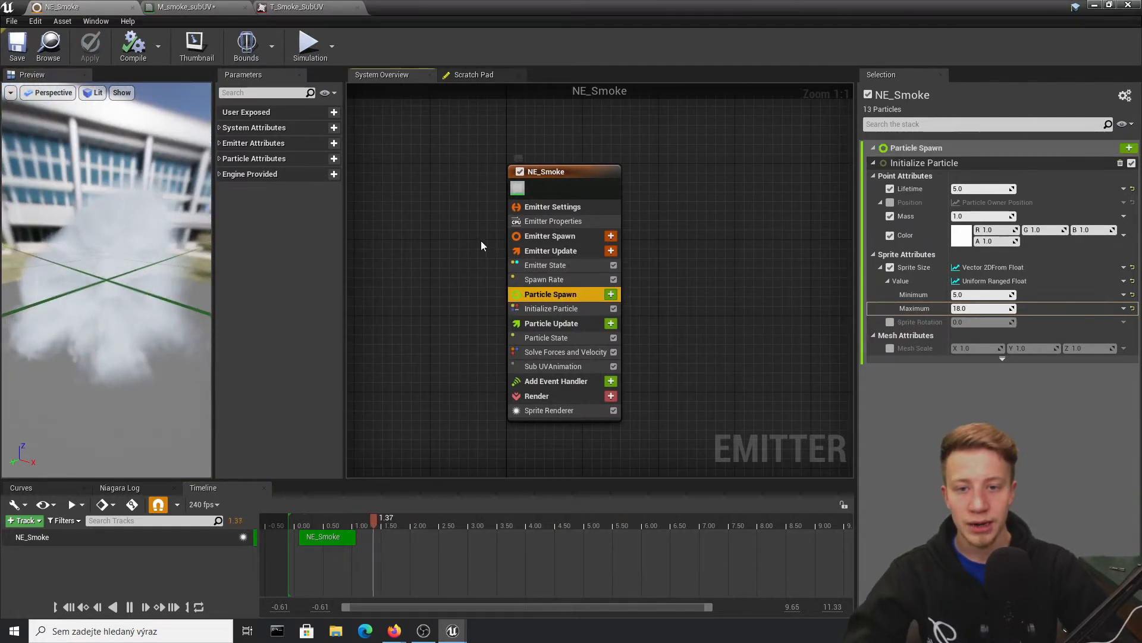
{"action": "left_click", "coordinate": [610, 294]}
{"action": "type", "text": "speh"}
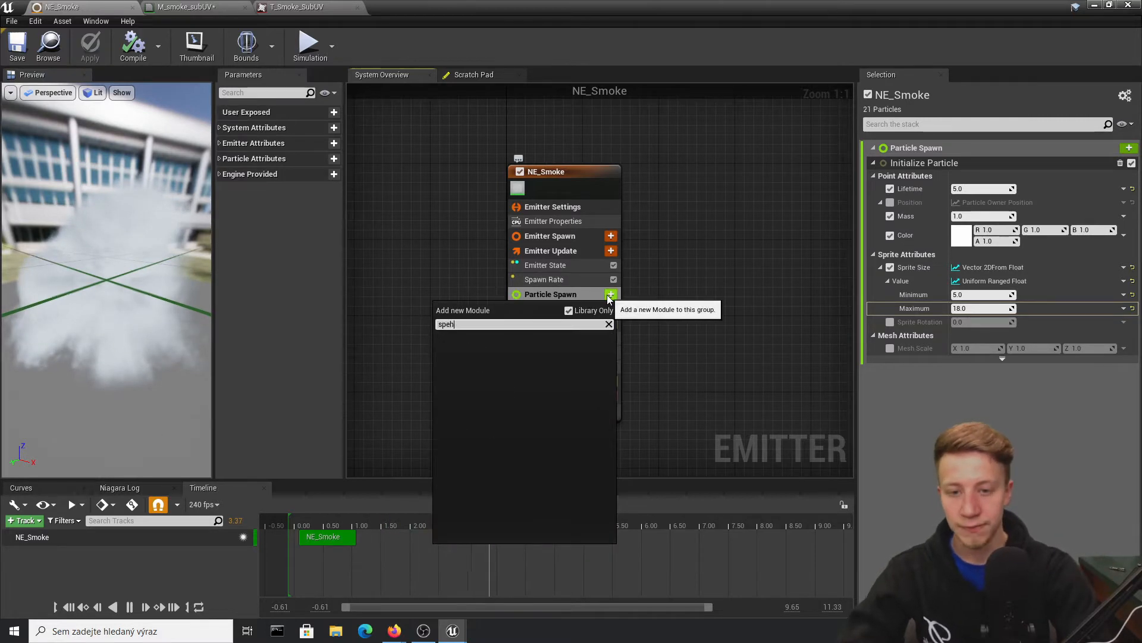
{"action": "key", "text": "BackSpace"}
{"action": "key", "text": "BackSpace"}
{"action": "type", "text": "here"}
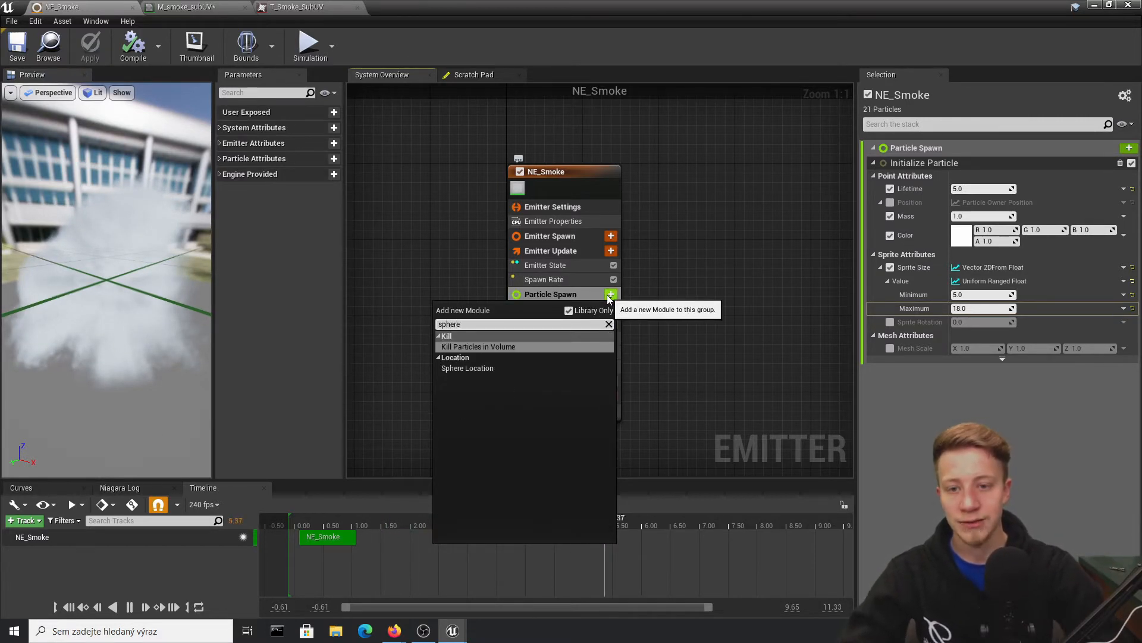
{"action": "key", "text": "Down"}
{"action": "key", "text": "Return"}
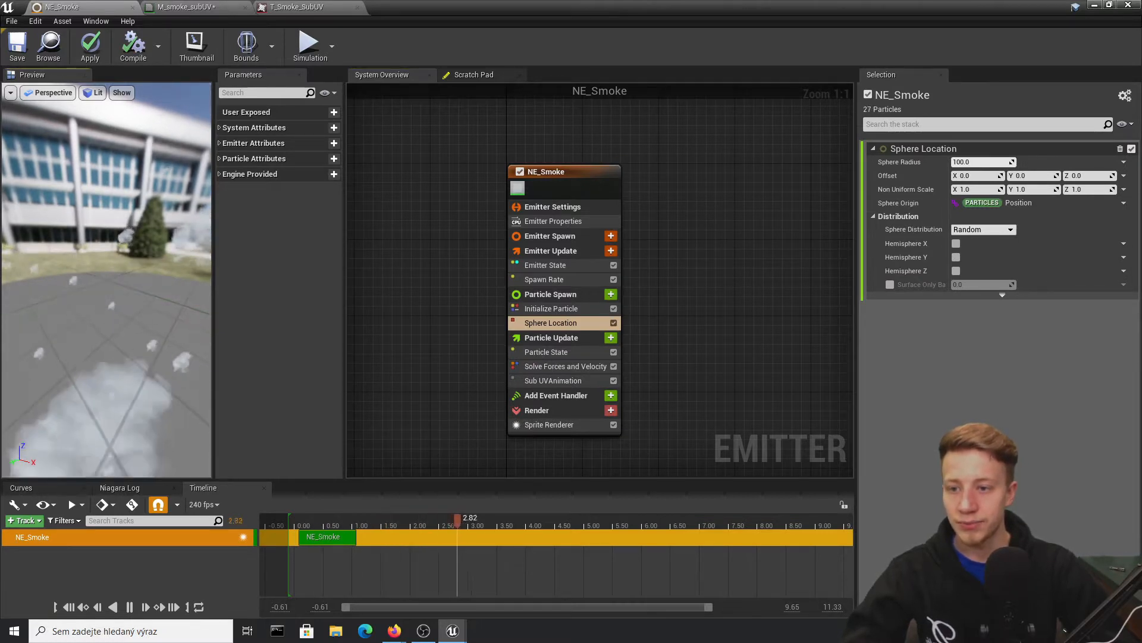
{"action": "left_click_drag", "start_coordinate": [106, 279], "coordinate": [113, 249]}
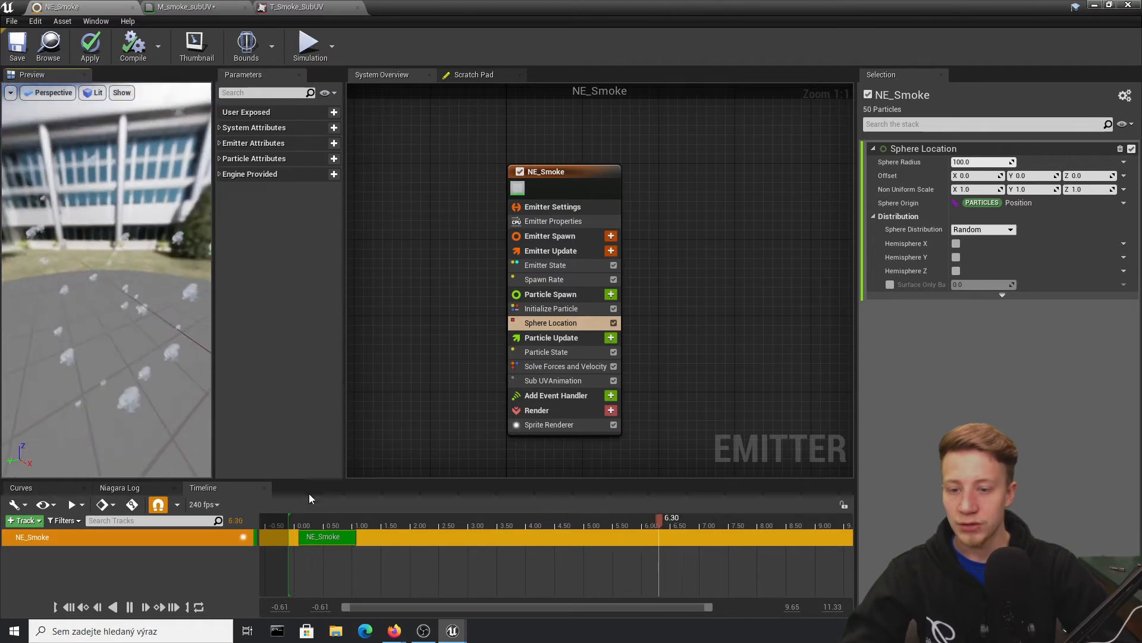
- Set the Sphere Location's Sphere Radius to 20, save the emitter, and replay the particles in the preview
{"action": "left_click", "coordinate": [325, 527]}
{"action": "mouse_move", "coordinate": [746, 260]}
{"action": "right_mouse_down"}
{"action": "mouse_move", "coordinate": [740, 237]}
{"action": "mouse_move", "coordinate": [738, 270]}
{"action": "right_mouse_up"}
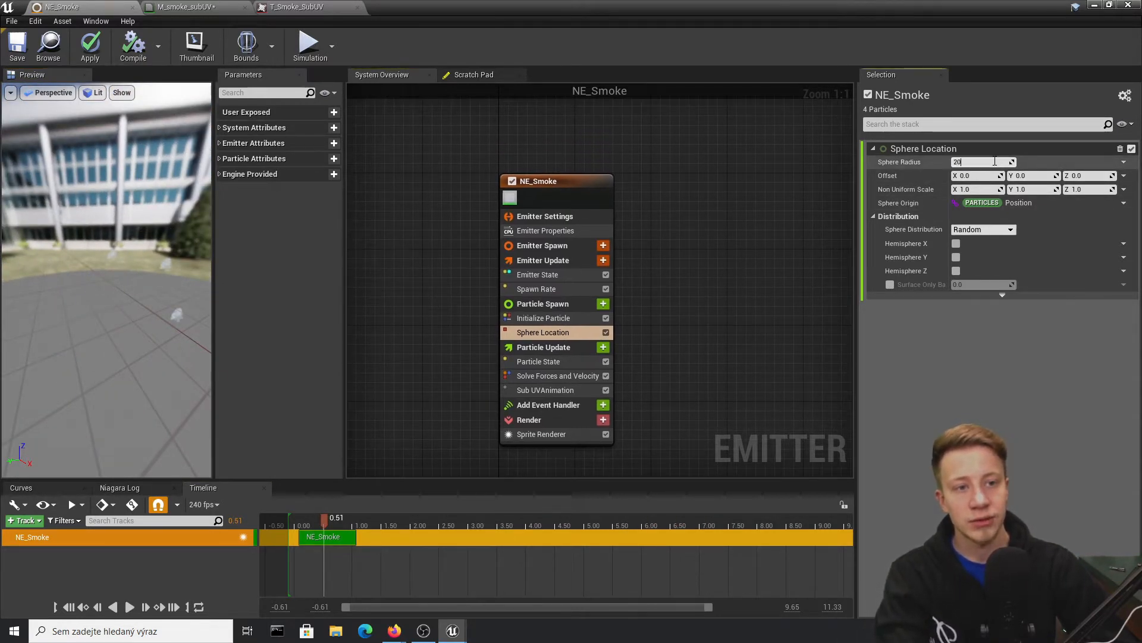
{"action": "key", "text": "Return"}
{"action": "key", "text": "ctrl+s"}
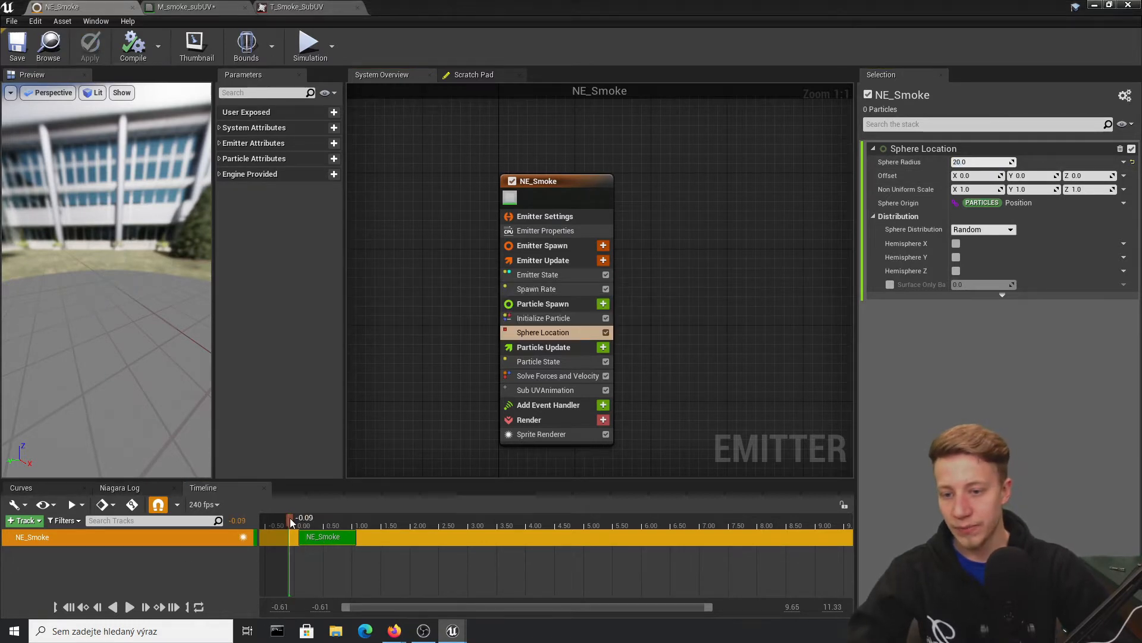
{"action": "key", "text": "space"}
{"action": "left_click_drag", "start_coordinate": [128, 326], "coordinate": [208, 327]}
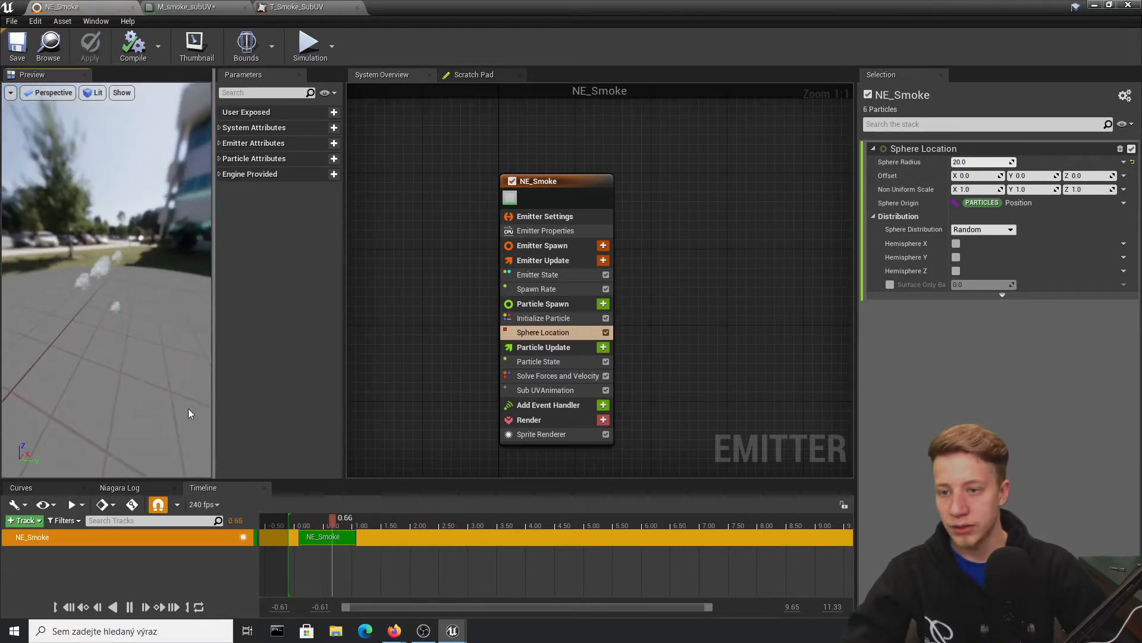
- Enable Hemisphere Z and the surface-only band option in Sphere Location, and apply the emitter changes
{"action": "left_click", "coordinate": [955, 271]}
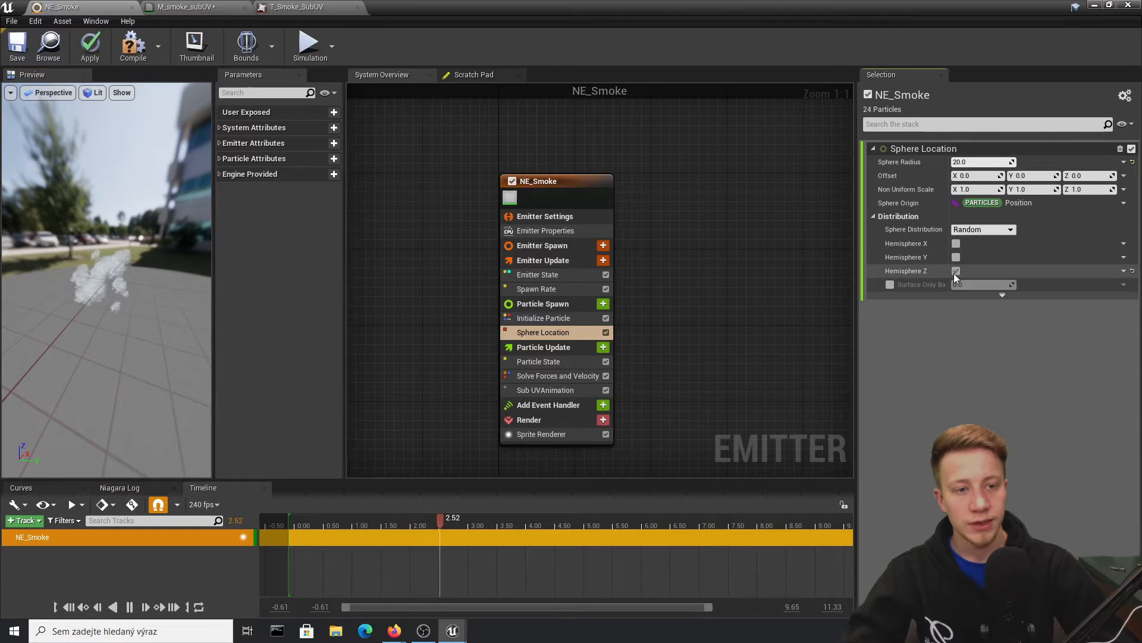
{"action": "left_click", "coordinate": [890, 285]}
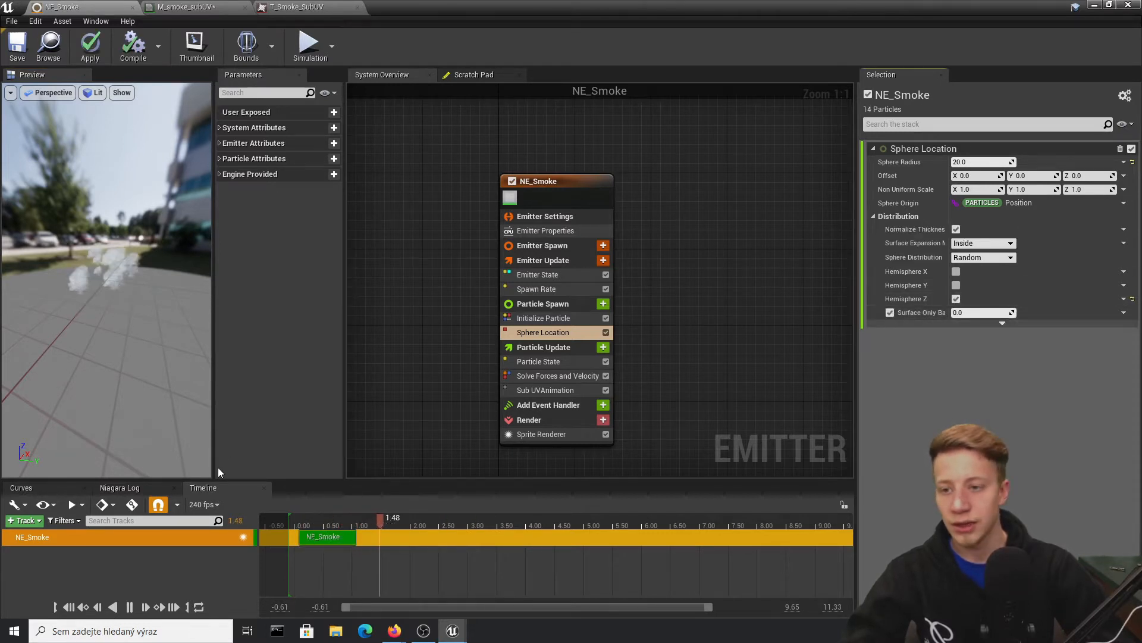
{"action": "left_click_drag", "start_coordinate": [60, 327], "coordinate": [208, 327]}
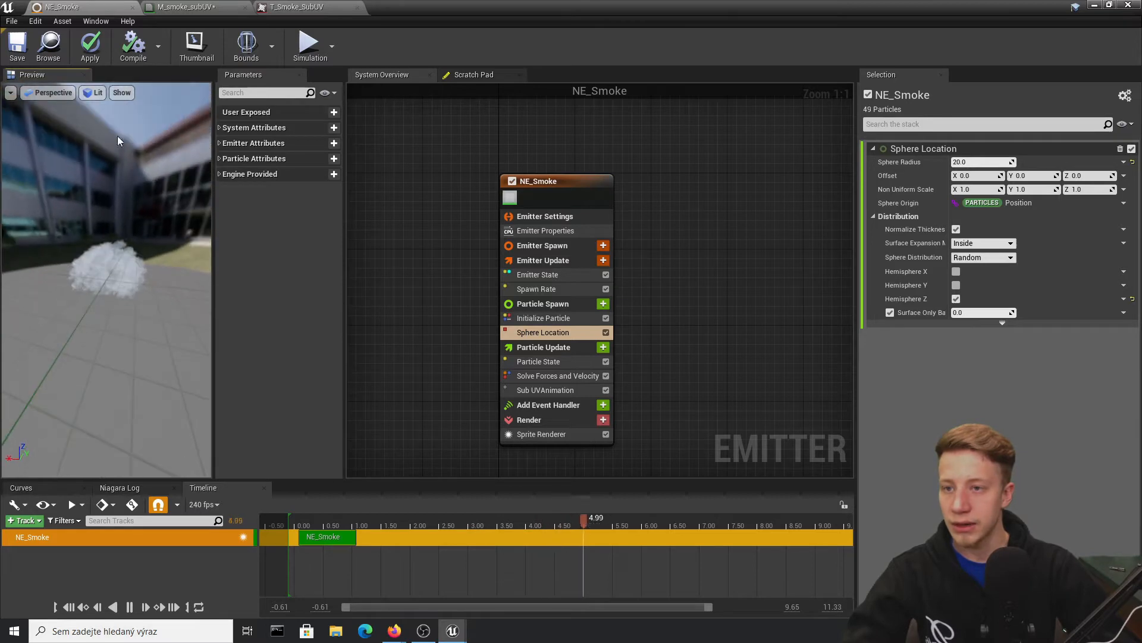
{"action": "left_click", "coordinate": [90, 50]}
- Switch to the Minimal_Default level and view the existing P_Smoke emitter up close as a reference
{"action": "left_click_drag", "start_coordinate": [855, 2], "coordinate": [514, 176]}
{"action": "left_click", "coordinate": [648, 182]}
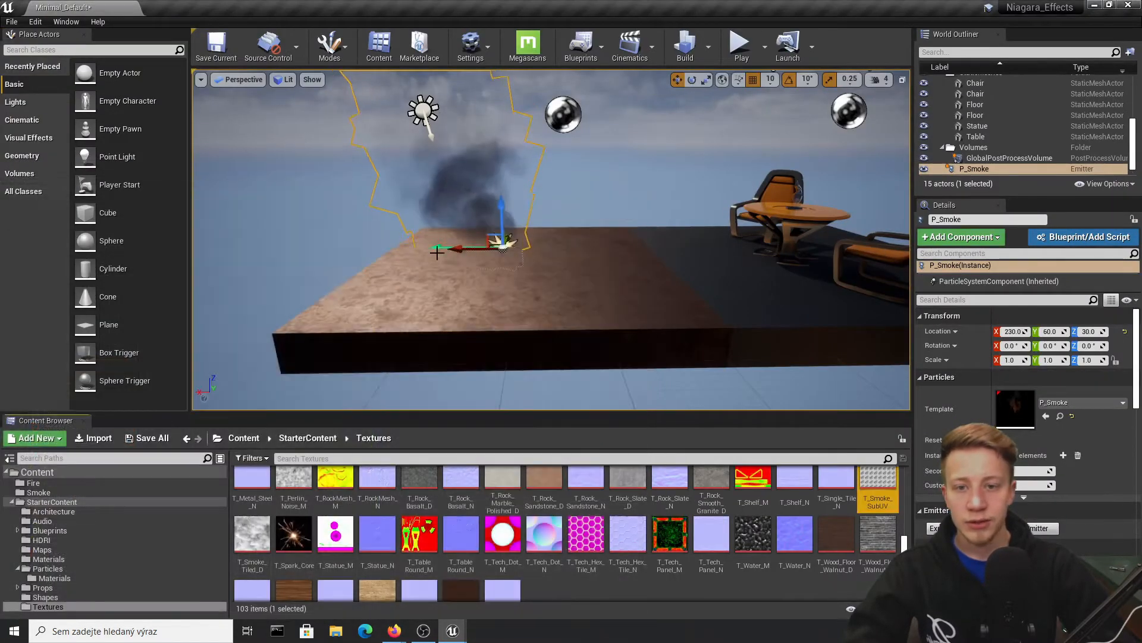
{"action": "right_click_drag", "start_coordinate": [648, 182], "coordinate": [648, 119]}
{"action": "right_click_drag", "start_coordinate": [556, 232], "coordinate": [555, 252]}
{"action": "key", "text": "w"}
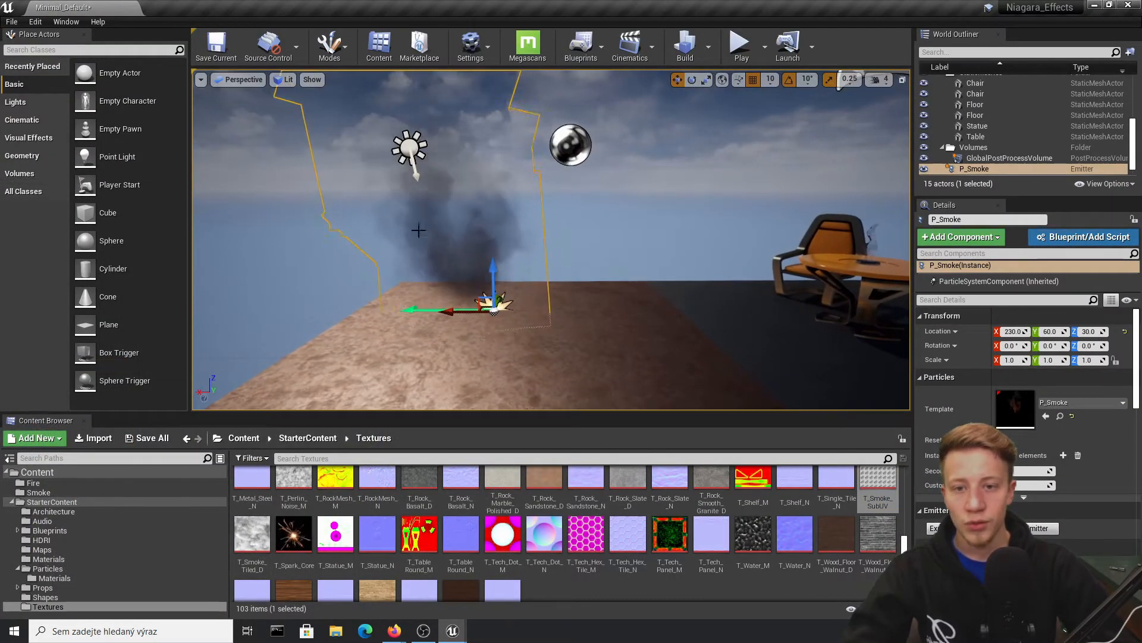
- Create a Niagara System from the NE_Smoke emitter in the Smoke folder
{"action": "scroll", "coordinate": [631, 489], "scroll_direction": "up", "scroll_amount": 2}
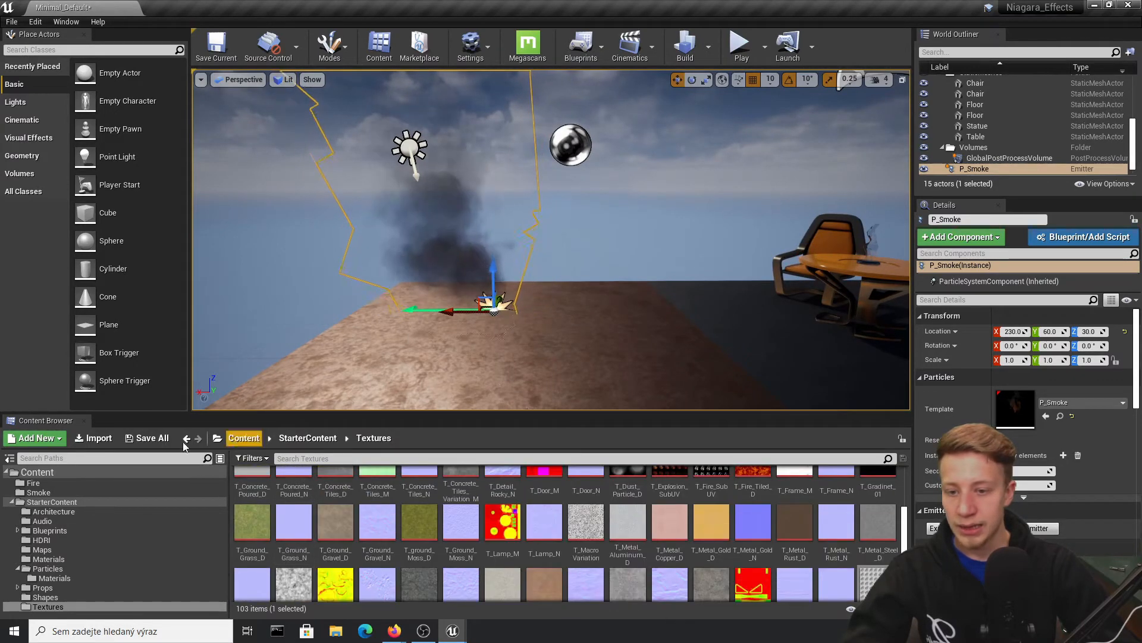
{"action": "left_click", "coordinate": [65, 483]}
{"action": "left_click", "coordinate": [52, 501]}
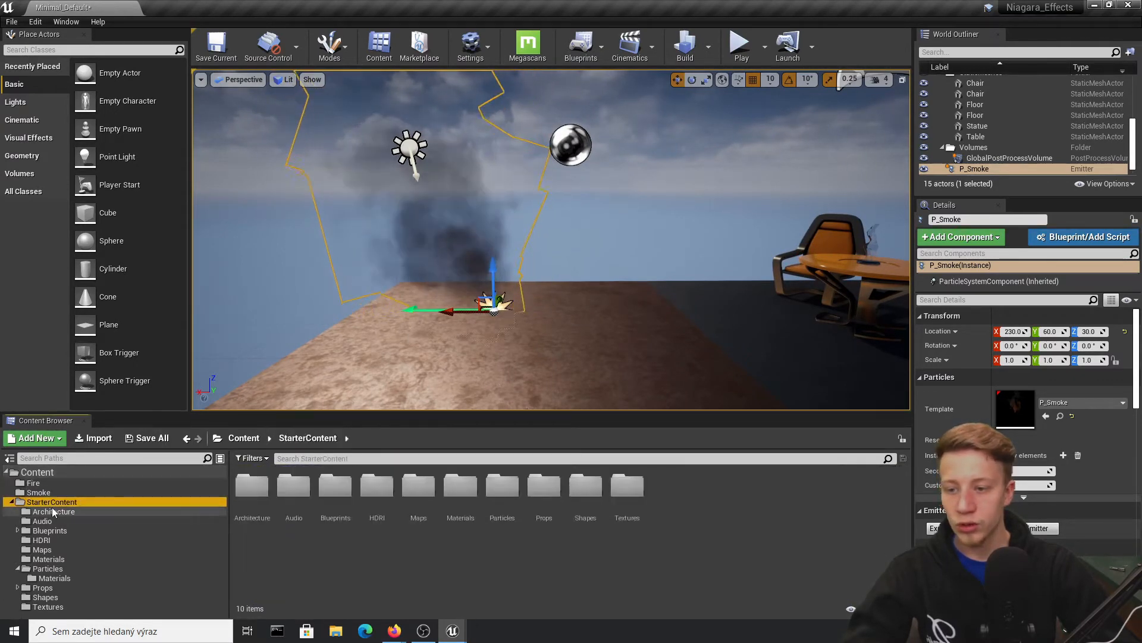
{"action": "left_click", "coordinate": [38, 492]}
{"action": "right_click", "coordinate": [253, 487]}
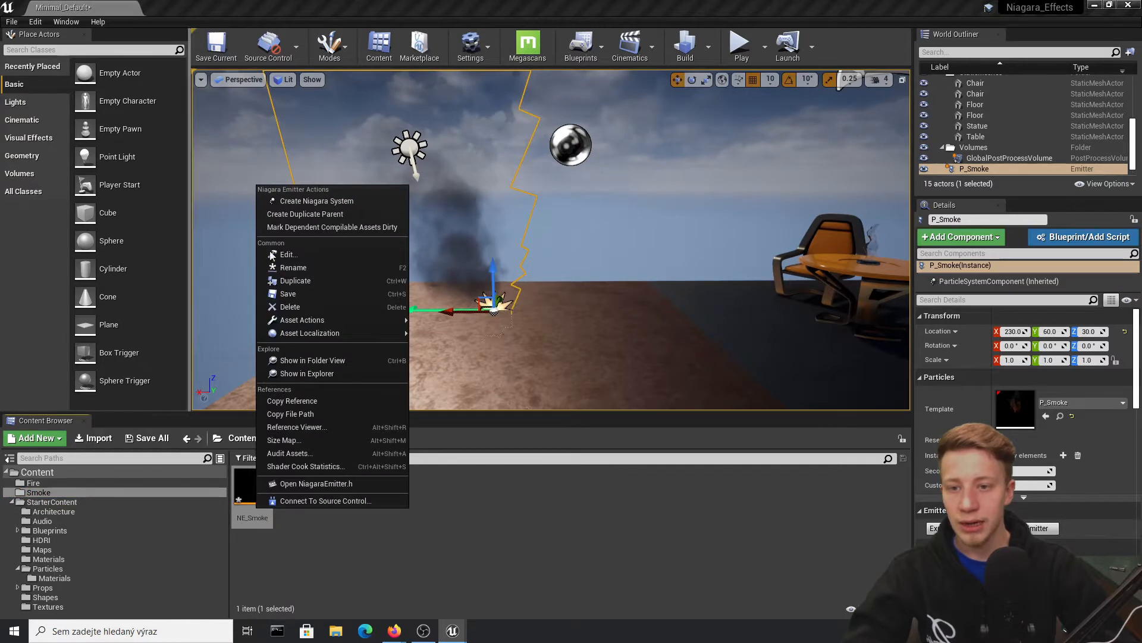
{"action": "left_click", "coordinate": [381, 202]}
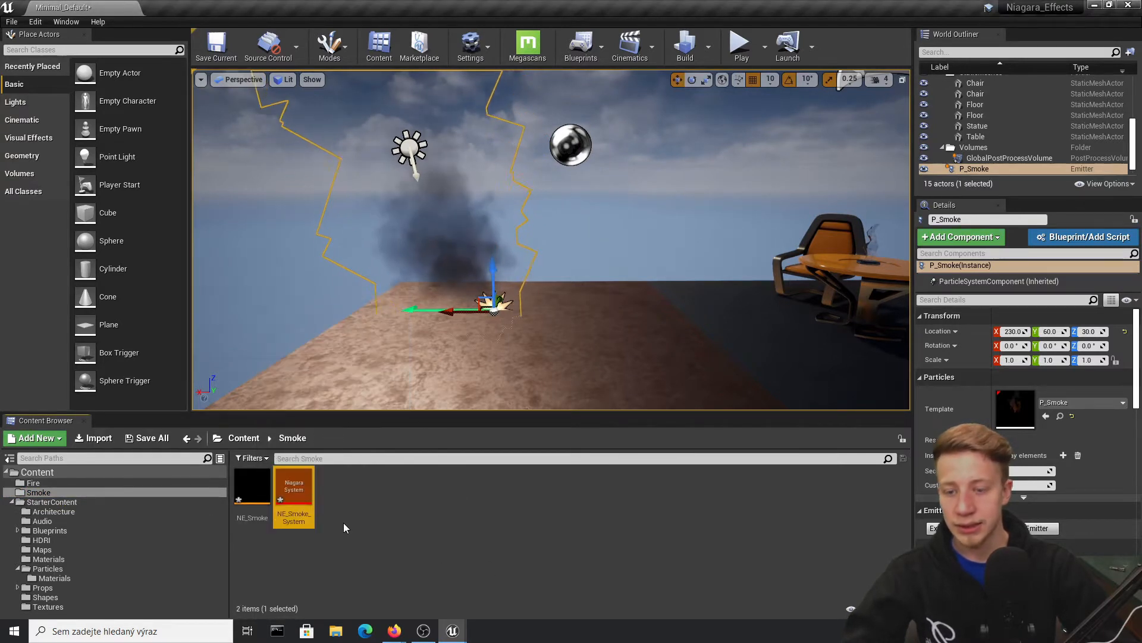
- Place NE_Smoke_System on the floor of the level and move it near P_Smoke, to about X 170, Y -90
{"action": "right_click_drag", "start_coordinate": [374, 260], "coordinate": [377, 302]}
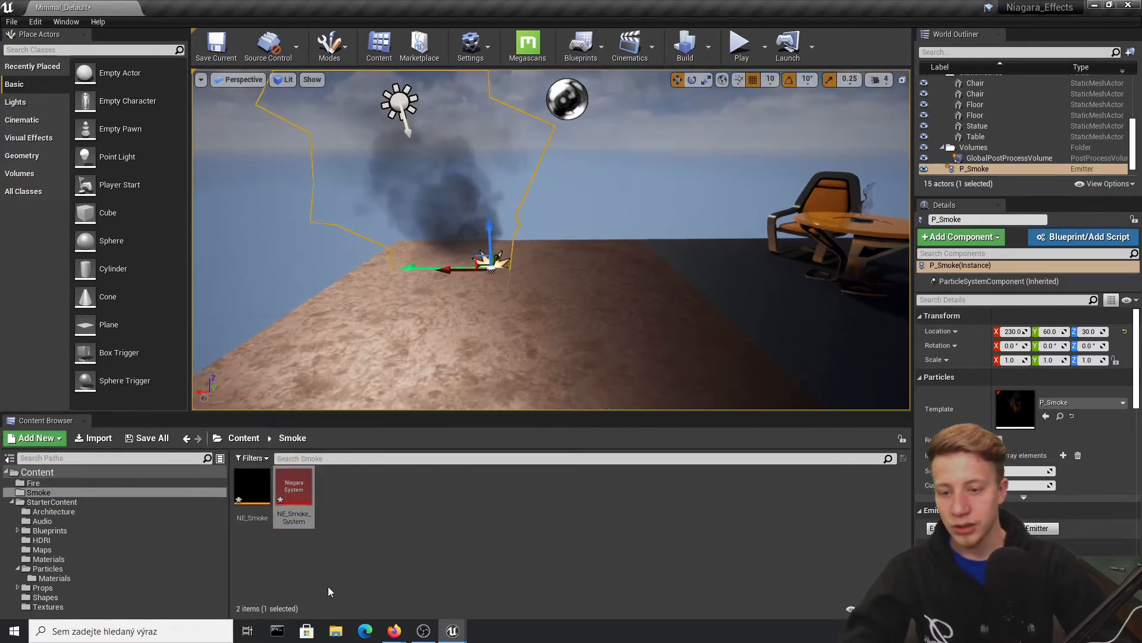
{"action": "left_click", "coordinate": [302, 477]}
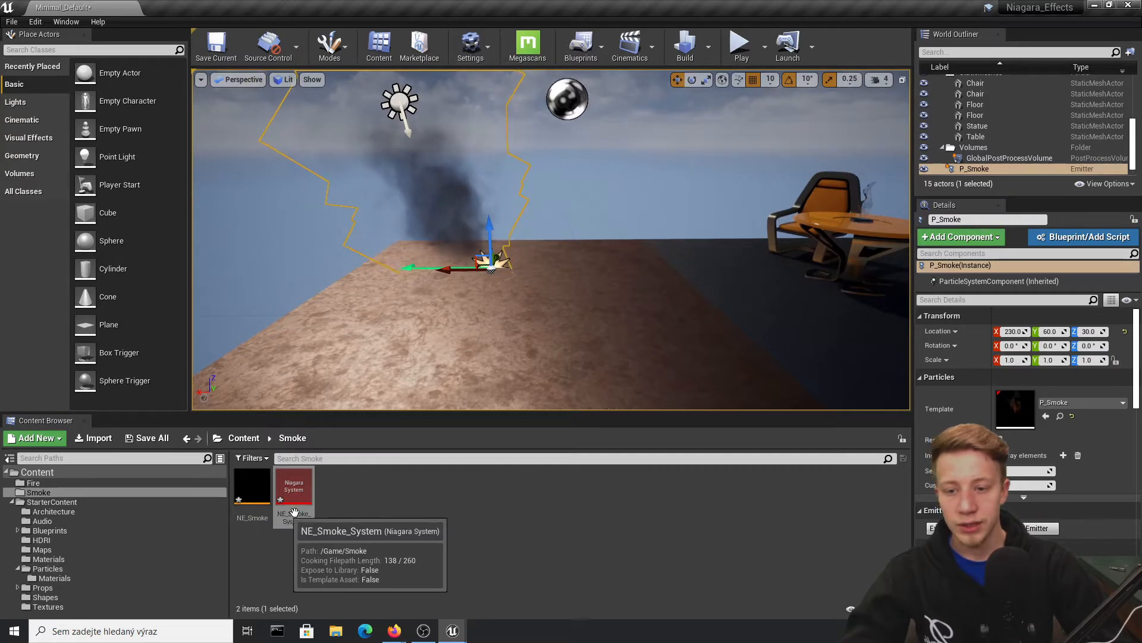
{"action": "left_click_drag", "start_coordinate": [301, 477], "coordinate": [623, 315]}
{"action": "right_click_drag", "start_coordinate": [623, 315], "coordinate": [669, 335]}
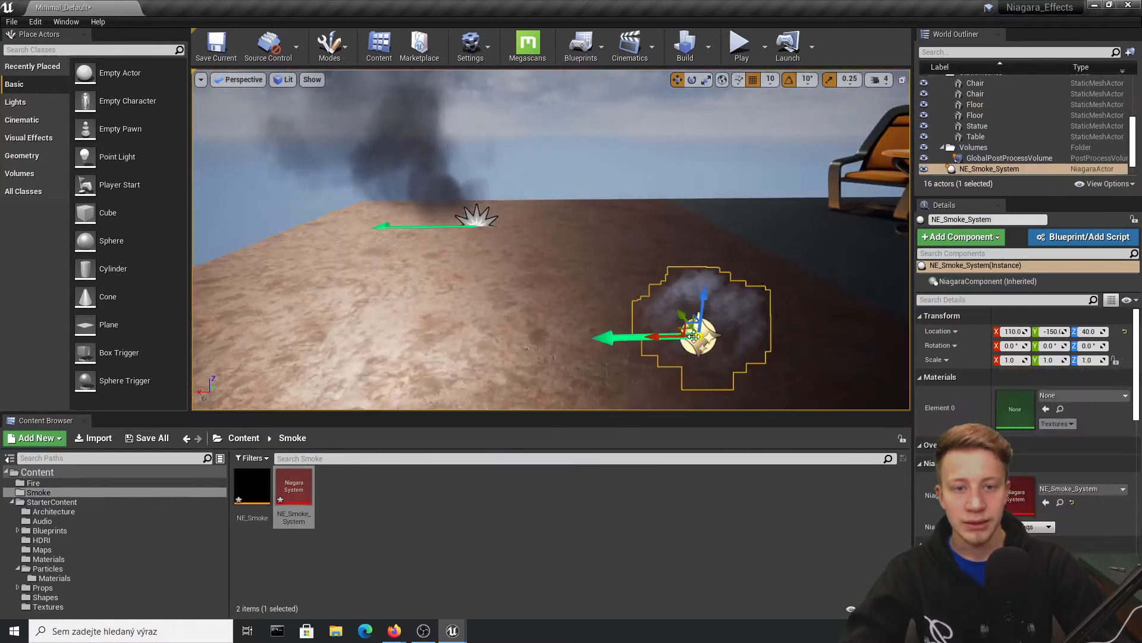
{"action": "left_click_drag", "start_coordinate": [669, 335], "coordinate": [529, 286]}
- Reopen the NE_Smoke emitter in a maximized window and go through its Emitter State, Spawn Rate and Sphere Location modules
{"action": "double_click", "coordinate": [253, 485]}
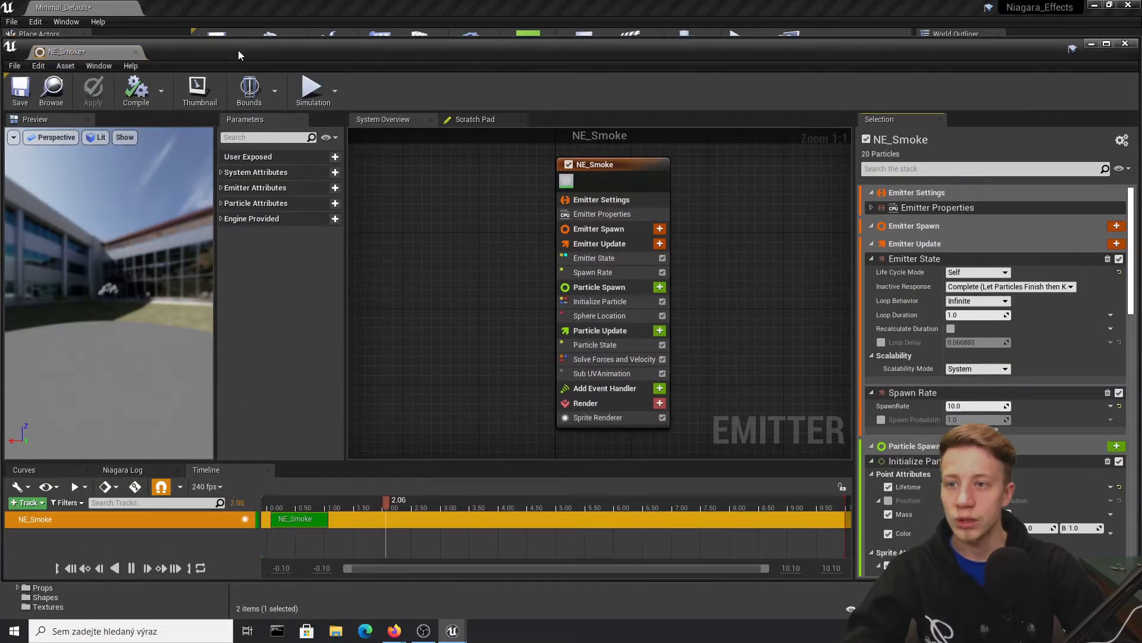
{"action": "double_click", "coordinate": [238, 56]}
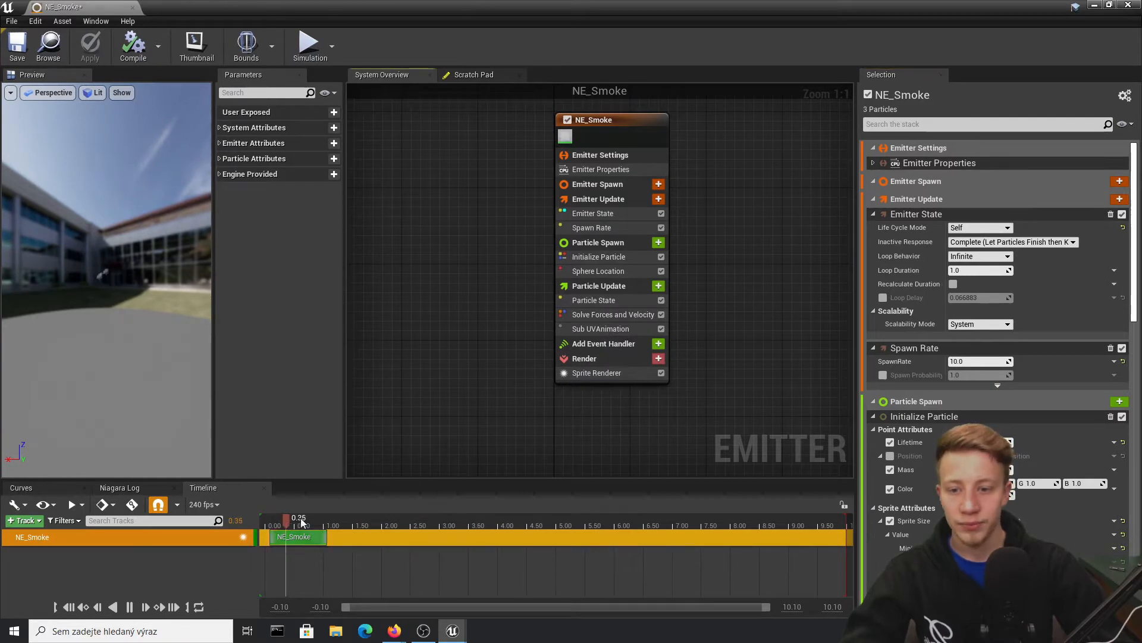
{"action": "mouse_move", "coordinate": [286, 519]}
{"action": "left_mouse_down"}
{"action": "mouse_move", "coordinate": [260, 520]}
{"action": "mouse_move", "coordinate": [306, 520]}
{"action": "left_mouse_up"}
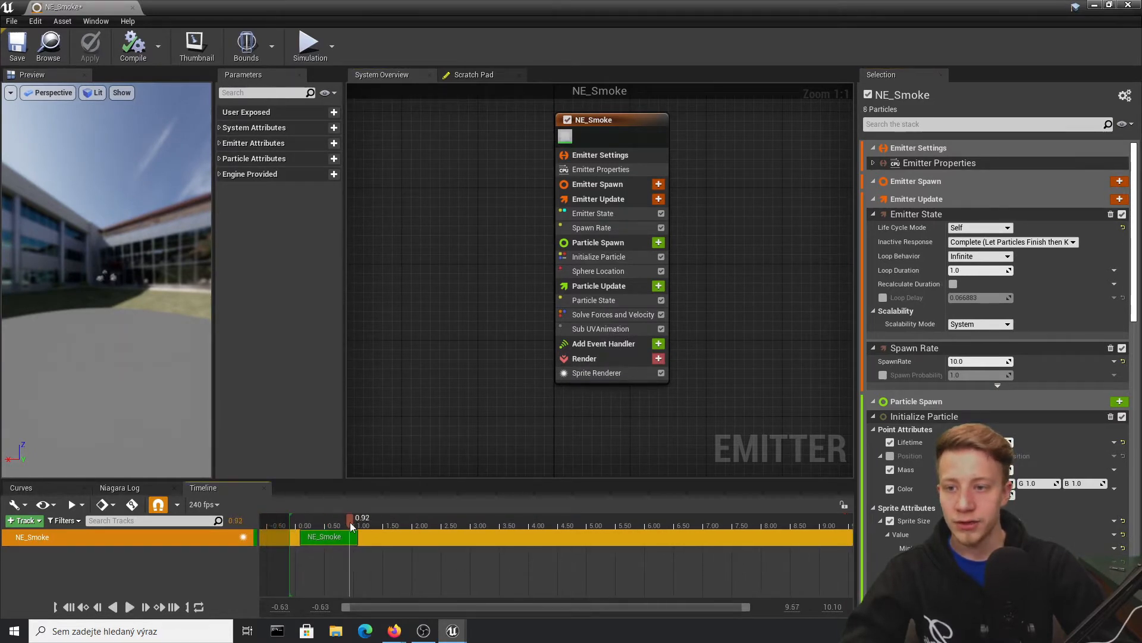
{"action": "left_click", "coordinate": [587, 241]}
{"action": "left_click", "coordinate": [602, 213]}
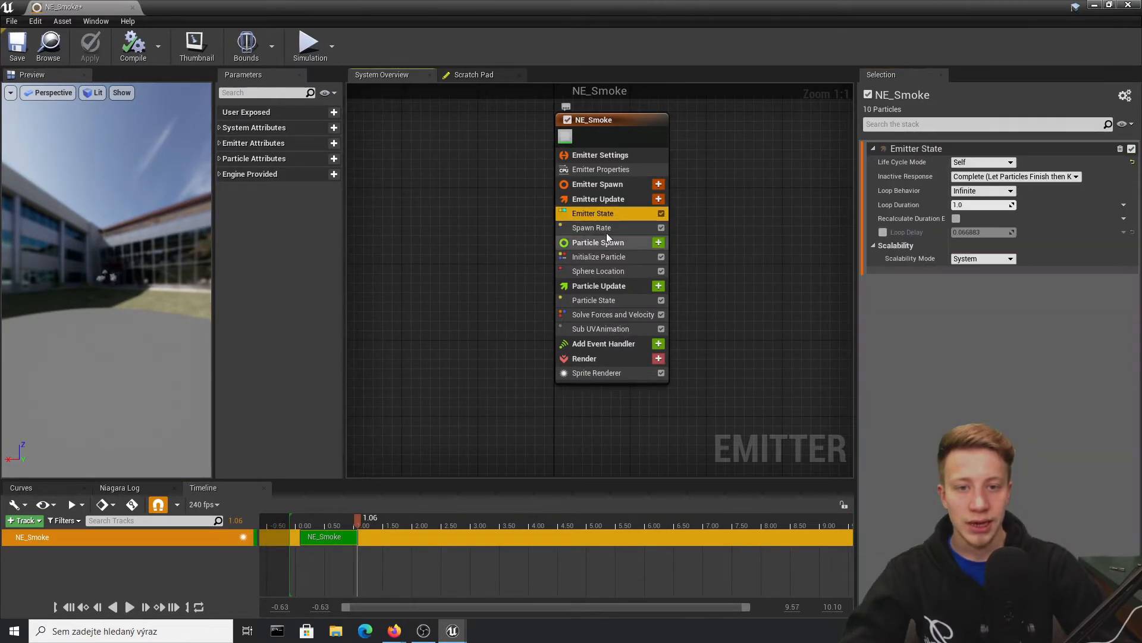
{"action": "left_click", "coordinate": [607, 229]}
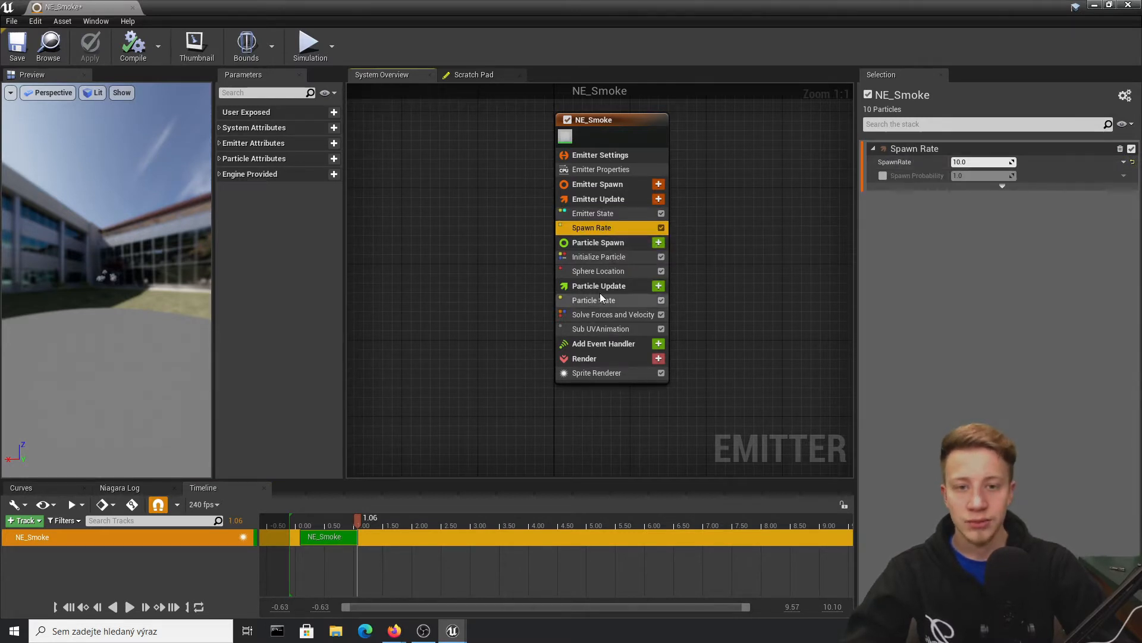
{"action": "left_click", "coordinate": [616, 255]}
{"action": "left_click", "coordinate": [612, 269]}
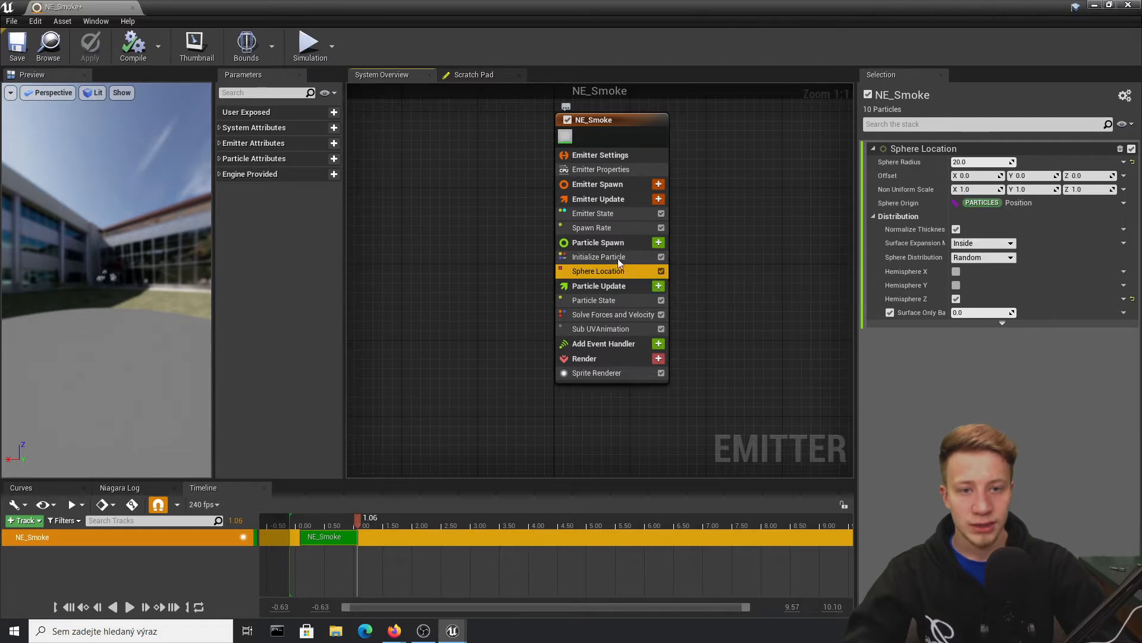
- Set Initialize Particle's sprite size range to a minimum of 15 and a maximum of 30, and apply the changes
{"action": "left_click", "coordinate": [601, 258]}
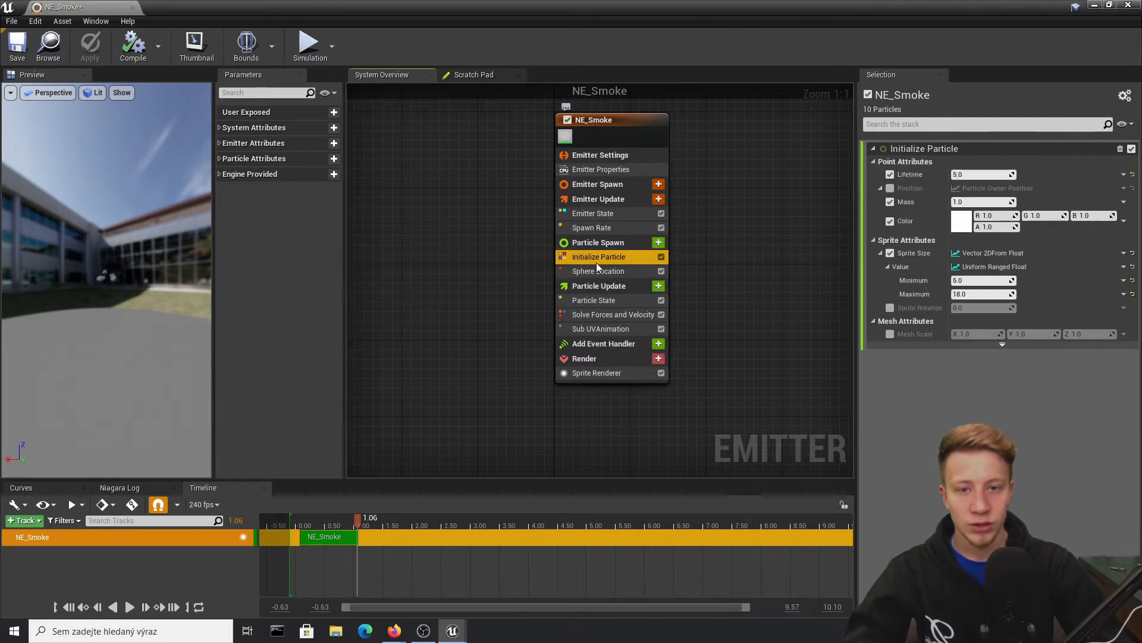
{"action": "left_click", "coordinate": [986, 281]}
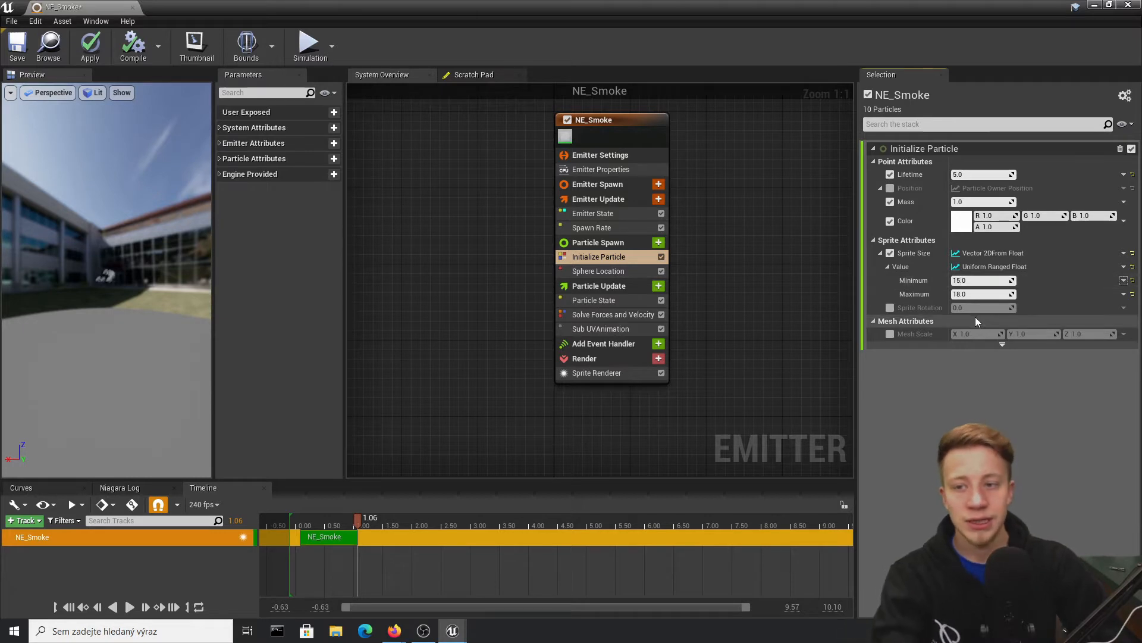
{"action": "left_click", "coordinate": [982, 294]}
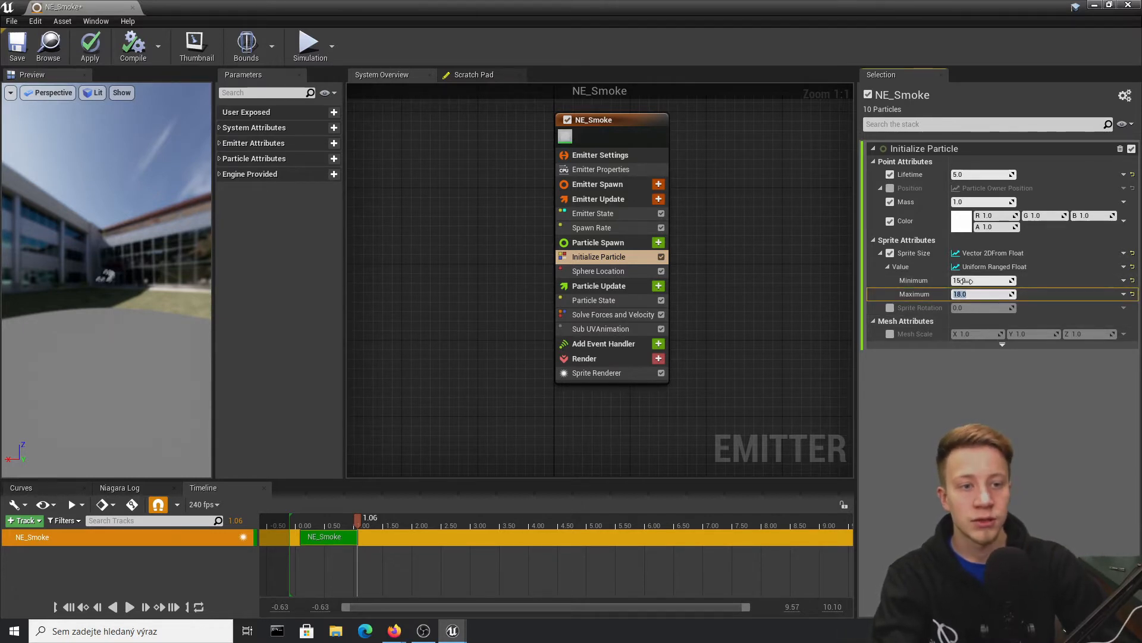
{"action": "type", "text": "30"}
{"action": "key", "text": "Return"}
{"action": "left_click", "coordinate": [86, 47]}
- Review the settings of the Sphere Location, Emitter State, Spawn Rate, Initialize Particle and Particle Update entries
{"action": "left_click", "coordinate": [657, 287]}
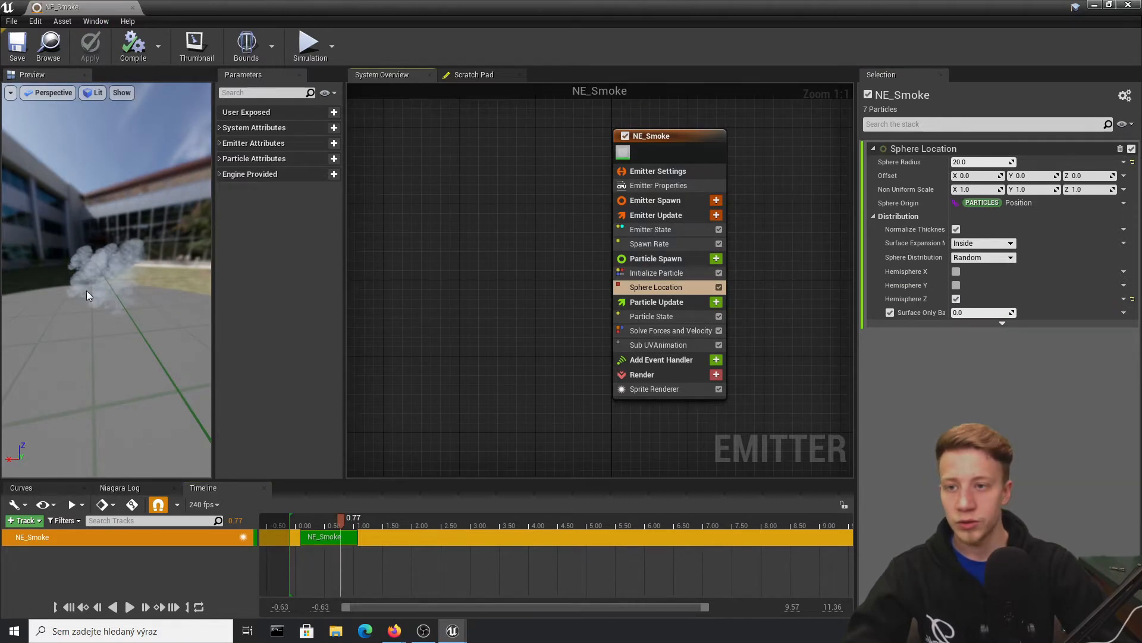
{"action": "left_click", "coordinate": [649, 229]}
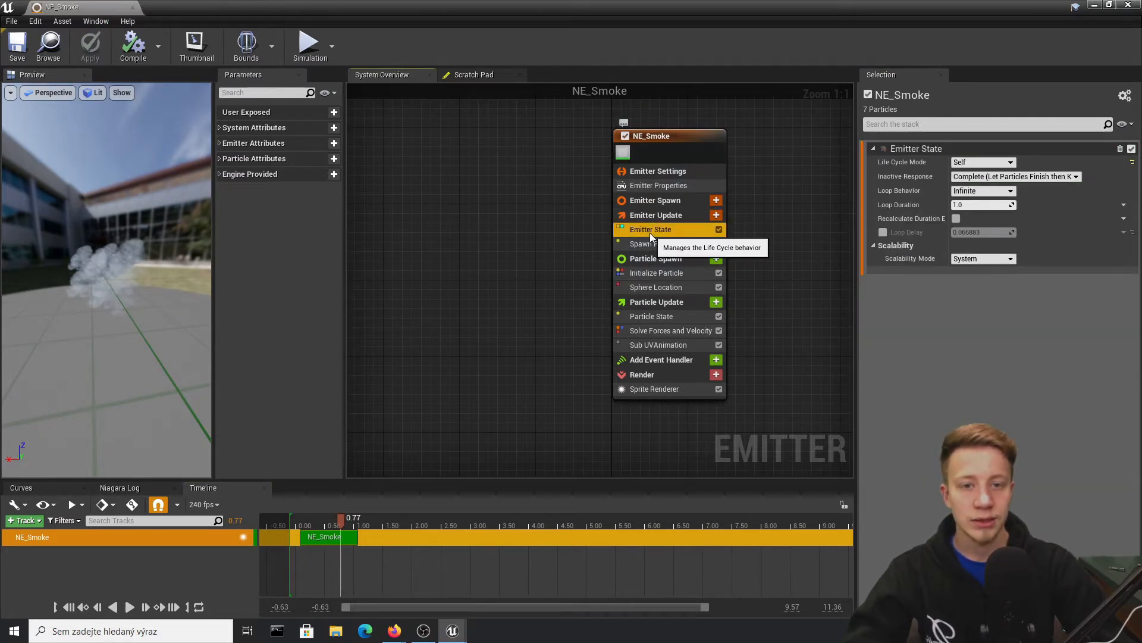
{"action": "right_click_drag", "start_coordinate": [815, 227], "coordinate": [804, 253]}
{"action": "left_click", "coordinate": [657, 271]}
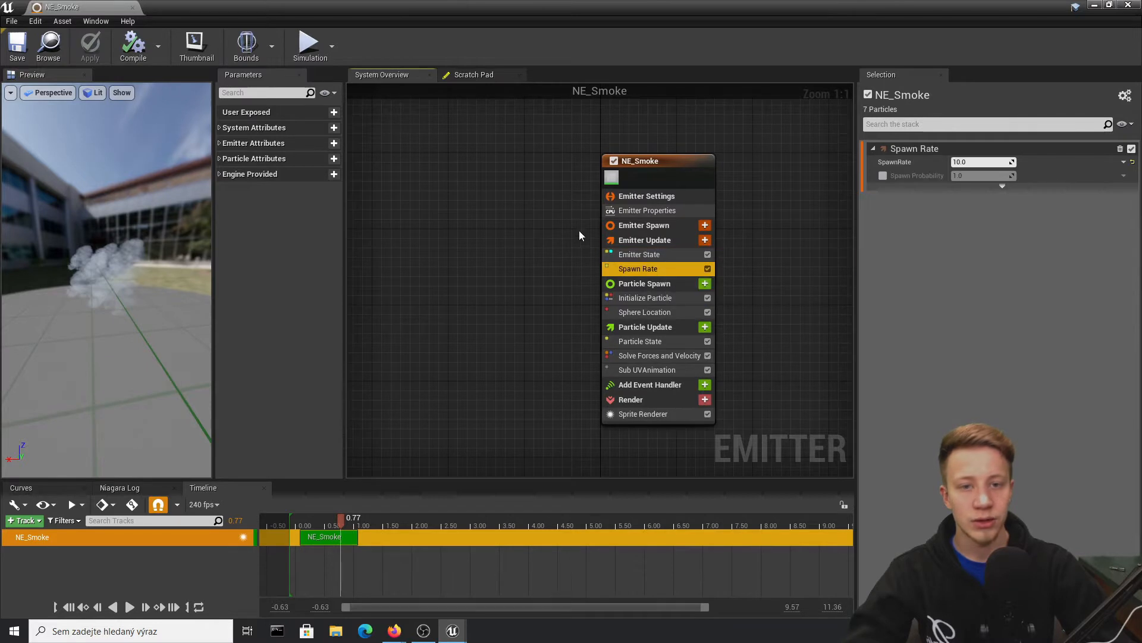
{"action": "left_click", "coordinate": [654, 284]}
{"action": "left_click", "coordinate": [652, 298]}
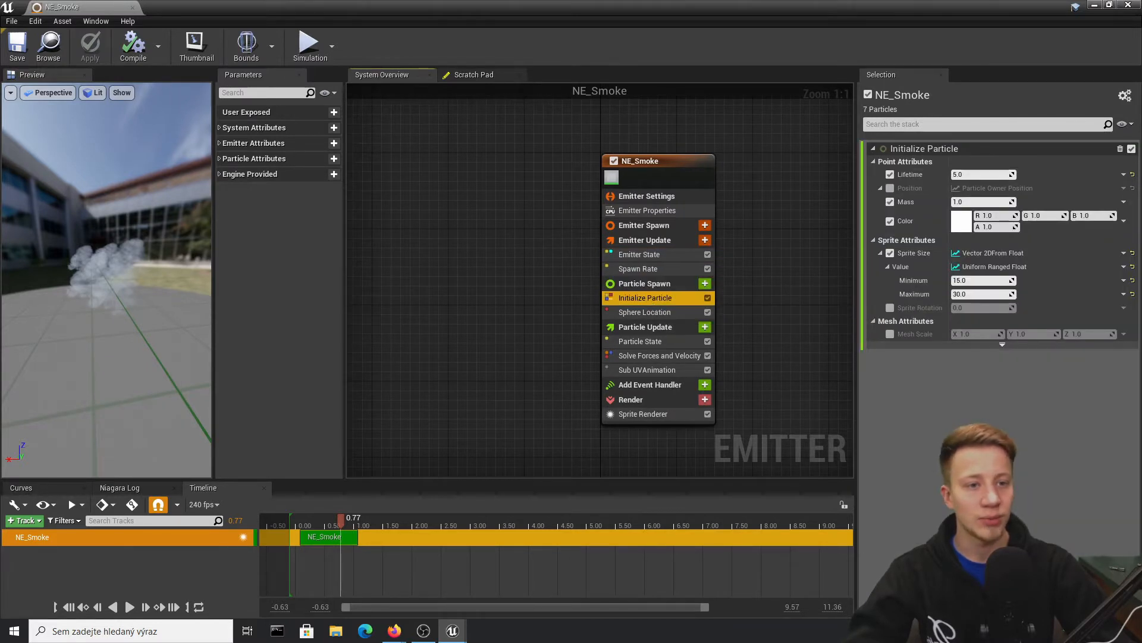
{"action": "right_click_drag", "start_coordinate": [846, 217], "coordinate": [753, 230]}
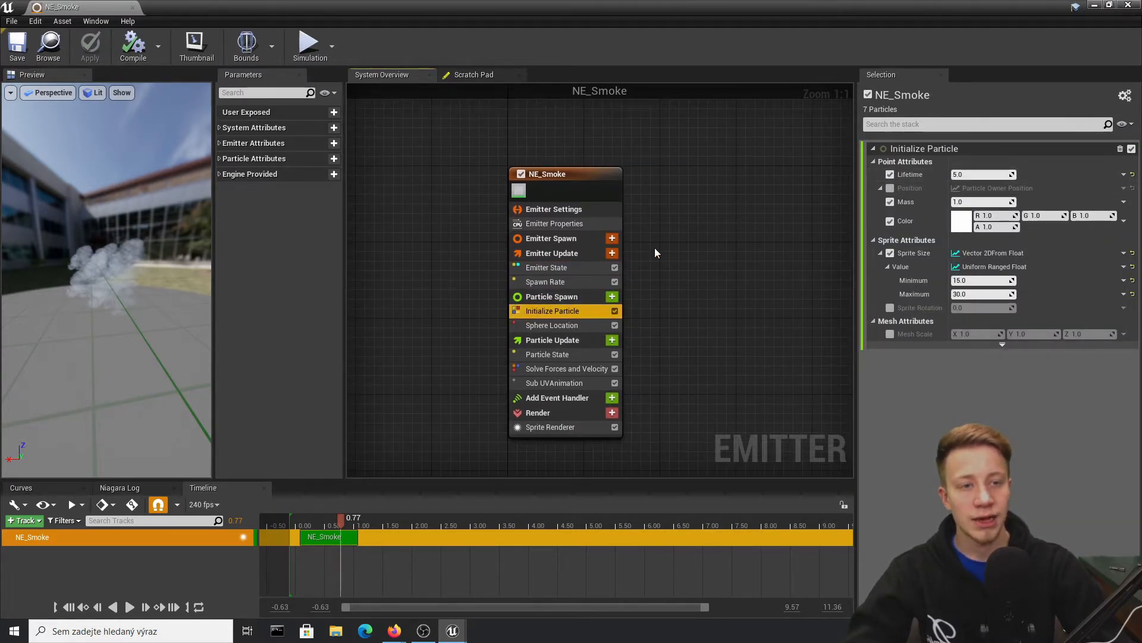
{"action": "left_click", "coordinate": [598, 253]}
{"action": "left_click", "coordinate": [563, 313]}
{"action": "left_click", "coordinate": [556, 341]}
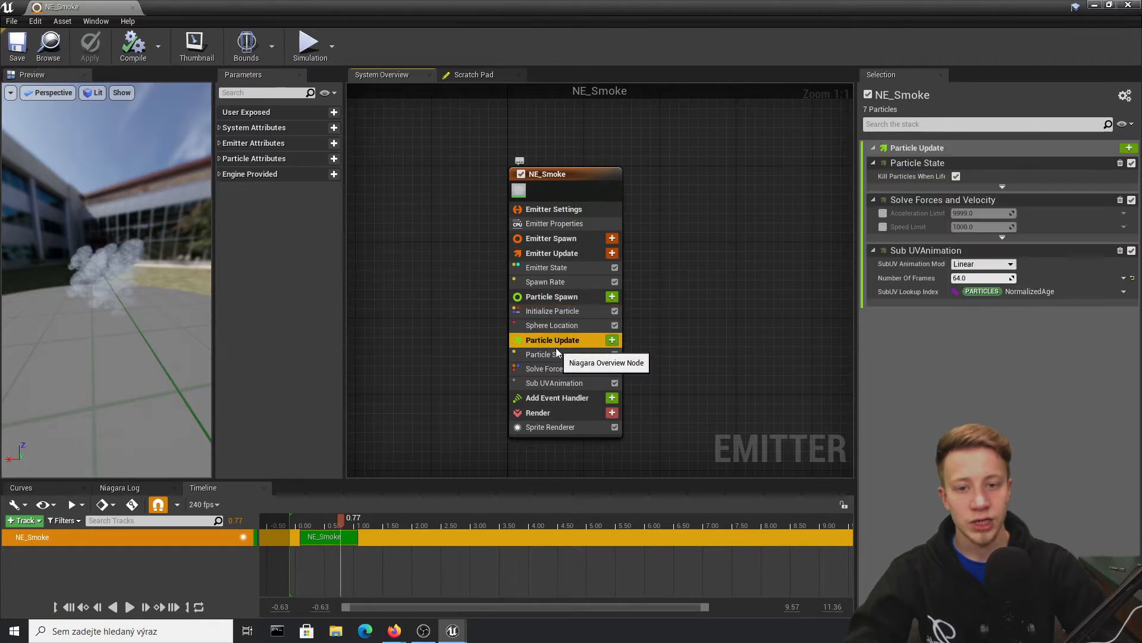
- Make Initialize Particle's Lifetime a Uniform Ranged Float with minimum 1 and maximum 3, and save the emitter
{"action": "left_click", "coordinate": [570, 314]}
{"action": "left_click", "coordinate": [1123, 175]}
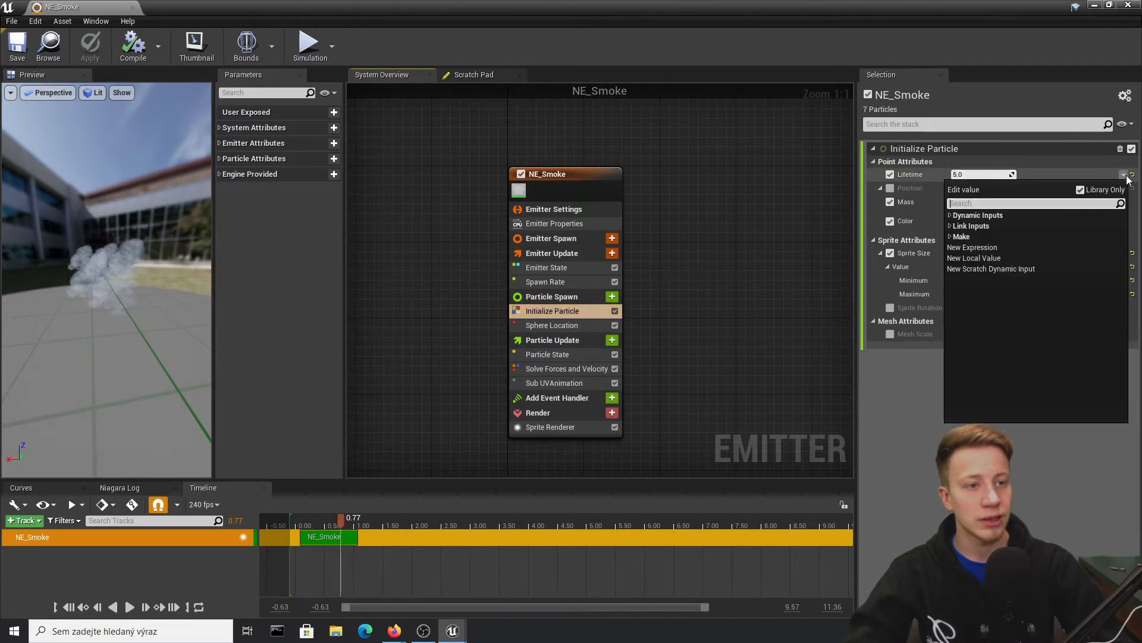
{"action": "type", "text": "range"}
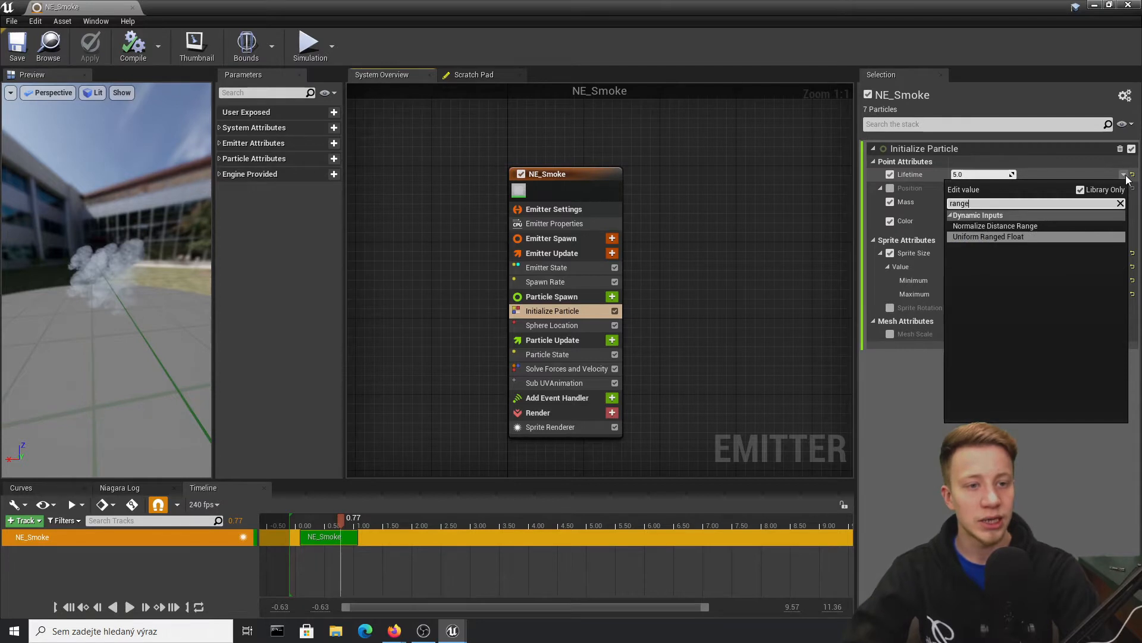
{"action": "key", "text": "Return"}
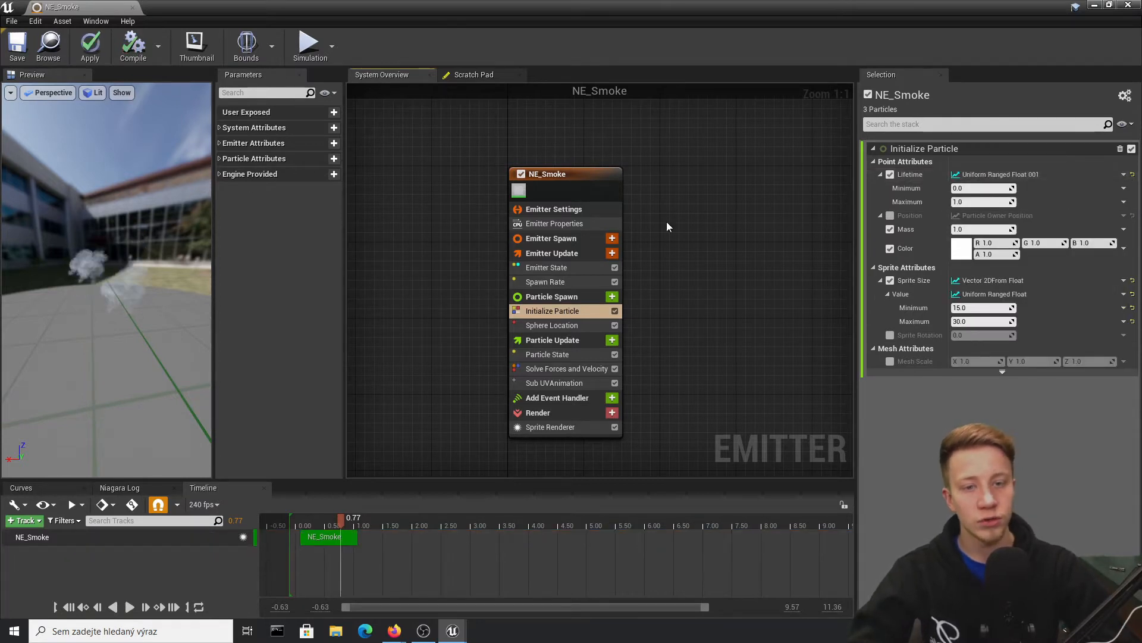
{"action": "left_click_drag", "start_coordinate": [116, 266], "coordinate": [23, 247]}
{"action": "scroll", "coordinate": [23, 247], "scroll_direction": "down", "scroll_amount": 4}
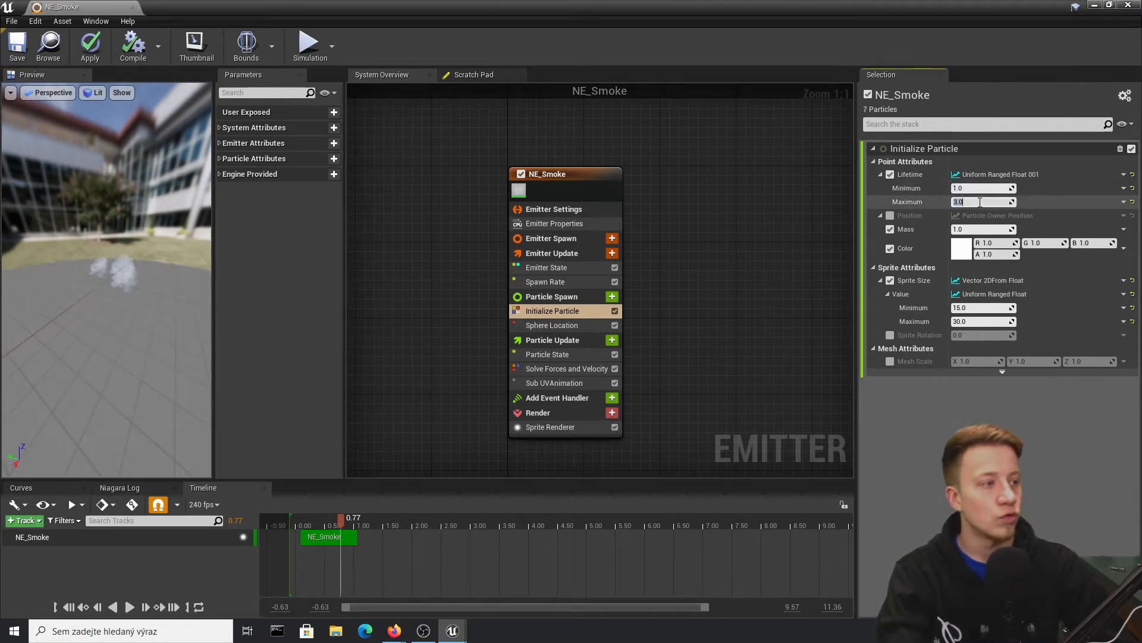
{"action": "key", "text": "ctrl+s"}
- Try a Sphere Radius of 10 in Sphere Location, save the emitter, and replay the particles in the preview
{"action": "left_click_drag", "start_coordinate": [119, 280], "coordinate": [131, 365]}
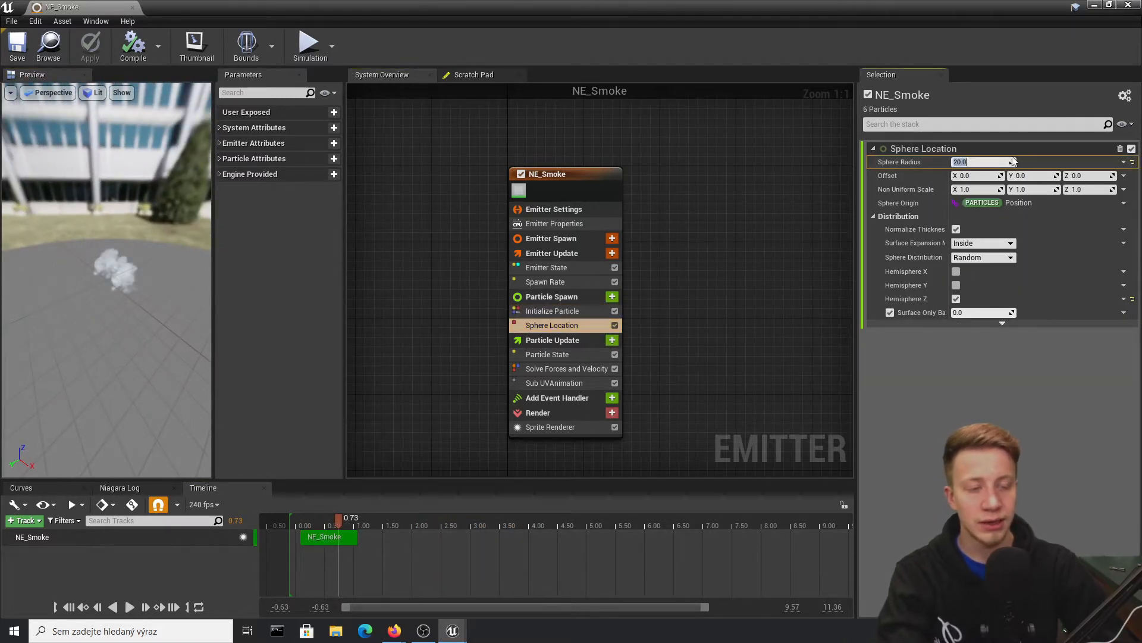
{"action": "left_click", "coordinate": [295, 516]}
{"action": "key", "text": "ctrl+s"}
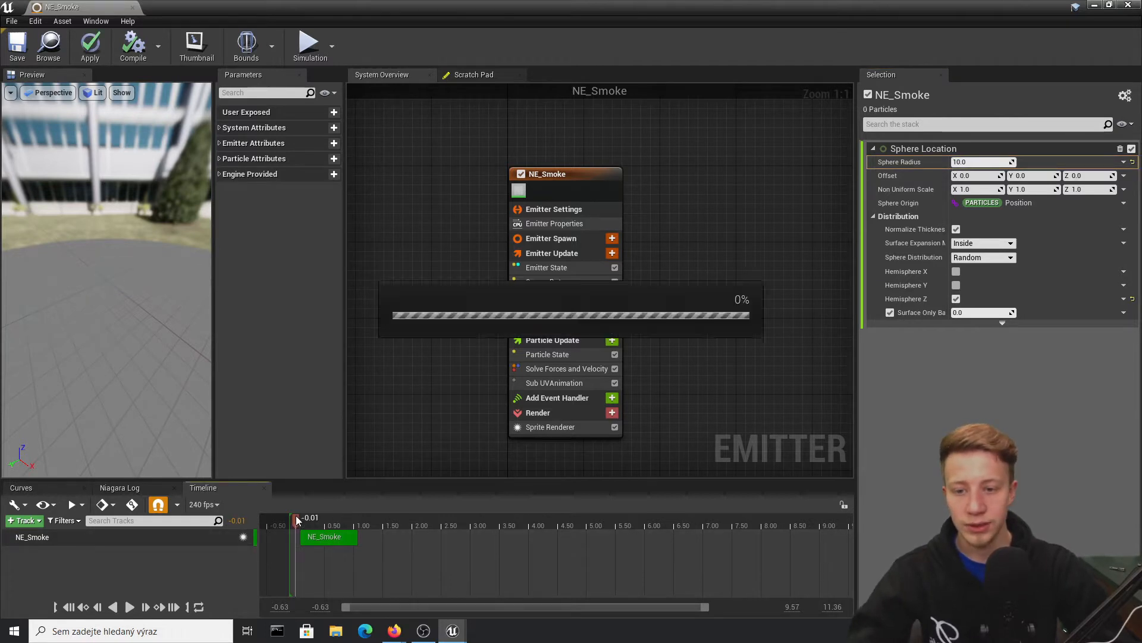
{"action": "left_click_drag", "start_coordinate": [132, 277], "coordinate": [166, 301]}
{"action": "key", "text": "space"}
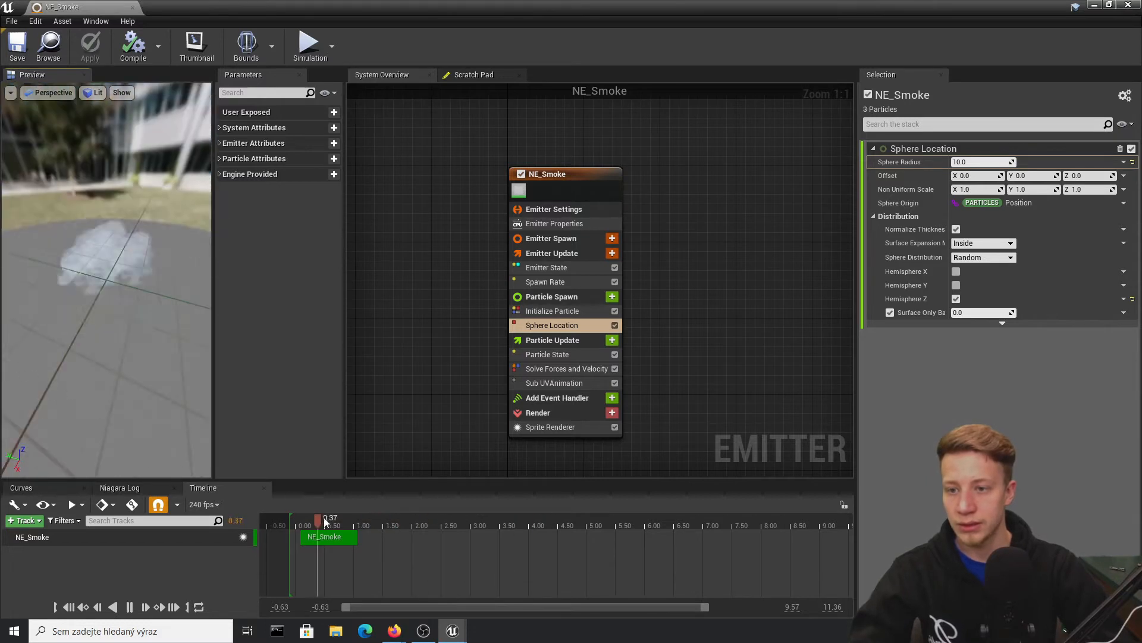
- Set the Sphere Location's Sphere Radius to 15
{"action": "left_click", "coordinate": [974, 162]}
{"action": "type", "text": "15"}
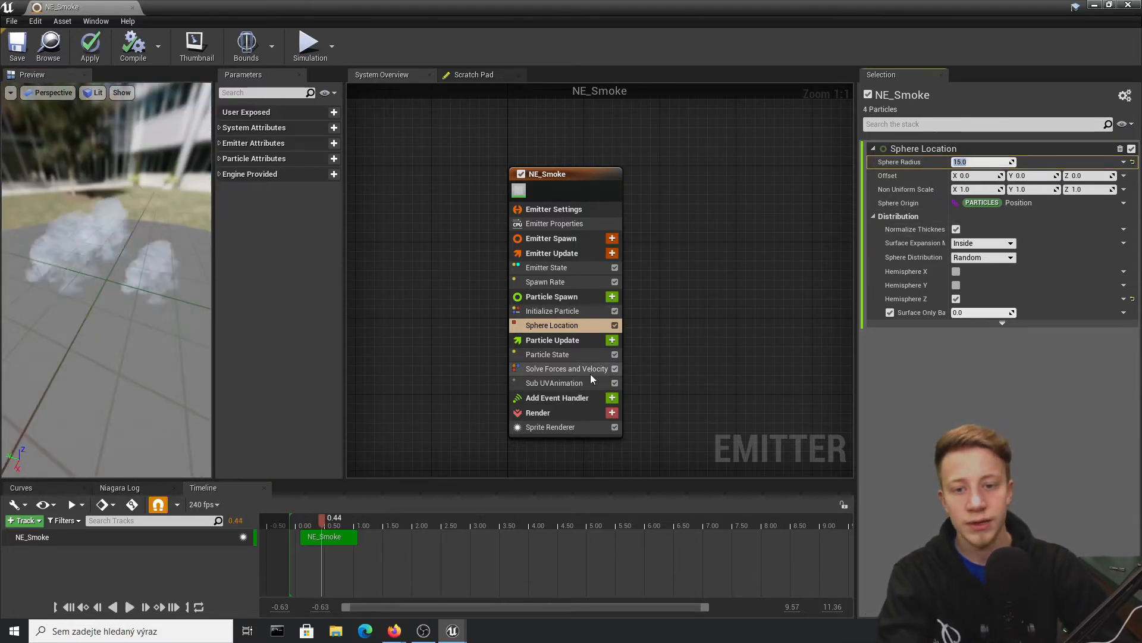
{"action": "left_click", "coordinate": [550, 354]}
- Set Initialize Particle's sprite size range to minimum 25 and maximum 35, apply it, and check the smoke in the level
{"action": "left_click", "coordinate": [556, 312]}
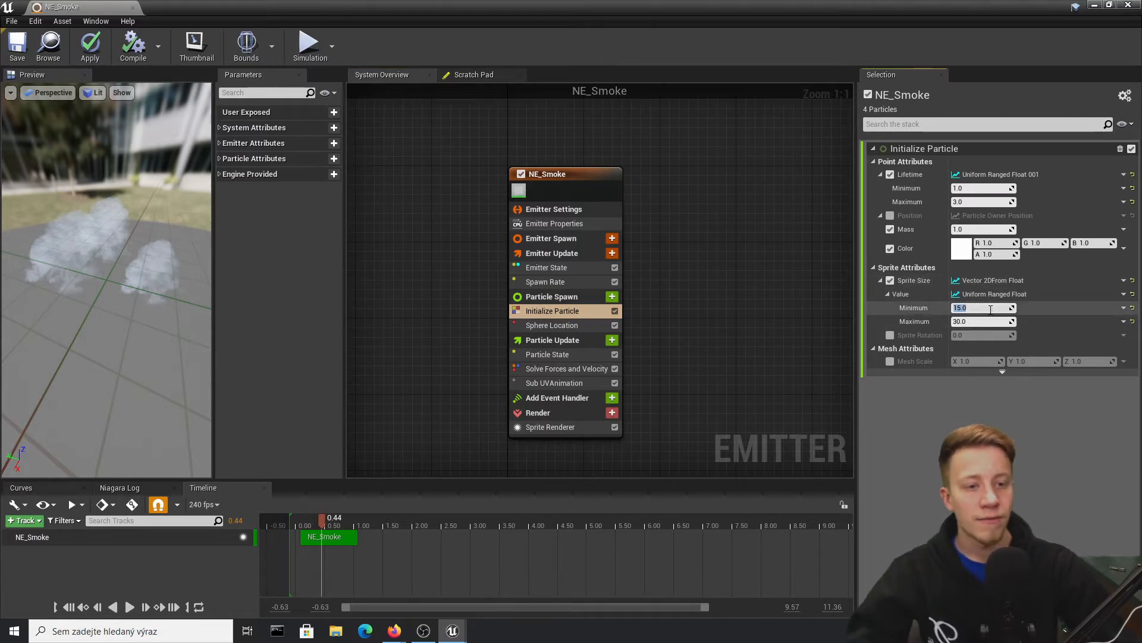
{"action": "left_click", "coordinate": [991, 310]}
{"action": "type", "text": "20"}
{"action": "key", "text": "Return"}
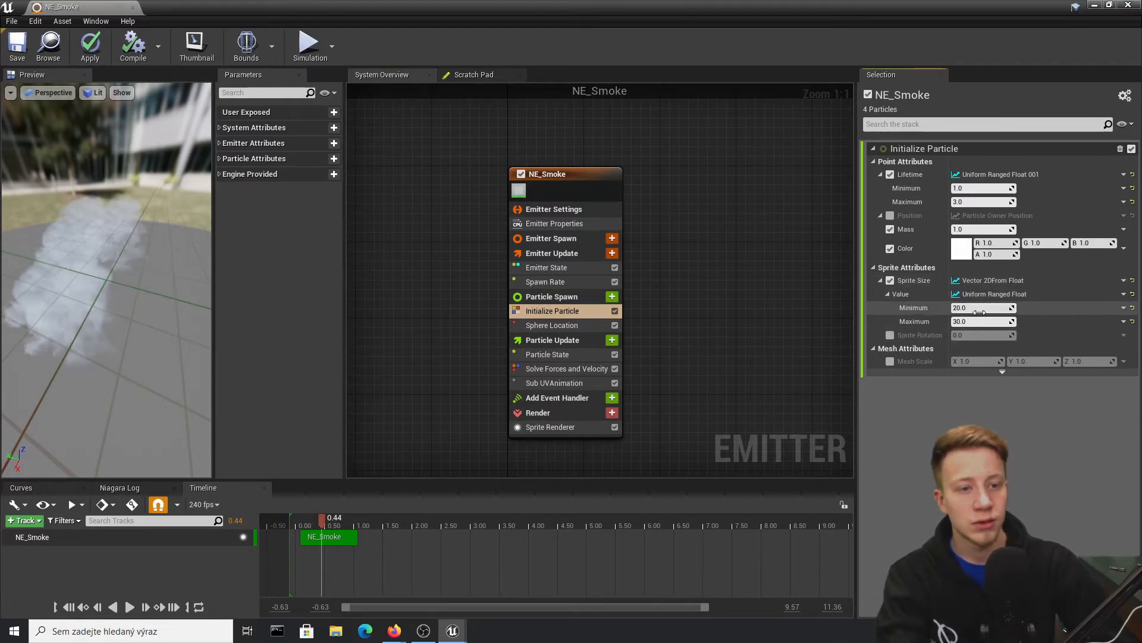
{"action": "key", "text": "Return"}
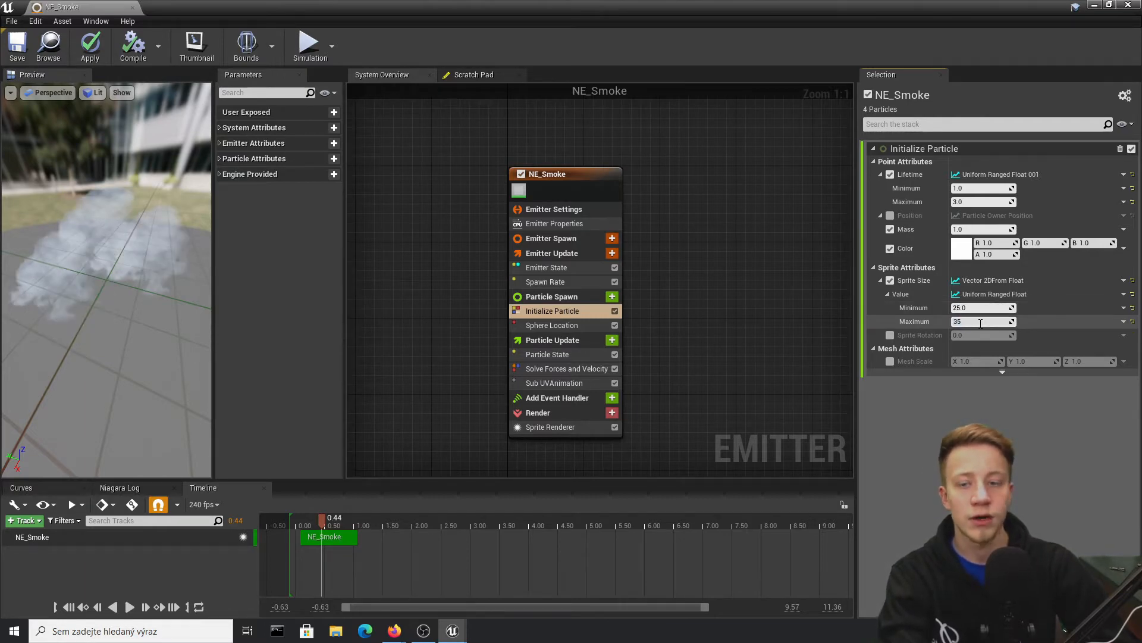
{"action": "key", "text": "Return"}
{"action": "left_click", "coordinate": [90, 46]}
{"action": "left_click_drag", "start_coordinate": [479, 7], "coordinate": [488, 499]}
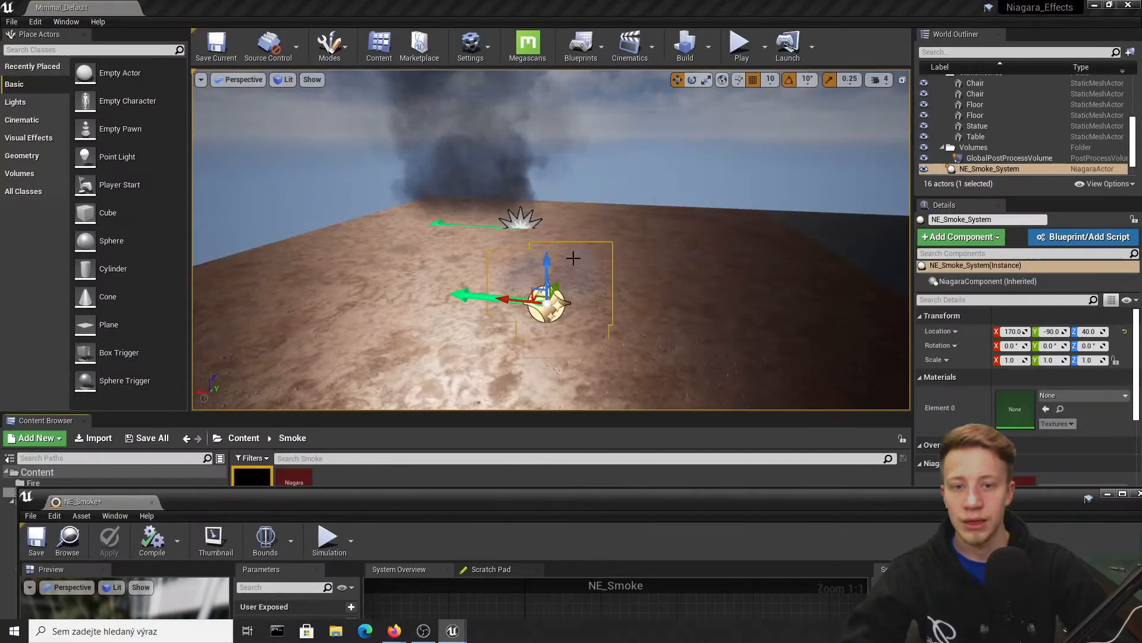
{"action": "right_click_drag", "start_coordinate": [574, 259], "coordinate": [640, 268]}
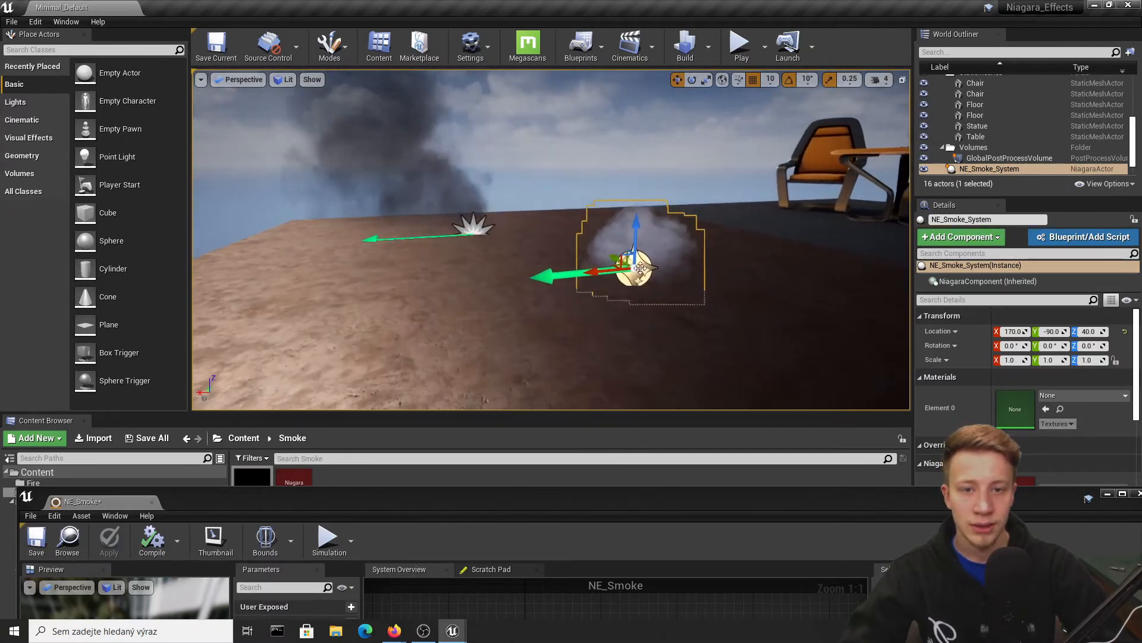
- Move NE_Smoke_System to X 240 in front of P_Smoke and compare the two smoke effects
{"action": "left_click_drag", "start_coordinate": [597, 271], "coordinate": [447, 277]}
{"action": "mouse_move", "coordinate": [446, 273]}
{"action": "right_mouse_down"}
{"action": "mouse_move", "coordinate": [577, 261]}
{"action": "mouse_move", "coordinate": [452, 262]}
{"action": "mouse_move", "coordinate": [476, 250]}
{"action": "mouse_move", "coordinate": [476, 209]}
{"action": "mouse_move", "coordinate": [476, 268]}
{"action": "mouse_move", "coordinate": [448, 273]}
{"action": "right_mouse_up"}
{"action": "right_click_drag", "start_coordinate": [571, 218], "coordinate": [570, 196]}
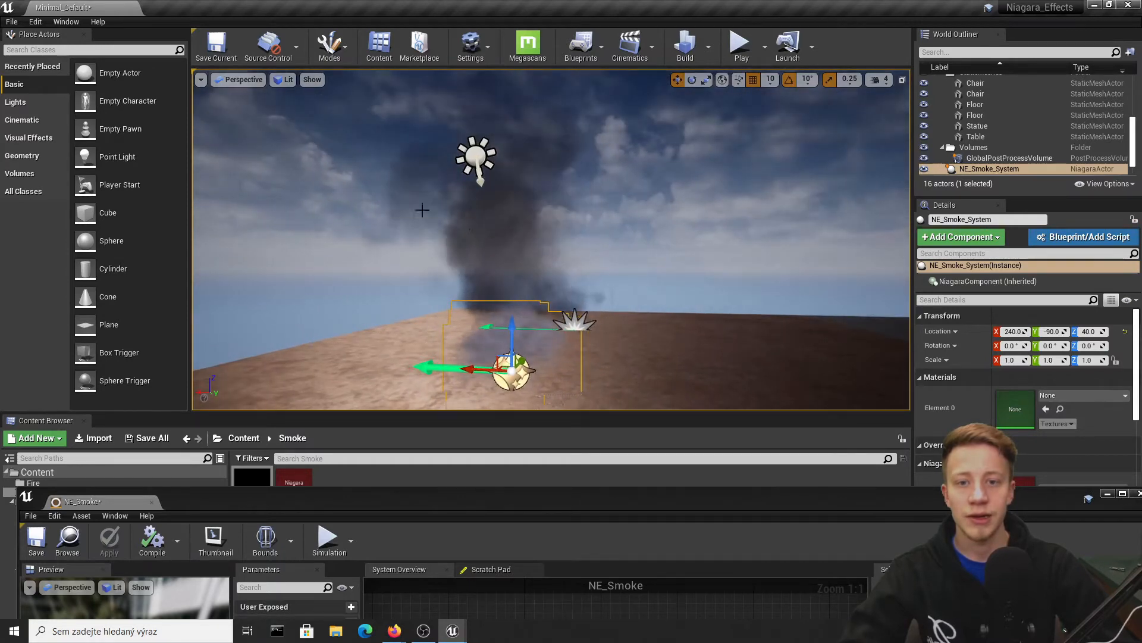
{"action": "right_click_drag", "start_coordinate": [570, 245], "coordinate": [536, 232]}
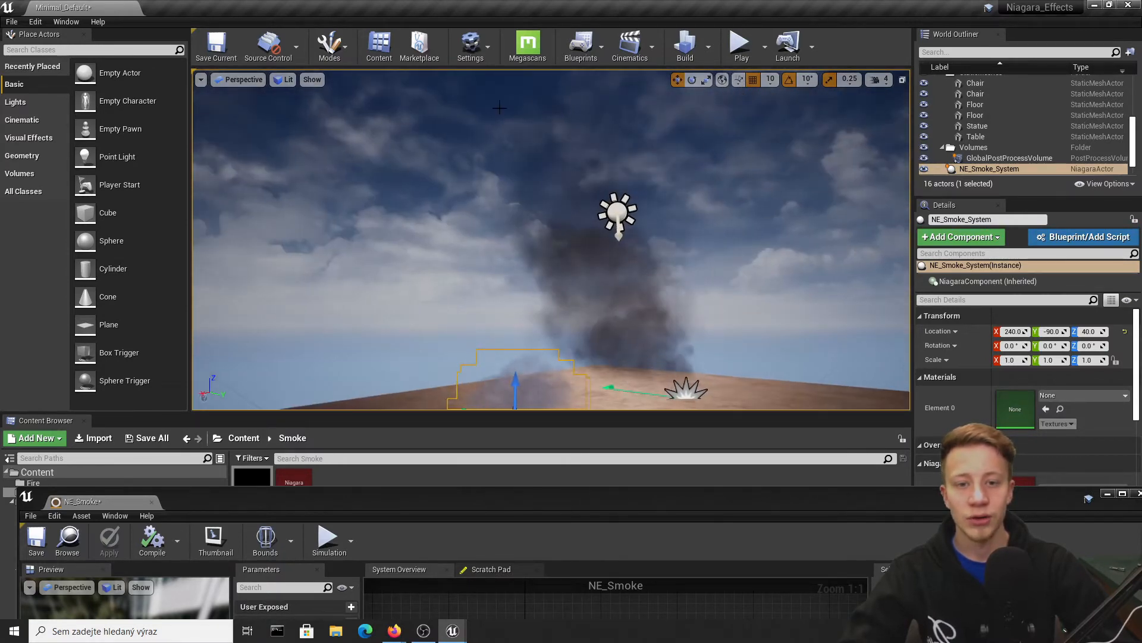
- Close the NE_Smoke emitter editor and open the NE_Smoke_System asset from the Smoke folder in a maximized editor
{"action": "double_click", "coordinate": [608, 515]}
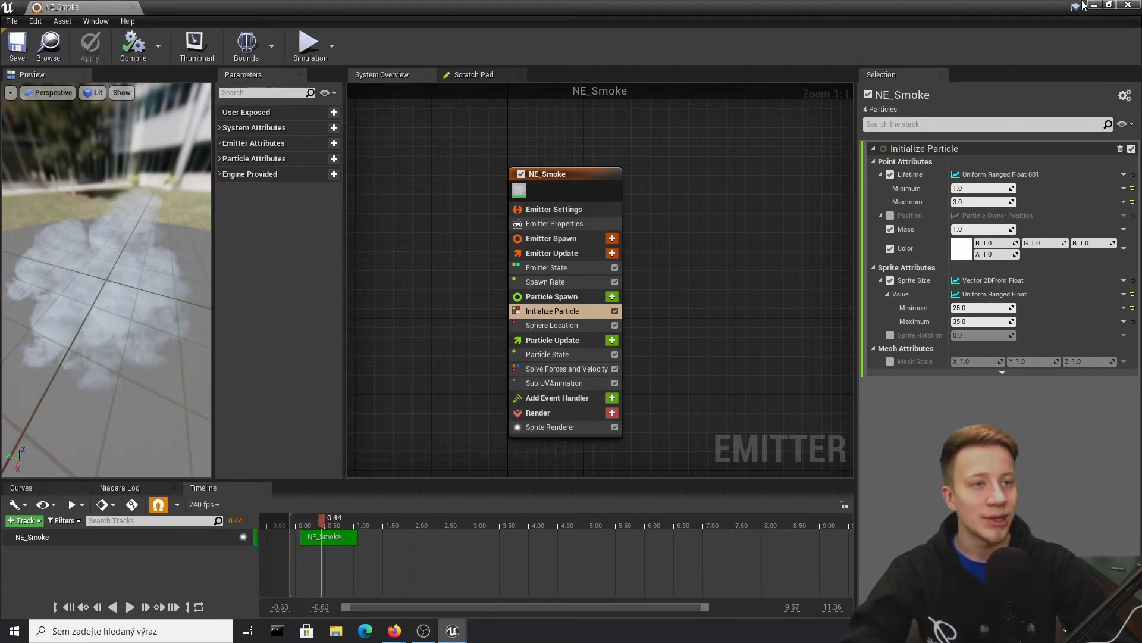
{"action": "left_click", "coordinate": [1122, 7]}
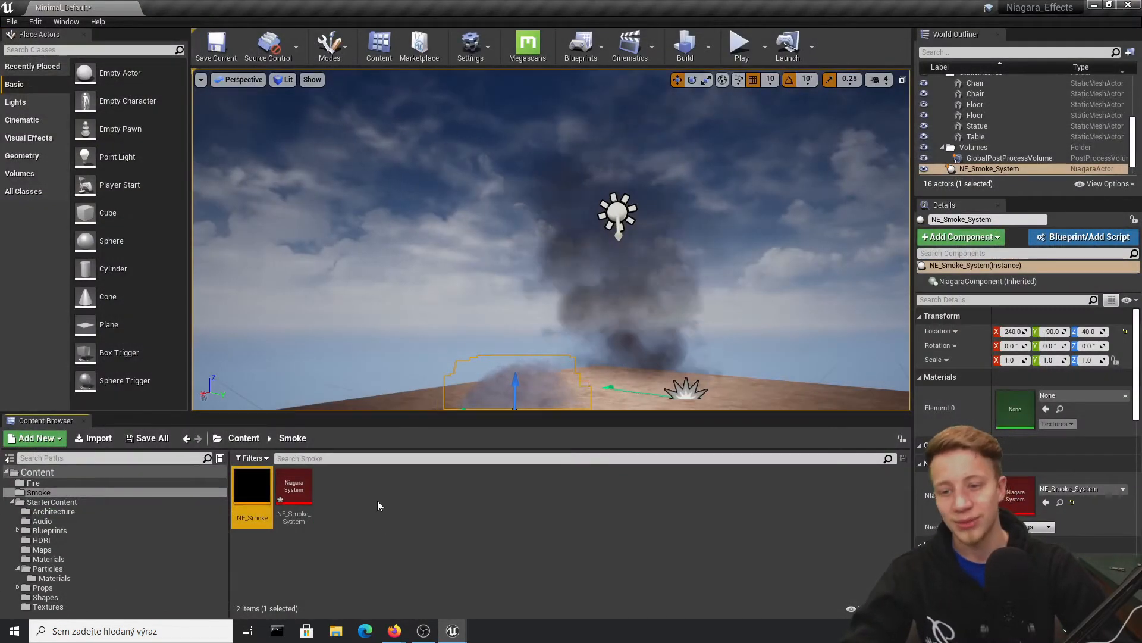
{"action": "key", "text": "f"}
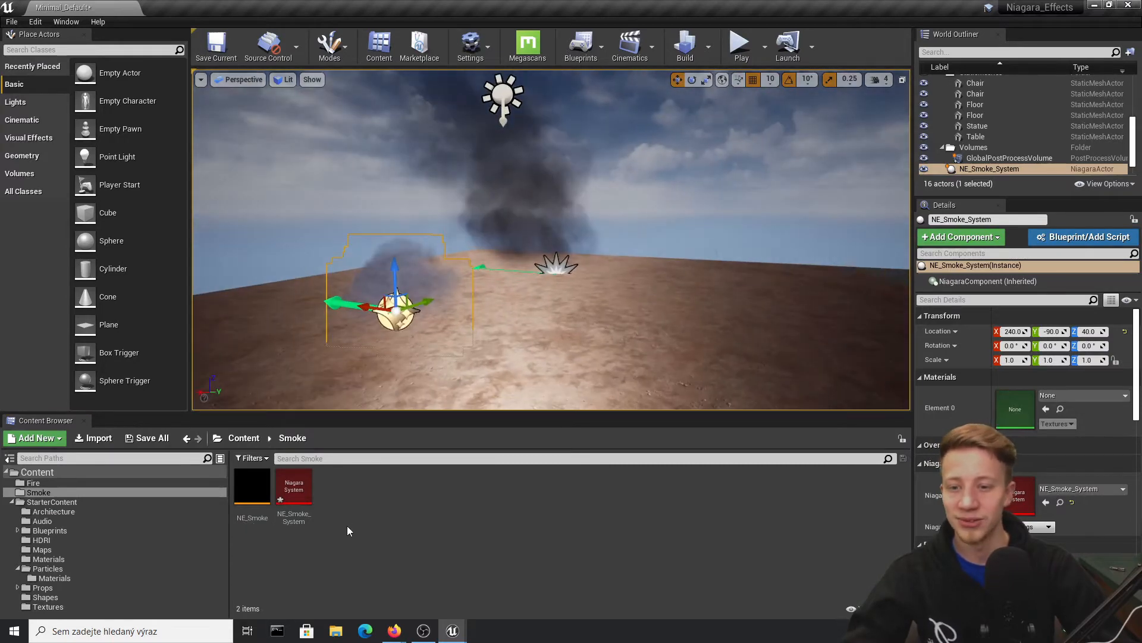
{"action": "left_click", "coordinate": [306, 493]}
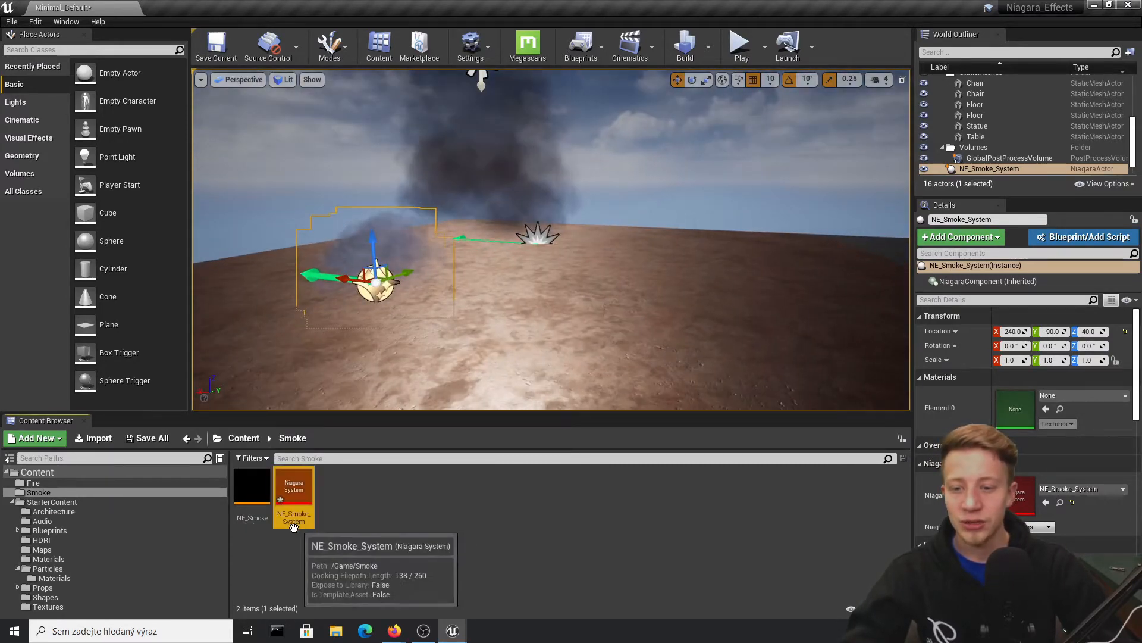
{"action": "double_click", "coordinate": [308, 495]}
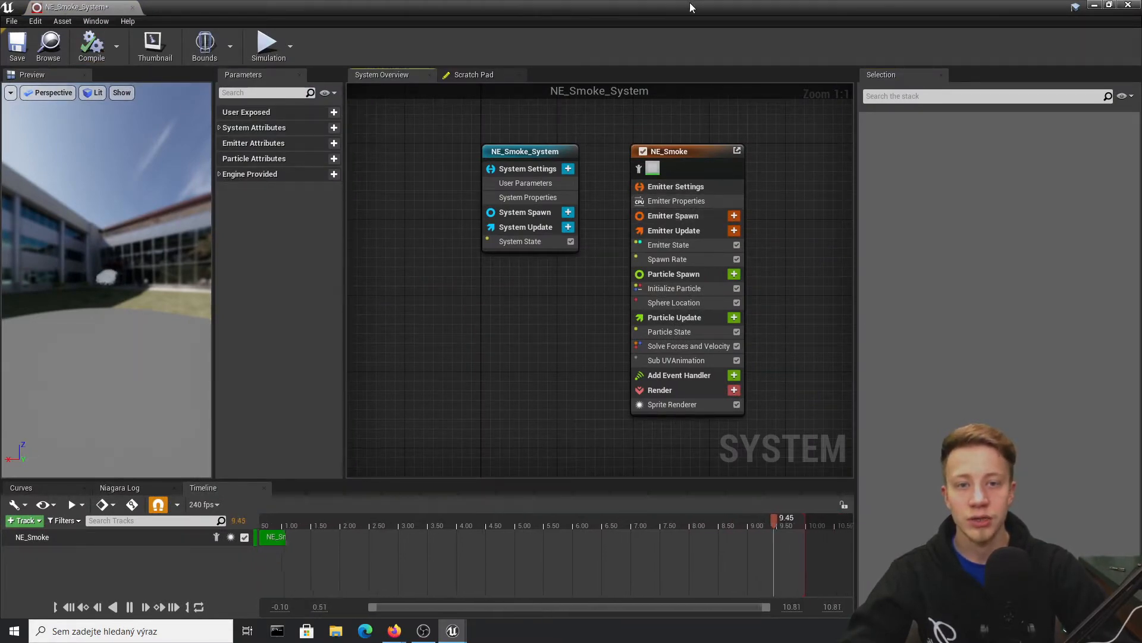
{"action": "left_click_drag", "start_coordinate": [691, 3], "coordinate": [865, 140]}
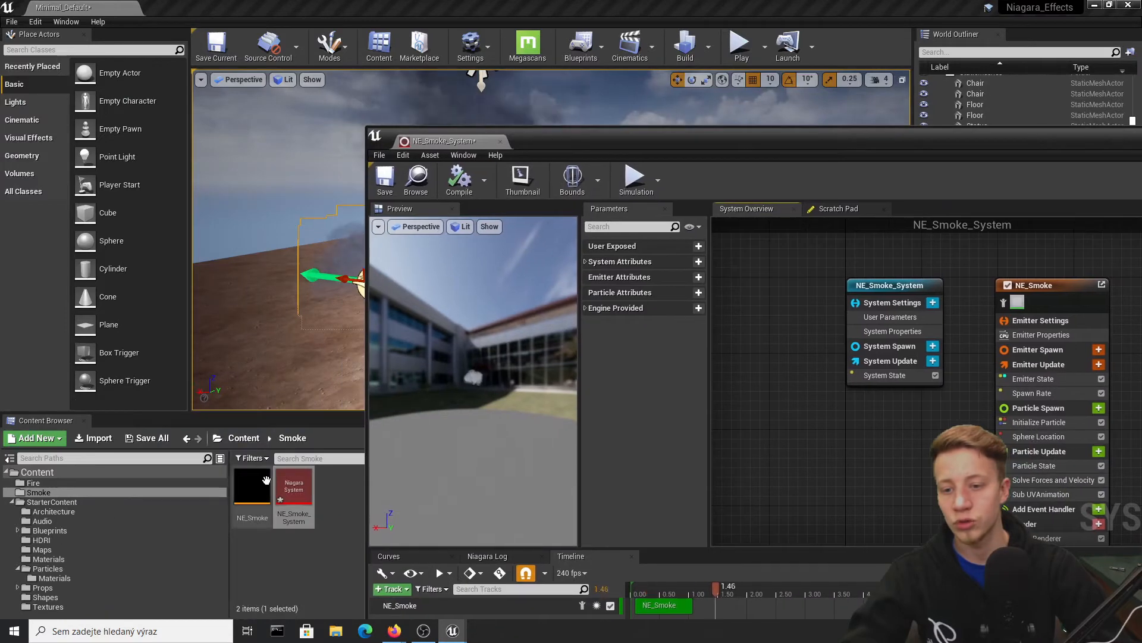
{"action": "left_click", "coordinate": [266, 479]}
{"action": "double_click", "coordinate": [768, 157]}
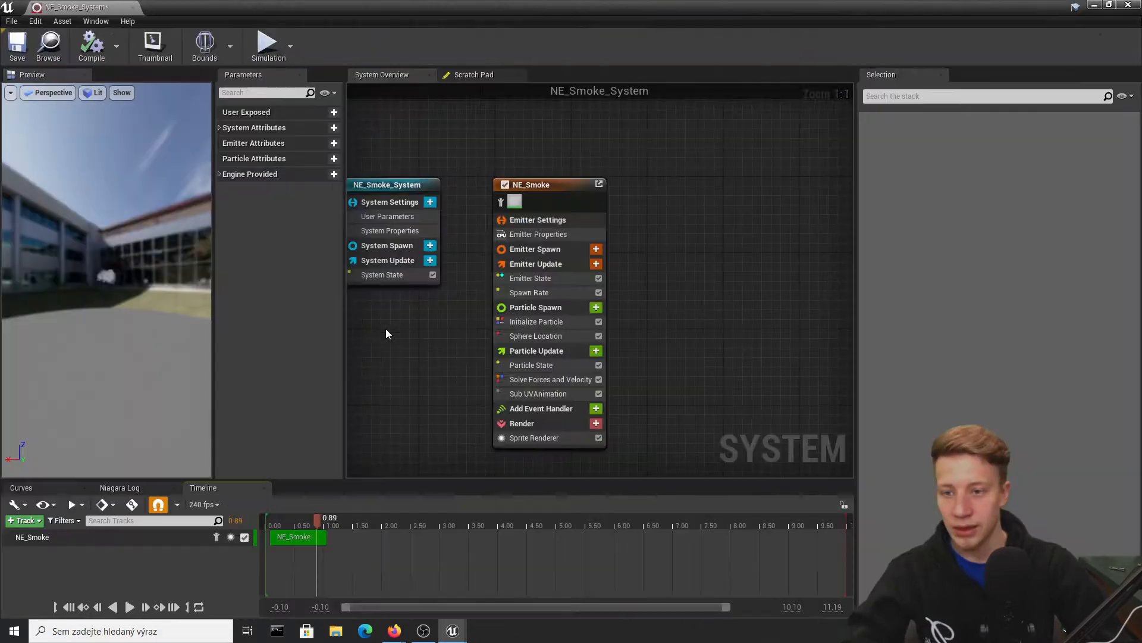
- Add an Add Velocity module to NE_Smoke's Particle Update and fix its unmet dependency on Solve Forces and Velocity
{"action": "right_click", "coordinate": [676, 309]}
{"action": "left_click", "coordinate": [535, 305]}
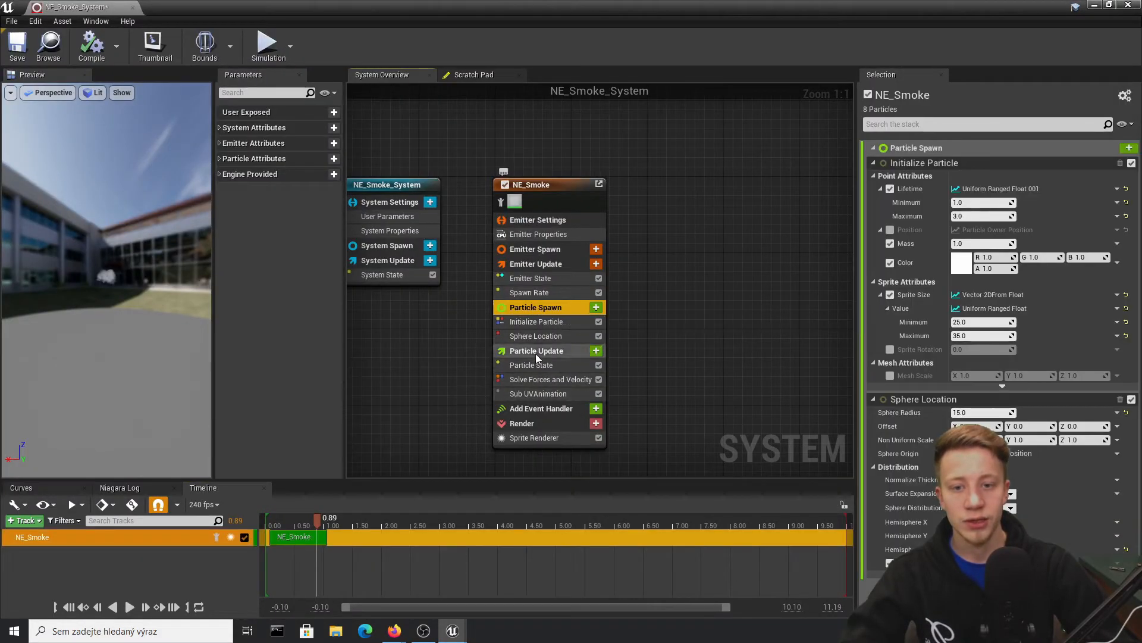
{"action": "left_click", "coordinate": [551, 351]}
{"action": "left_click", "coordinate": [595, 351]}
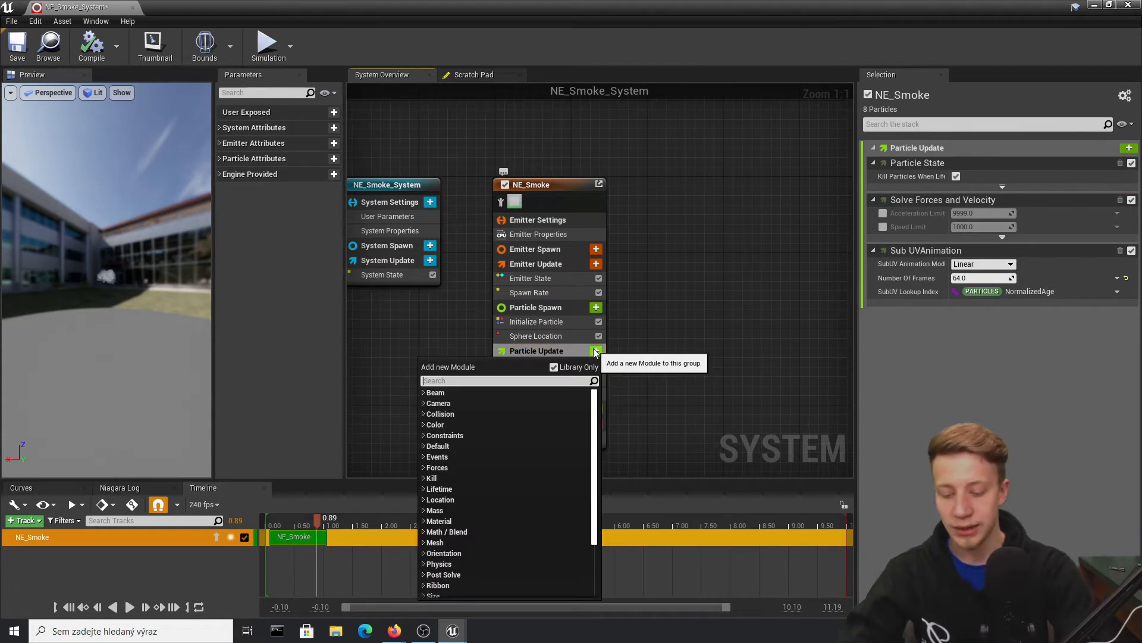
{"action": "type", "text": "veloc"}
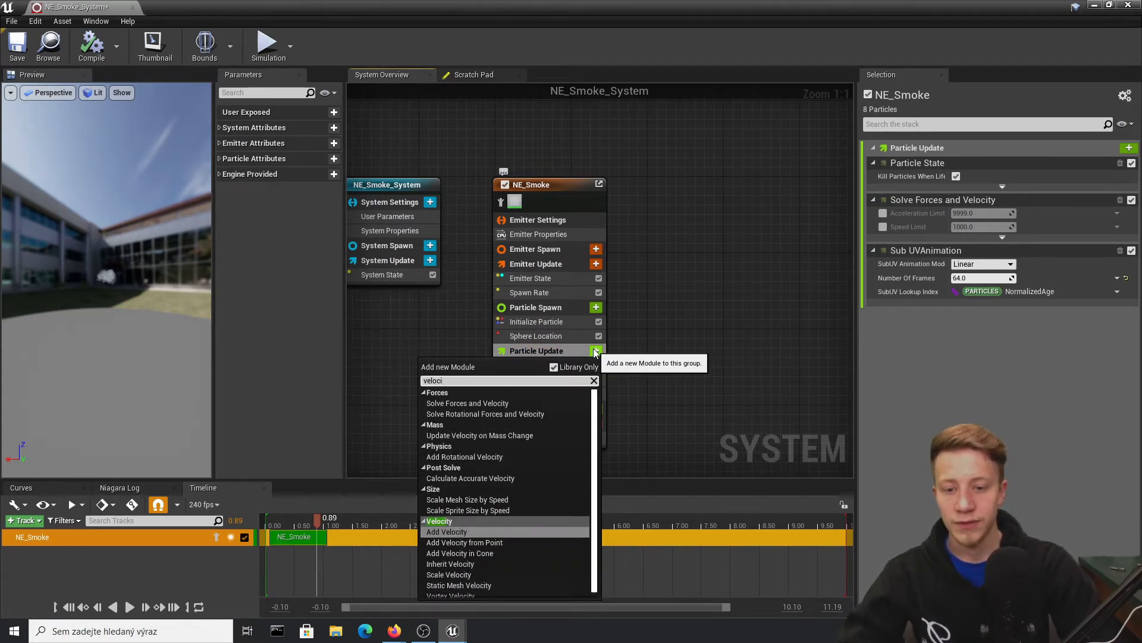
{"action": "type", "text": "i"}
{"action": "key", "text": "Return"}
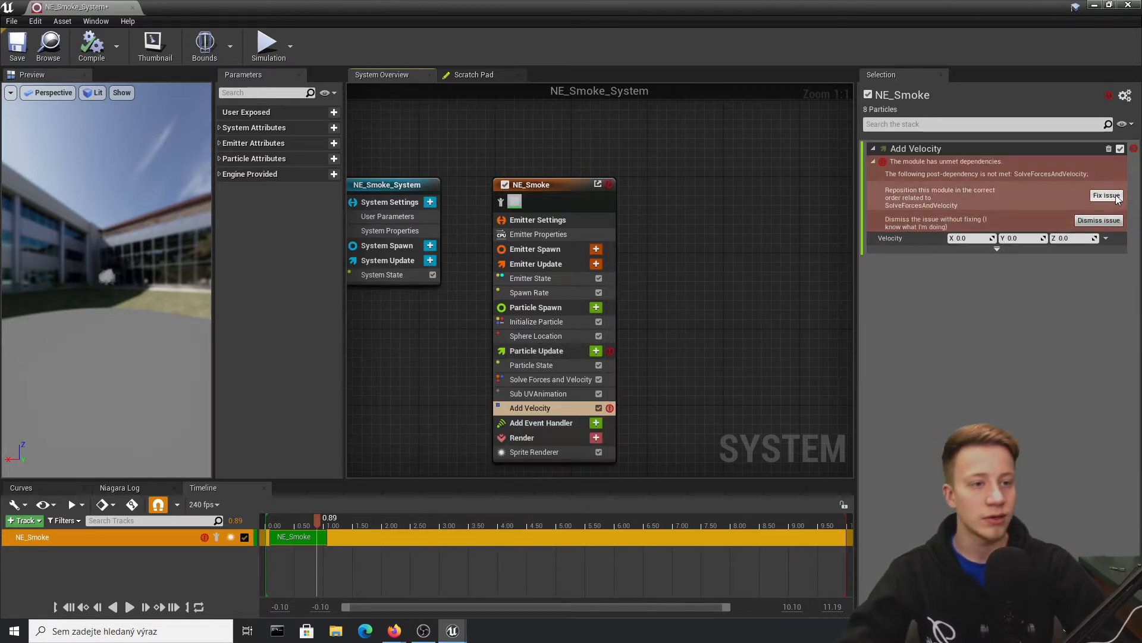
{"action": "left_click", "coordinate": [1107, 196]}
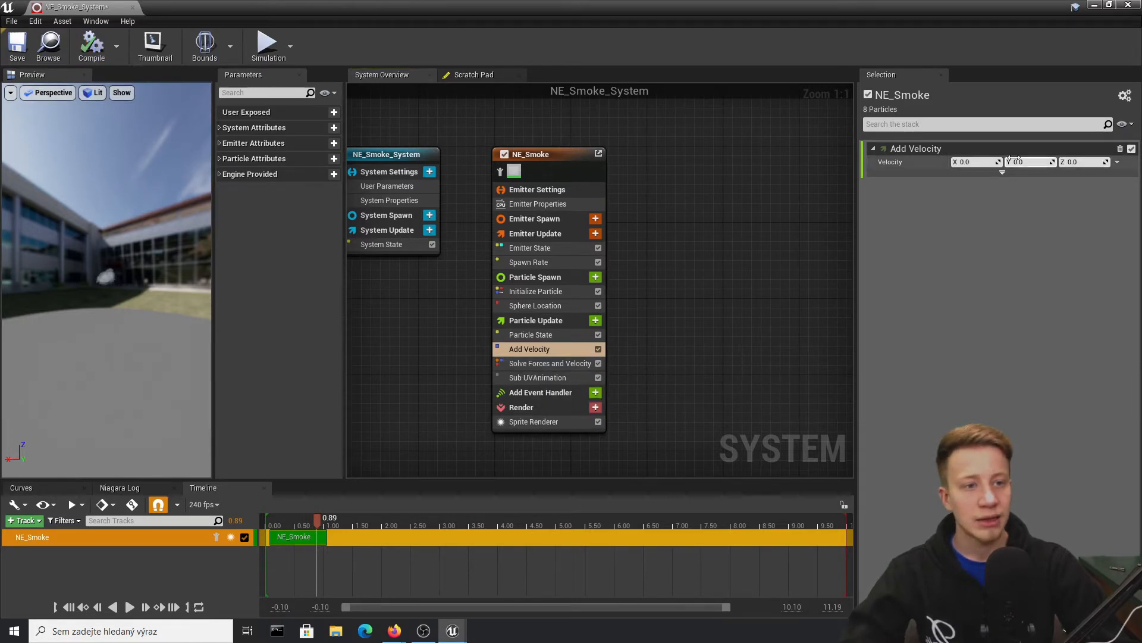
- Try a velocity of X 1, Y 0, Z 5 in Add Velocity and inspect the smoke in the preview
{"action": "left_click_drag", "start_coordinate": [676, 7], "coordinate": [538, 400]}
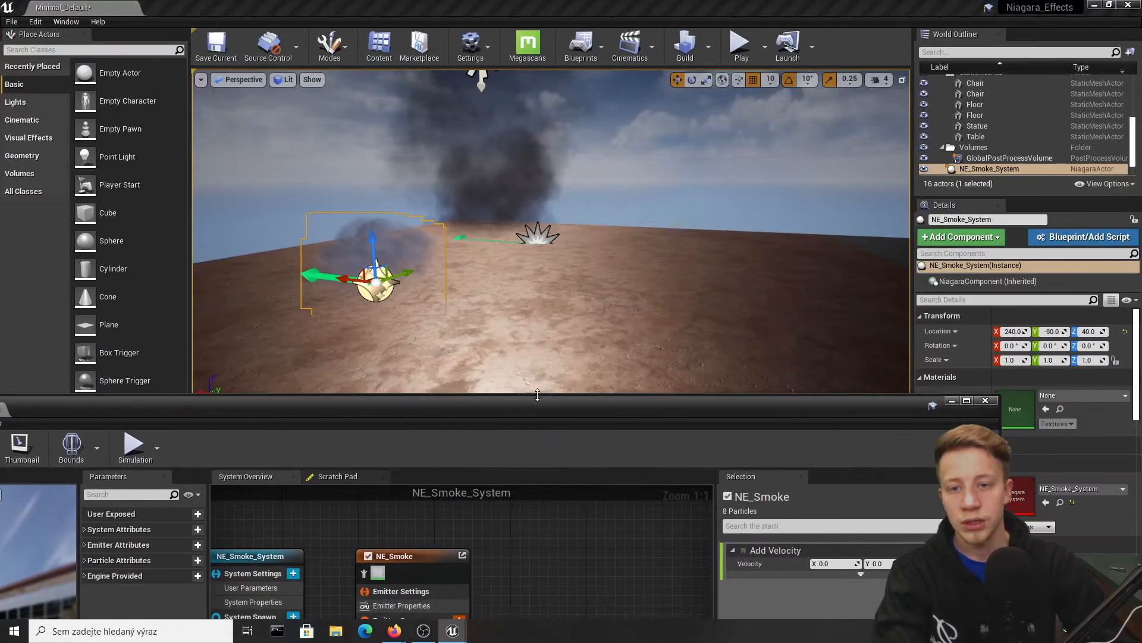
{"action": "right_click_drag", "start_coordinate": [542, 173], "coordinate": [541, 143]}
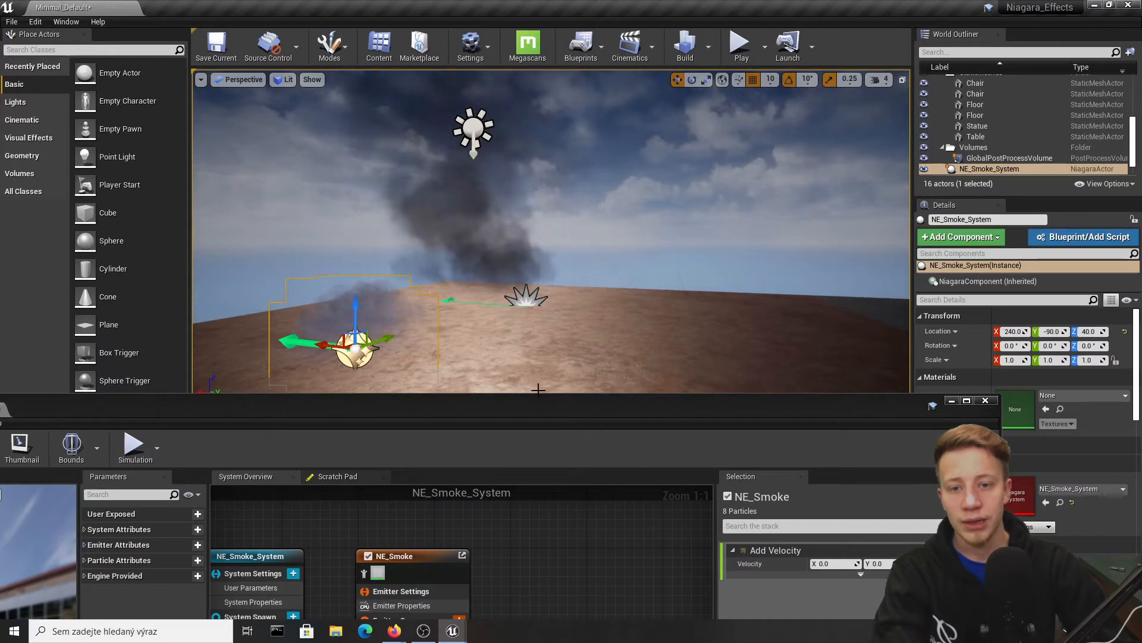
{"action": "left_click_drag", "start_coordinate": [557, 417], "coordinate": [563, 491]}
{"action": "double_click", "coordinate": [562, 491]}
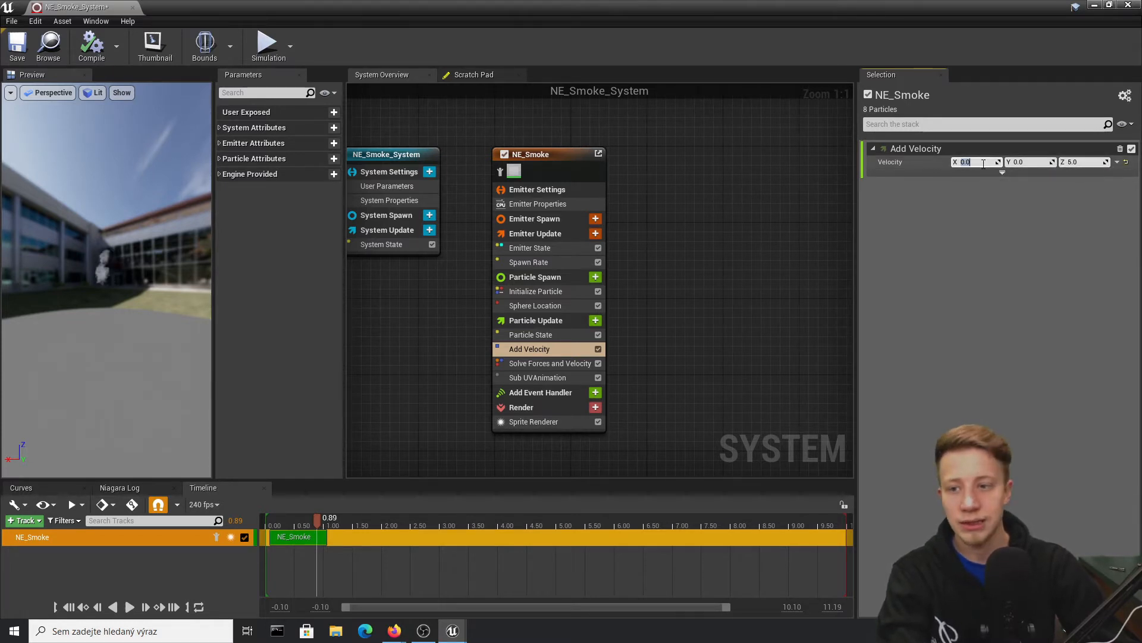
{"action": "left_click_drag", "start_coordinate": [96, 288], "coordinate": [16, 238]}
{"action": "scroll", "coordinate": [39, 273], "scroll_direction": "up", "scroll_amount": 5}
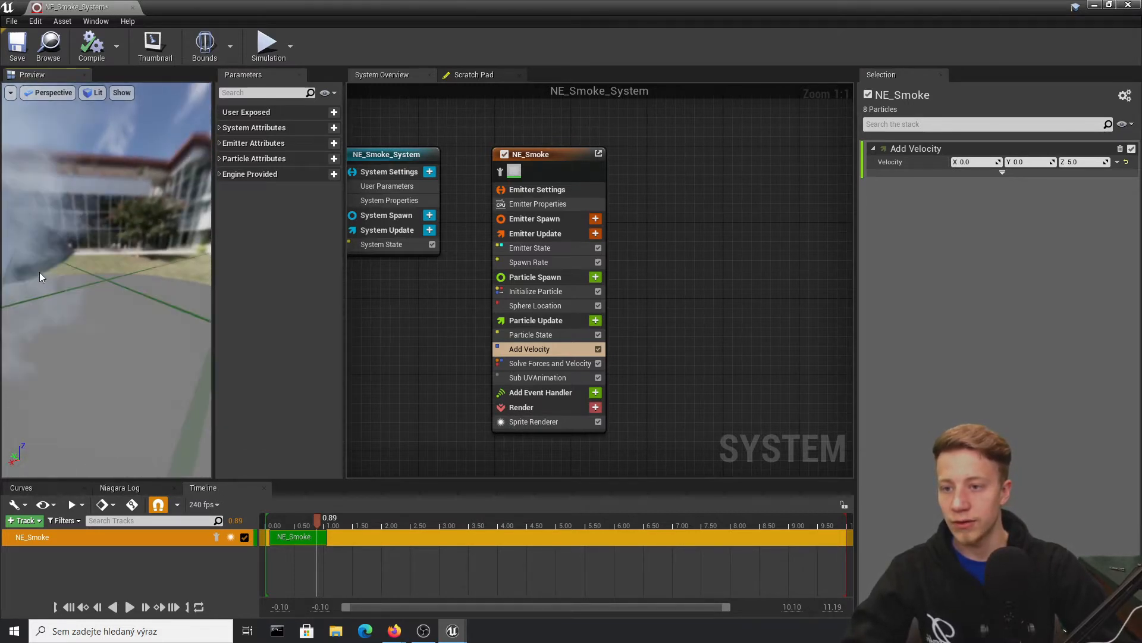
{"action": "scroll", "coordinate": [39, 276], "scroll_direction": "down", "scroll_amount": 3}
{"action": "right_click_drag", "start_coordinate": [39, 276], "coordinate": [174, 281]}
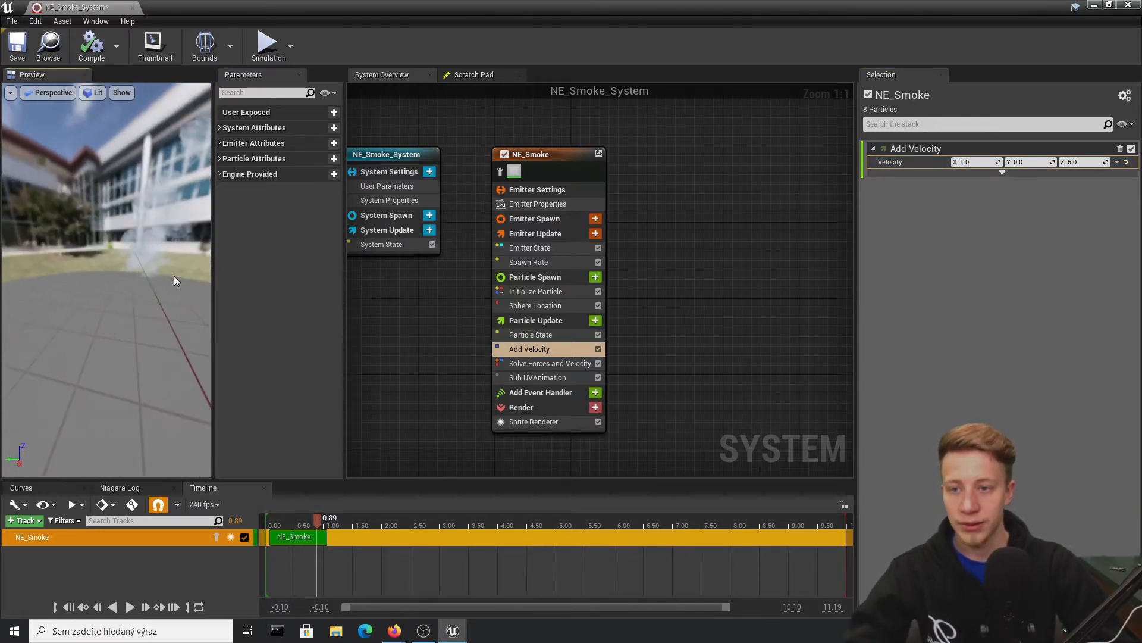
{"action": "left_click_drag", "start_coordinate": [119, 274], "coordinate": [149, 274]}
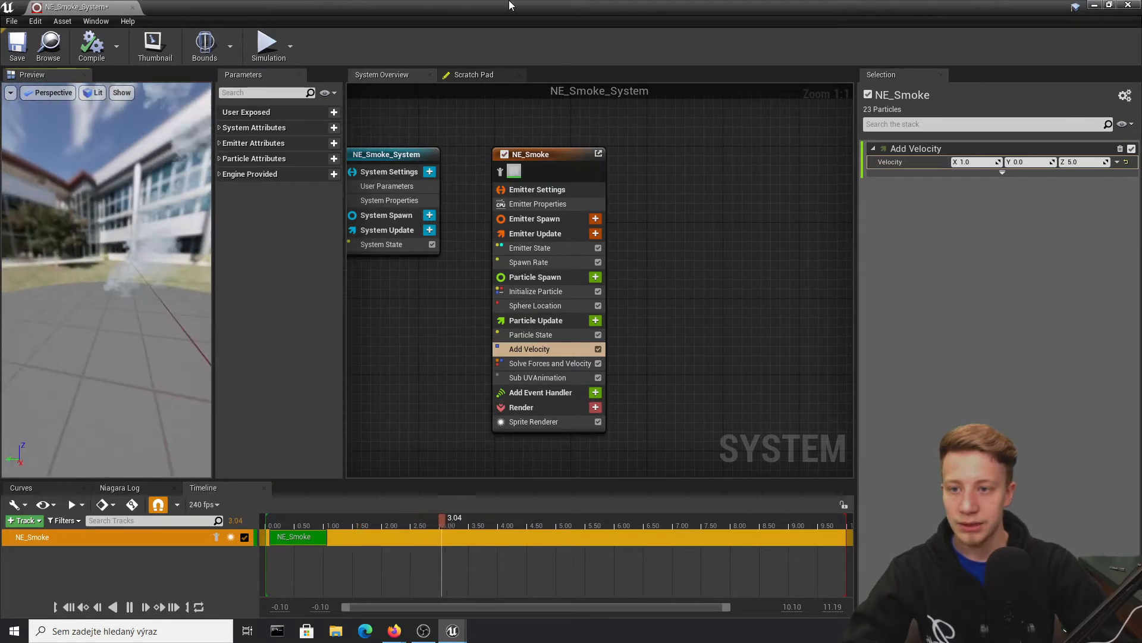
- Check how NE_Smoke_System rises in the level compared with P_Smoke, and return to the system editor
{"action": "left_click_drag", "start_coordinate": [509, 5], "coordinate": [507, 476]}
{"action": "right_click_drag", "start_coordinate": [437, 323], "coordinate": [469, 369]}
{"action": "left_click", "coordinate": [470, 324]}
{"action": "left_click", "coordinate": [470, 321]}
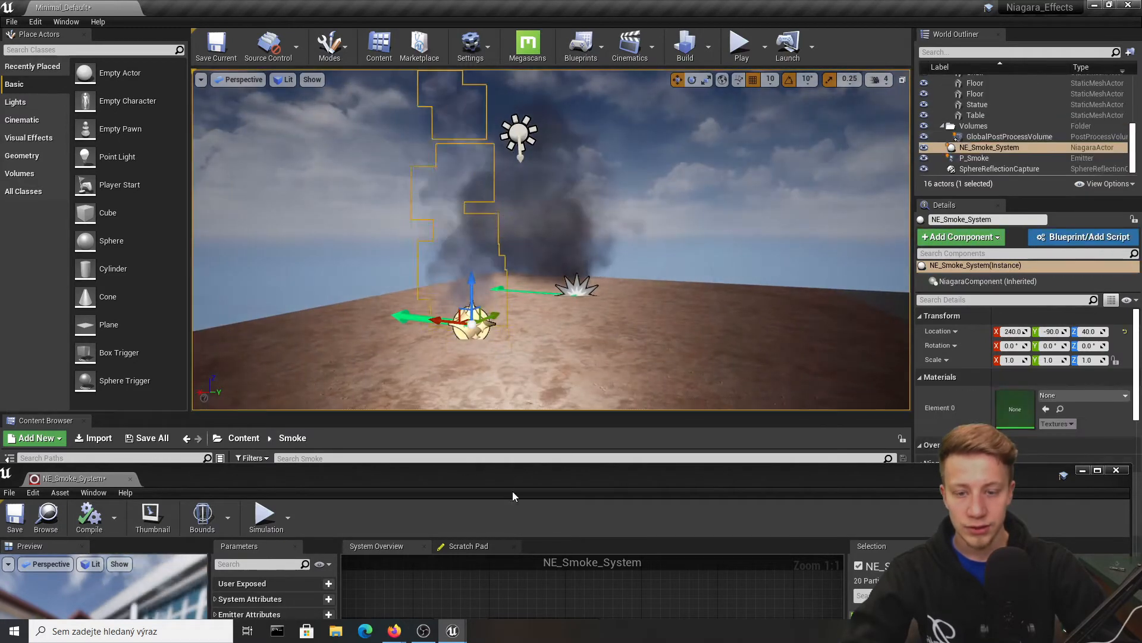
{"action": "left_click_drag", "start_coordinate": [494, 478], "coordinate": [485, 1]}
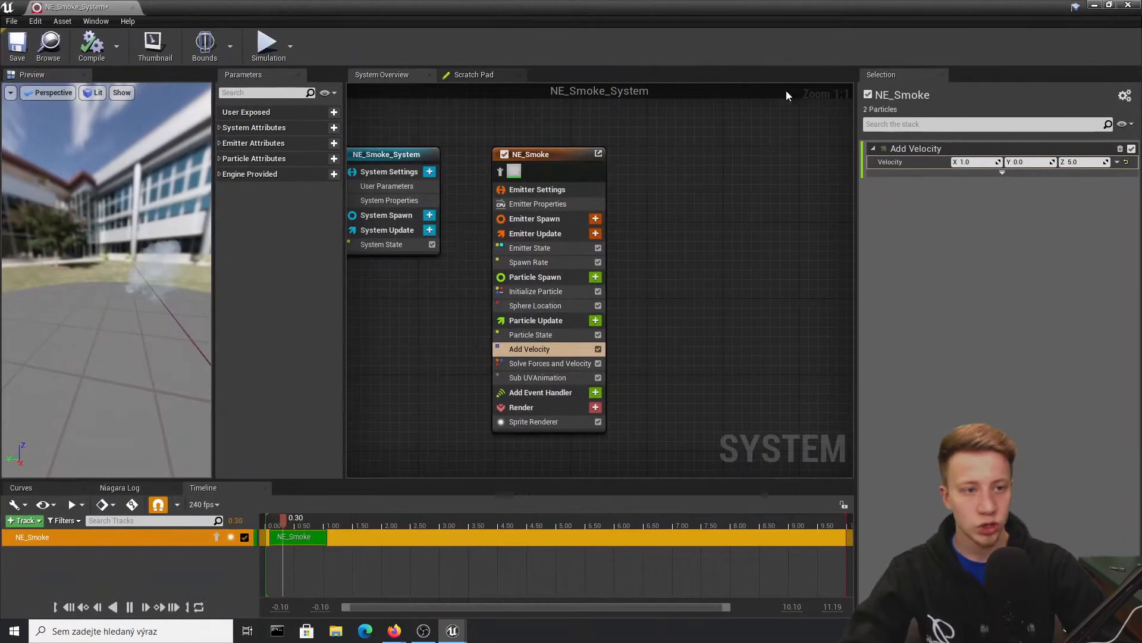
- Reset Add Velocity's velocity and make it a Uniform Ranged Vector
{"action": "left_click", "coordinate": [1126, 162]}
{"action": "left_click", "coordinate": [1118, 161]}
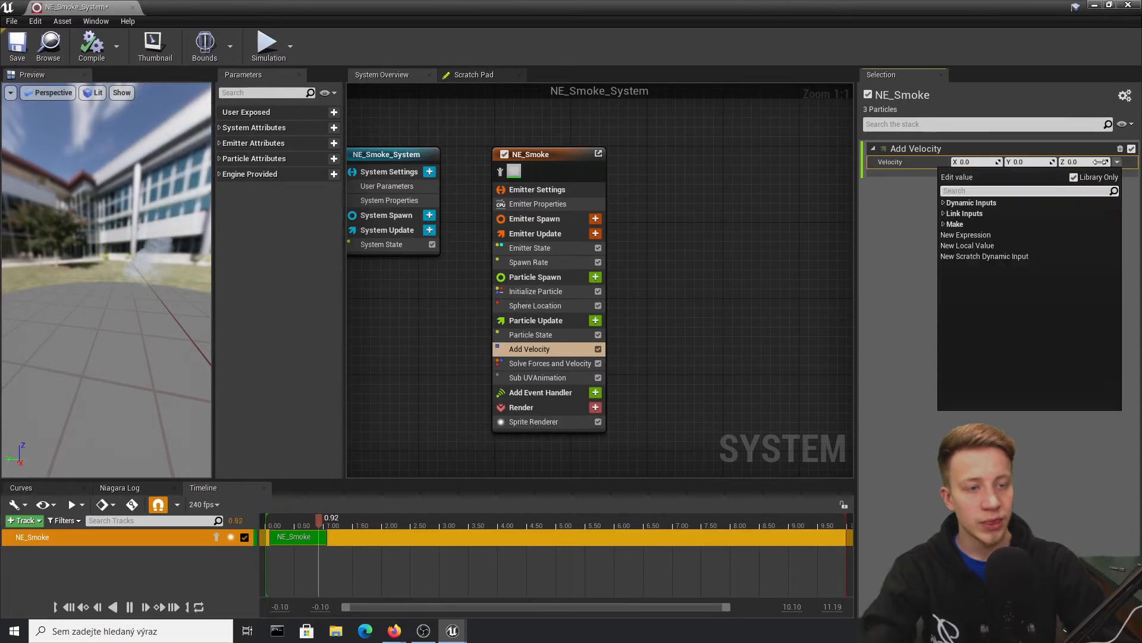
{"action": "type", "text": "range"}
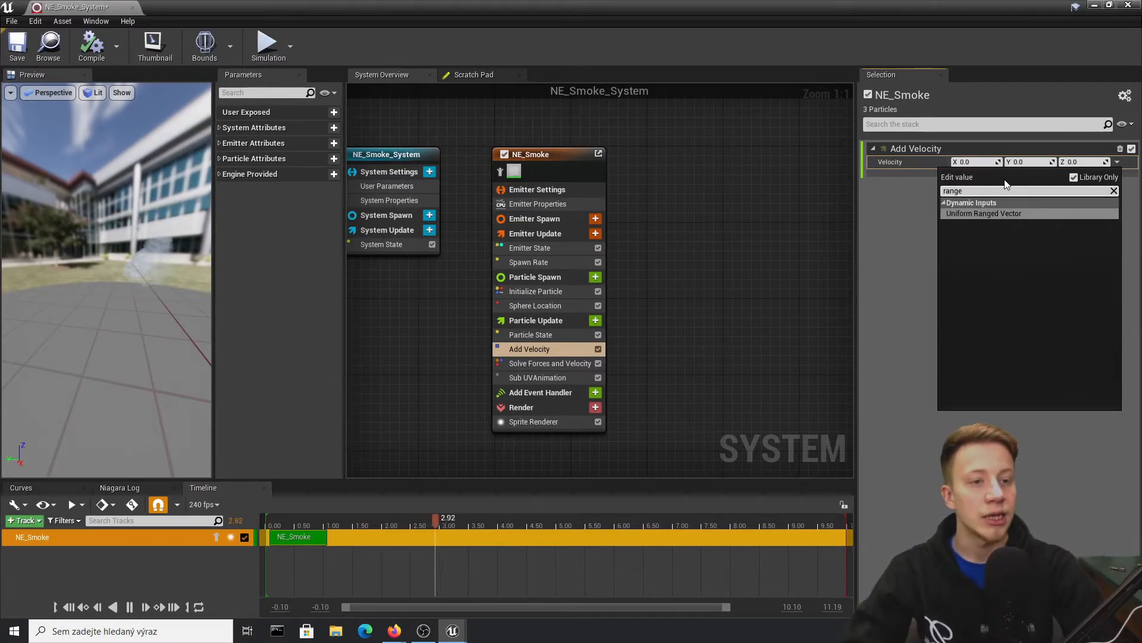
{"action": "key", "text": "Return"}
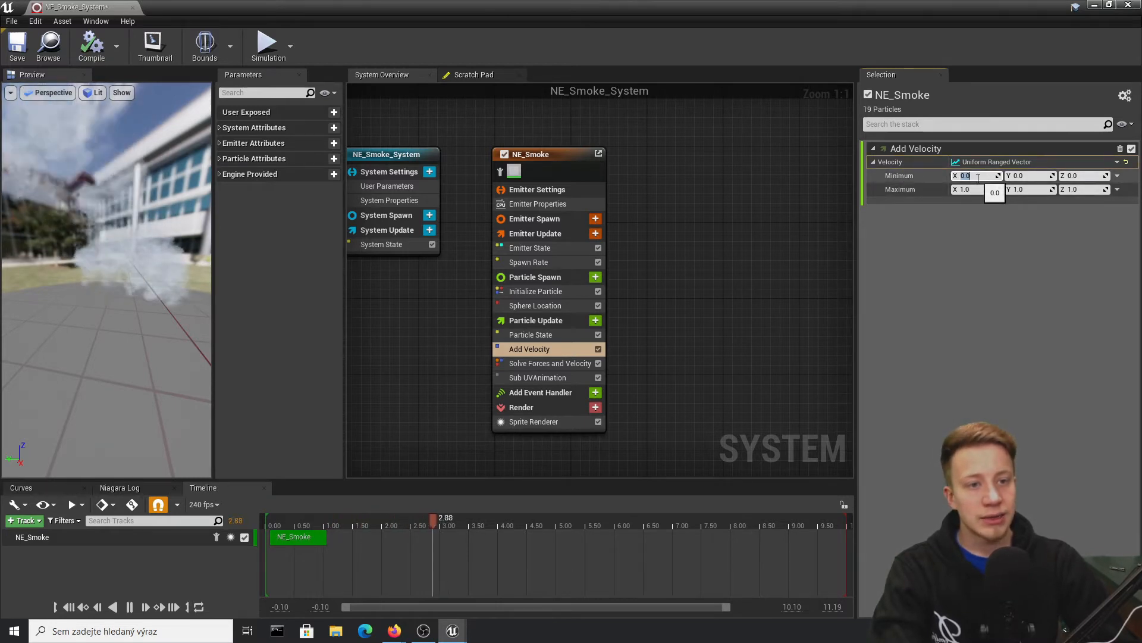
- Set the velocity range's minimum X to 0.2, maximum X to 1.2 and maximum Y to 0
{"action": "type", "text": ".2"}
{"action": "key", "text": "Return"}
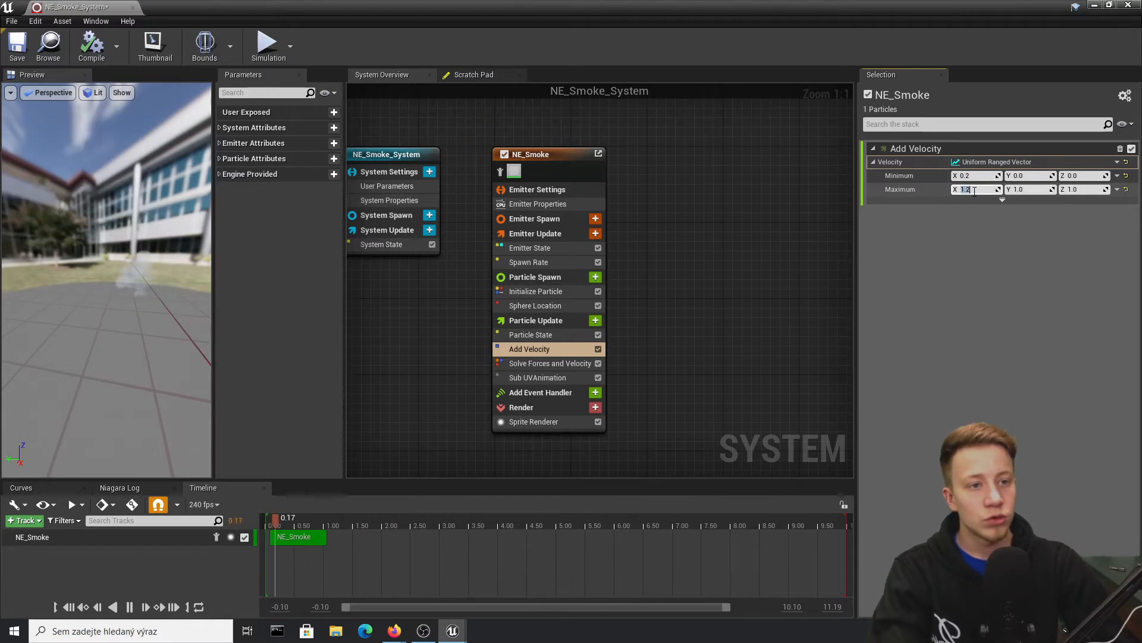
{"action": "left_click", "coordinate": [1027, 189]}
{"action": "type", "text": "0"}
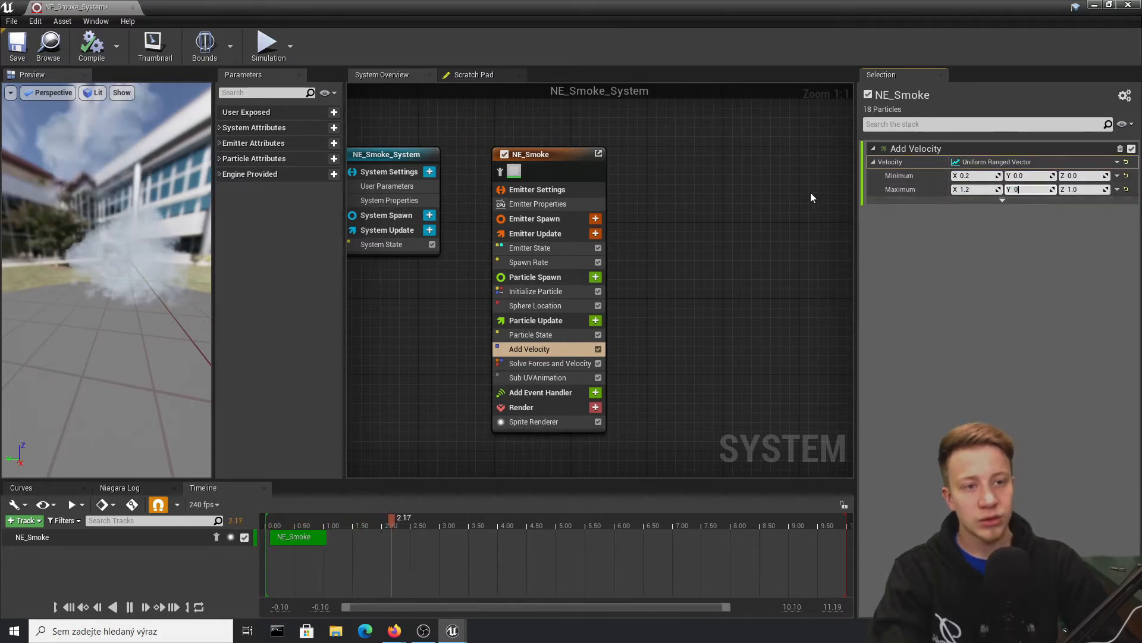
{"action": "left_click_drag", "start_coordinate": [117, 288], "coordinate": [89, 288]}
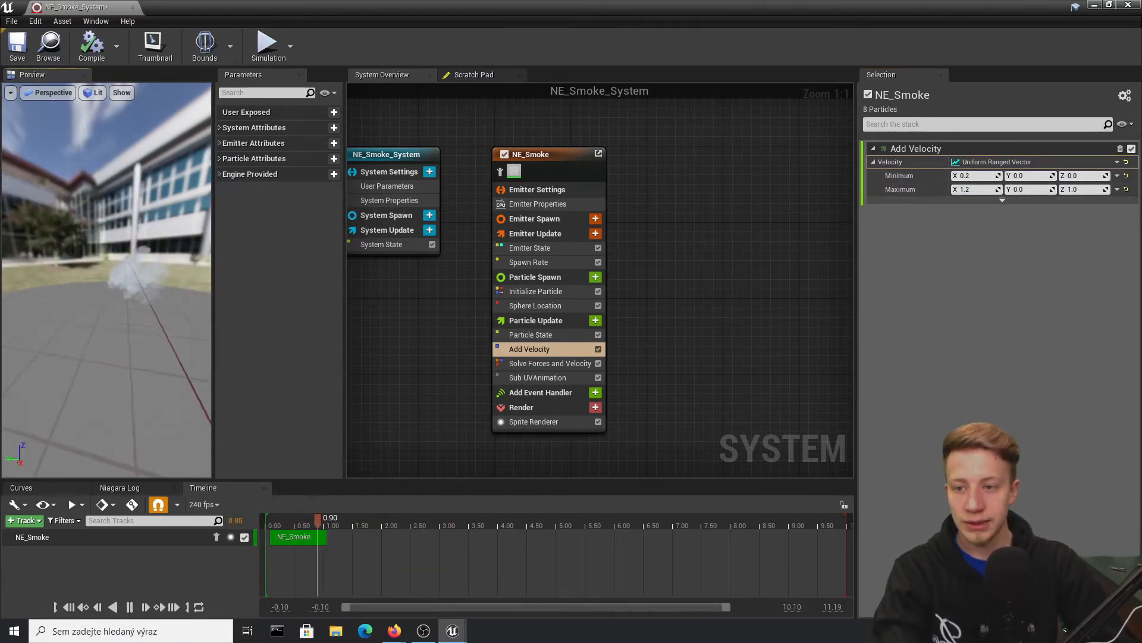
- Set the velocity range's minimum Z to 0.5 and maximum Z to 1.5
{"action": "left_click", "coordinate": [1104, 177]}
{"action": "type", "text": ".0"}
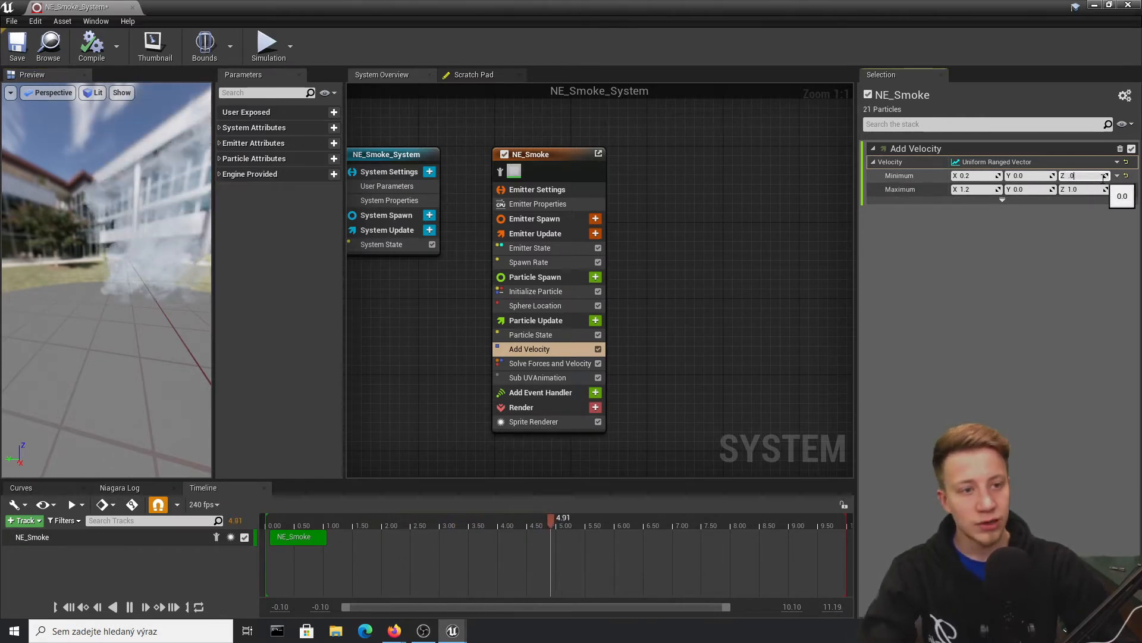
{"action": "type", "text": "5"}
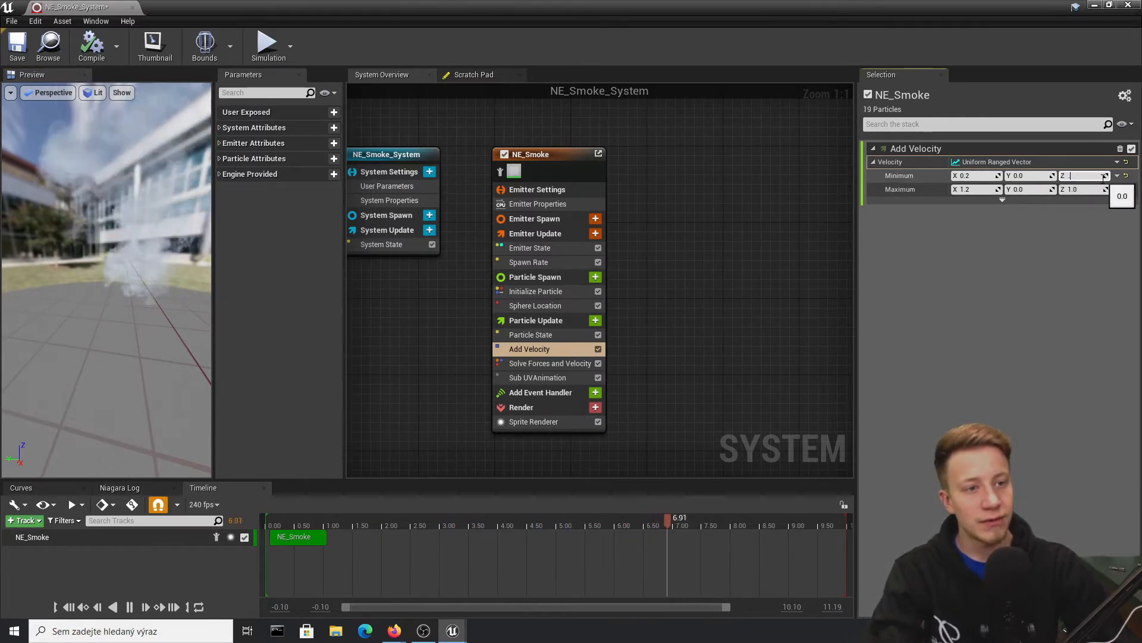
{"action": "key", "text": "Return"}
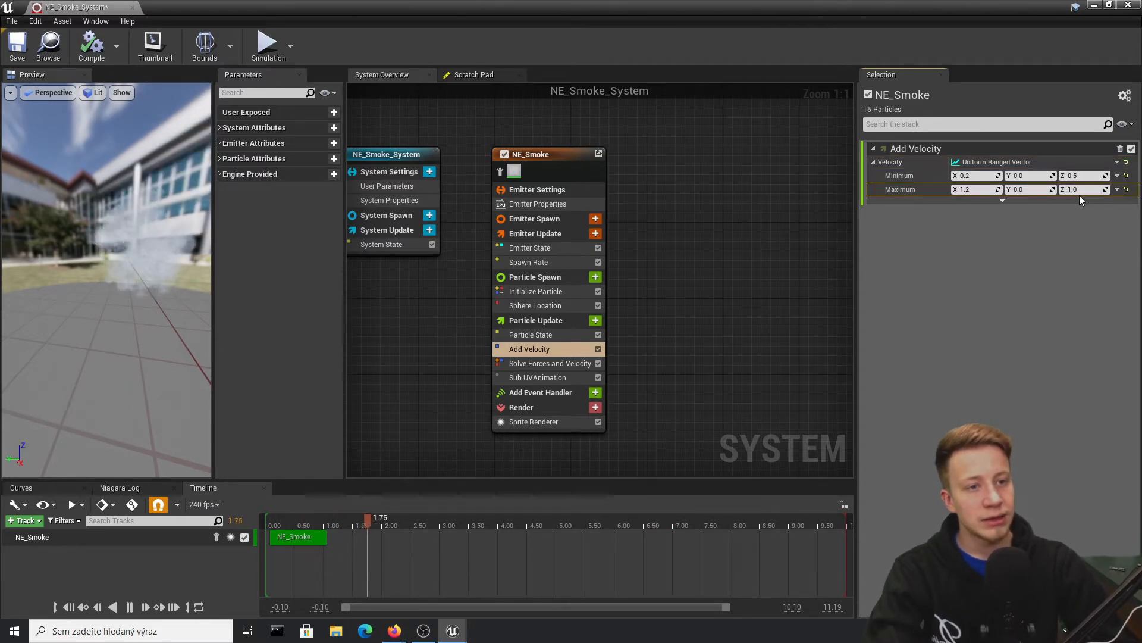
{"action": "left_click", "coordinate": [1074, 190]}
{"action": "type", "text": "1.5"}
{"action": "key", "text": "Return"}
- Examine the drifting smoke beside P_Smoke in the level and return to the maximized system editor
{"action": "left_click_drag", "start_coordinate": [555, 7], "coordinate": [567, 370]}
{"action": "right_click_drag", "start_coordinate": [554, 255], "coordinate": [561, 316]}
{"action": "left_click", "coordinate": [551, 232]}
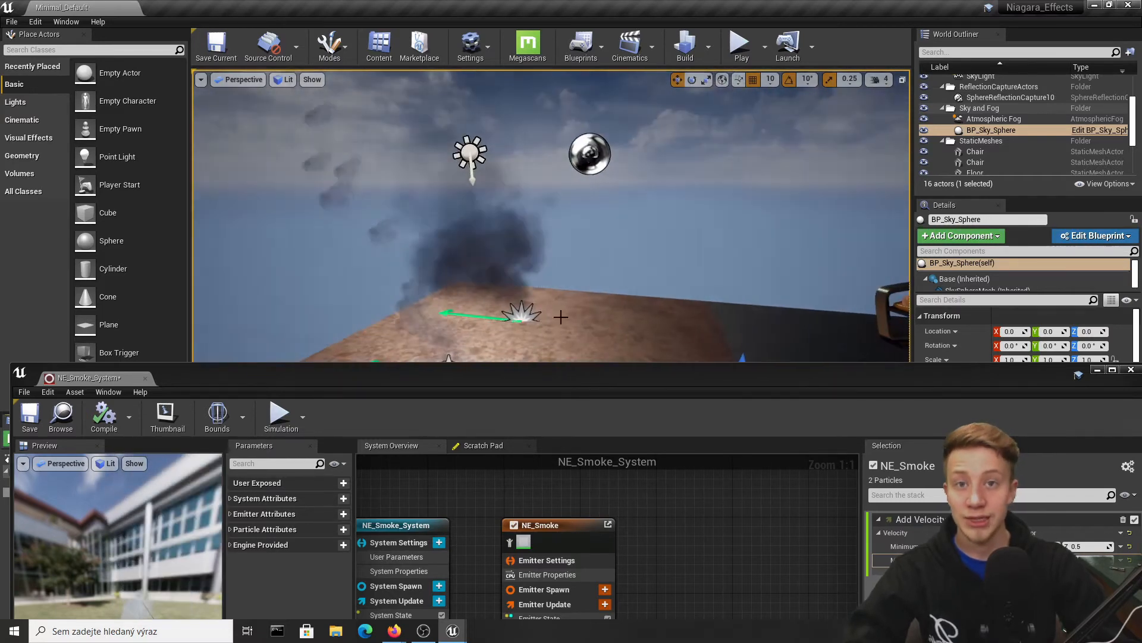
{"action": "double_click", "coordinate": [609, 384]}
- Add a Scale Sprite Size module to the NE_Smoke emitter's Particle Update group
{"action": "left_click", "coordinate": [699, 319]}
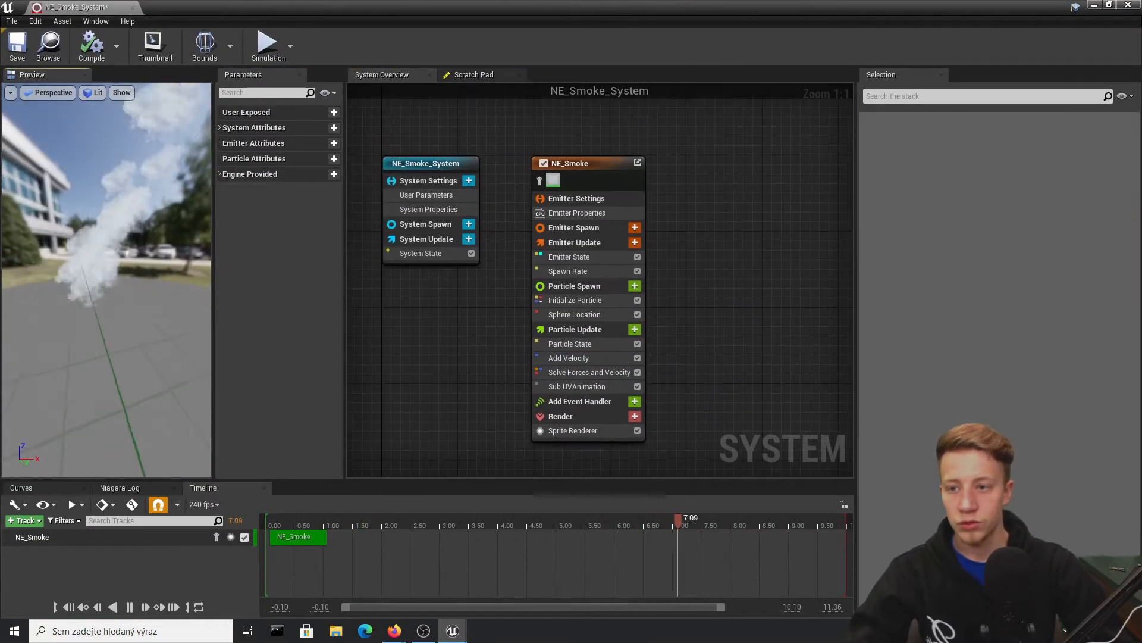
{"action": "left_click_drag", "start_coordinate": [97, 288], "coordinate": [98, 313]}
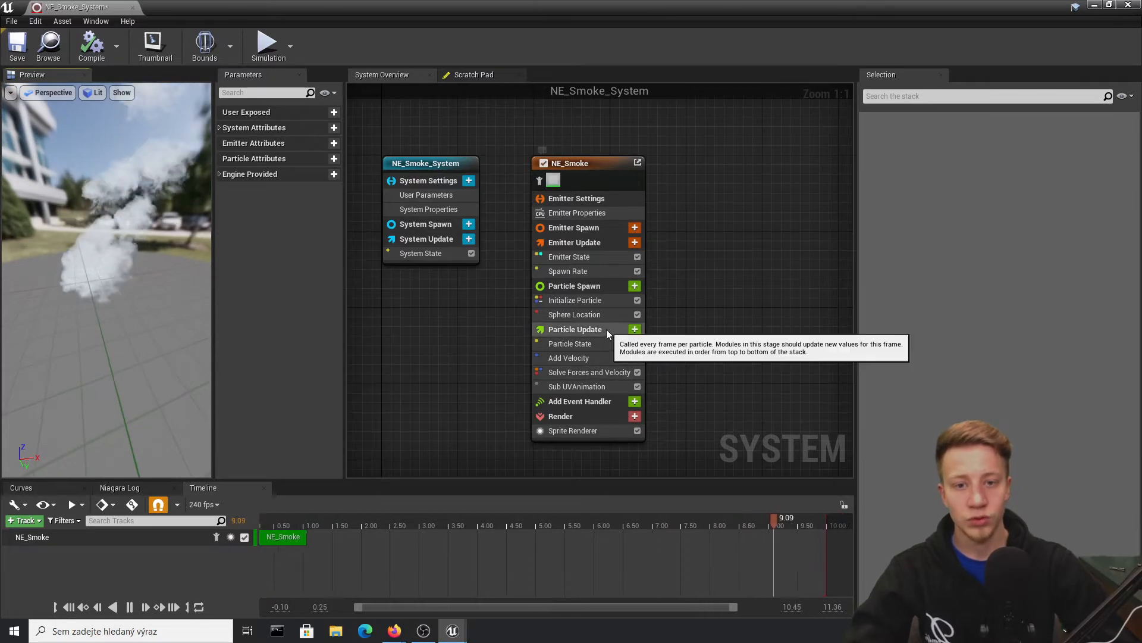
{"action": "left_click", "coordinate": [634, 329]}
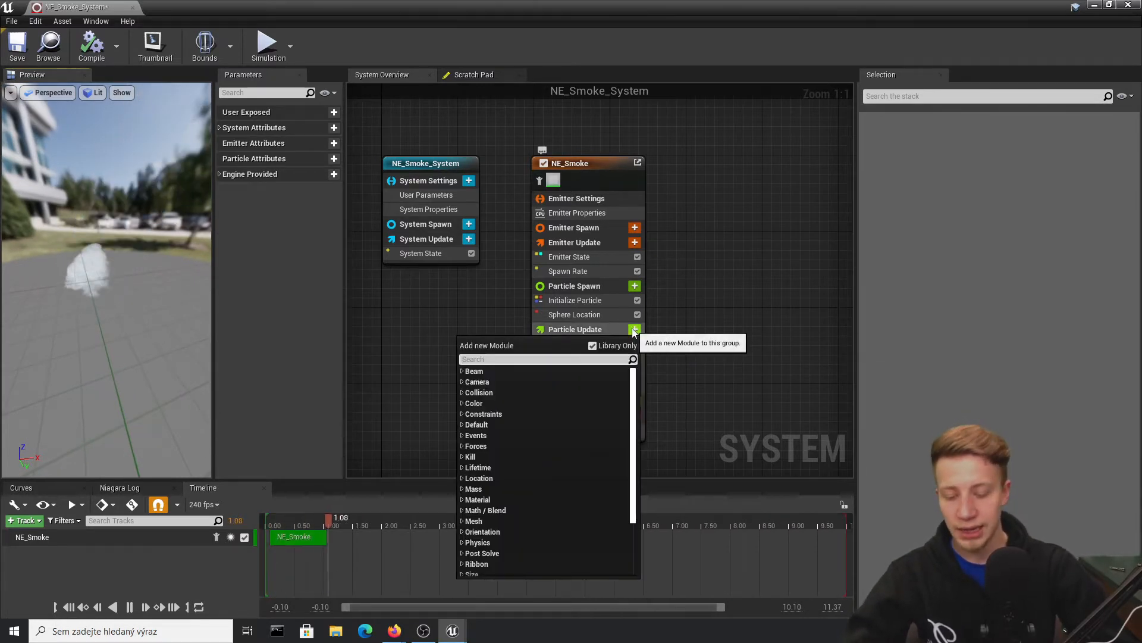
{"action": "type", "text": "size"}
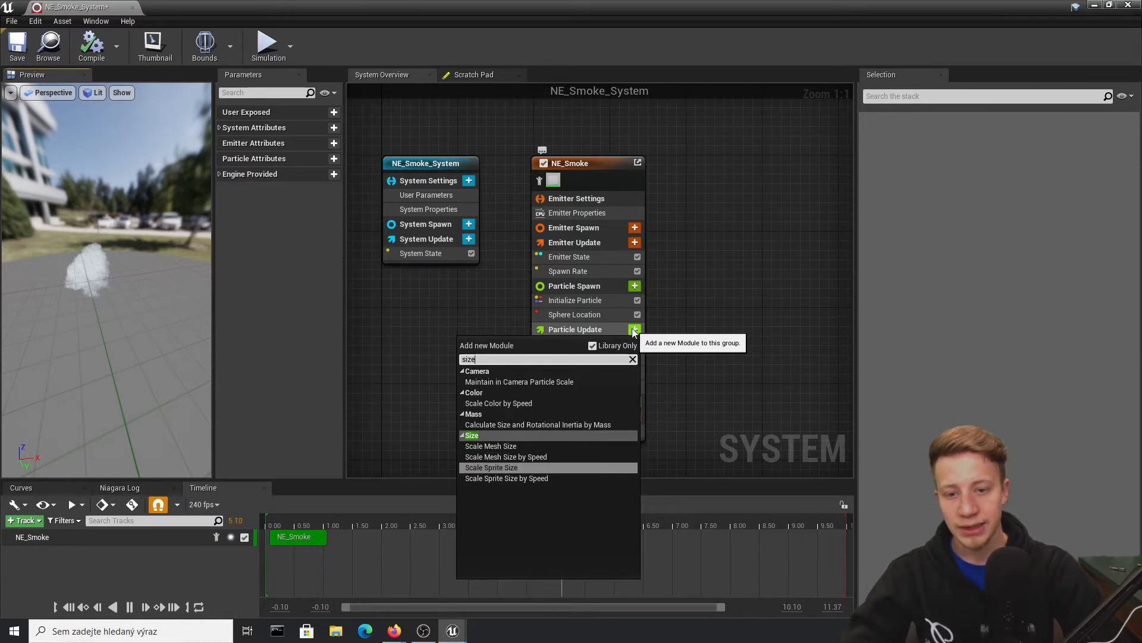
{"action": "key", "text": "Return"}
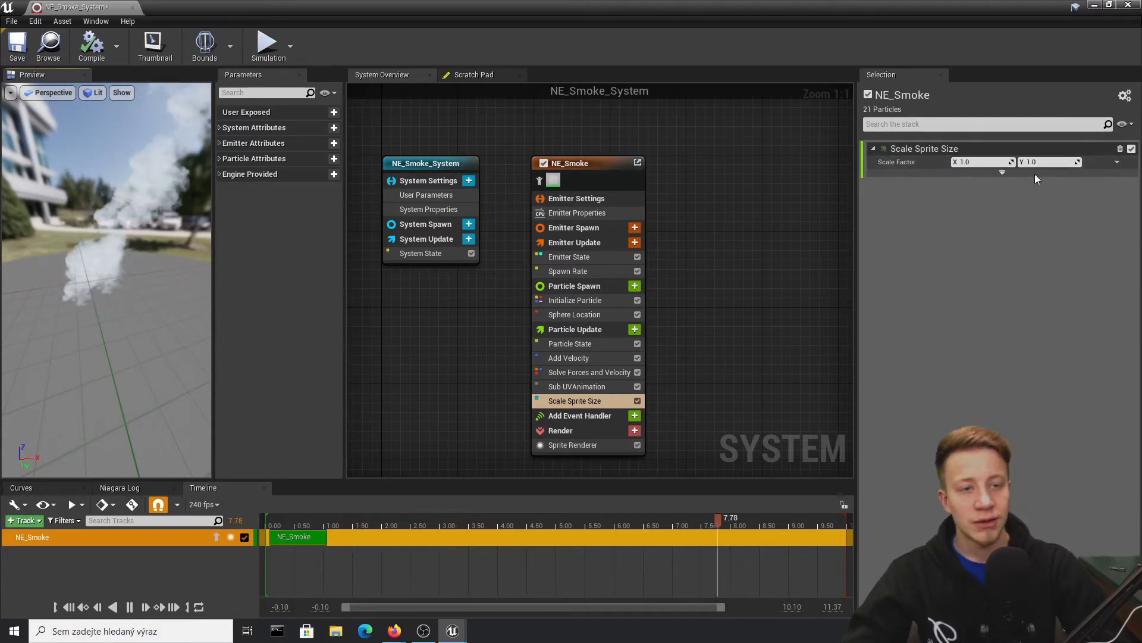
- Make the Scale Sprite Size module's scale factor a Vector 2D From Float
{"action": "left_click", "coordinate": [1115, 162]}
{"action": "type", "text": "float"}
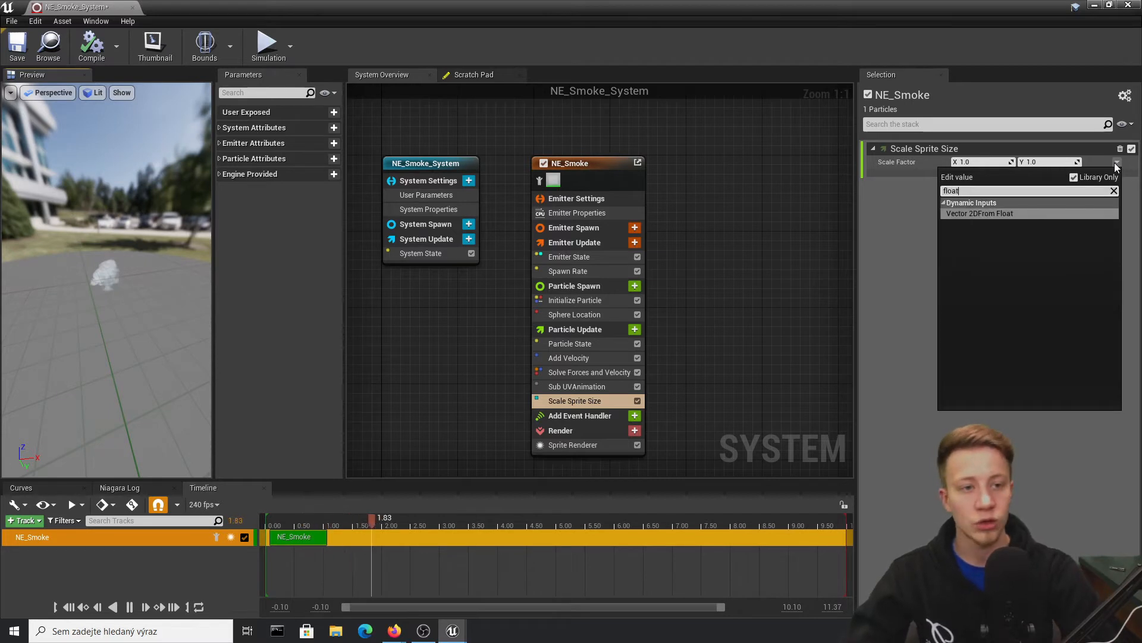
{"action": "key", "text": "Return"}
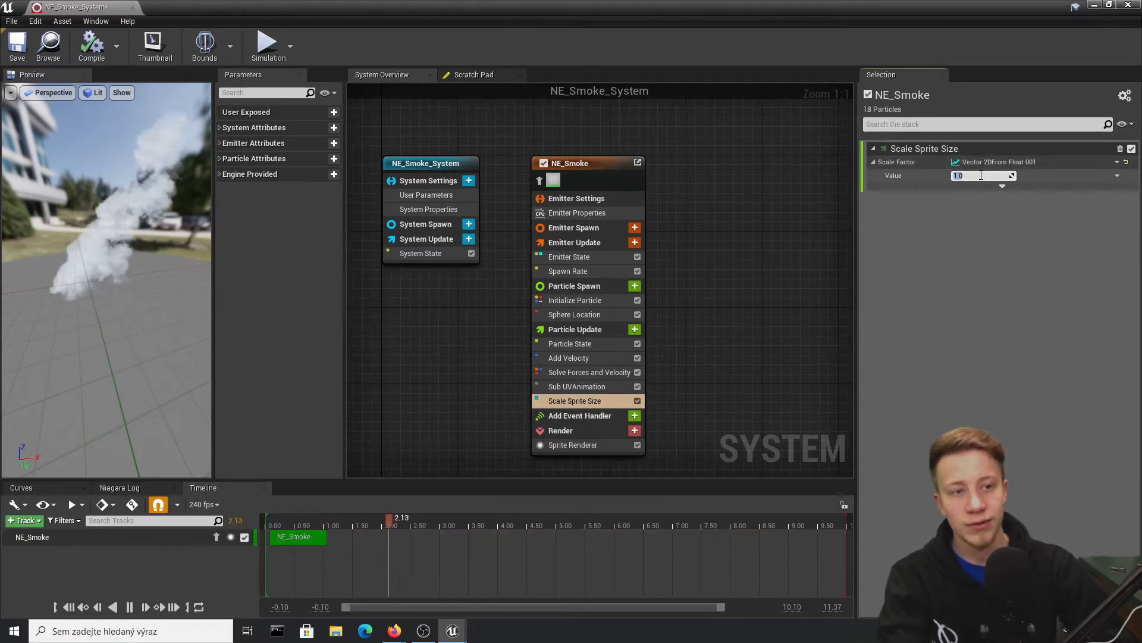
- Try a uniform sprite scale value of 3 and set it back to 1
{"action": "type", "text": "3"}
{"action": "key", "text": "Return"}
{"action": "mouse_move", "coordinate": [494, 7]}
{"action": "left_mouse_down"}
{"action": "mouse_move", "coordinate": [501, 464]}
{"action": "mouse_move", "coordinate": [478, 0]}
{"action": "left_mouse_up"}
{"action": "type", "text": "1"}
{"action": "key", "text": "Return"}
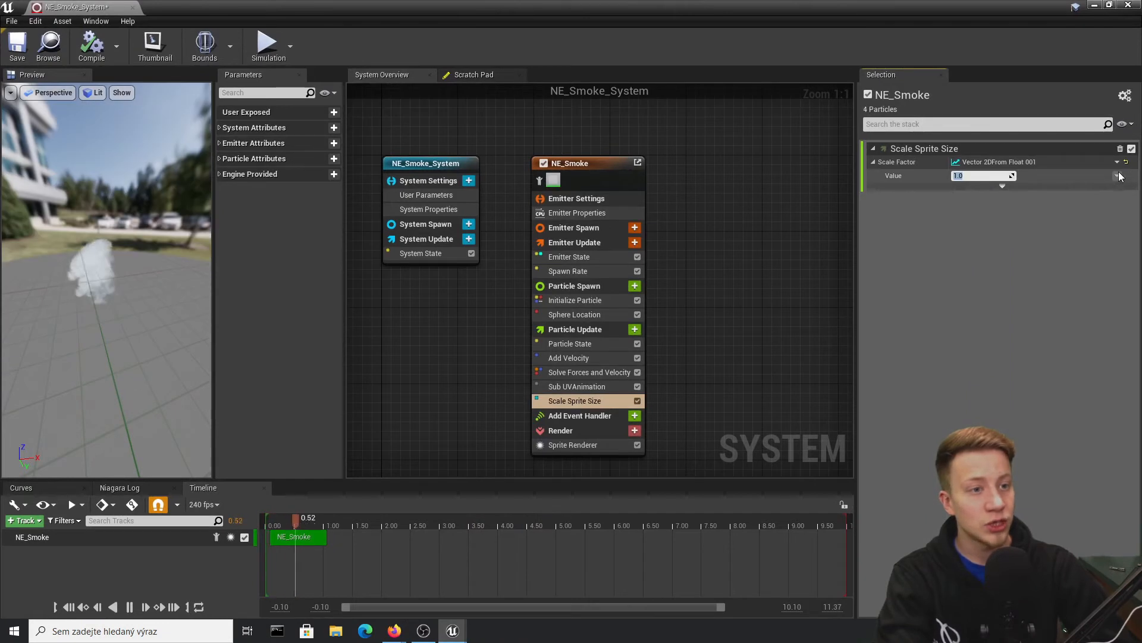
- Drive the sprite scale value with Float from Curve and compare against the P_Smoke effect in the level
{"action": "left_click", "coordinate": [1118, 176]}
{"action": "type", "text": "cur"}
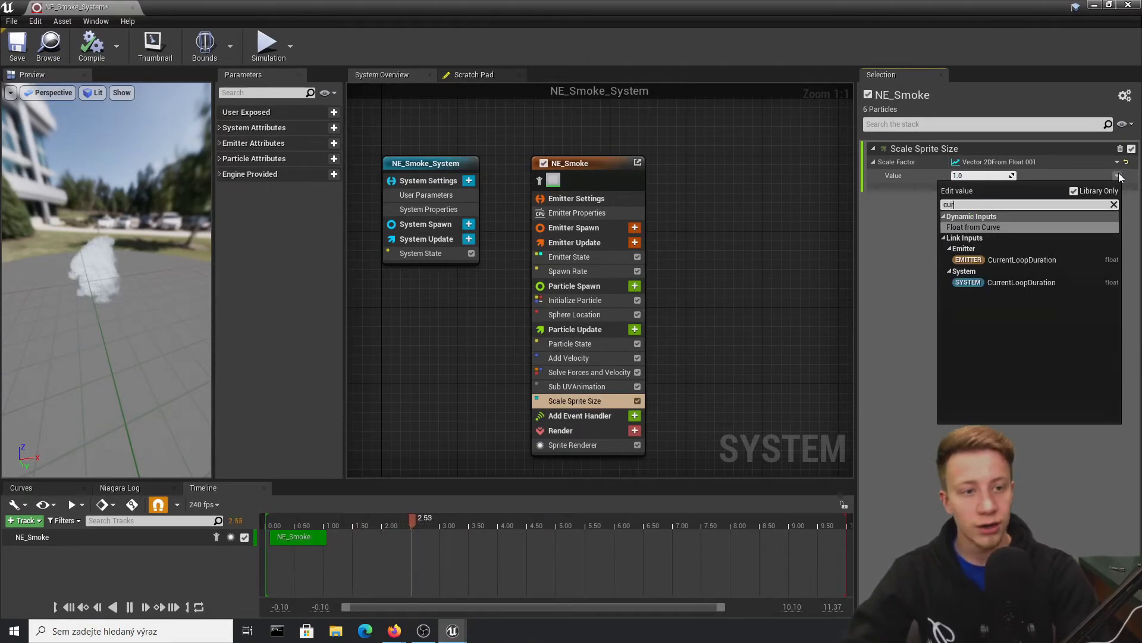
{"action": "key", "text": "Return"}
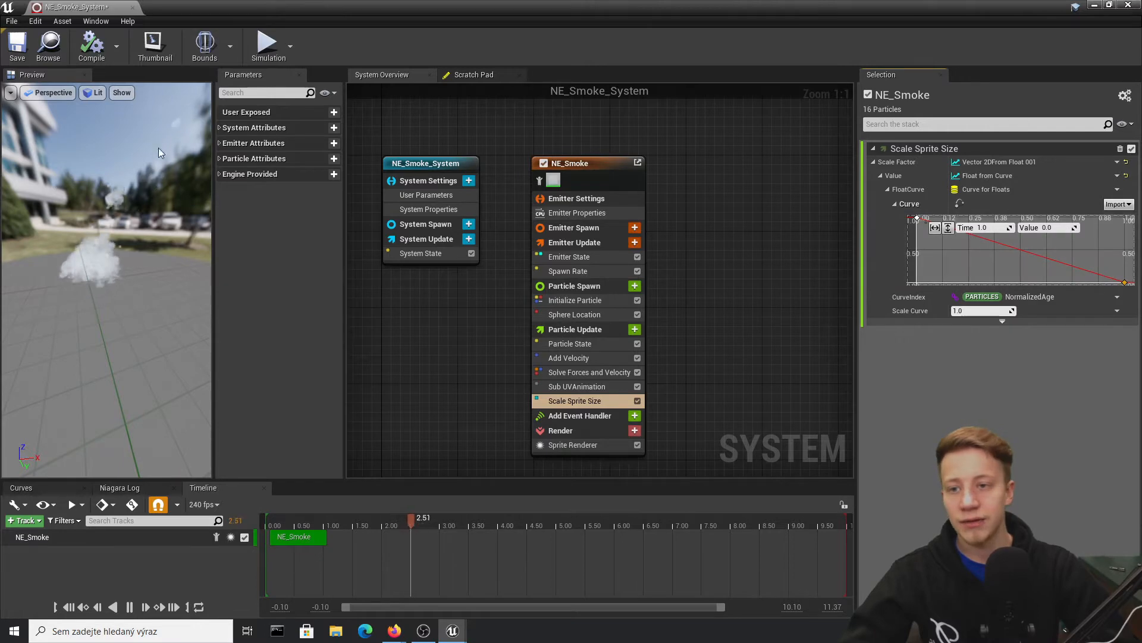
{"action": "left_click_drag", "start_coordinate": [503, 6], "coordinate": [483, 394]}
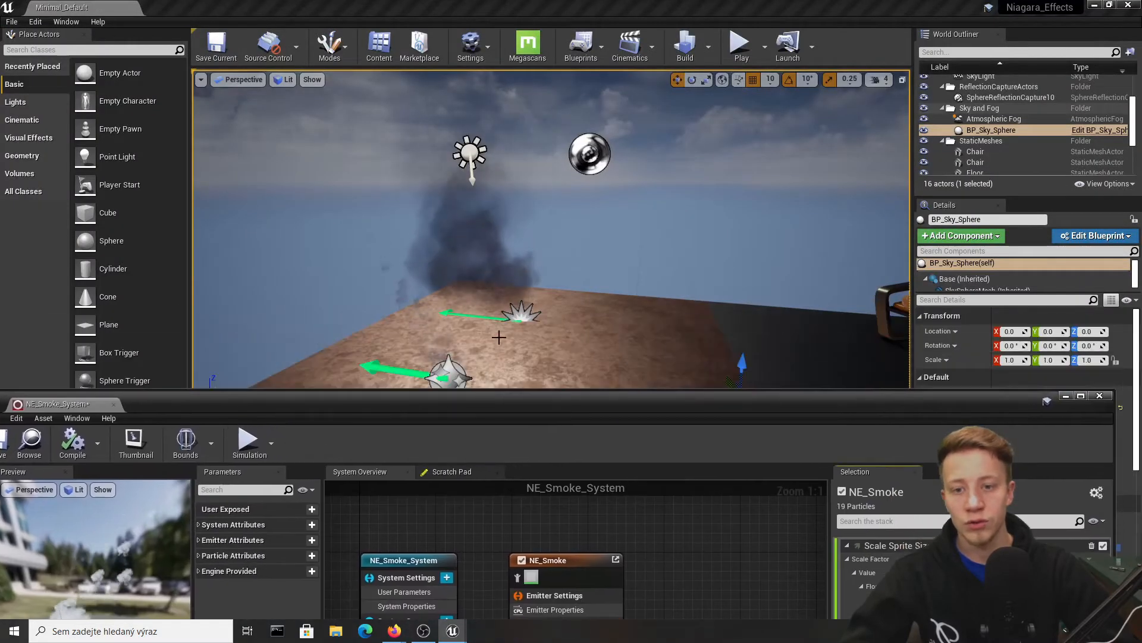
{"action": "double_click", "coordinate": [512, 407]}
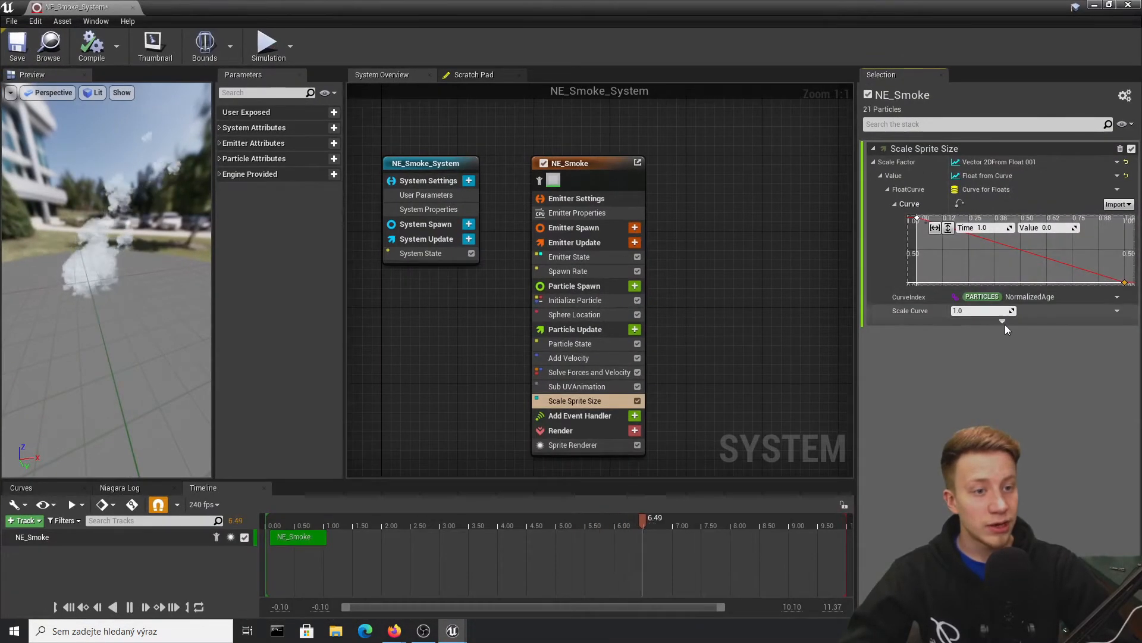
- Reveal the module's advanced settings, enlarge the curve graph, and set the first key's value to 0.7
{"action": "left_click", "coordinate": [1003, 321]}
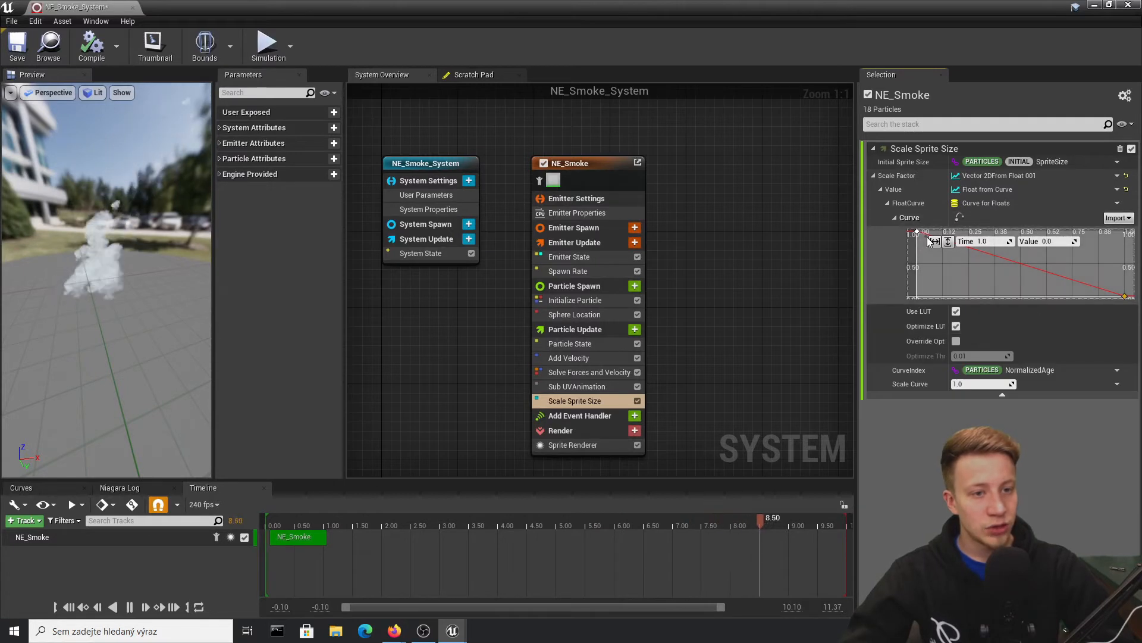
{"action": "left_click_drag", "start_coordinate": [977, 299], "coordinate": [988, 386]}
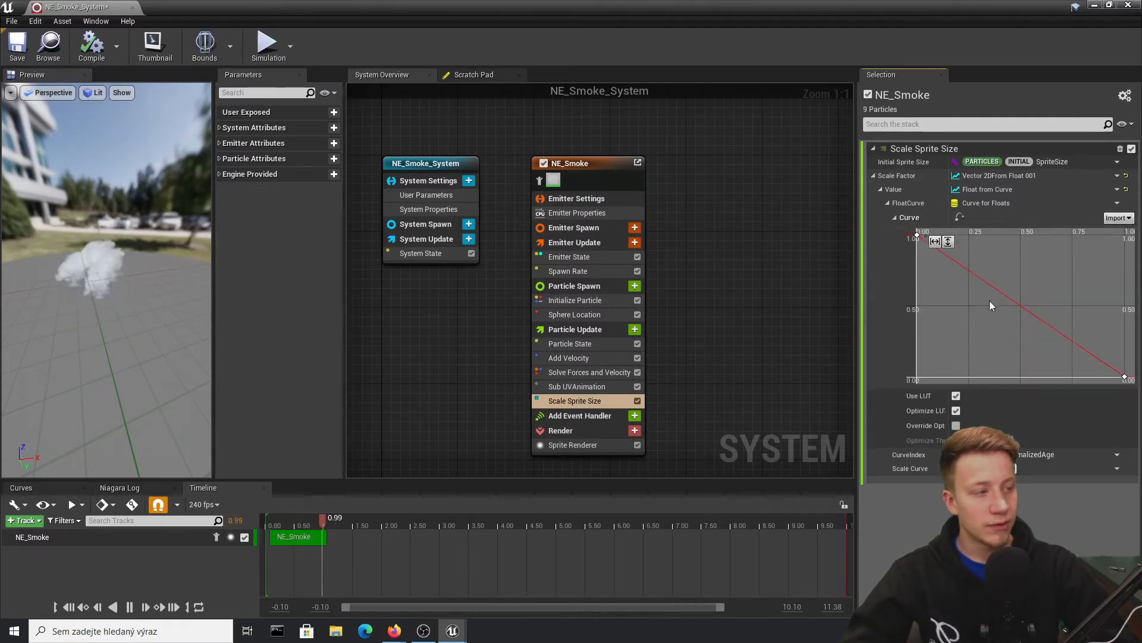
{"action": "left_click", "coordinate": [917, 234]}
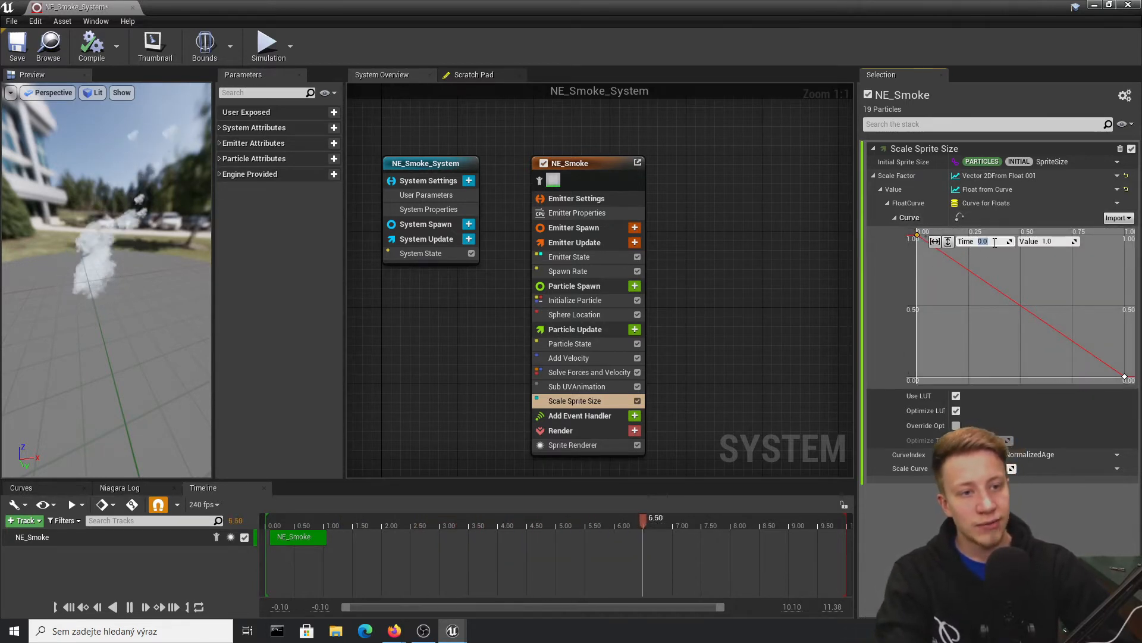
{"action": "left_click", "coordinate": [1040, 246]}
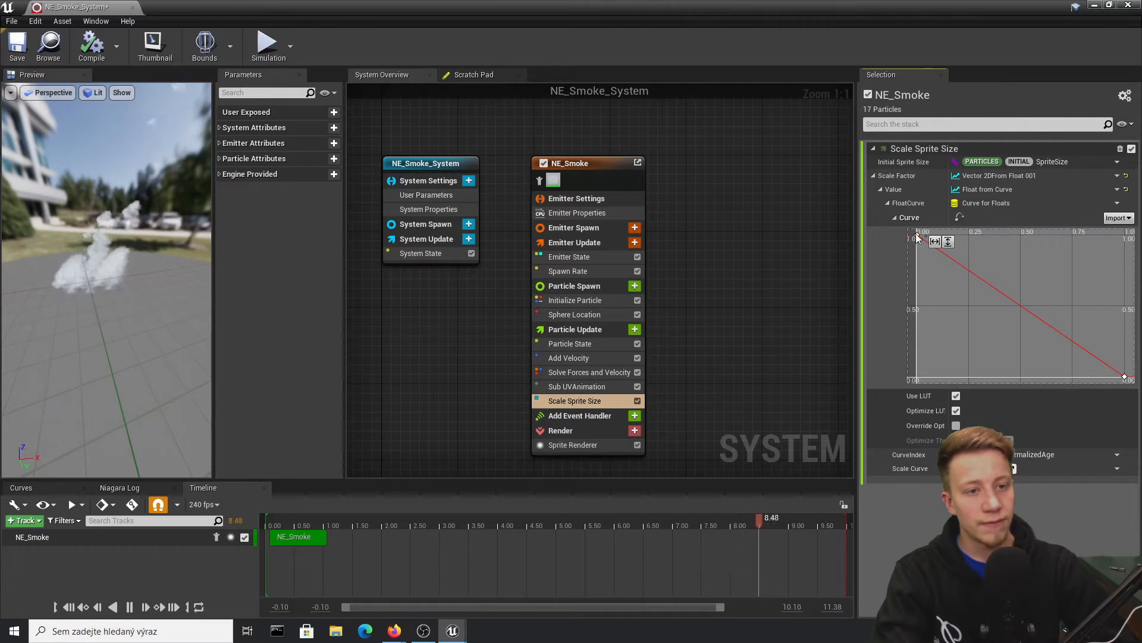
{"action": "left_click", "coordinate": [916, 235]}
{"action": "left_click", "coordinate": [1040, 242]}
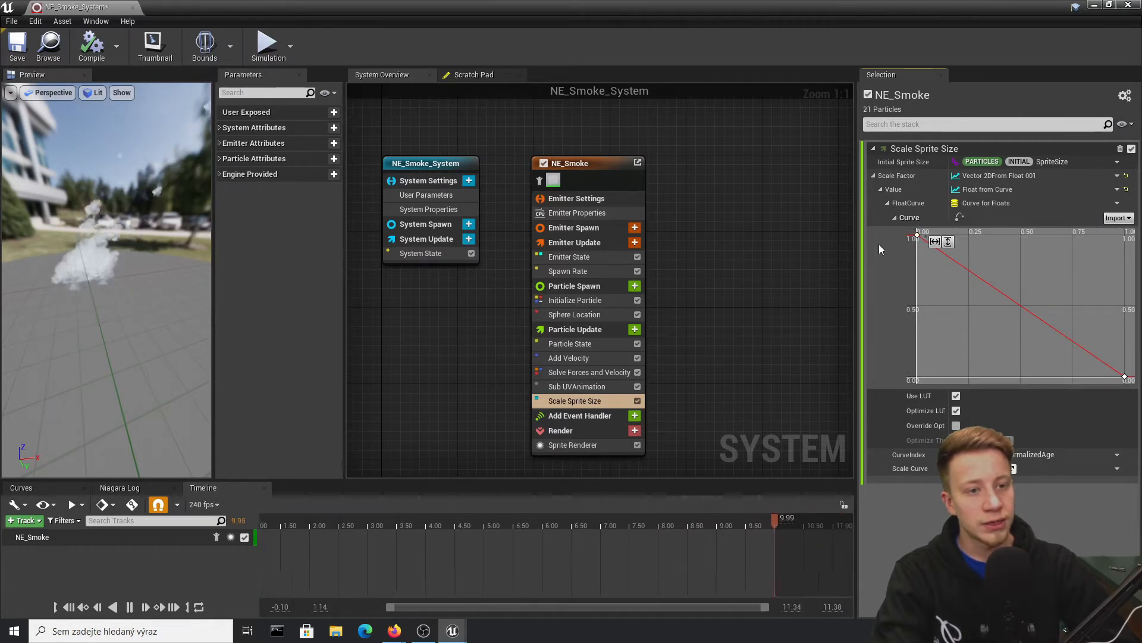
{"action": "left_click", "coordinate": [917, 235]}
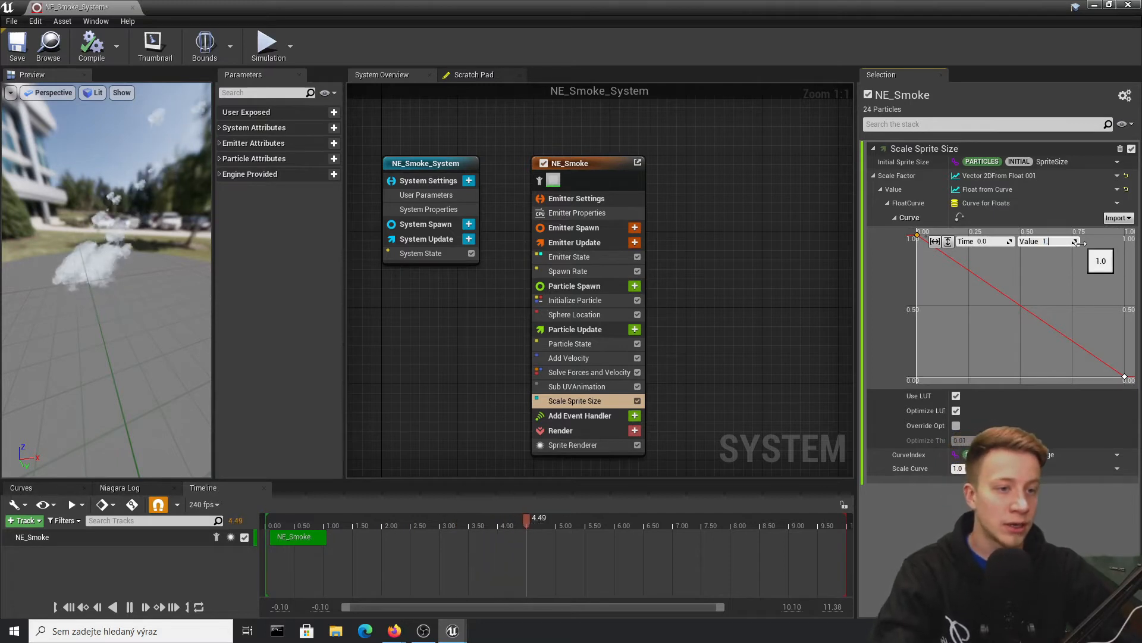
{"action": "type", "text": "0"}
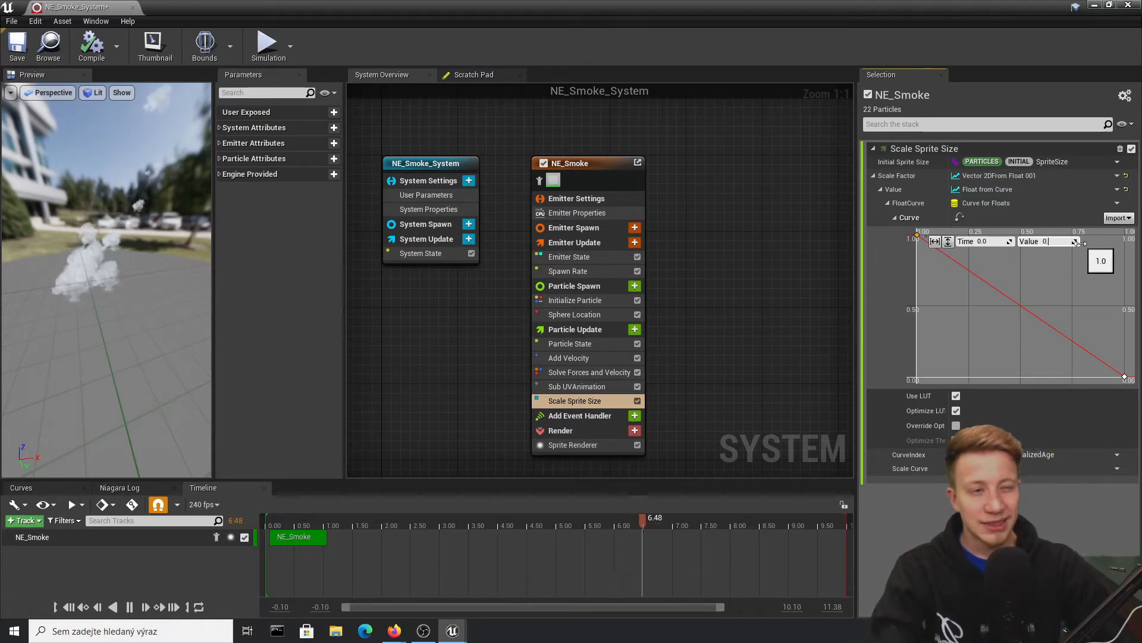
{"action": "type", "text": ".7"}
{"action": "key", "text": "Return"}
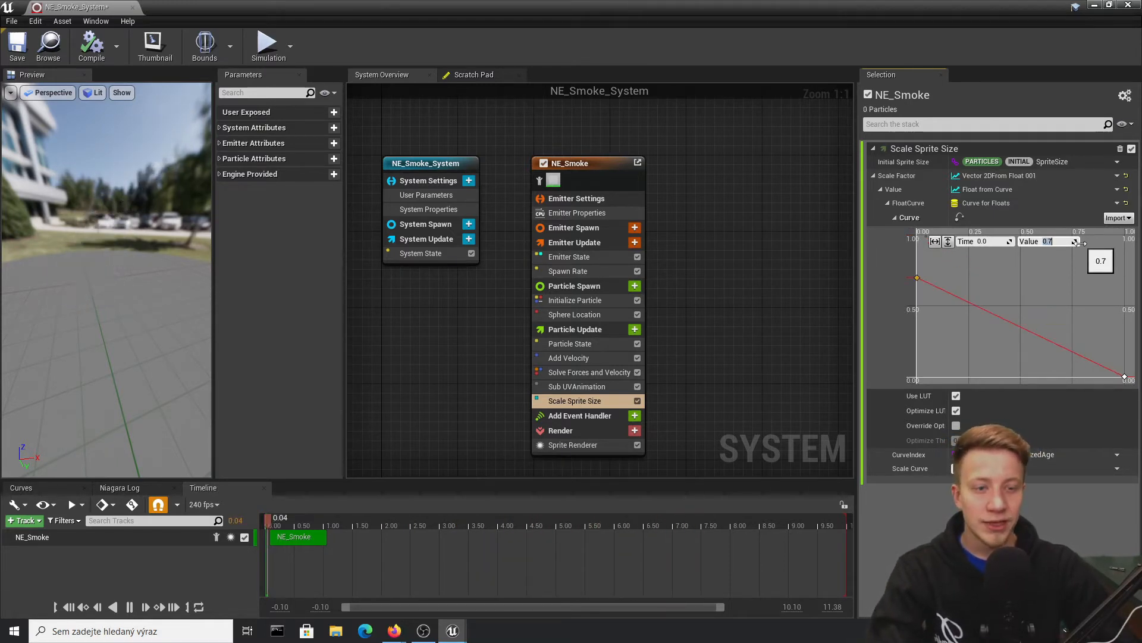
- Add a key in the middle of the sprite scale curve and set its time to 0.6 and value to 2
{"action": "right_click", "coordinate": [1020, 330]}
{"action": "left_click", "coordinate": [1051, 344]}
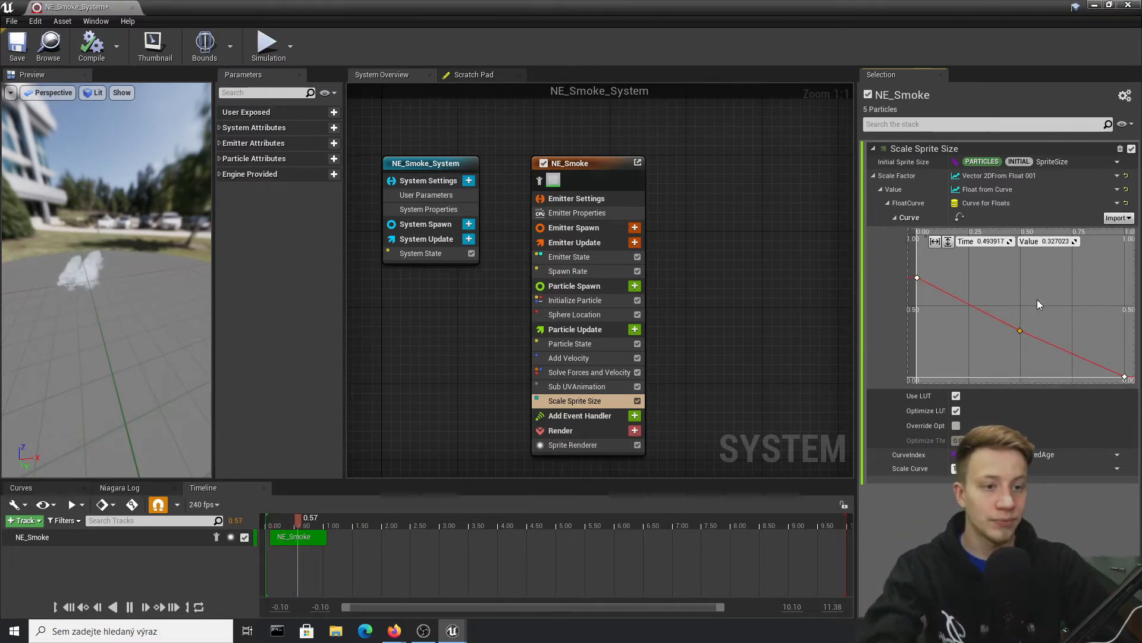
{"action": "left_click", "coordinate": [990, 242]}
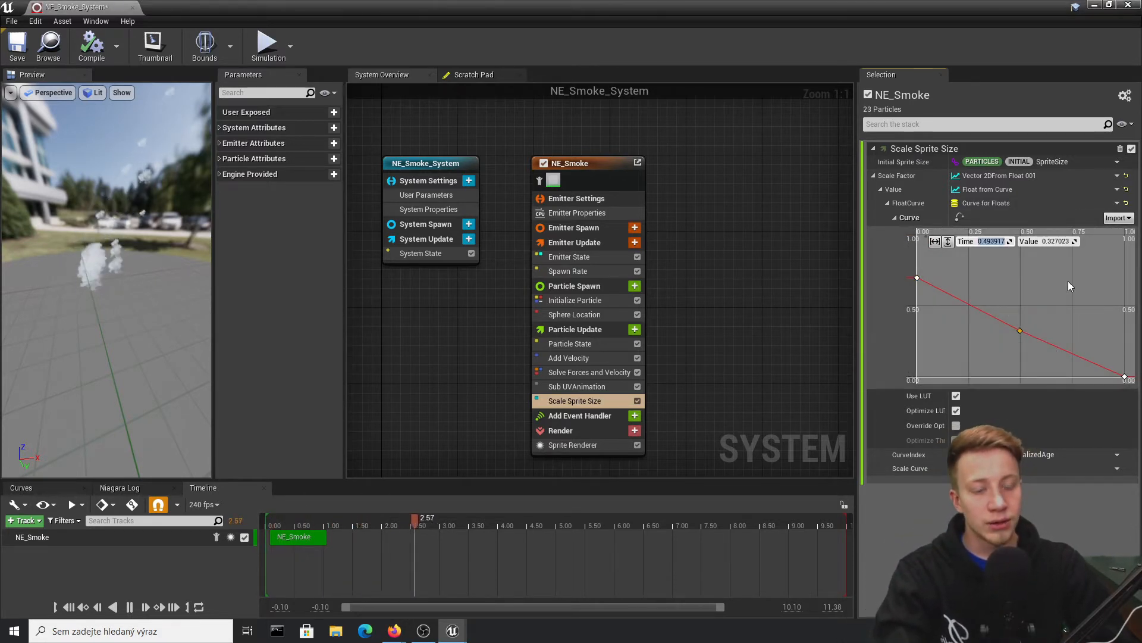
{"action": "type", "text": "0."}
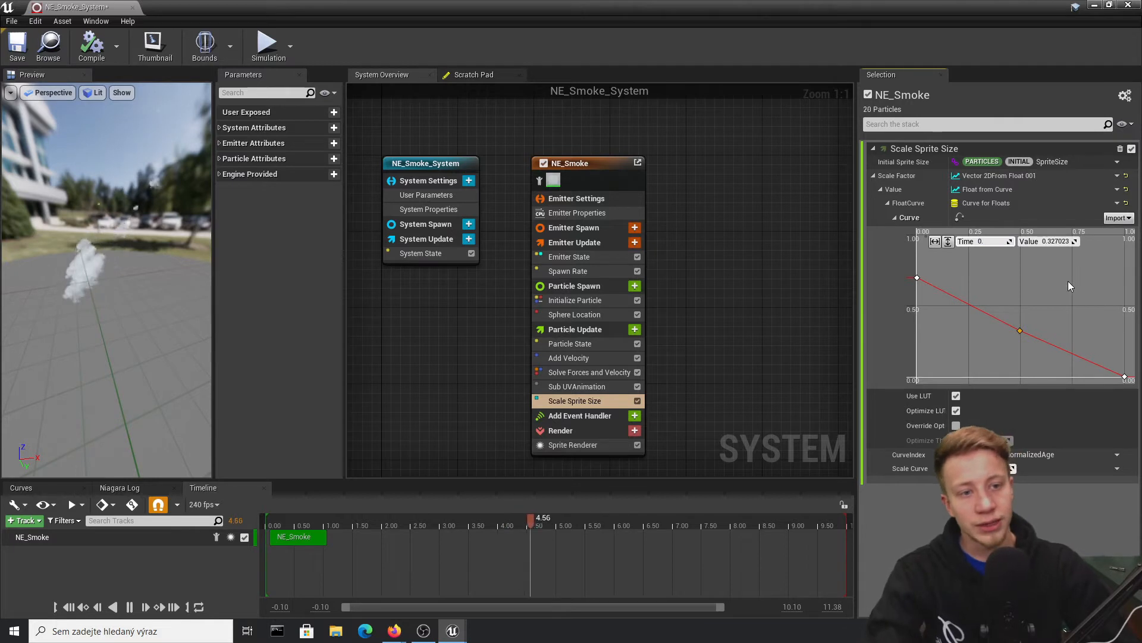
{"action": "type", "text": "6"}
{"action": "key", "text": "Return"}
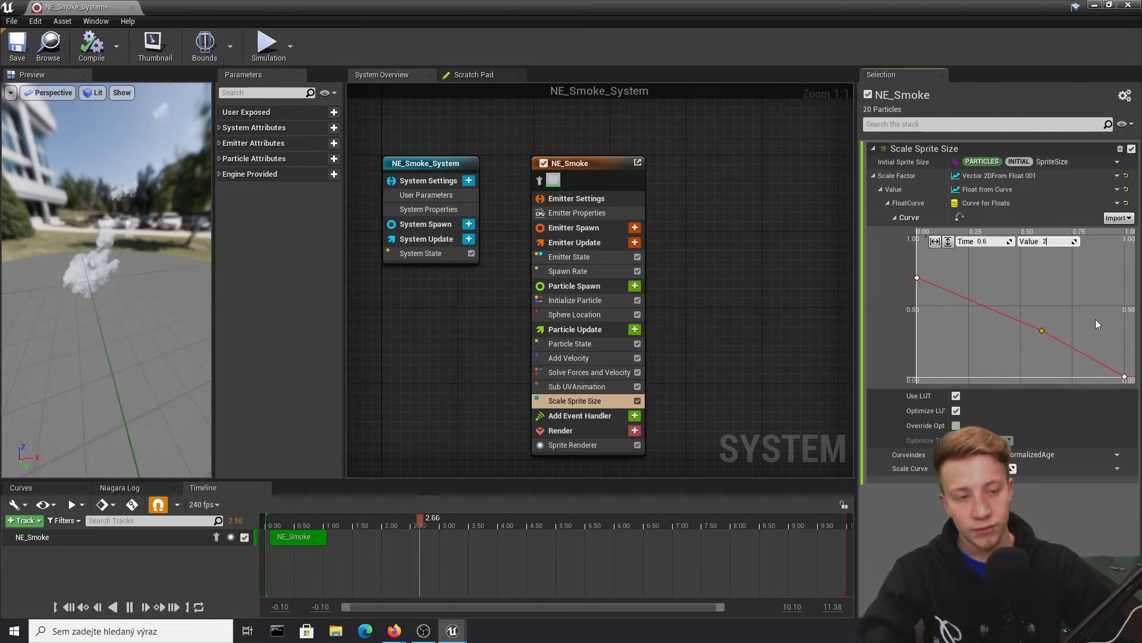
{"action": "type", "text": "2"}
{"action": "key", "text": "Return"}
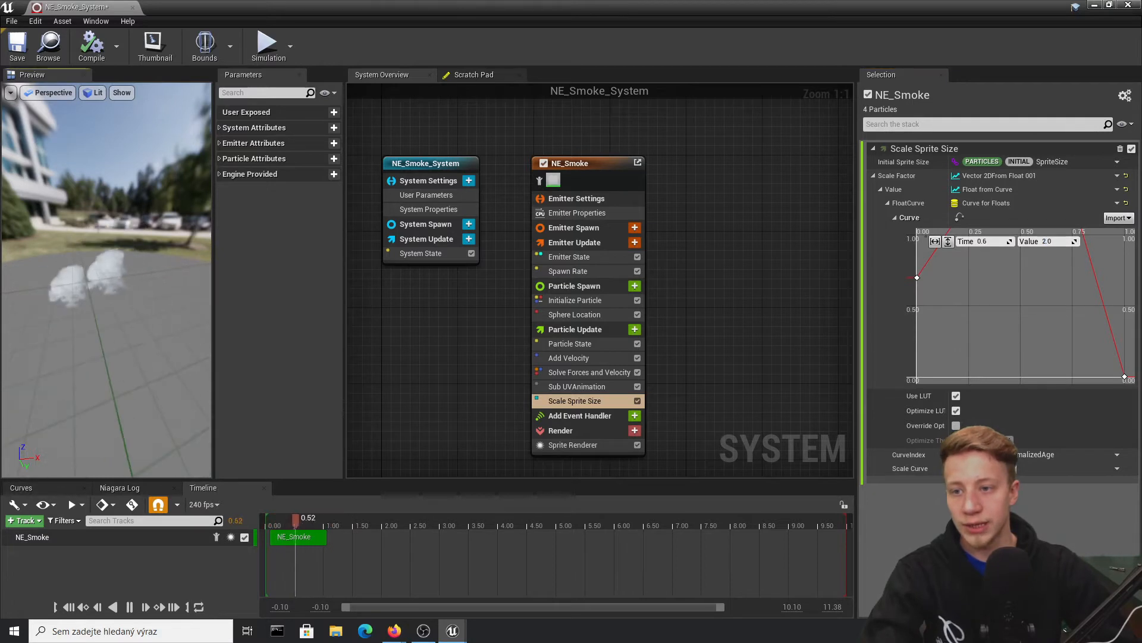
- Check the smoke in the preview and set the value of the scale curve's last key to 0.6
{"action": "mouse_move", "coordinate": [72, 280]}
{"action": "left_mouse_down"}
{"action": "mouse_move", "coordinate": [179, 274]}
{"action": "mouse_move", "coordinate": [67, 291]}
{"action": "left_mouse_up"}
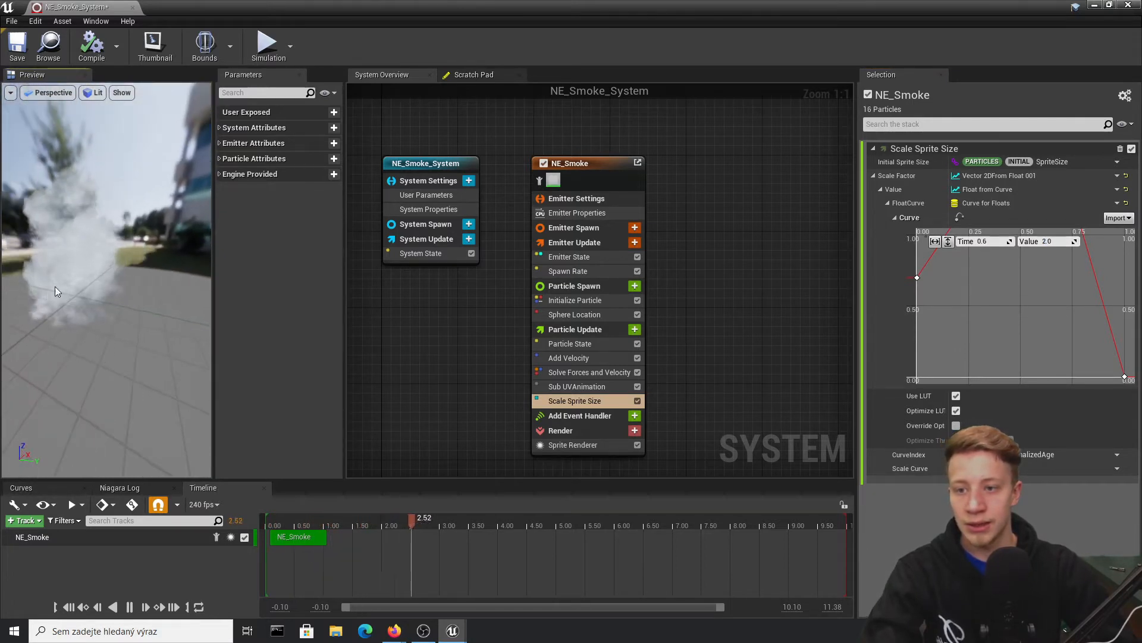
{"action": "left_click", "coordinate": [1051, 342]}
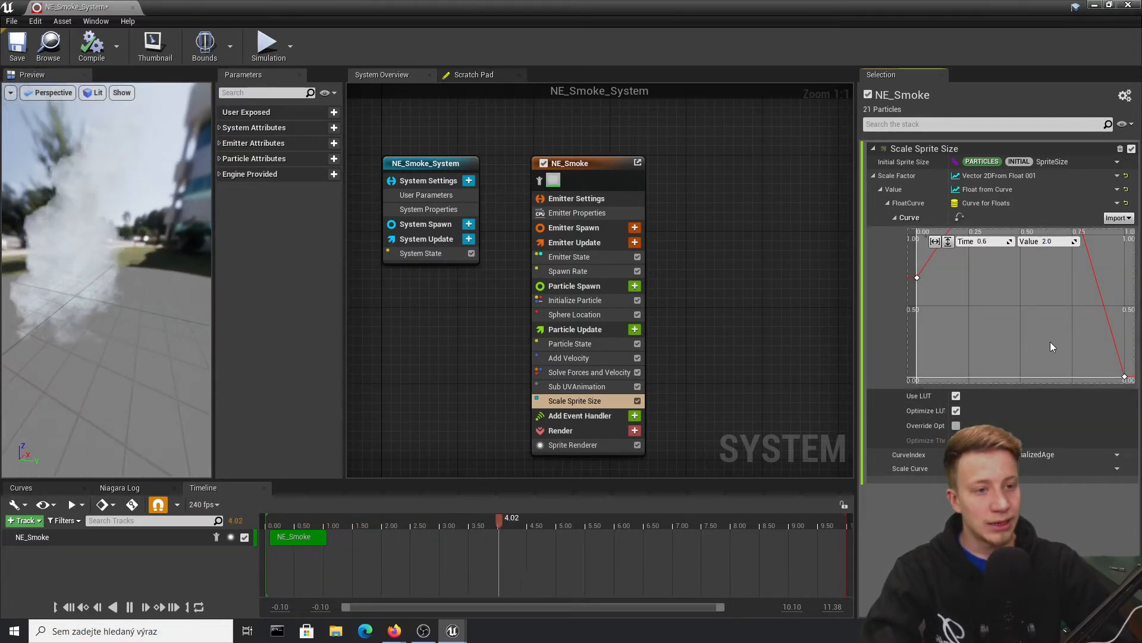
{"action": "left_click", "coordinate": [1125, 377]}
{"action": "left_click", "coordinate": [984, 242]}
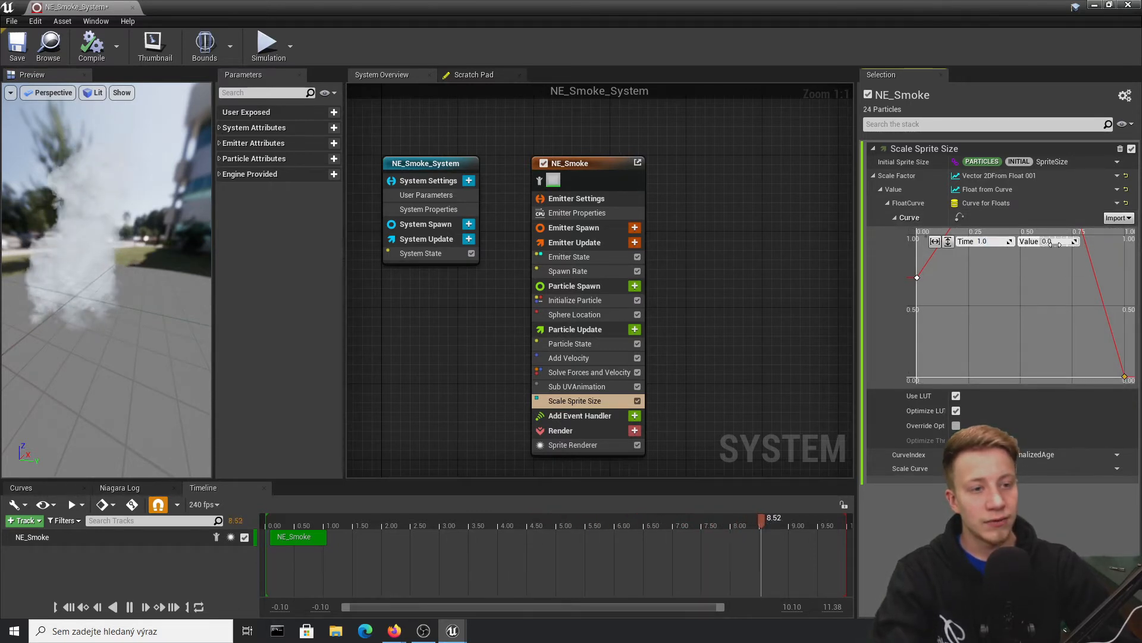
{"action": "key", "text": "Tab"}
{"action": "type", "text": "0"}
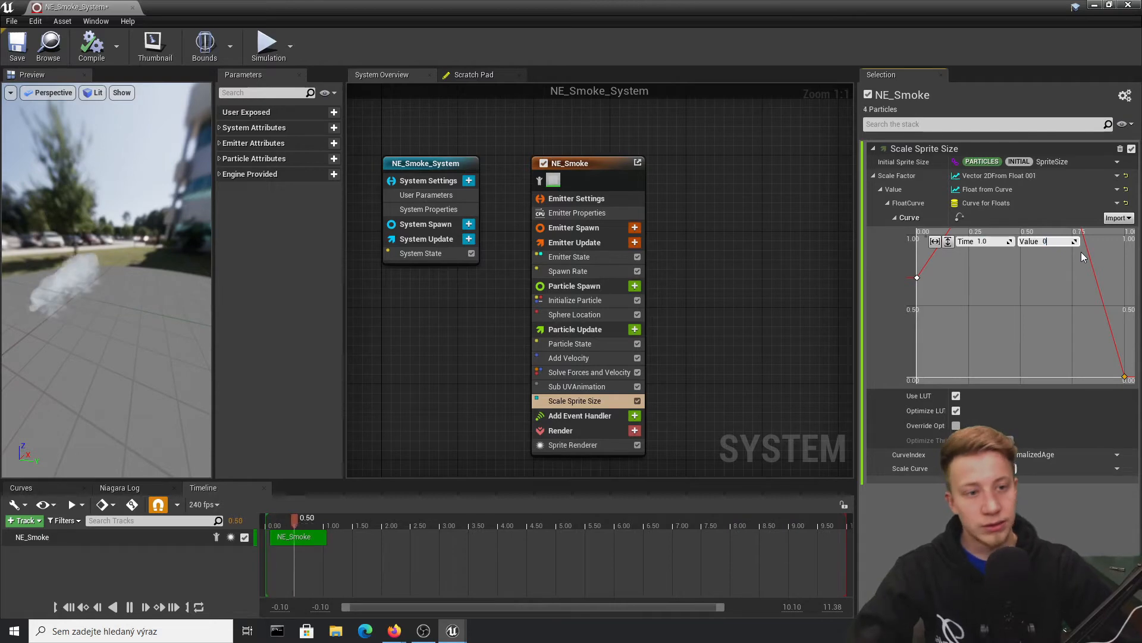
{"action": "type", "text": ".6"}
{"action": "key", "text": "Return"}
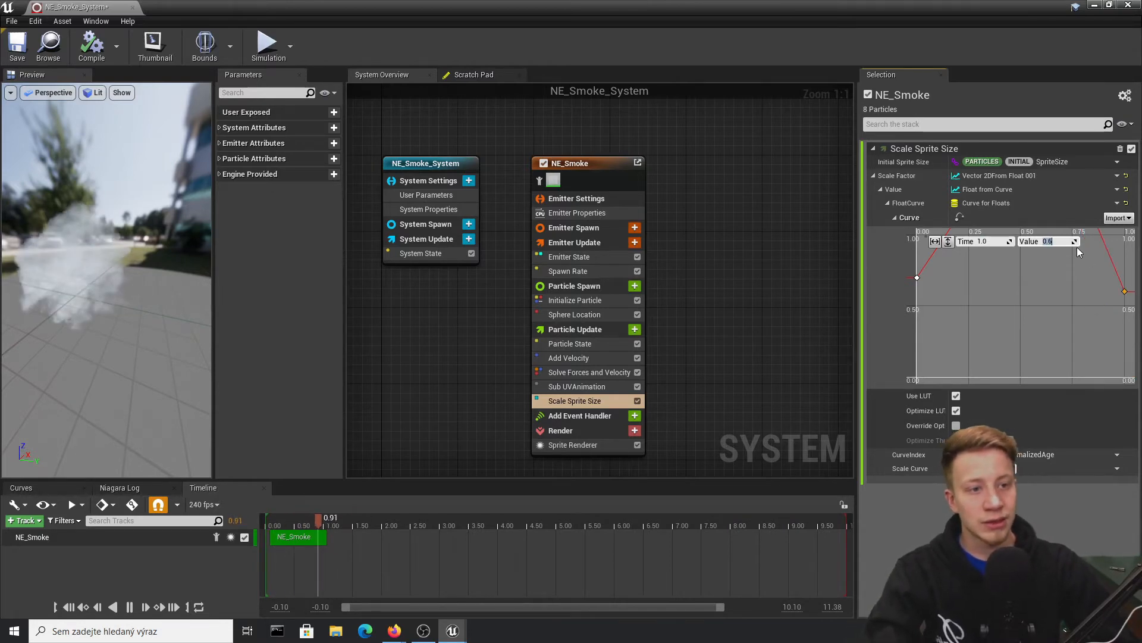
- Uncover the level viewport, look over the smoke there, and return to the NE_Smoke_System editor
{"action": "left_click_drag", "start_coordinate": [696, 3], "coordinate": [741, 494]}
{"action": "right_click_drag", "start_coordinate": [554, 359], "coordinate": [434, 381]}
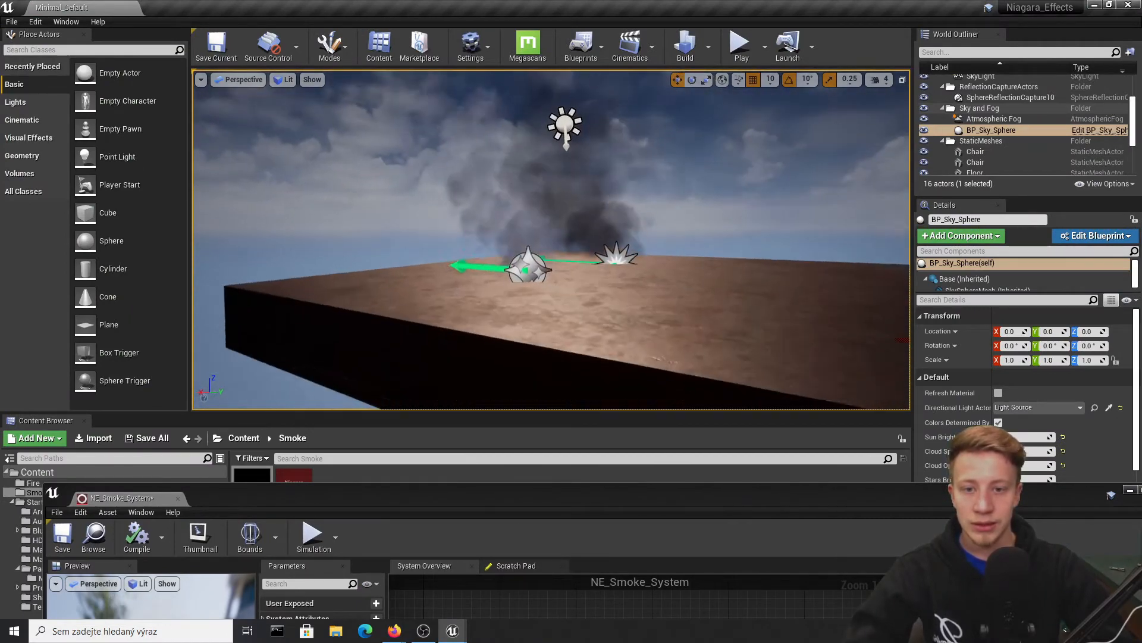
{"action": "right_click_drag", "start_coordinate": [462, 203], "coordinate": [462, 170]}
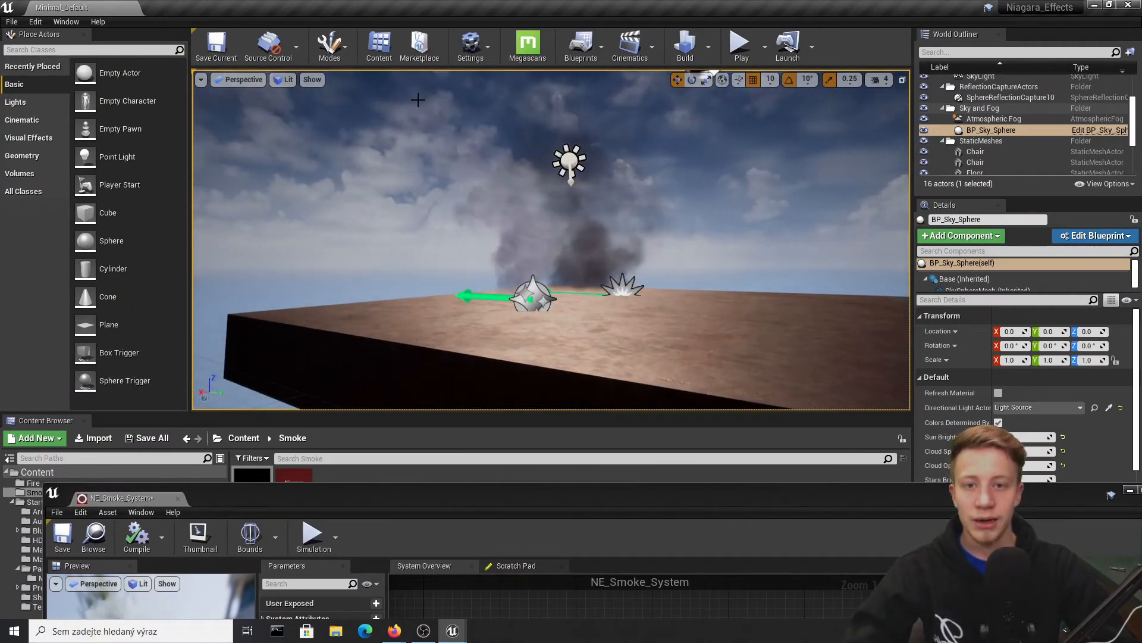
{"action": "left_click_drag", "start_coordinate": [598, 499], "coordinate": [553, 8]}
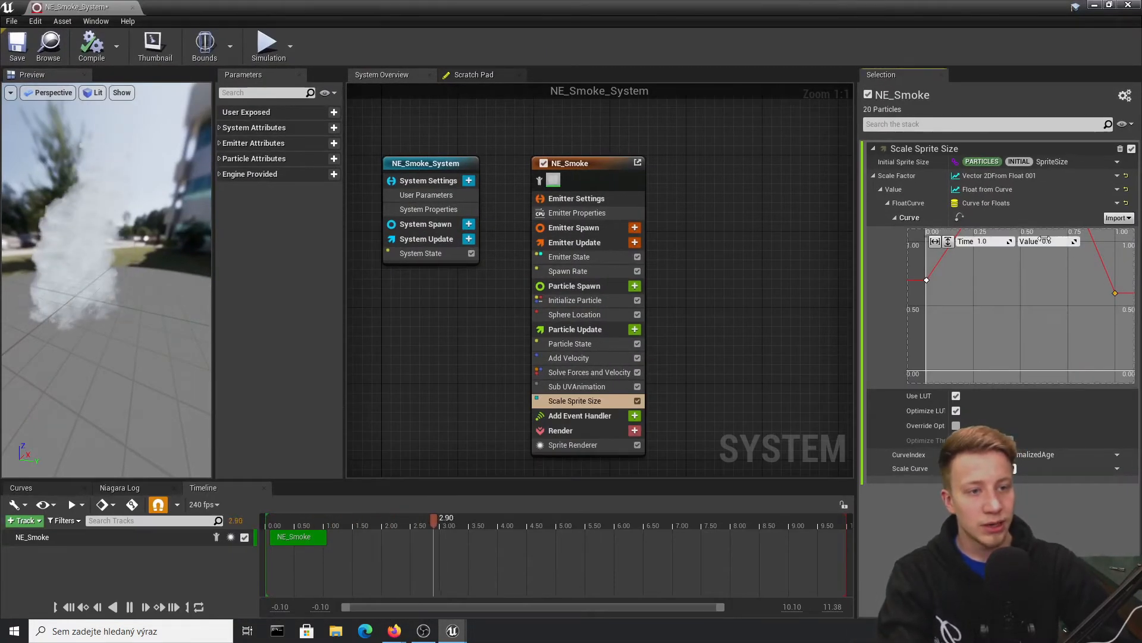
- Fit the Scale Sprite Size curve in view and set its middle key to time 0.8 and value 3.0
{"action": "scroll", "coordinate": [1030, 338], "scroll_direction": "down", "scroll_amount": 5}
{"action": "left_click", "coordinate": [1005, 298]}
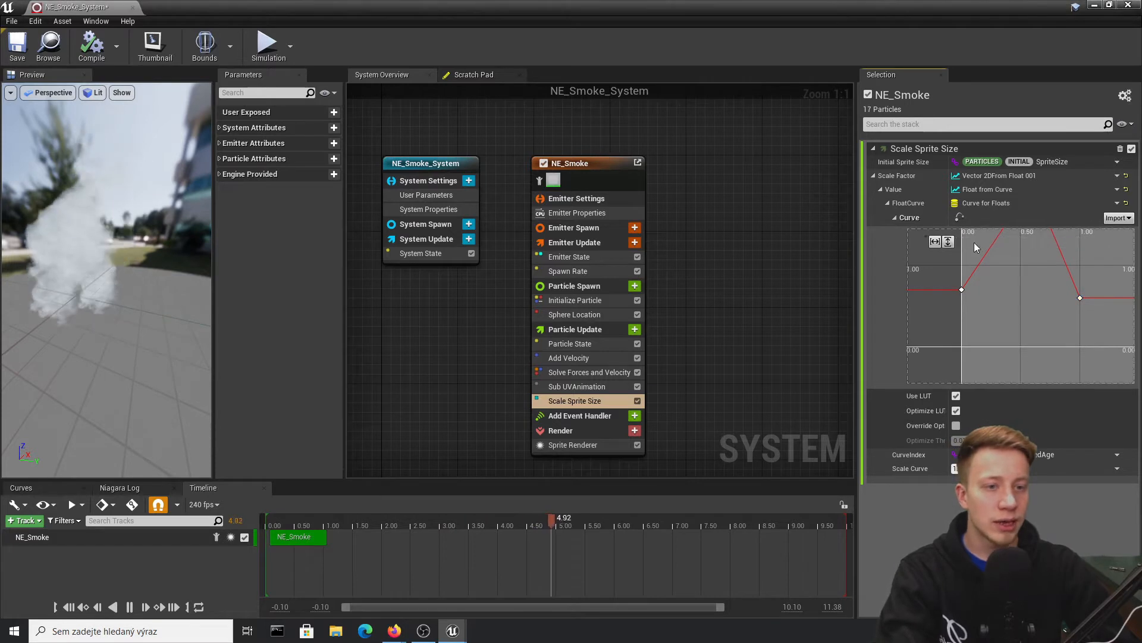
{"action": "left_click", "coordinate": [935, 241]}
{"action": "left_click", "coordinate": [949, 241]}
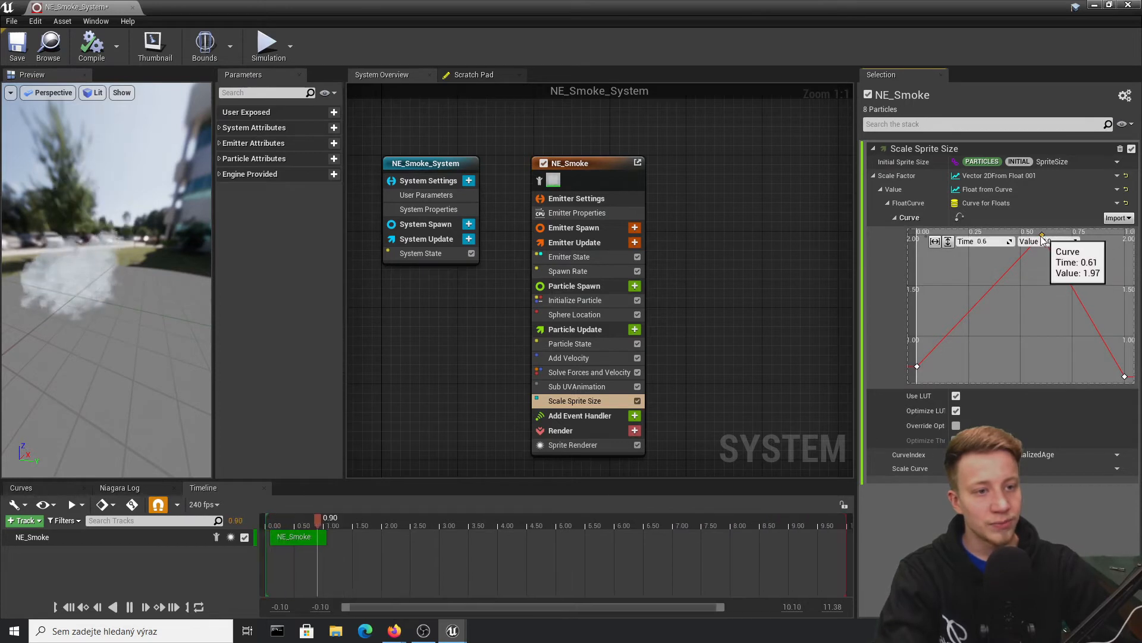
{"action": "key", "text": "BackSpace"}
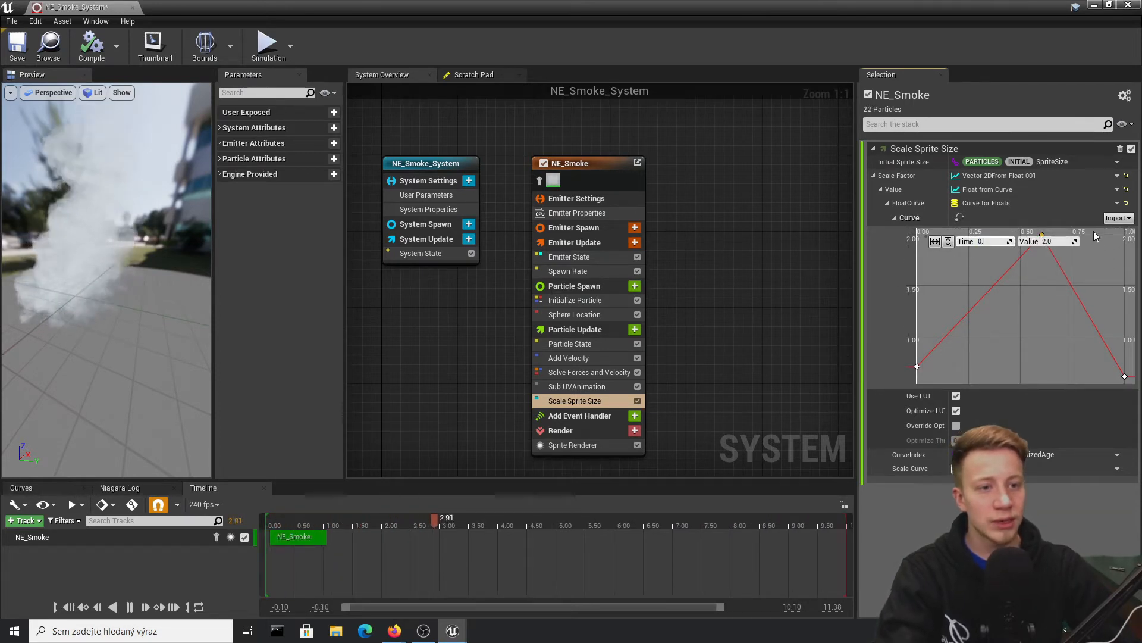
{"action": "type", "text": "8"}
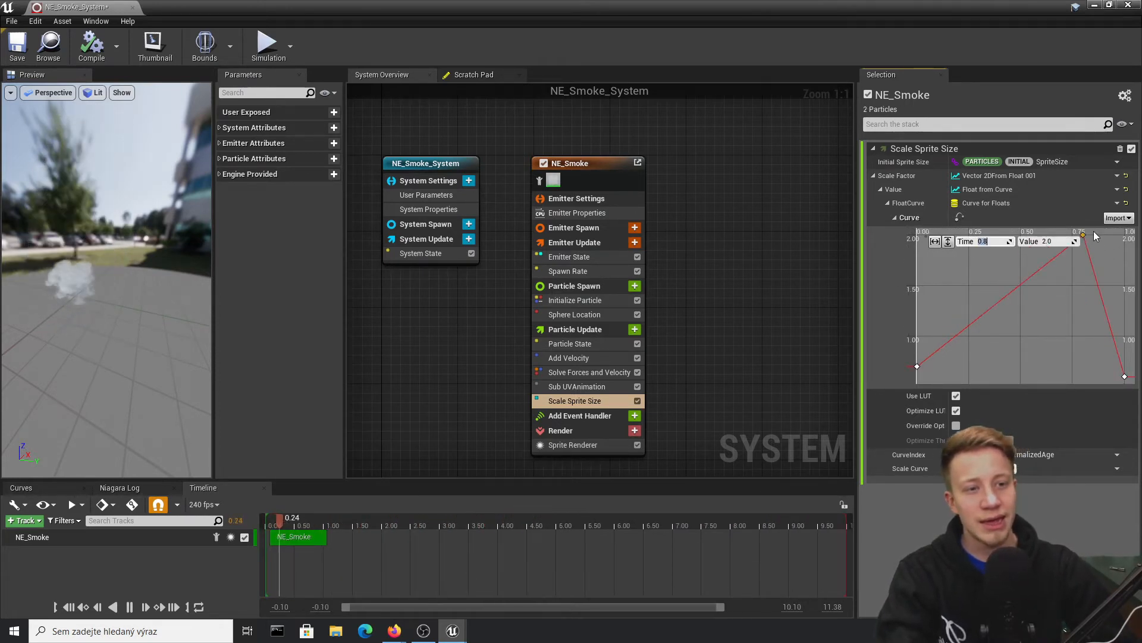
{"action": "key", "text": "Return"}
{"action": "left_click", "coordinate": [1057, 243]}
{"action": "type", "text": "3"}
{"action": "key", "text": "Return"}
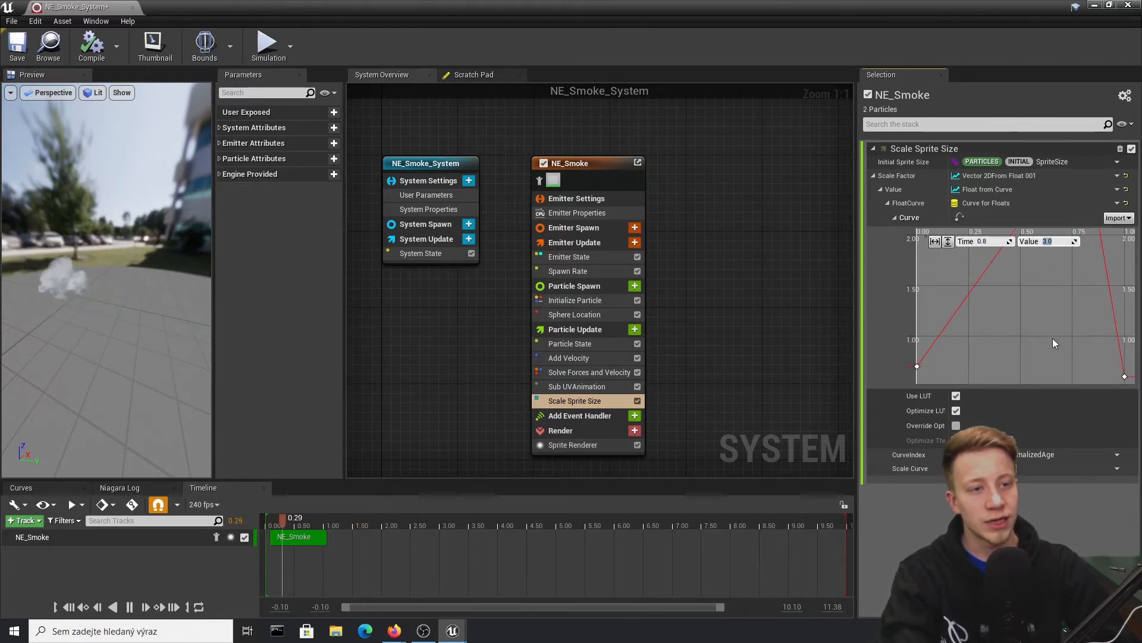
- Set the value of the Scale Sprite Size curve's last key, at time 1.0, to 3.0
{"action": "left_click", "coordinate": [1052, 338]}
{"action": "scroll", "coordinate": [1092, 366], "scroll_direction": "down", "scroll_amount": 6}
{"action": "left_click", "coordinate": [1080, 345]}
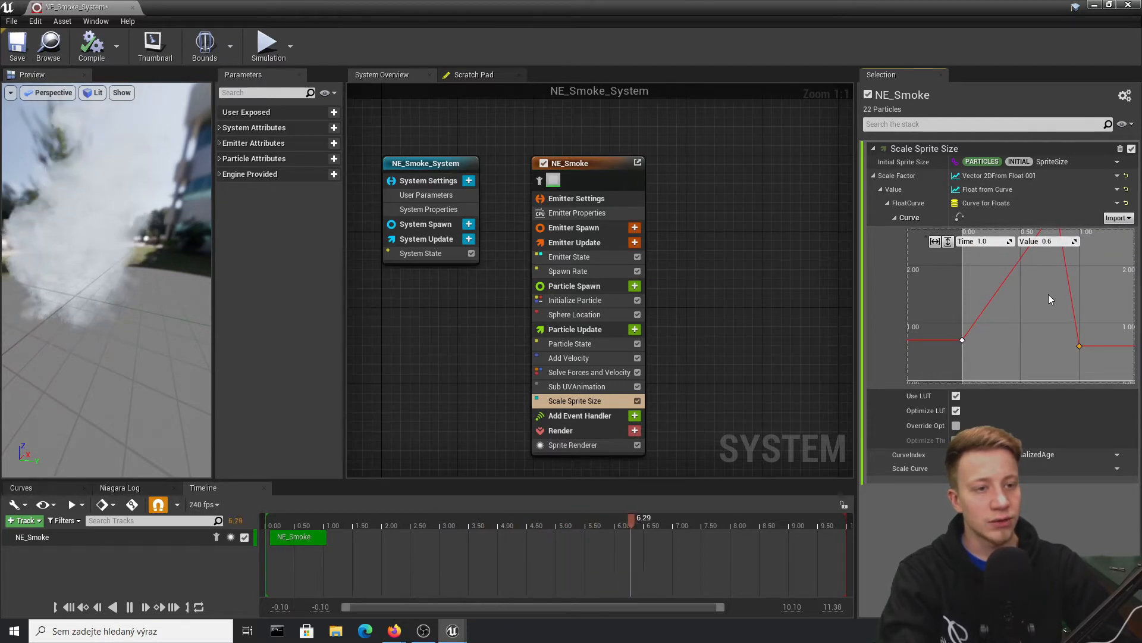
{"action": "key", "text": "Return"}
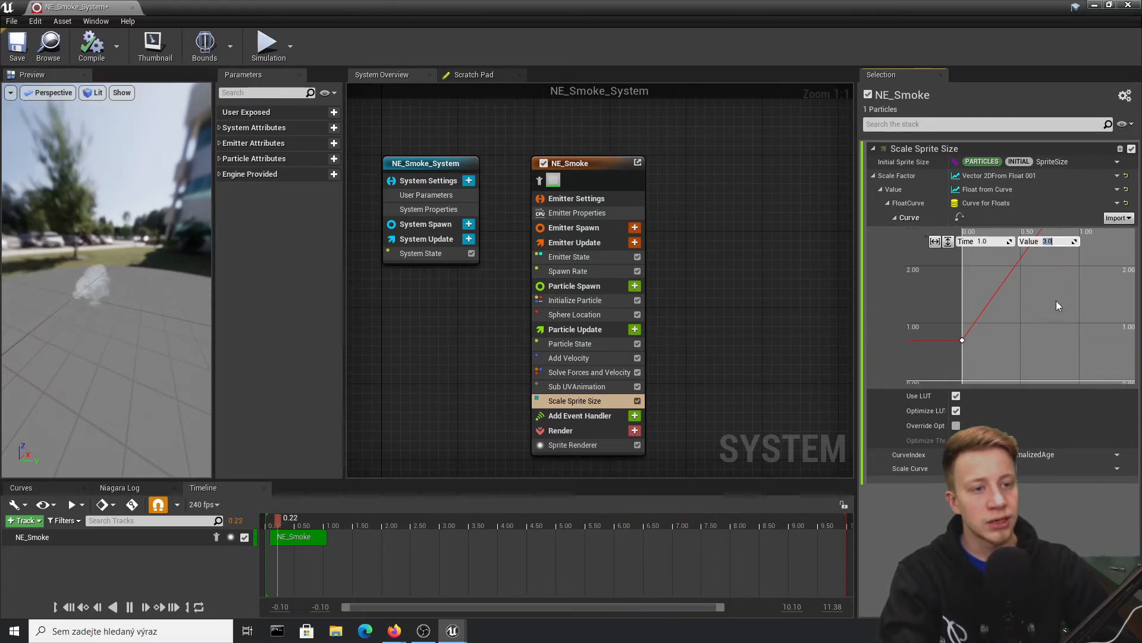
- Select all keys of the Scale Sprite Size curve and set their interpolation to Auto
{"action": "left_click", "coordinate": [1056, 302]}
{"action": "scroll", "coordinate": [1052, 321], "scroll_direction": "down", "scroll_amount": 9}
{"action": "left_click_drag", "start_coordinate": [1063, 352], "coordinate": [972, 231]}
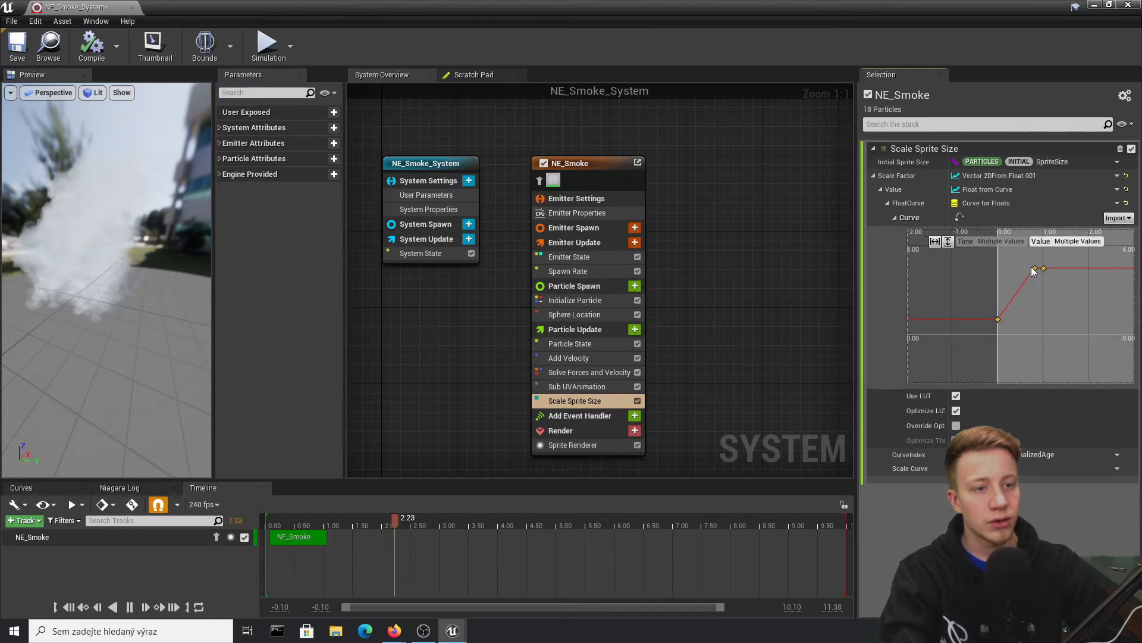
{"action": "right_click", "coordinate": [1037, 268]}
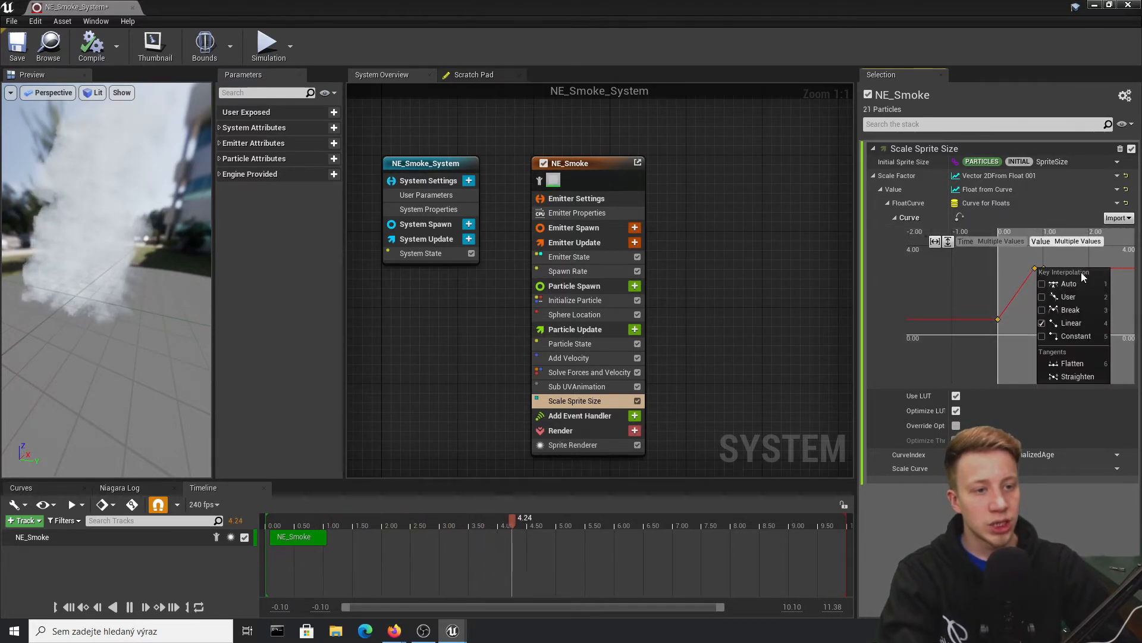
{"action": "left_click", "coordinate": [1067, 282]}
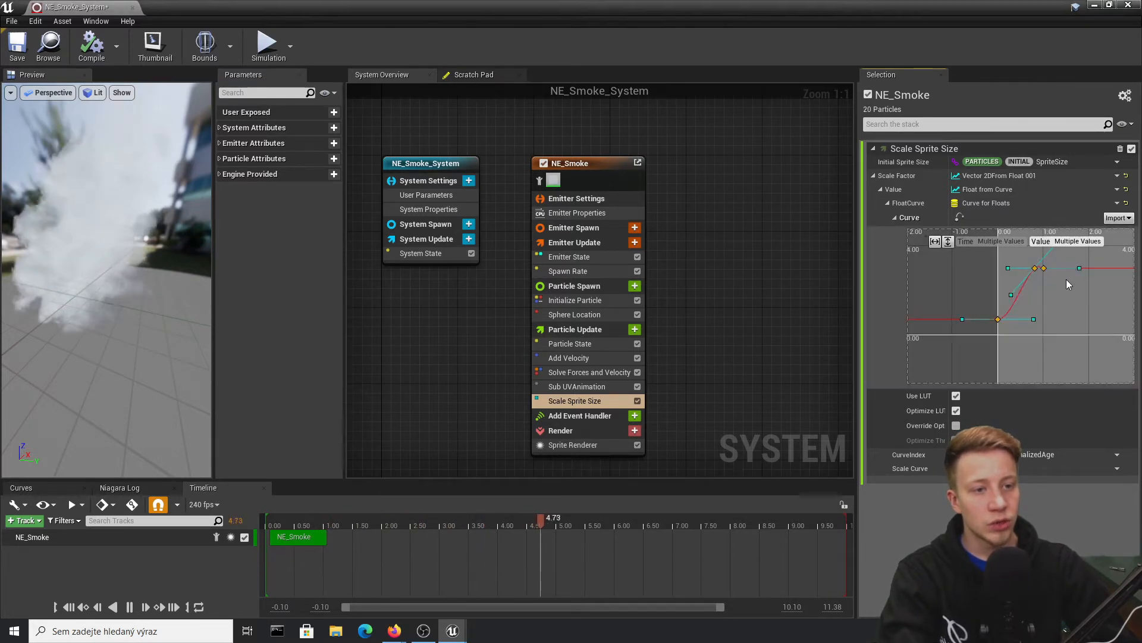
- Save the smoke system and examine the enlarged smoke from several angles in the level viewport
{"action": "left_click", "coordinate": [26, 51]}
{"action": "left_click_drag", "start_coordinate": [466, 5], "coordinate": [532, 447]}
{"action": "right_click_drag", "start_coordinate": [566, 279], "coordinate": [630, 214]}
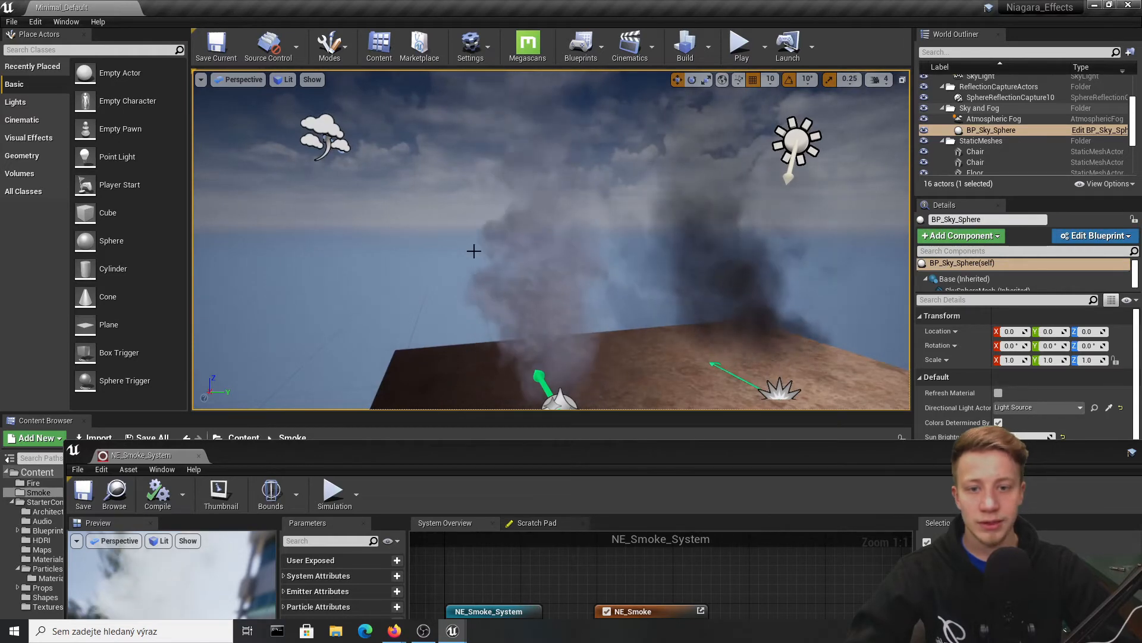
{"action": "right_click_drag", "start_coordinate": [474, 250], "coordinate": [545, 280]}
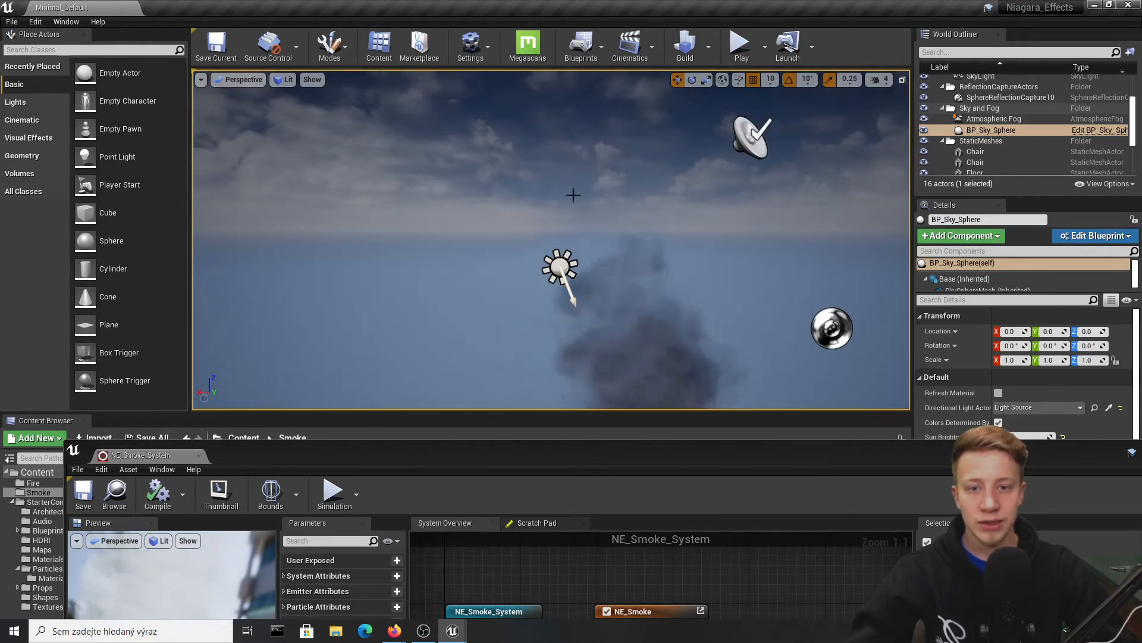
{"action": "key", "text": "s"}
{"action": "right_click_drag", "start_coordinate": [619, 310], "coordinate": [643, 330]}
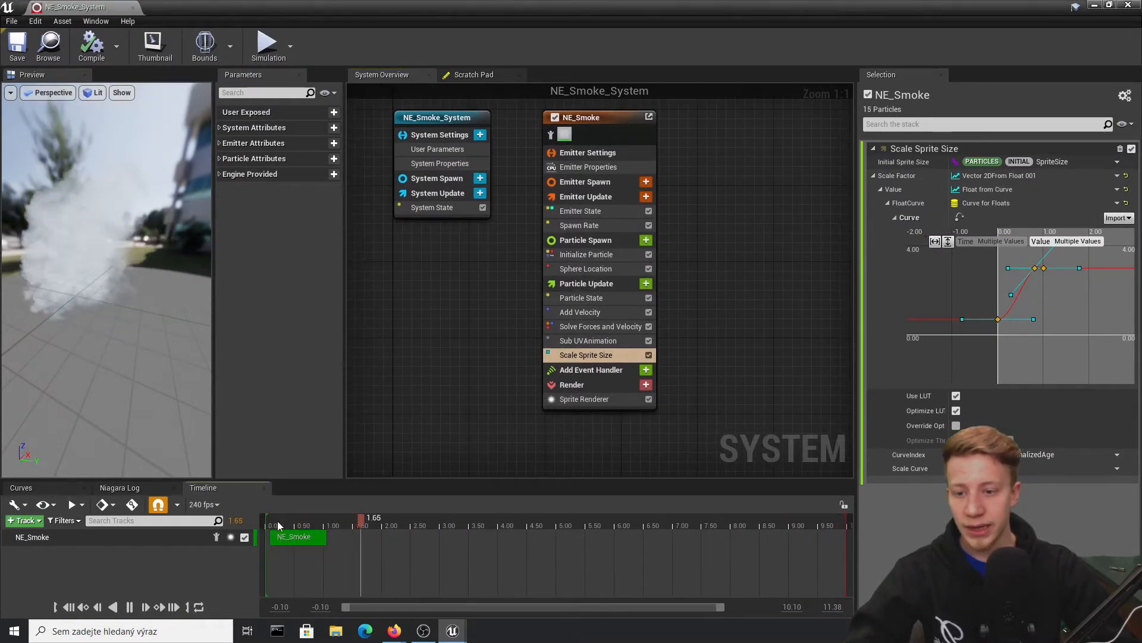
- Add a Scale Color module to the Particle Update group of the NE_Smoke emitter
{"action": "left_click", "coordinate": [277, 520]}
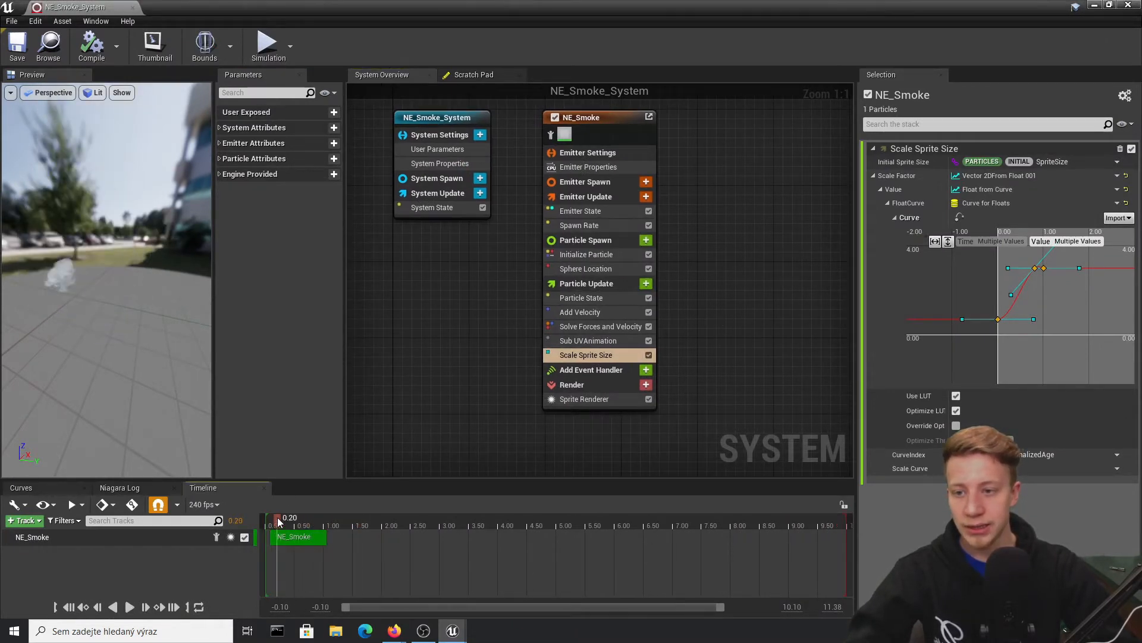
{"action": "left_click", "coordinate": [638, 284]}
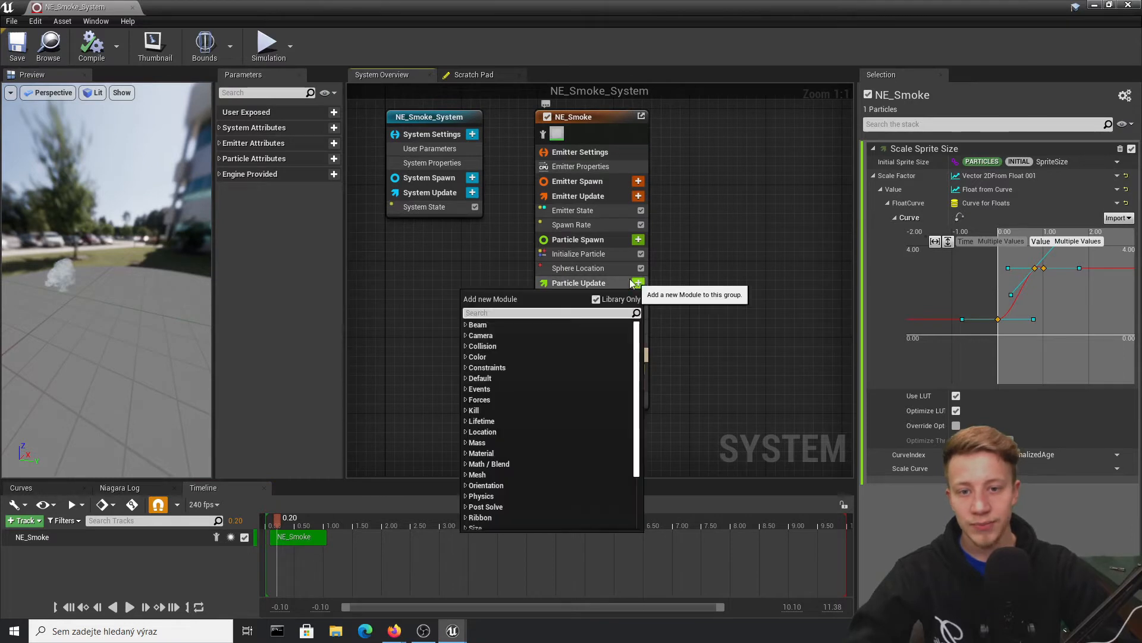
{"action": "type", "text": "scale"}
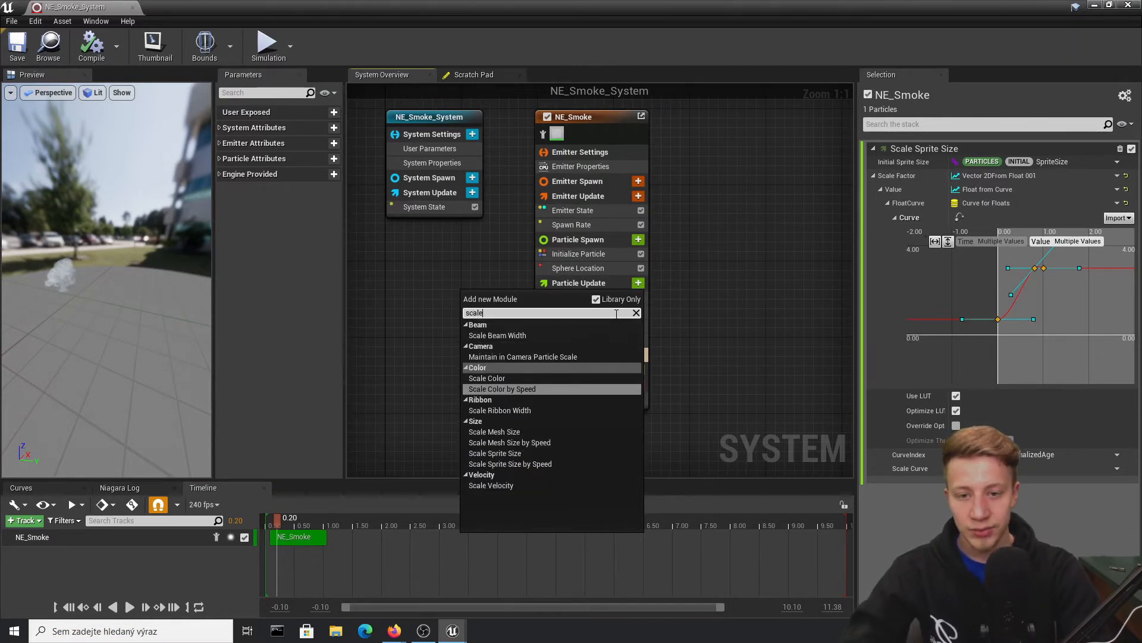
{"action": "key", "text": "Down"}
{"action": "key", "text": "Down"}
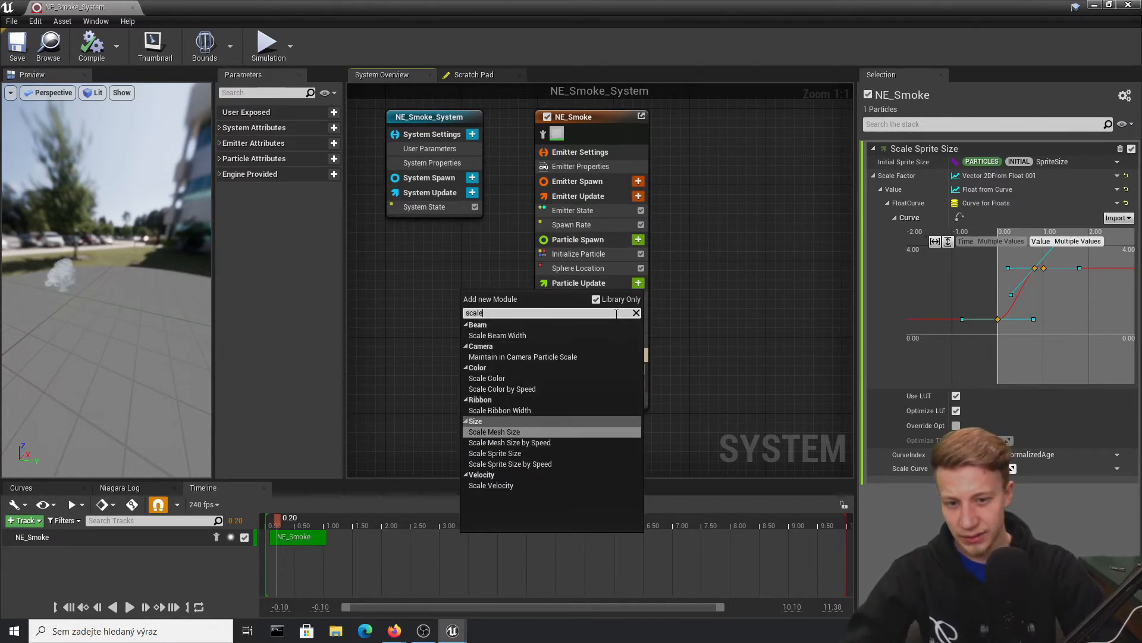
{"action": "key", "text": "Up"}
{"action": "key", "text": "Up"}
{"action": "key", "text": "Return"}
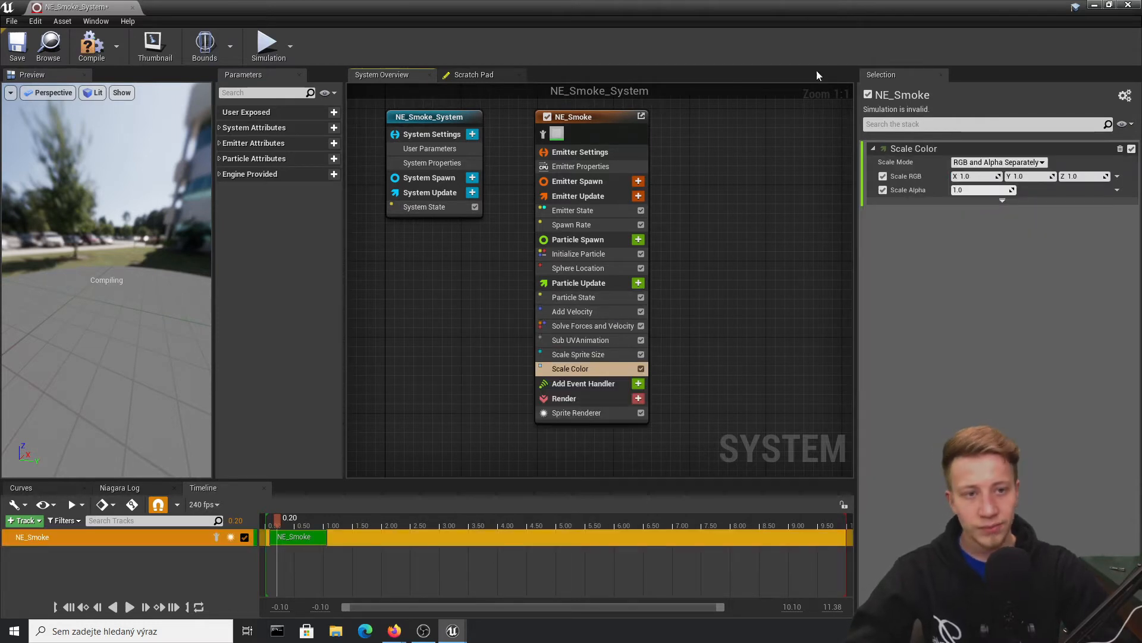
- Disable Scale RGB in the Scale Color module and drive Scale Alpha with a Float from Curve input
{"action": "left_click", "coordinate": [883, 176]}
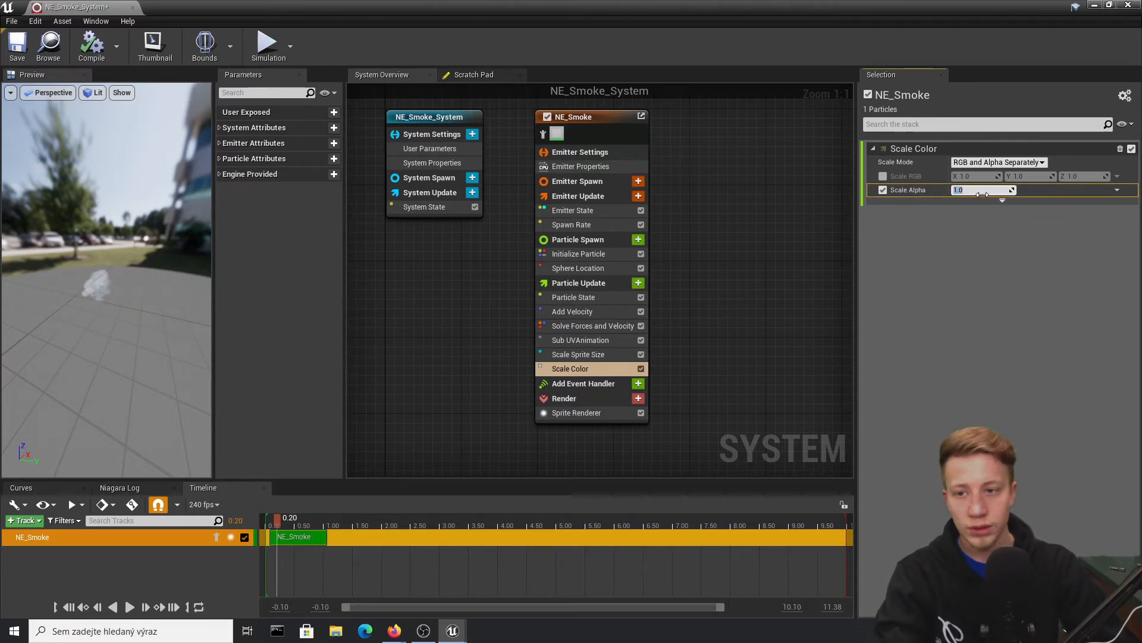
{"action": "left_click", "coordinate": [1119, 190]}
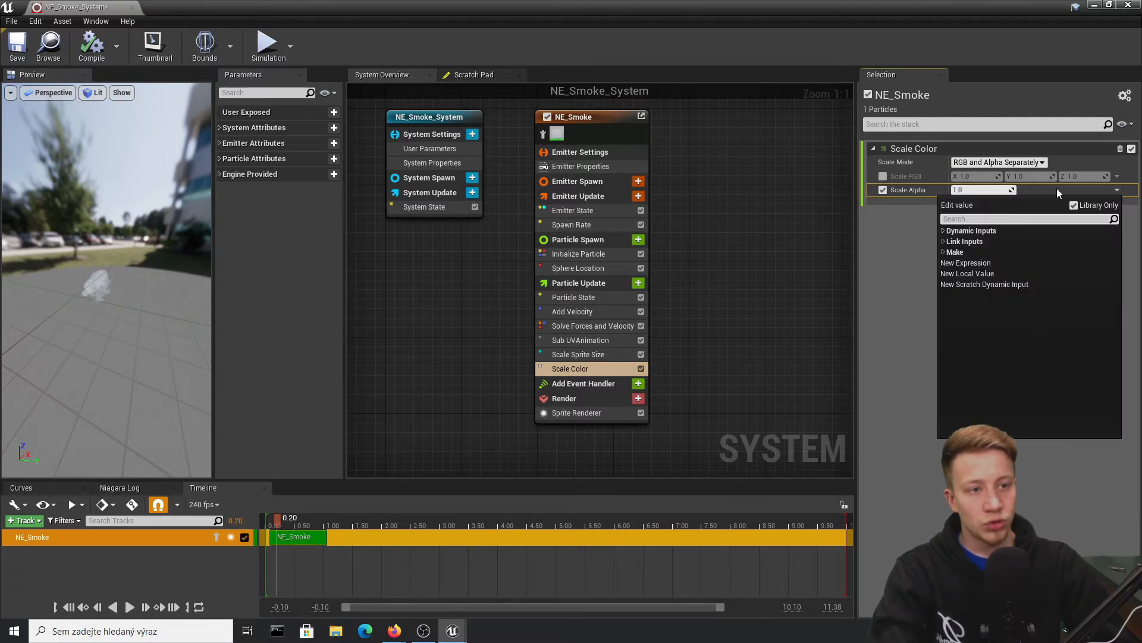
{"action": "type", "text": "curv"}
{"action": "key", "text": "Return"}
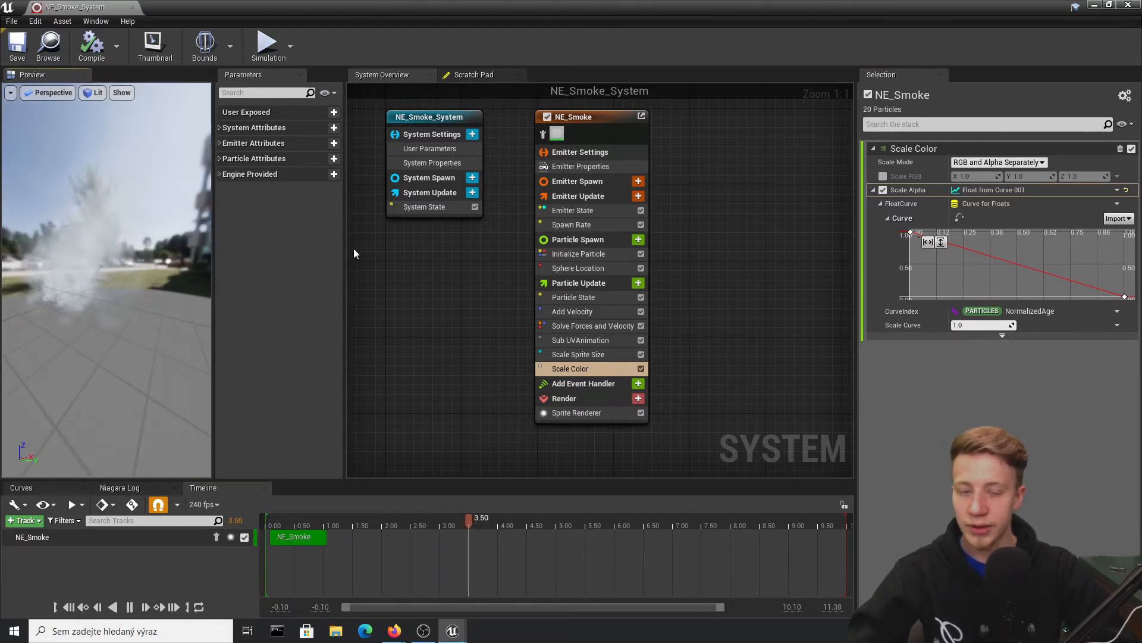
- Inspect the start and end keys of the Scale Alpha curve and check the smoke's fading in the level viewport
{"action": "left_click", "coordinate": [910, 232]}
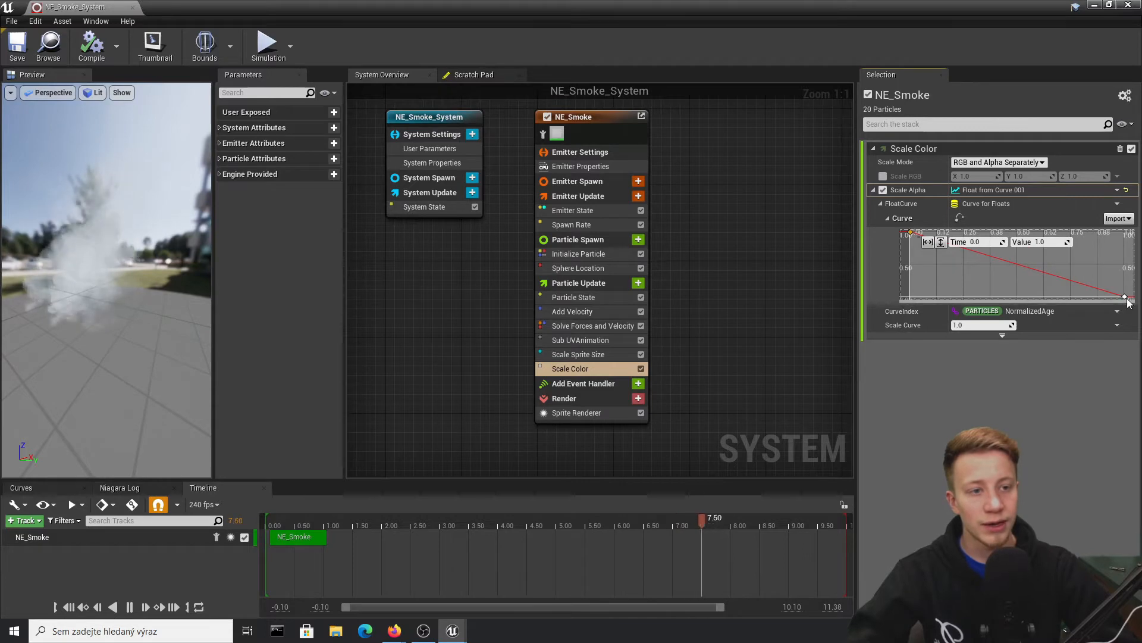
{"action": "left_click", "coordinate": [1110, 292]}
{"action": "left_click_drag", "start_coordinate": [827, 7], "coordinate": [803, 554]}
{"action": "right_click_drag", "start_coordinate": [661, 357], "coordinate": [631, 333]}
{"action": "double_click", "coordinate": [652, 565]}
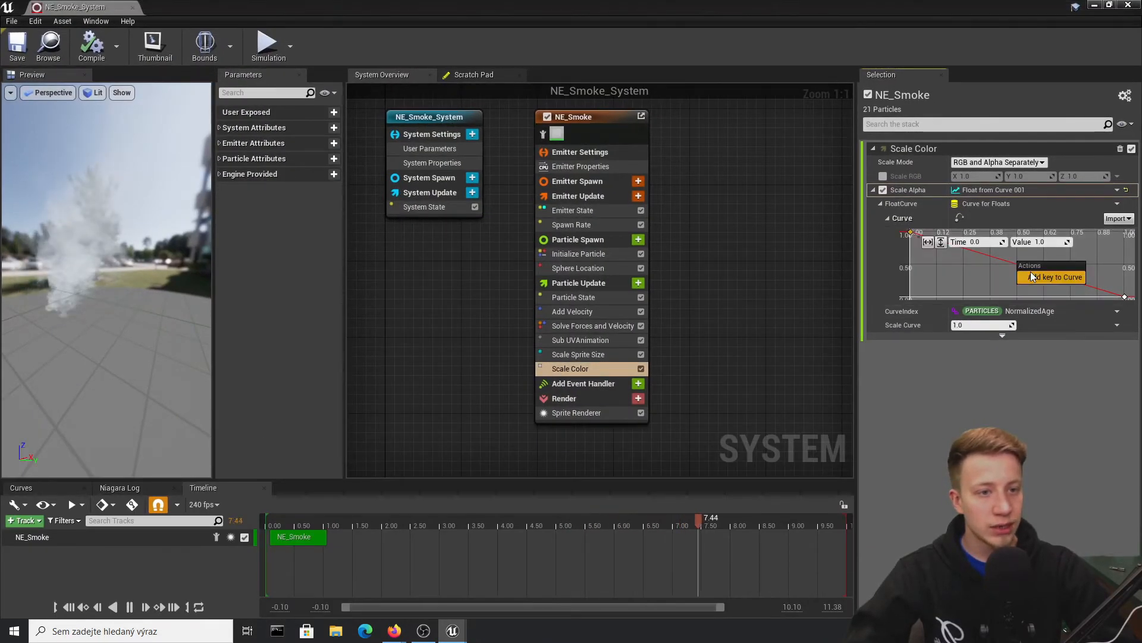
- Add a middle key at time 0.4 and value 1.0 to the Scale Alpha curve, and set all keys to User interpolation
{"action": "middle_click", "coordinate": [1016, 263]}
{"action": "left_click", "coordinate": [976, 241]}
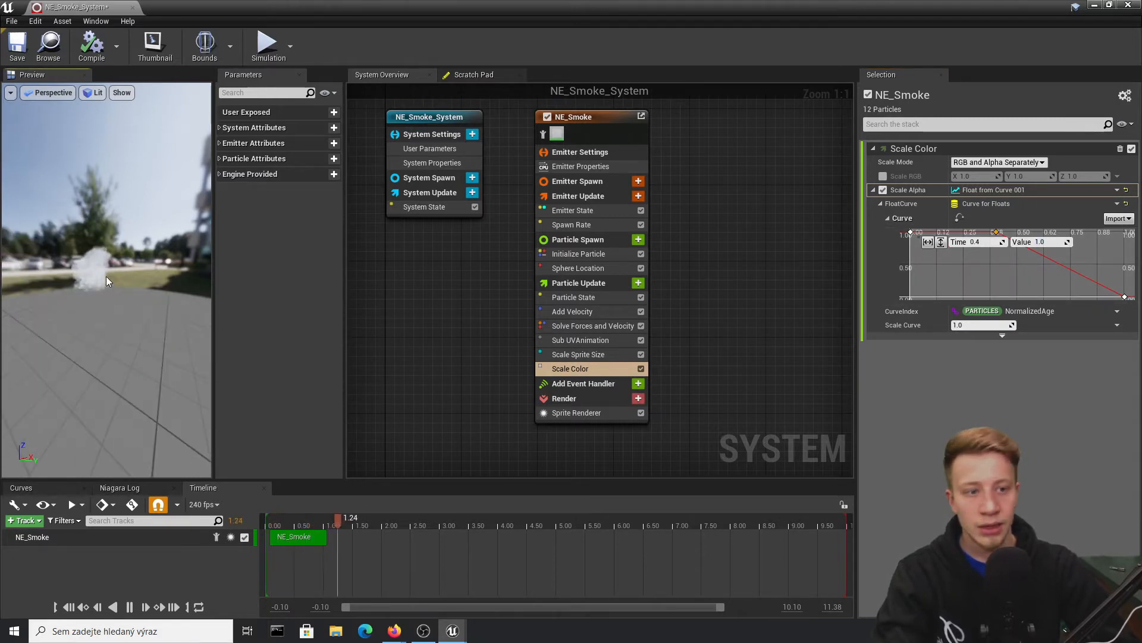
{"action": "left_click", "coordinate": [1124, 297]}
{"action": "scroll", "coordinate": [1074, 265], "scroll_direction": "down", "scroll_amount": 4}
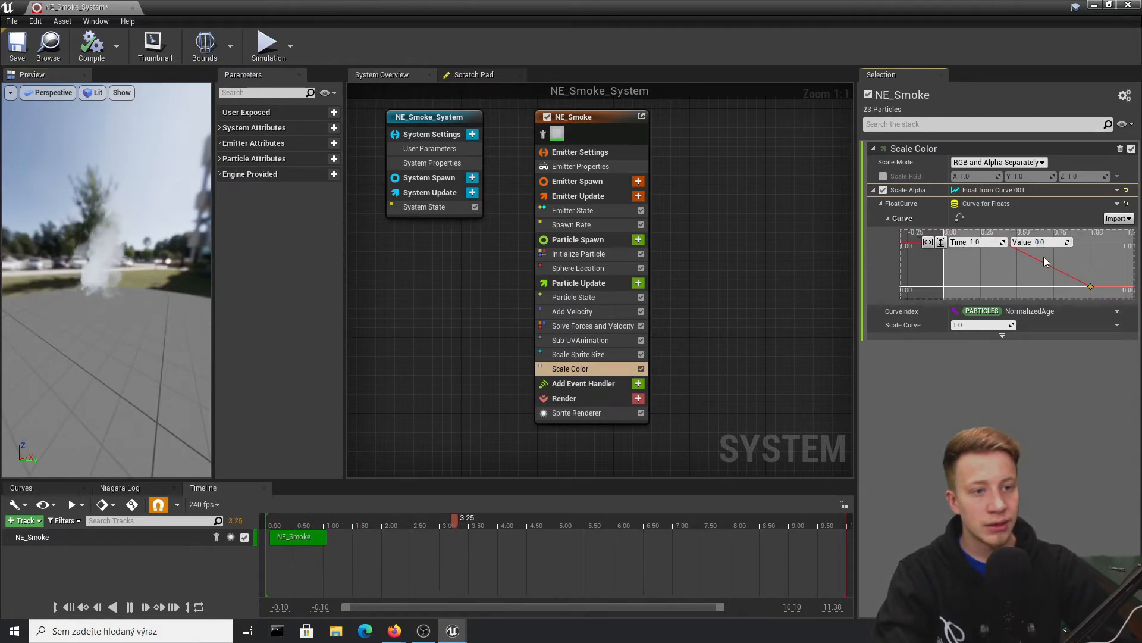
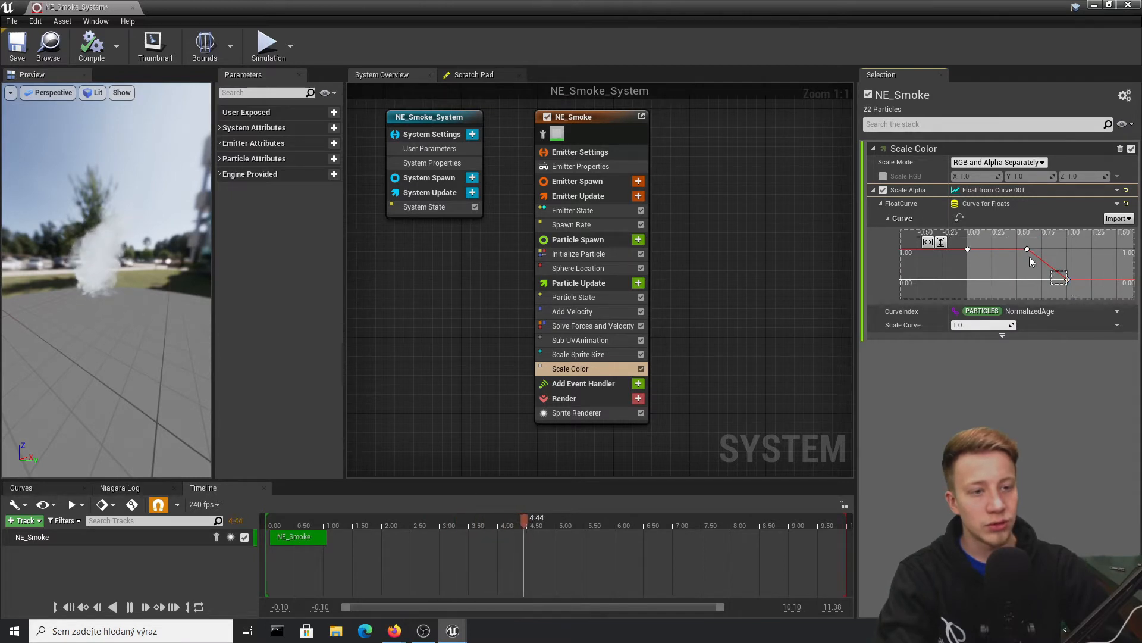
{"action": "right_click", "coordinate": [1068, 280]}
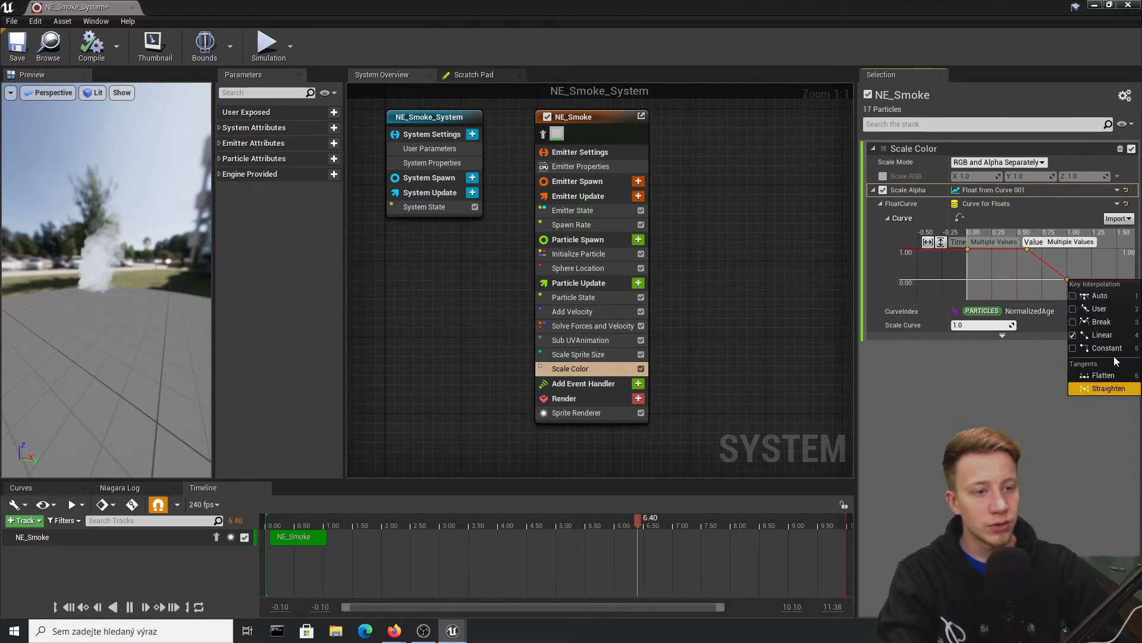
{"action": "left_click", "coordinate": [1100, 309]}
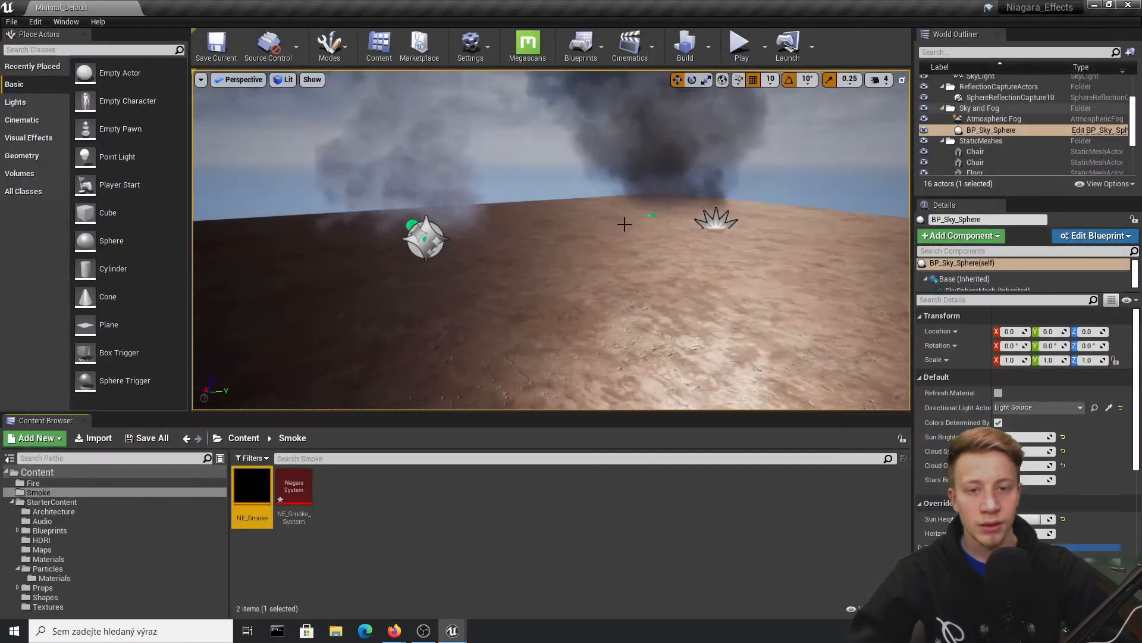
- Examine the smoke in the level viewport, and reopen NE_Smoke_System to review the Add Velocity settings
{"action": "right_click_drag", "start_coordinate": [624, 224], "coordinate": [485, 188]}
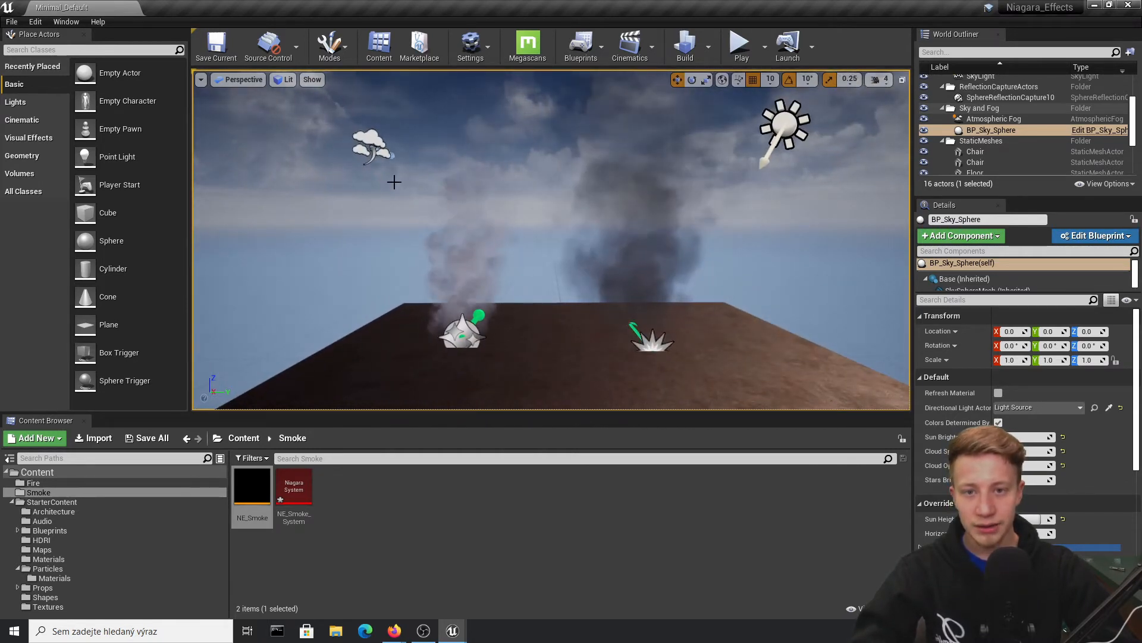
{"action": "double_click", "coordinate": [305, 506]}
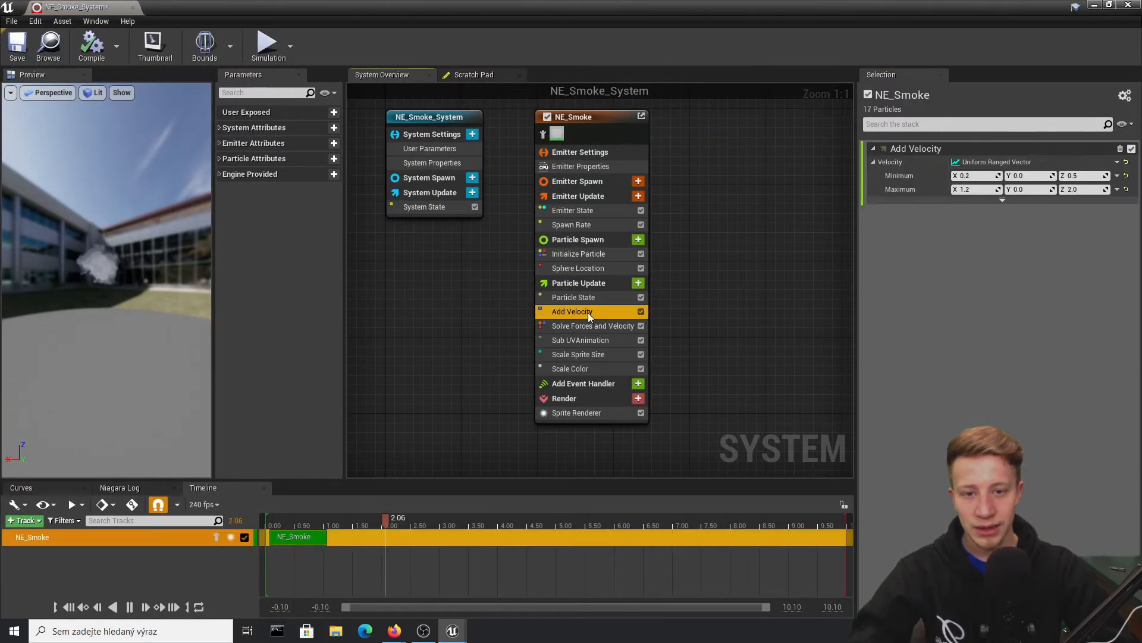
{"action": "left_click", "coordinate": [589, 313]}
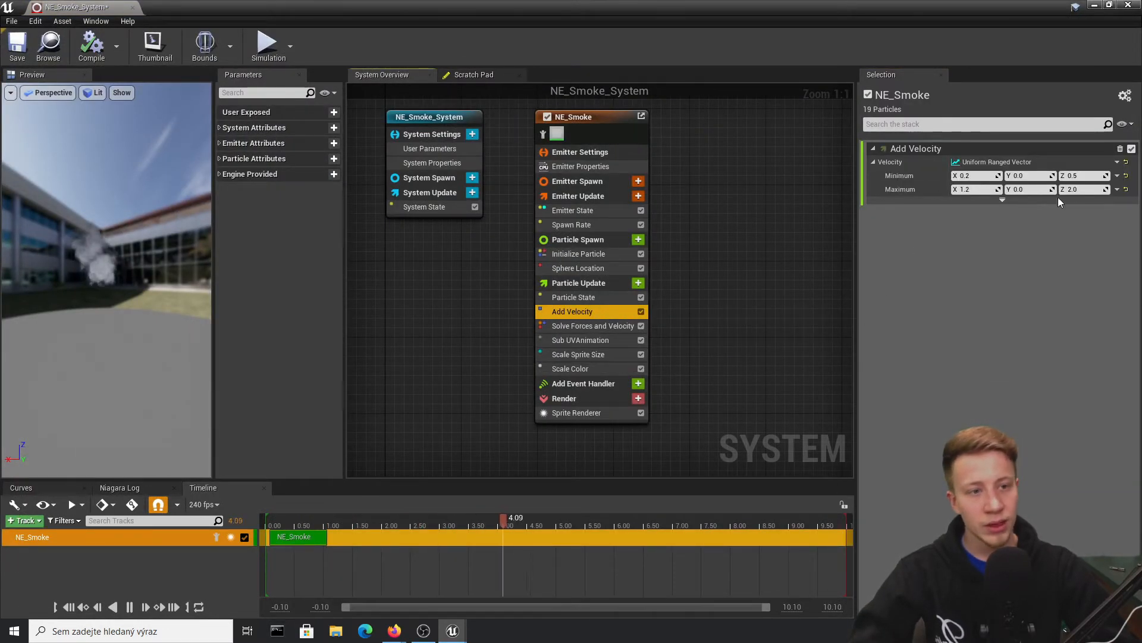
- Add a Vector Noise Force module to Particle Update and place it directly above Solve Forces and Velocity
{"action": "left_click", "coordinate": [638, 283]}
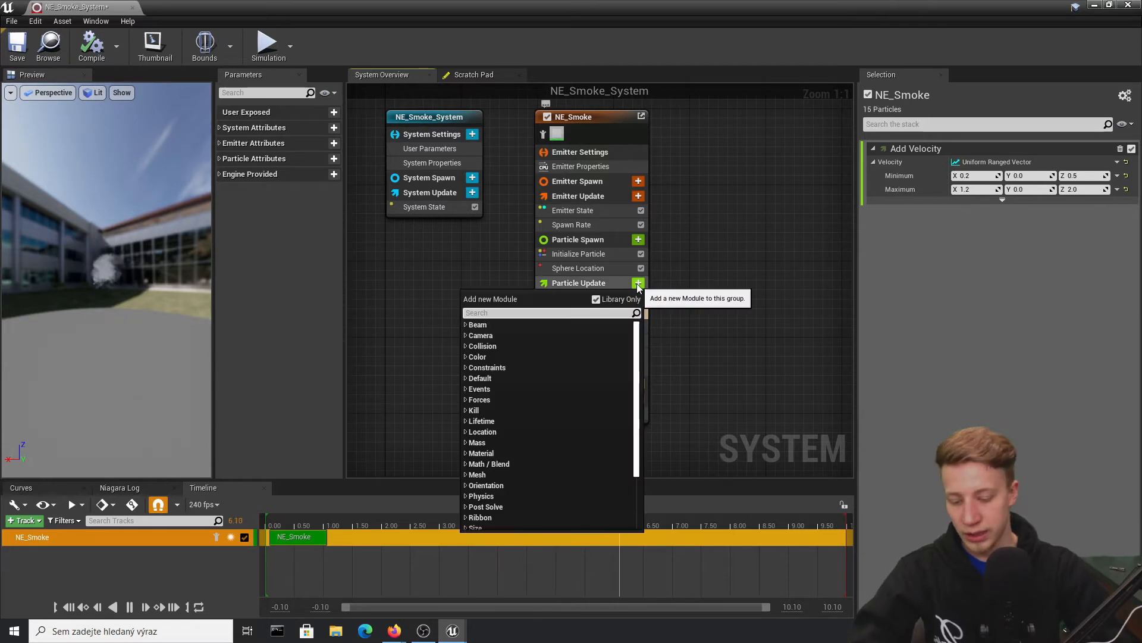
{"action": "type", "text": "ran"}
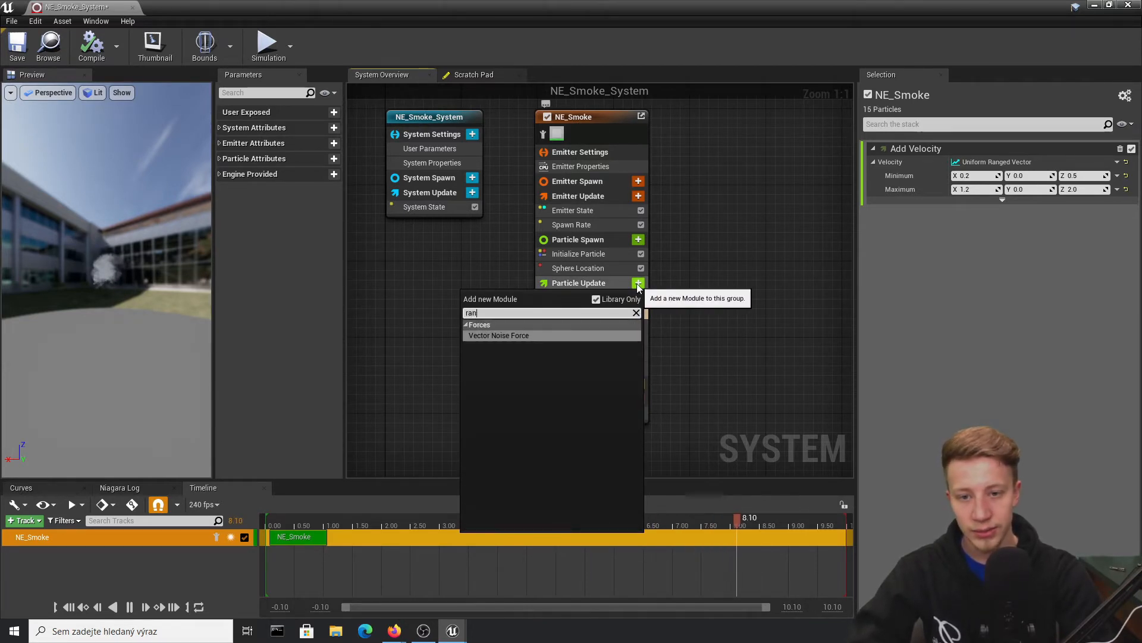
{"action": "type", "text": "fom"}
{"action": "key", "text": "Return"}
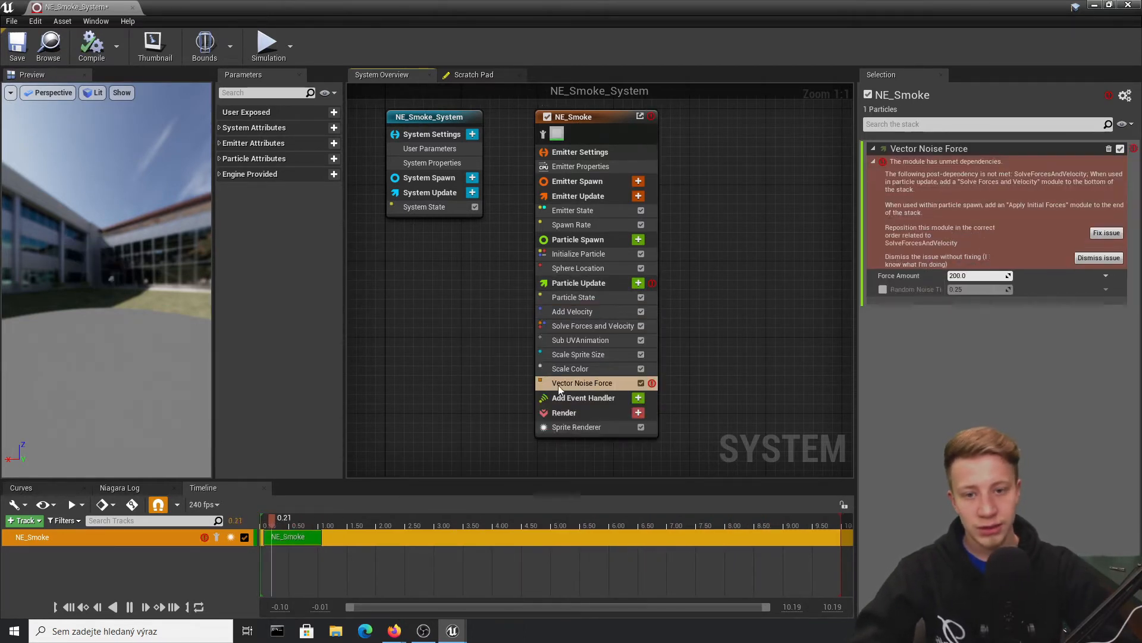
{"action": "left_click_drag", "start_coordinate": [584, 383], "coordinate": [598, 334]}
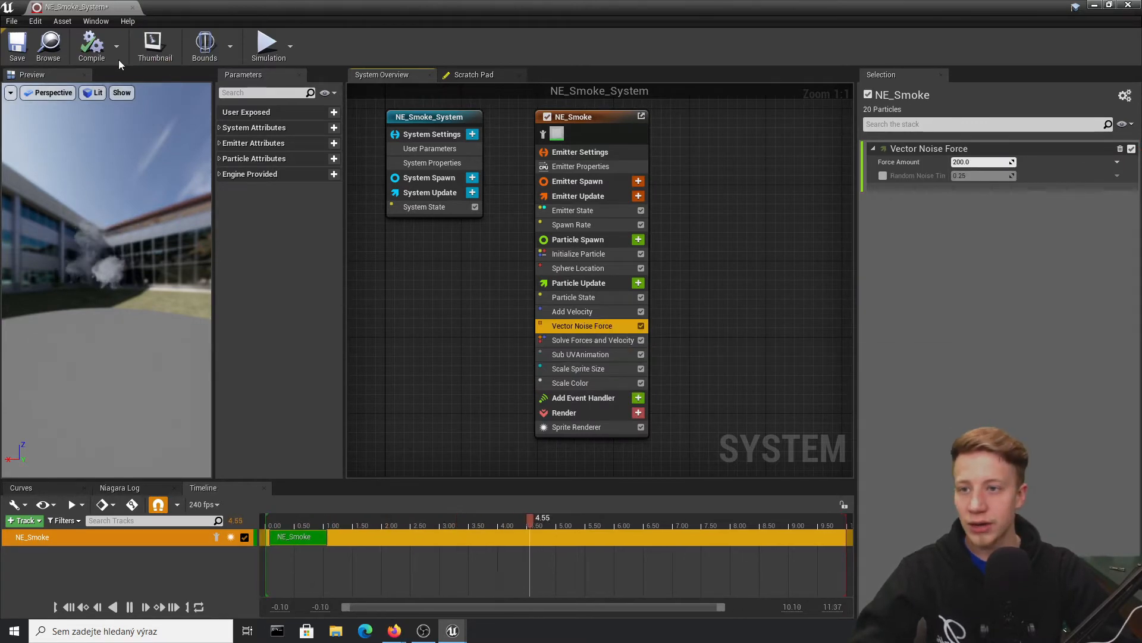
- Examine how the smoke moves with the noise force in the level viewport, and return to NE_Smoke_System
{"action": "left_click_drag", "start_coordinate": [526, 6], "coordinate": [542, 463]}
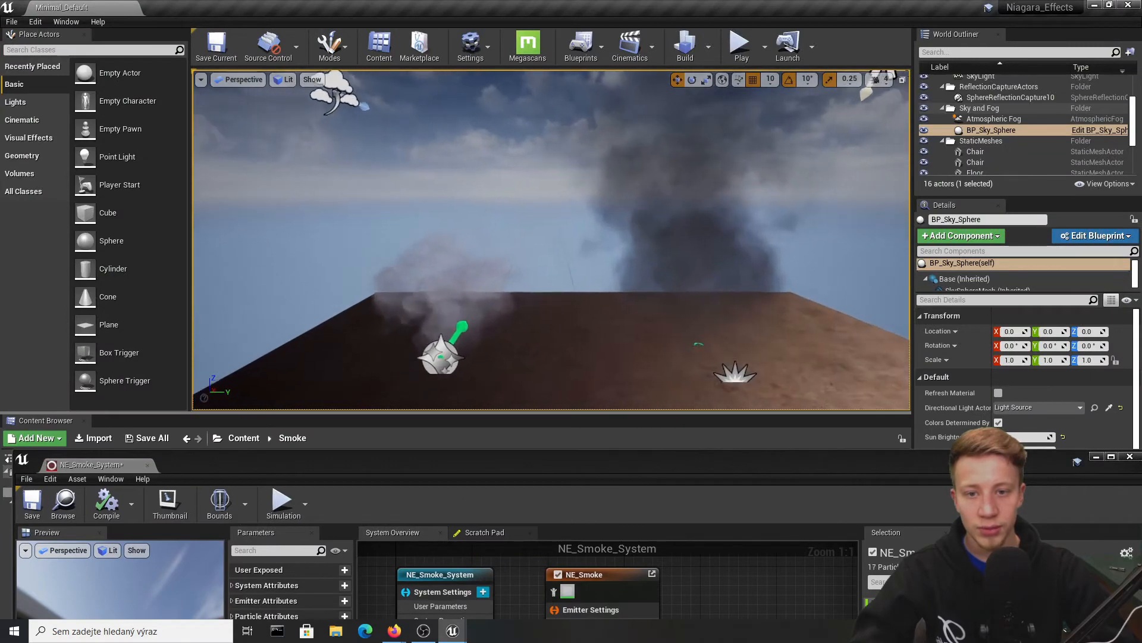
{"action": "right_click_drag", "start_coordinate": [551, 240], "coordinate": [536, 185]}
{"action": "key", "text": "a"}
{"action": "right_click_drag", "start_coordinate": [551, 240], "coordinate": [607, 244]}
{"action": "key", "text": "a"}
{"action": "key", "text": "d"}
{"action": "left_click_drag", "start_coordinate": [543, 487], "coordinate": [551, 3]}
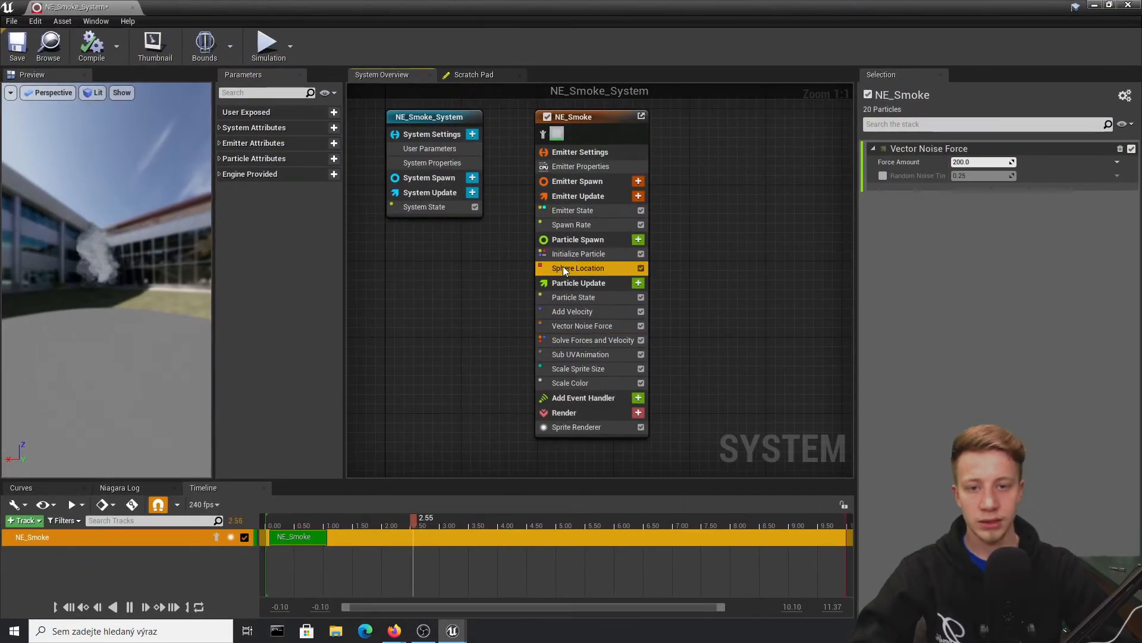
- Set the emitter's SpawnRate to 20.0 and check the smoke's density in the level viewport
{"action": "left_click", "coordinate": [570, 254]}
{"action": "left_click", "coordinate": [588, 226]}
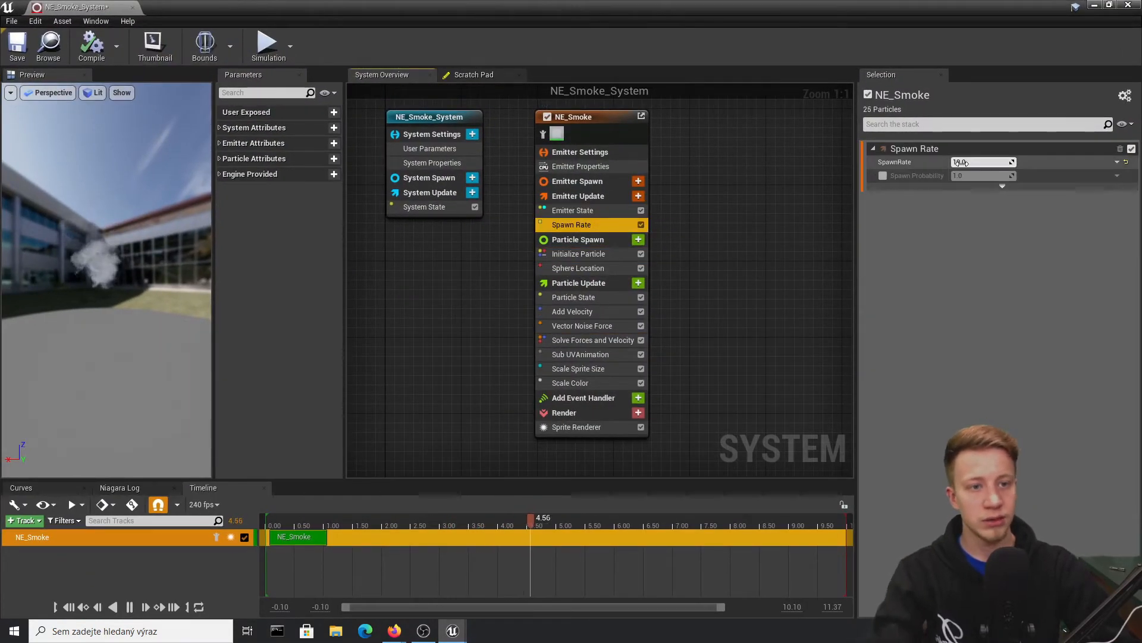
{"action": "double_click", "coordinate": [842, 7]}
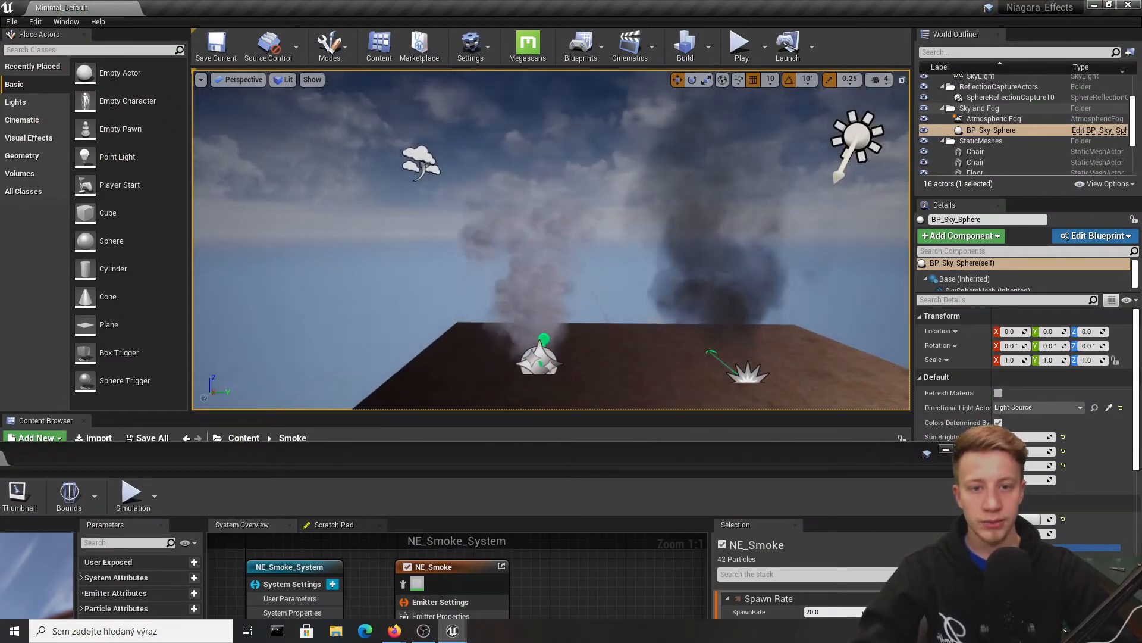
{"action": "key", "text": "d"}
{"action": "key", "text": "a"}
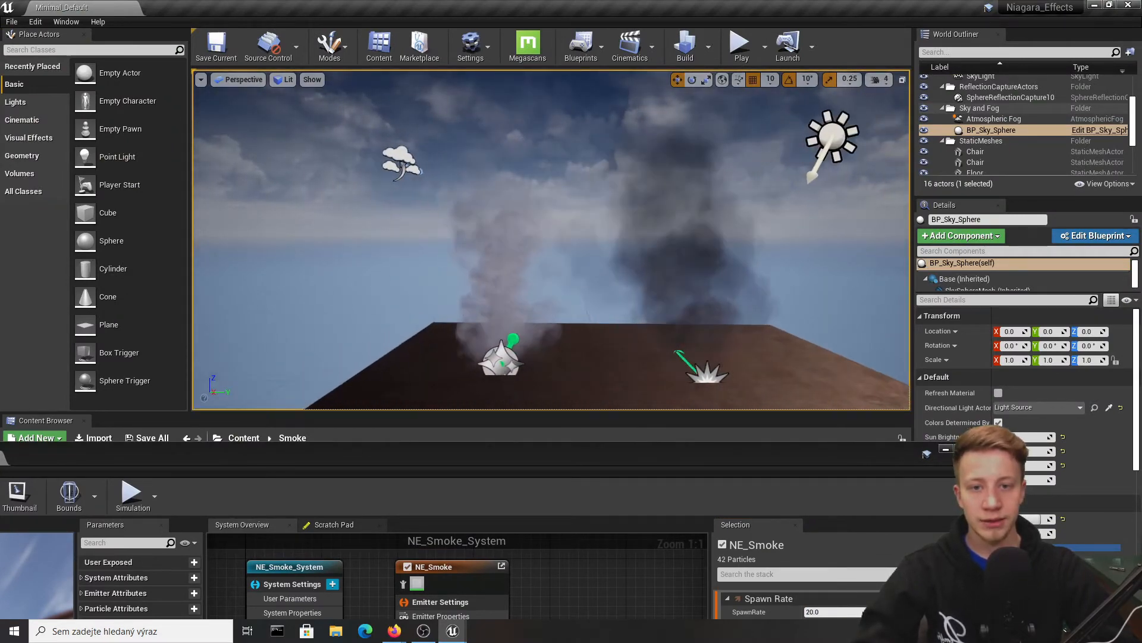
{"action": "key", "text": "a"}
{"action": "right_click_drag", "start_coordinate": [551, 240], "coordinate": [530, 256]}
{"action": "key", "text": "d"}
{"action": "key", "text": "w"}
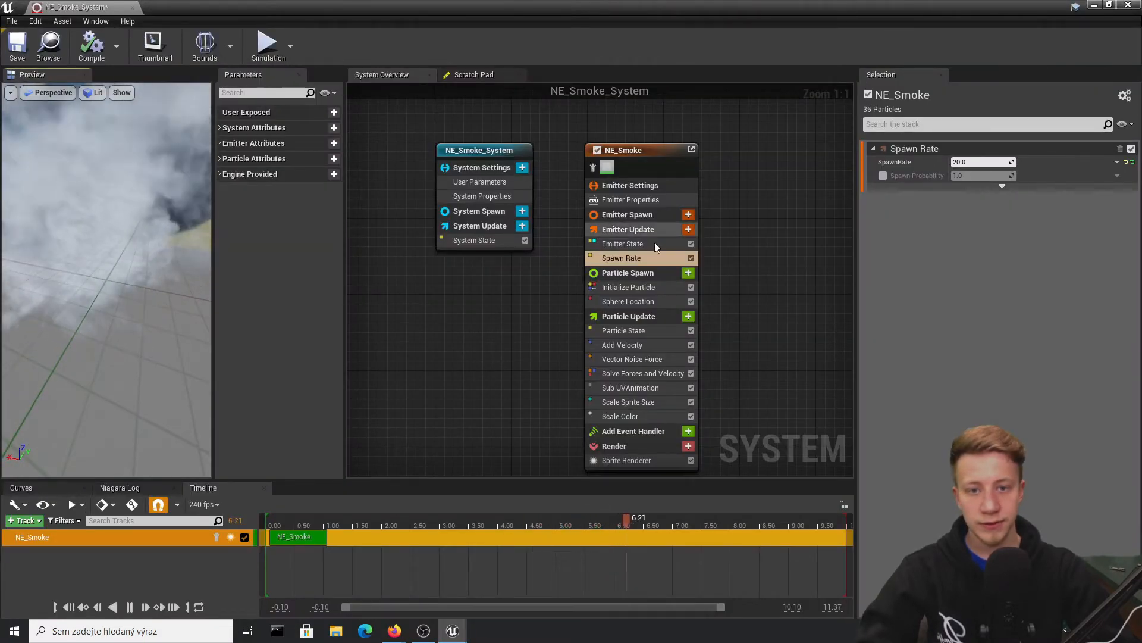
- Set the Sphere Radius in the Sphere Location module to 20
{"action": "left_click", "coordinate": [630, 288]}
{"action": "left_click", "coordinate": [629, 302]}
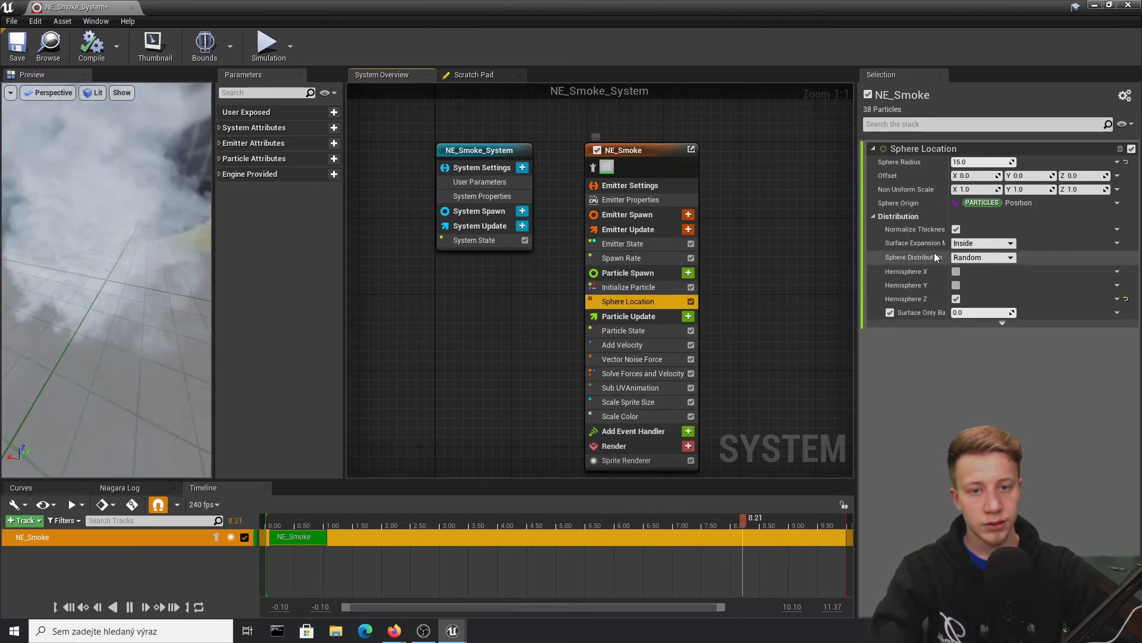
{"action": "left_click", "coordinate": [981, 162]}
{"action": "type", "text": "20"}
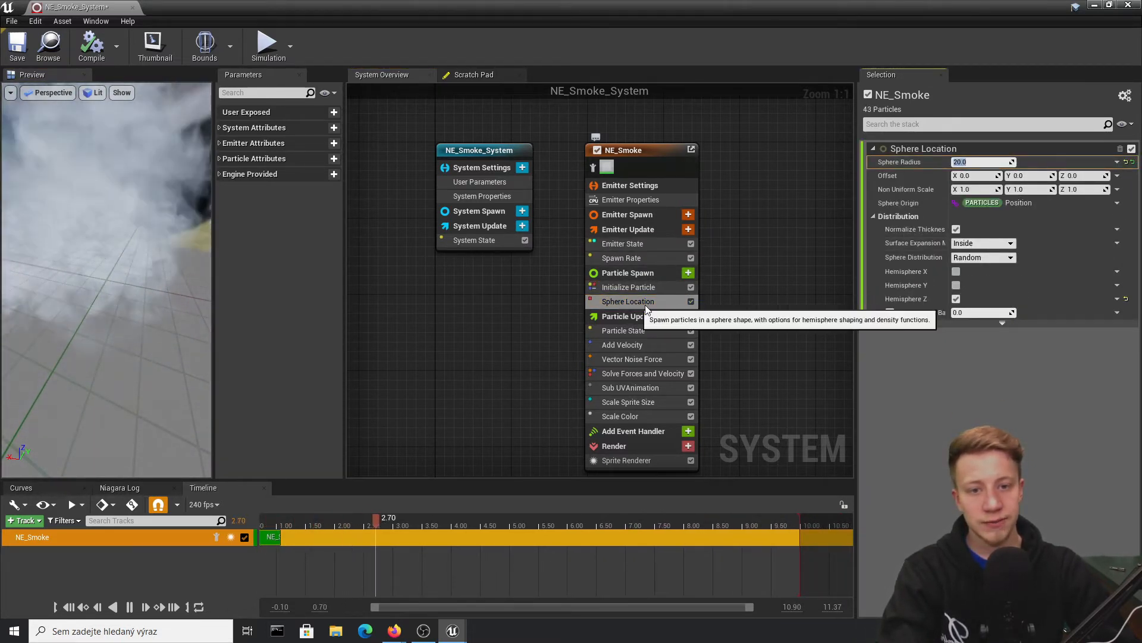
- Review the emitter's spawn and update modules, and set the maximum Z of Add Velocity to 1.5
{"action": "left_click", "coordinate": [639, 257]}
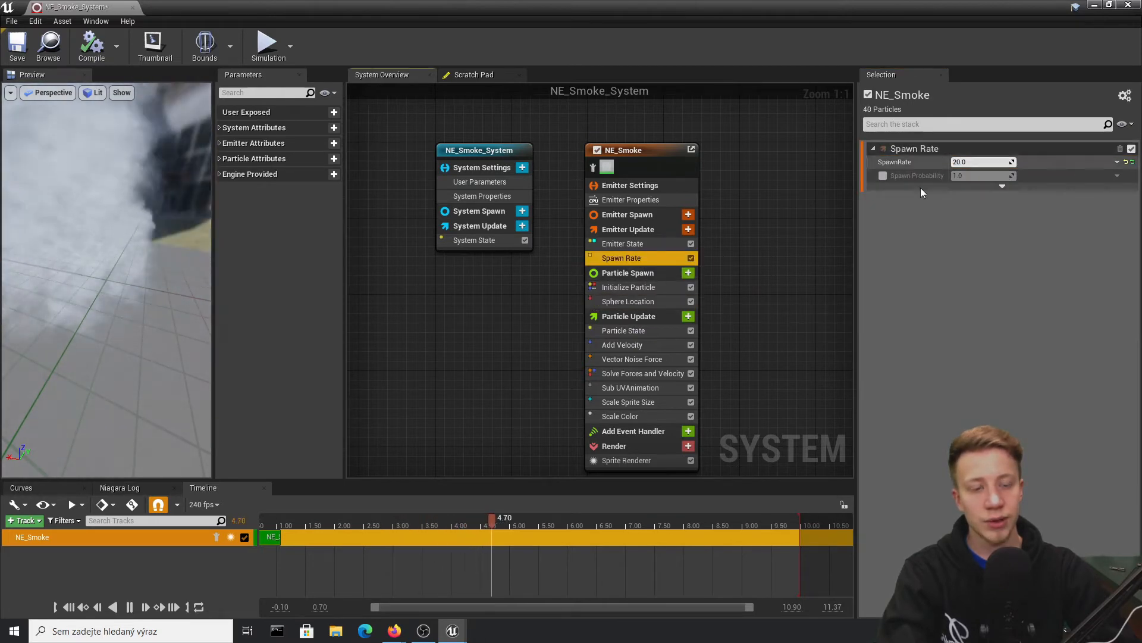
{"action": "left_click", "coordinate": [631, 302]}
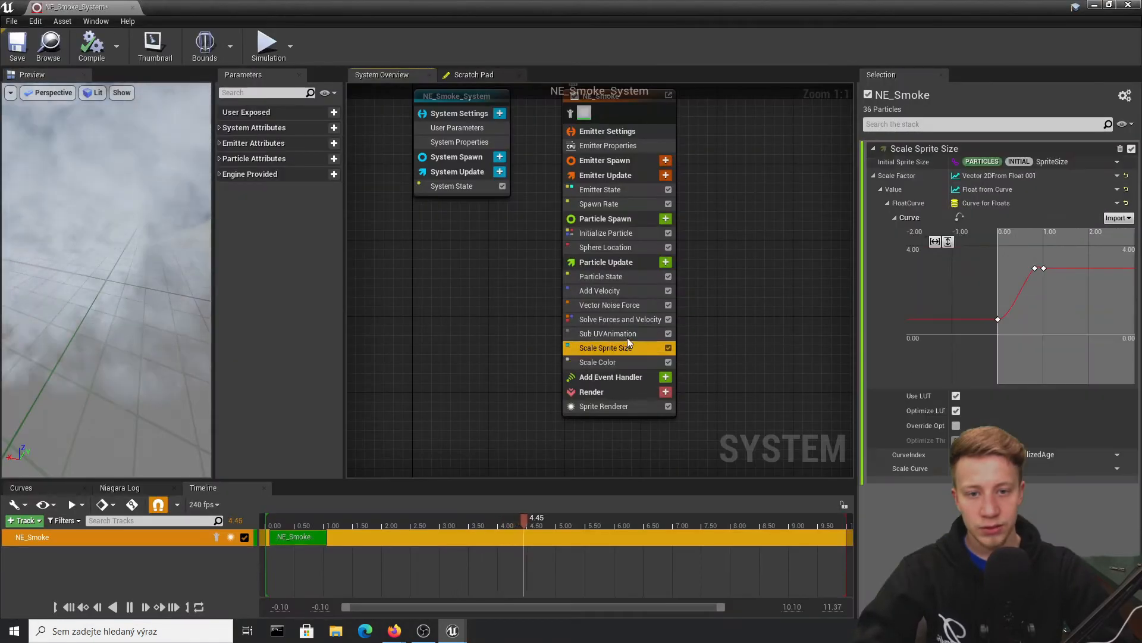
{"action": "left_click", "coordinate": [628, 319]}
{"action": "left_click", "coordinate": [630, 306]}
{"action": "left_click", "coordinate": [628, 293]}
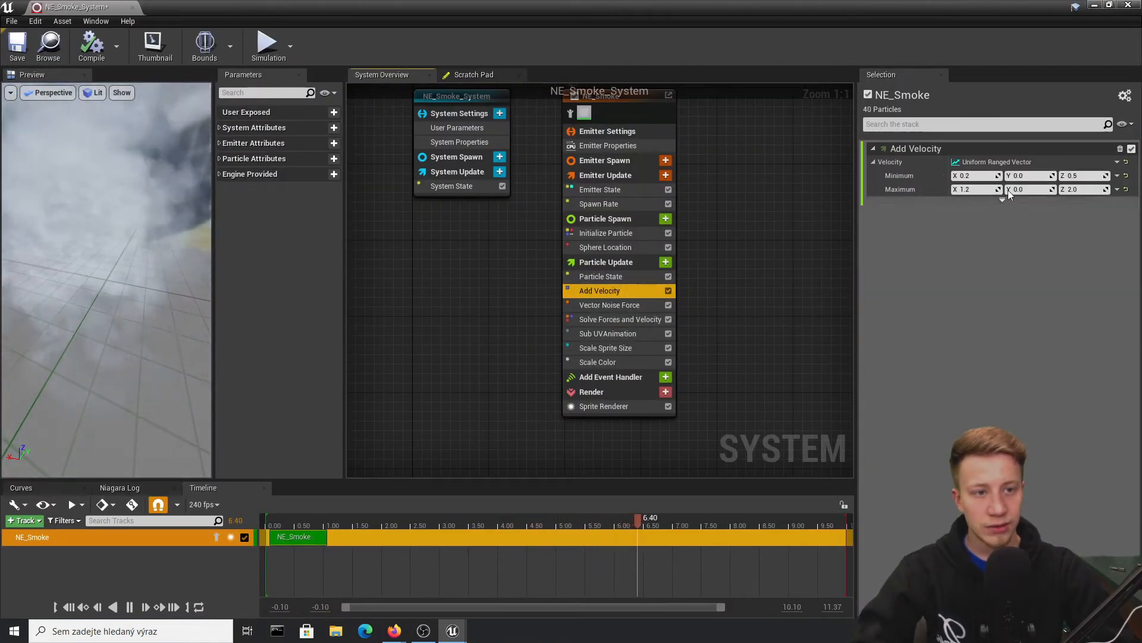
{"action": "left_click", "coordinate": [1067, 189]}
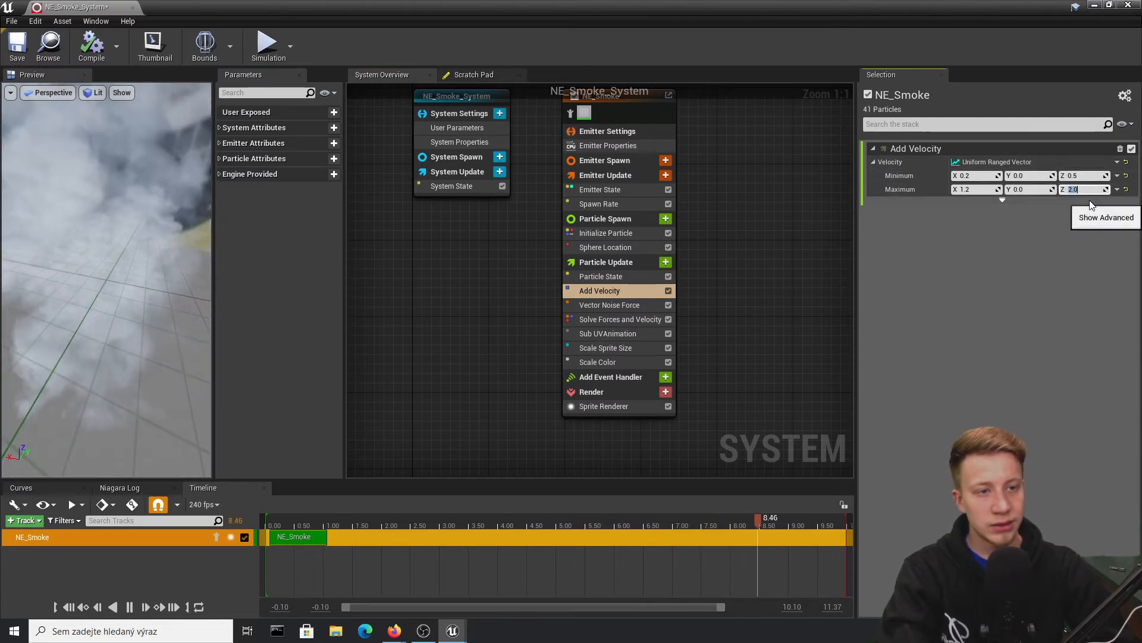
{"action": "type", "text": "1.5"}
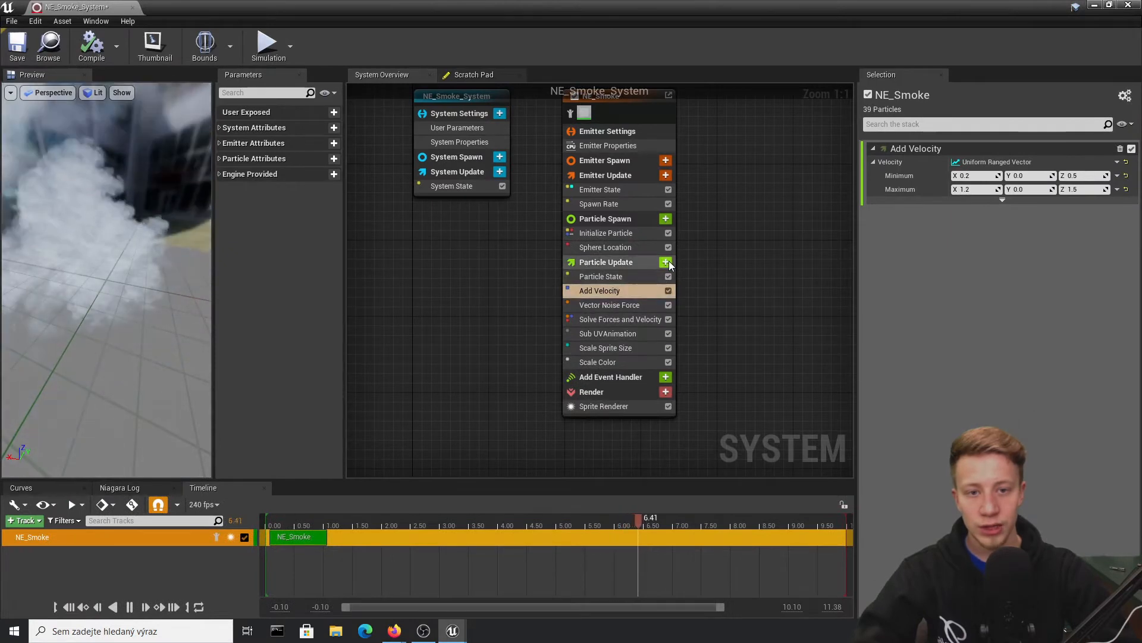
- Add a Drag module to Particle Update and place it directly above Solve Forces and Velocity
{"action": "left_click", "coordinate": [665, 262]}
{"action": "type", "text": "drag"}
{"action": "key", "text": "Return"}
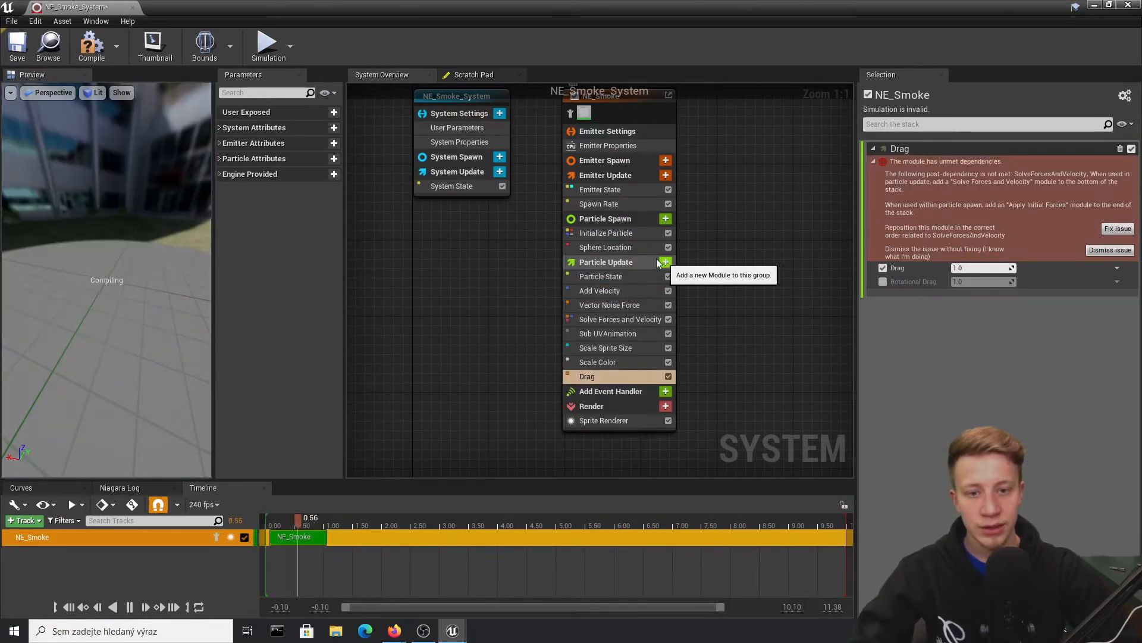
{"action": "left_click_drag", "start_coordinate": [634, 373], "coordinate": [639, 311]}
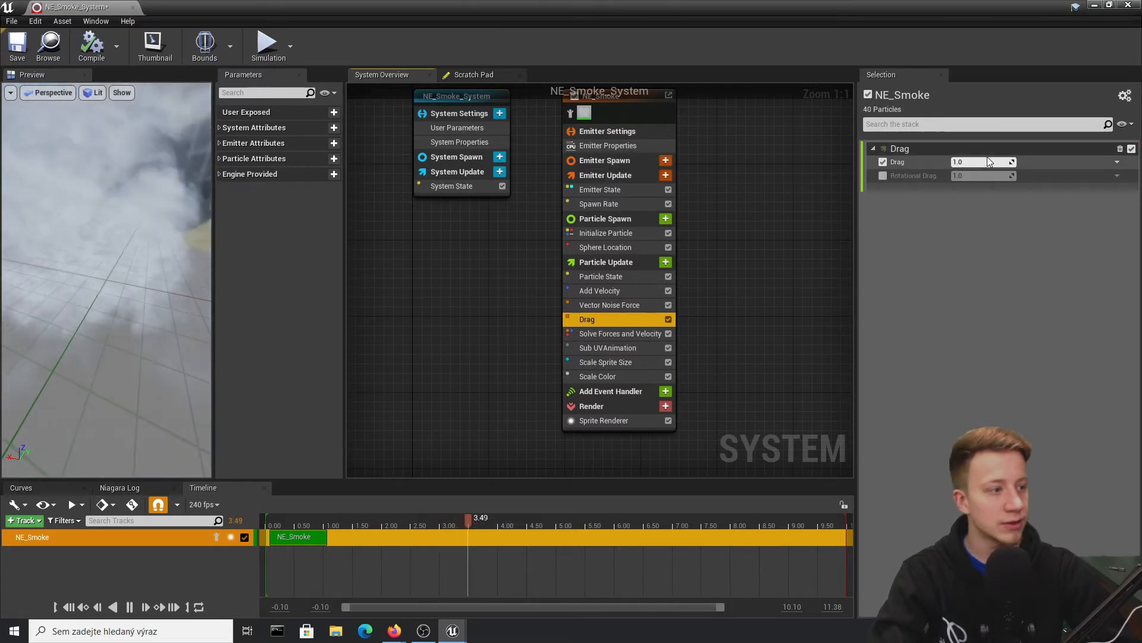
- Check the smoke in the level viewport and set the Drag value to 0.6
{"action": "left_click", "coordinate": [984, 163]}
{"action": "left_click_drag", "start_coordinate": [636, 6], "coordinate": [604, 411]}
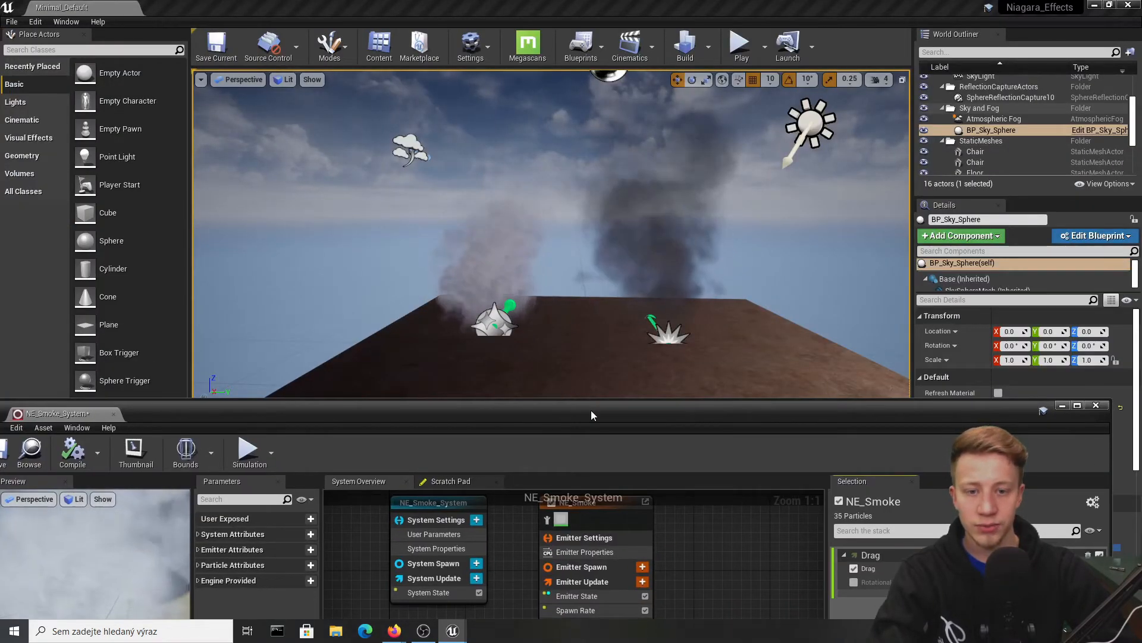
{"action": "left_click_drag", "start_coordinate": [592, 419], "coordinate": [592, 2]}
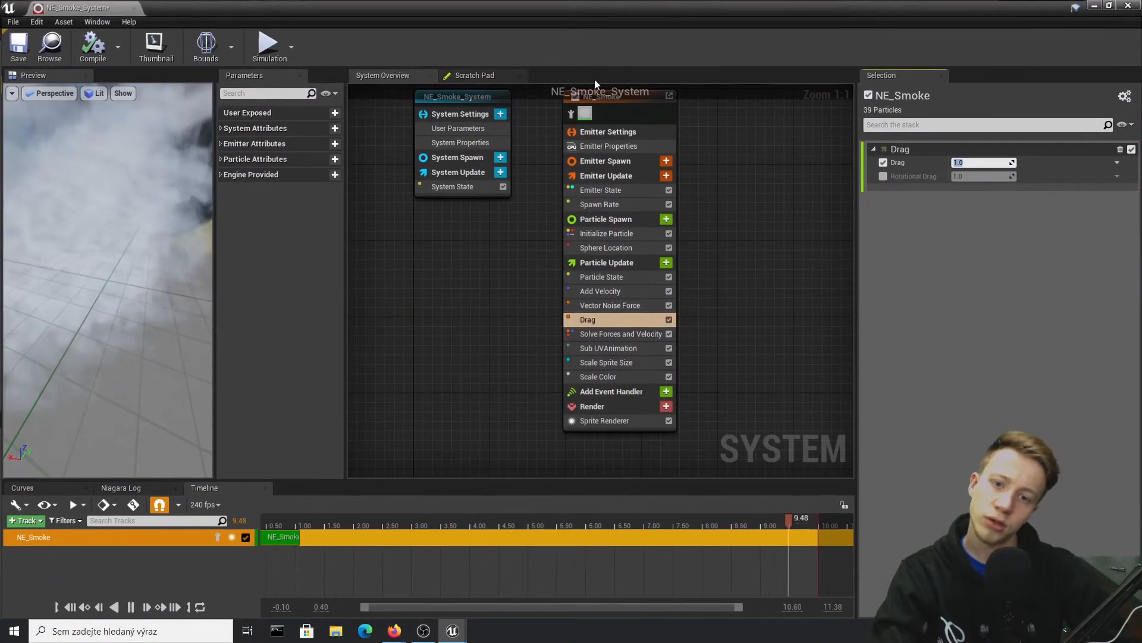
{"action": "type", "text": "0"}
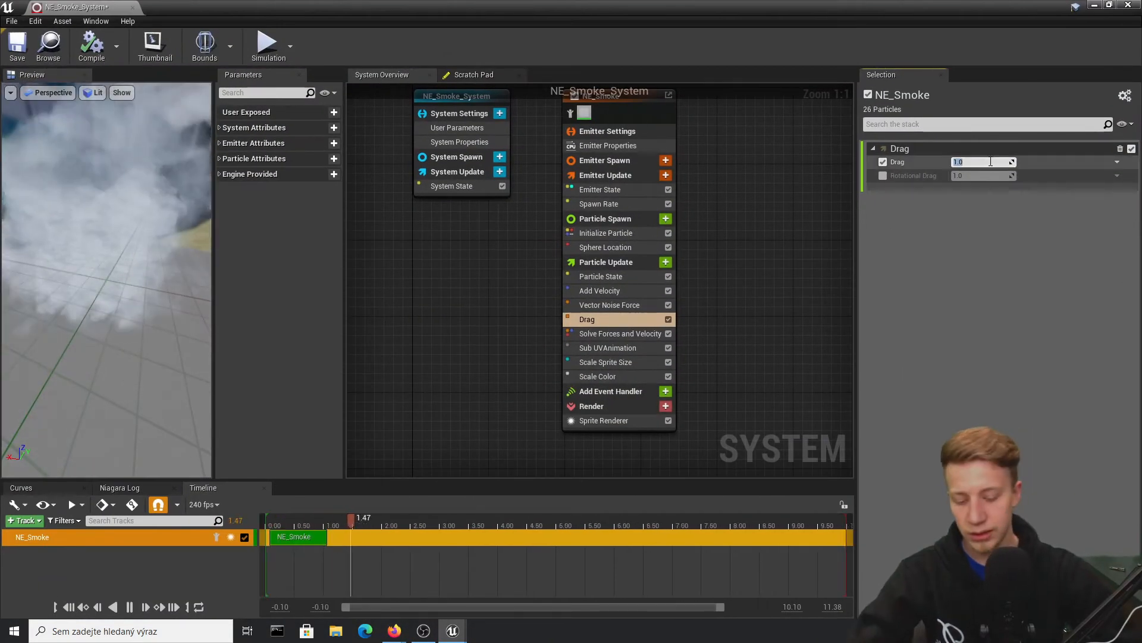
{"action": "type", "text": ".6"}
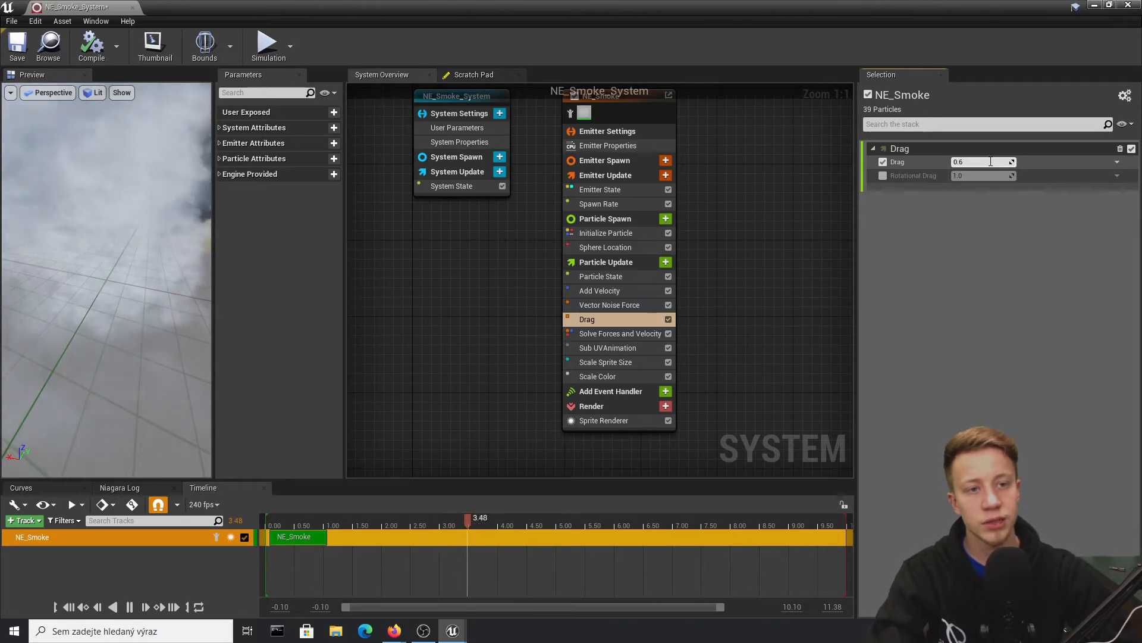
{"action": "key", "text": "Return"}
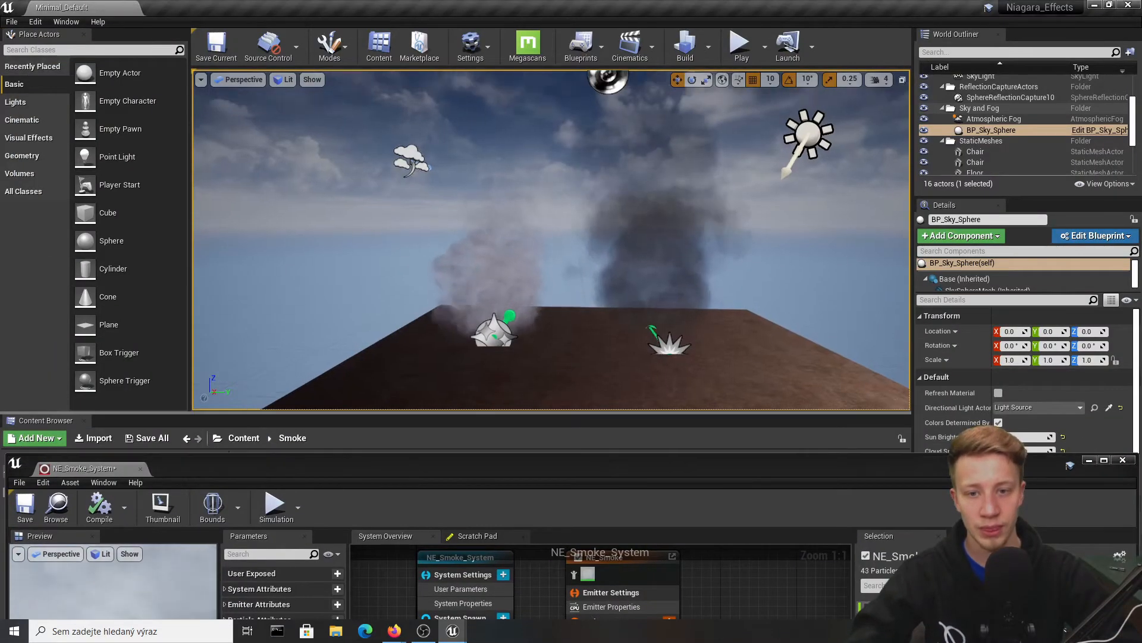
- Inspect the smoke from different angles in the level viewport and save the Minimal_Default map
{"action": "right_click_drag", "start_coordinate": [580, 288], "coordinate": [874, 288]}
{"action": "key", "text": "ctrl+s"}
{"action": "key", "text": "a"}
{"action": "right_click_drag", "start_coordinate": [551, 239], "coordinate": [678, 250]}
{"action": "key", "text": "a"}
{"action": "key", "text": "ctrl+s"}
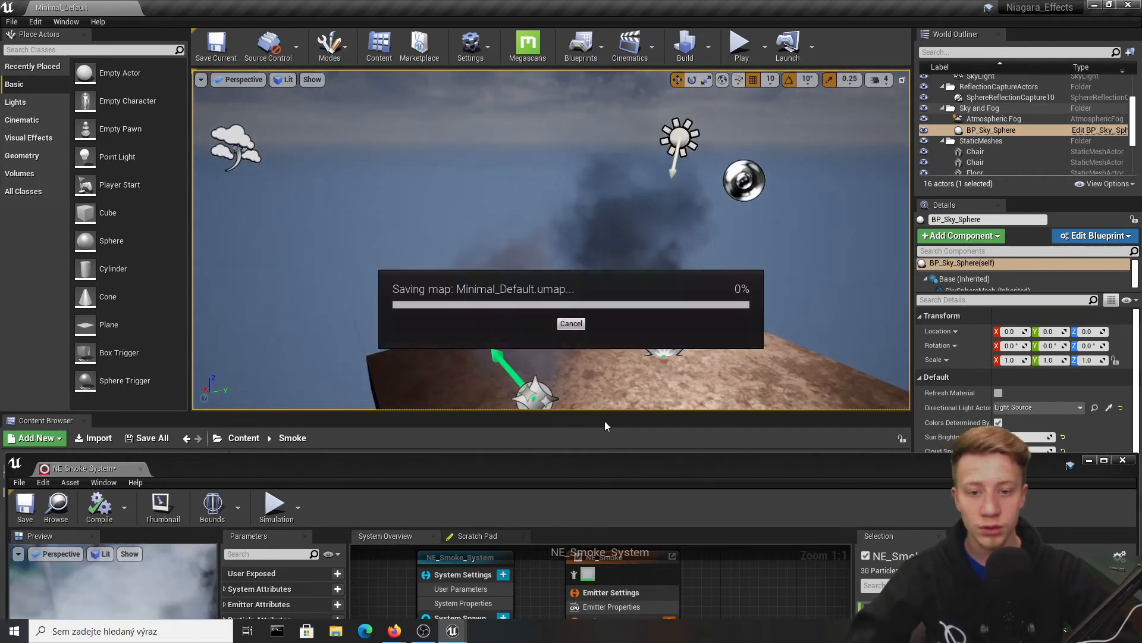
- Return to NE_Smoke_System and review the NE_Smoke emitter's full stack and the parameter categories
{"action": "left_click_drag", "start_coordinate": [417, 465], "coordinate": [428, 1]}
{"action": "right_click_drag", "start_coordinate": [489, 266], "coordinate": [483, 360]}
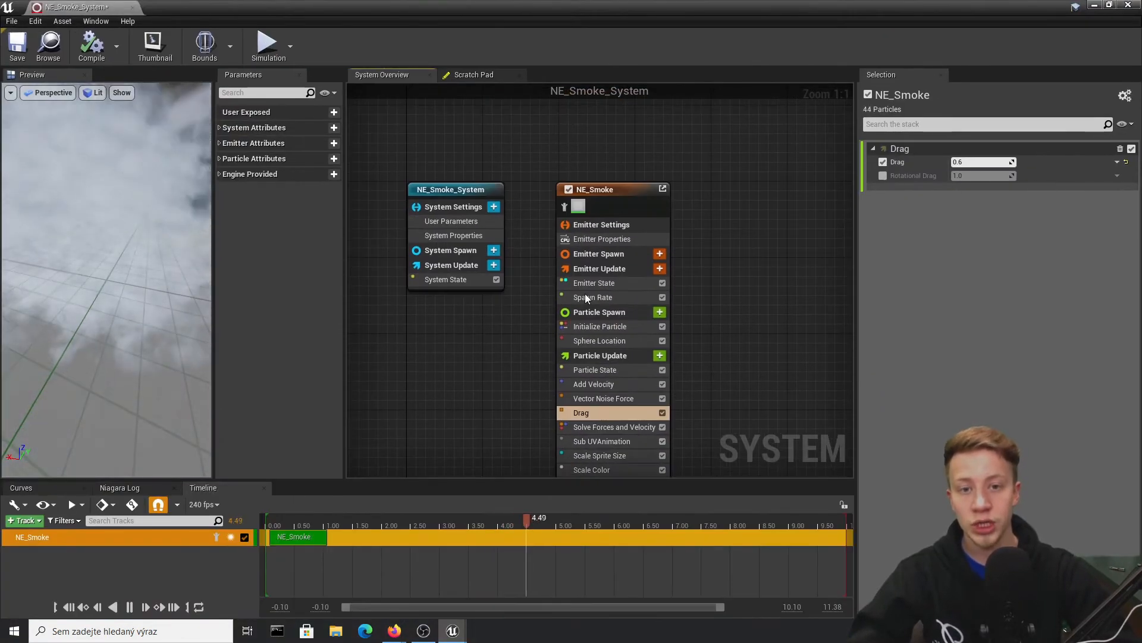
{"action": "left_click", "coordinate": [599, 188]}
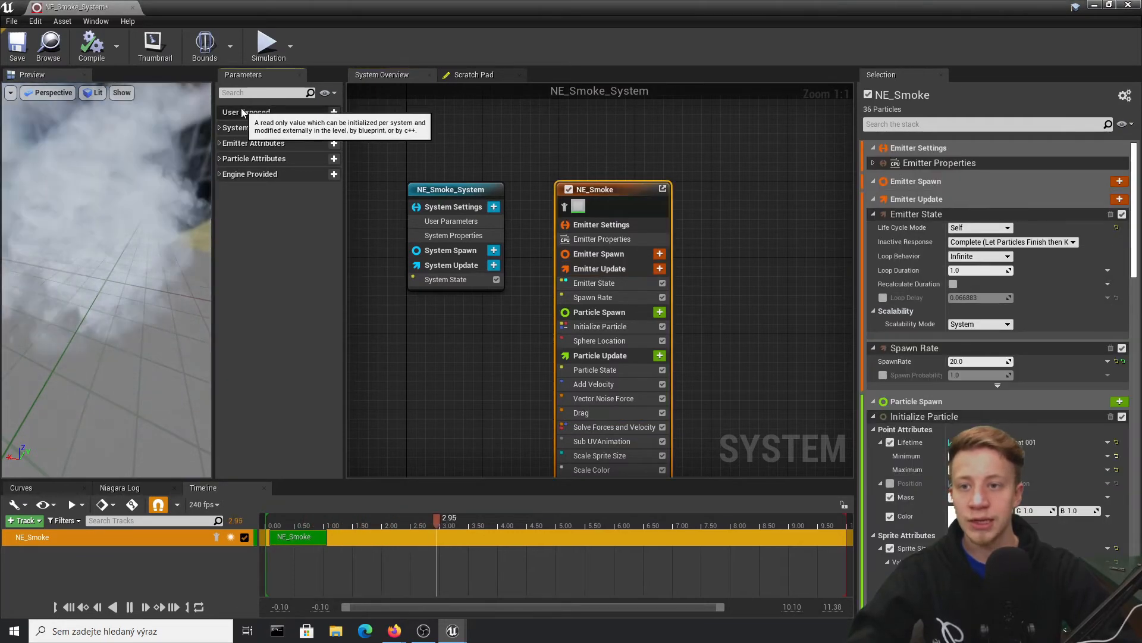
{"action": "left_click_drag", "start_coordinate": [446, 6], "coordinate": [475, 135]}
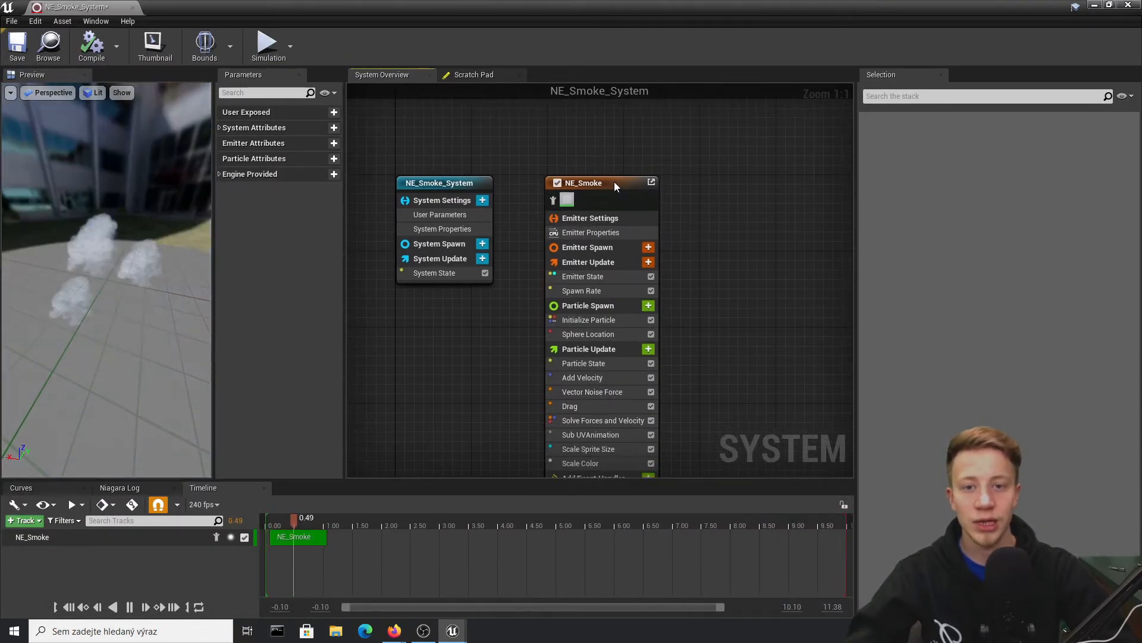
{"action": "left_click", "coordinate": [614, 182]}
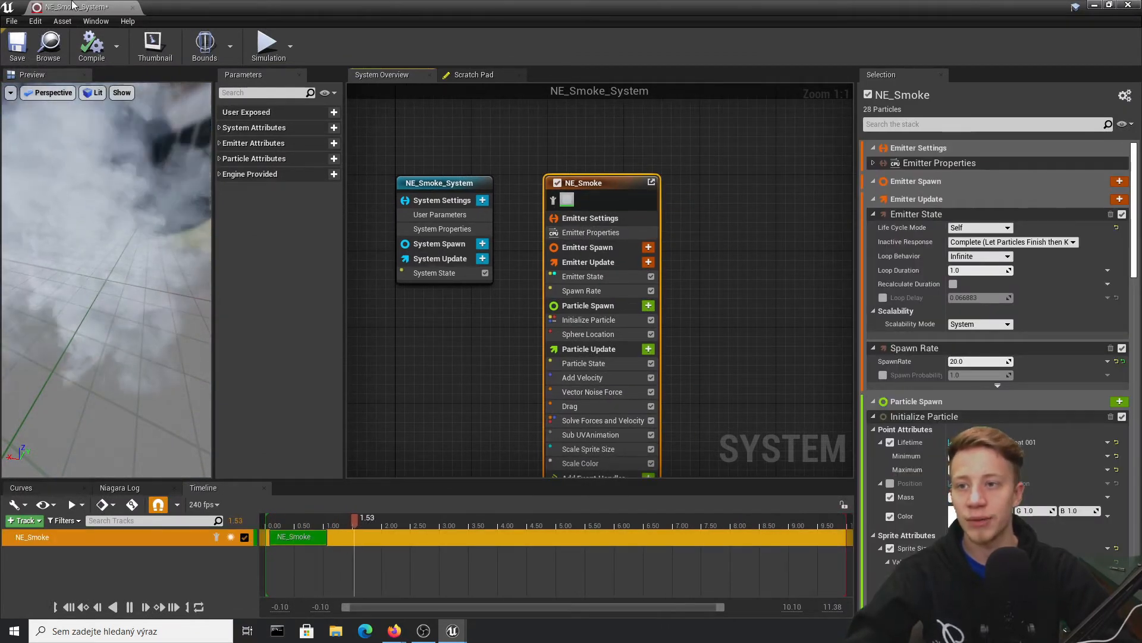
{"action": "right_click_drag", "start_coordinate": [682, 359], "coordinate": [668, 329]}
{"action": "left_click", "coordinate": [267, 116]}
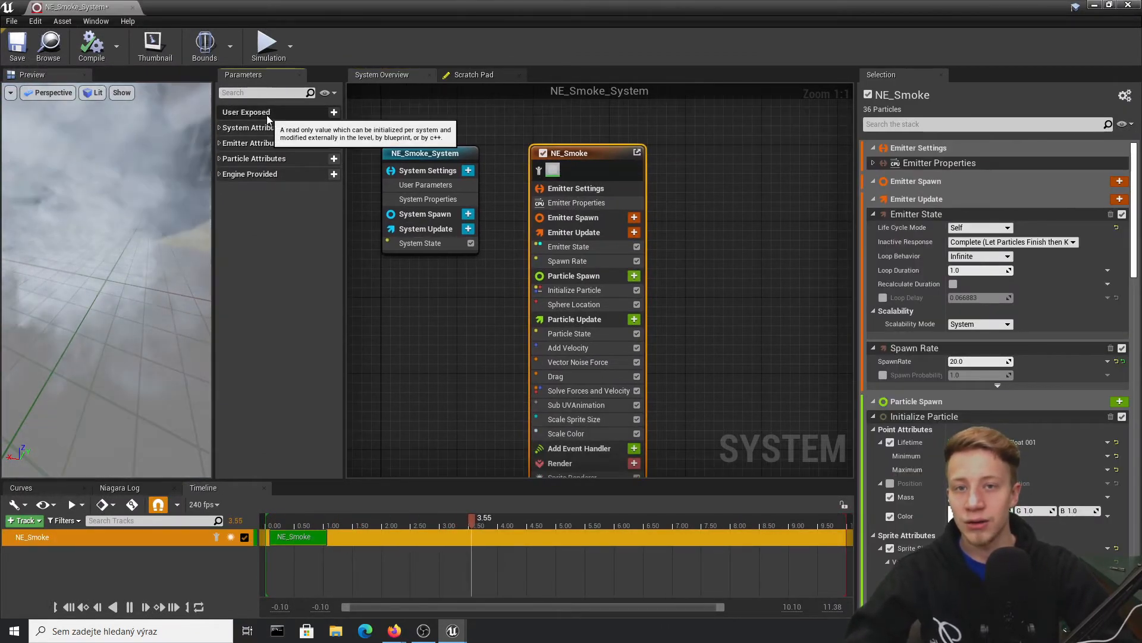
{"action": "left_click", "coordinate": [227, 129]}
{"action": "left_click", "coordinate": [227, 128]}
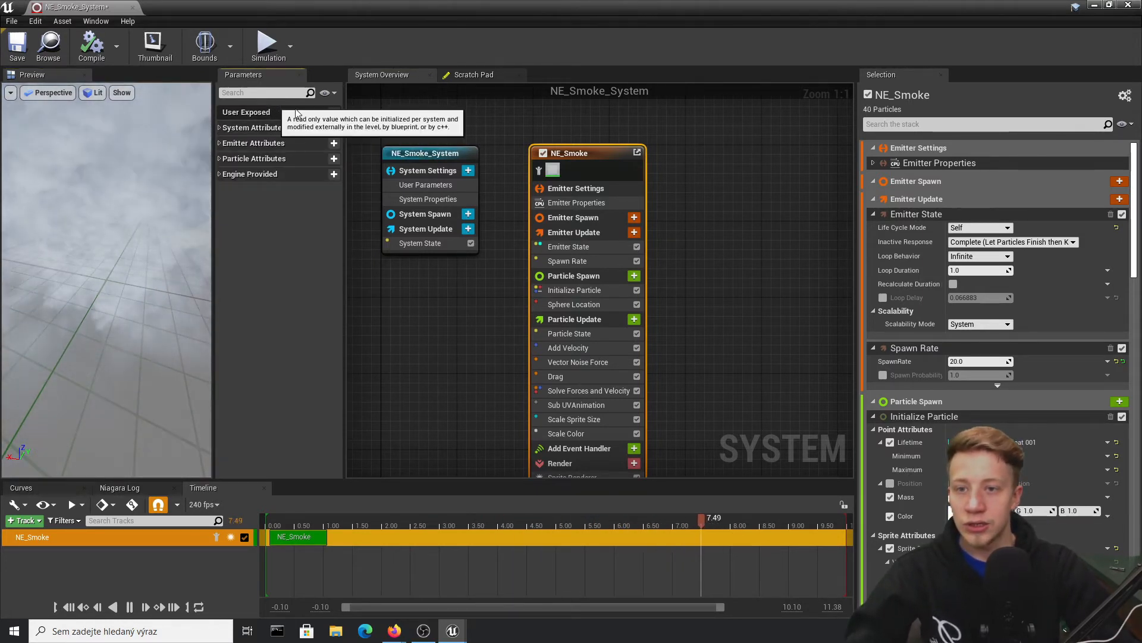
{"action": "left_click", "coordinate": [333, 112]}
{"action": "left_click", "coordinate": [808, 272]}
{"action": "right_click_drag", "start_coordinate": [800, 263], "coordinate": [746, 256]}
{"action": "scroll", "coordinate": [746, 256], "scroll_direction": "down", "scroll_amount": 2}
{"action": "scroll", "coordinate": [654, 301], "scroll_direction": "up", "scroll_amount": 1}
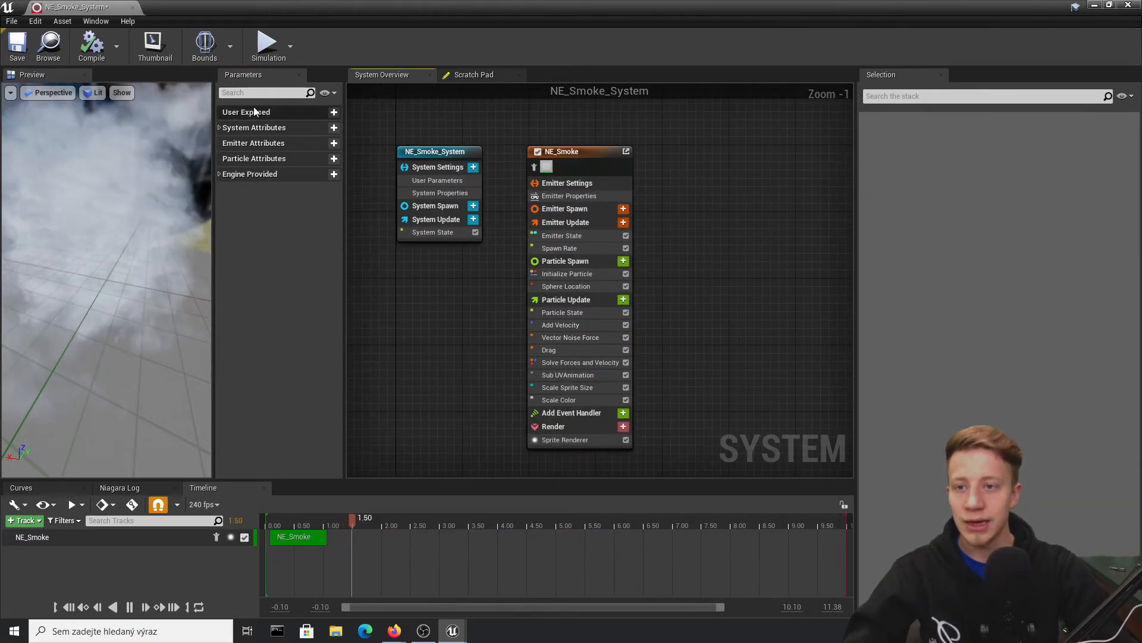
- Add a float User Exposed parameter named SmokeAmount to the Niagara system
{"action": "left_click", "coordinate": [333, 112]}
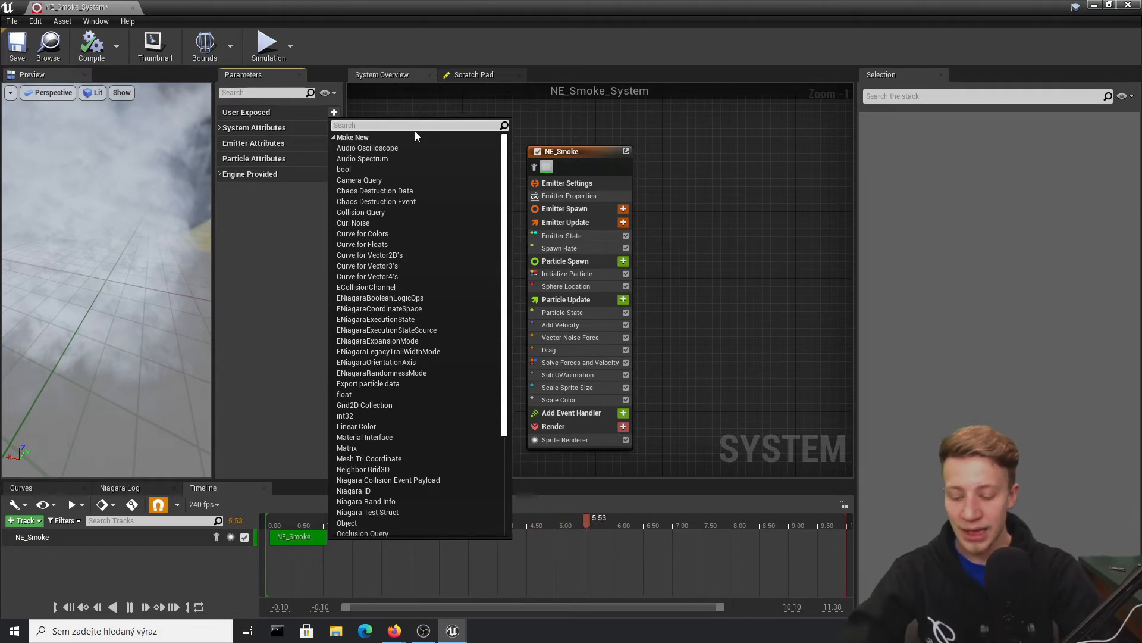
{"action": "type", "text": "float"}
{"action": "key", "text": "Return"}
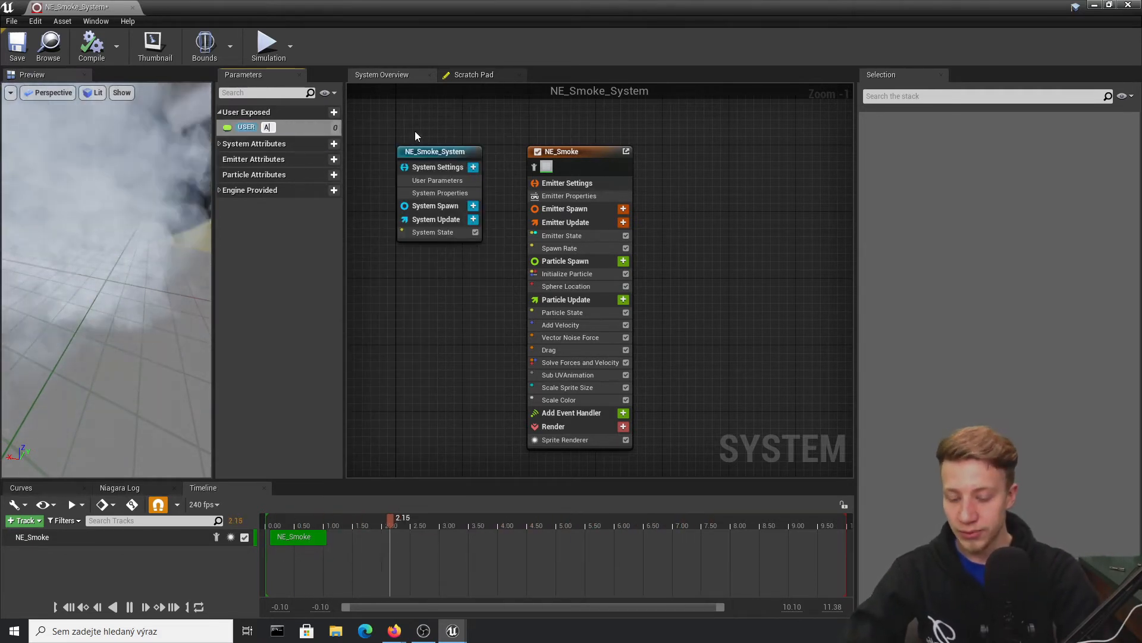
{"action": "type", "text": "Amoun"}
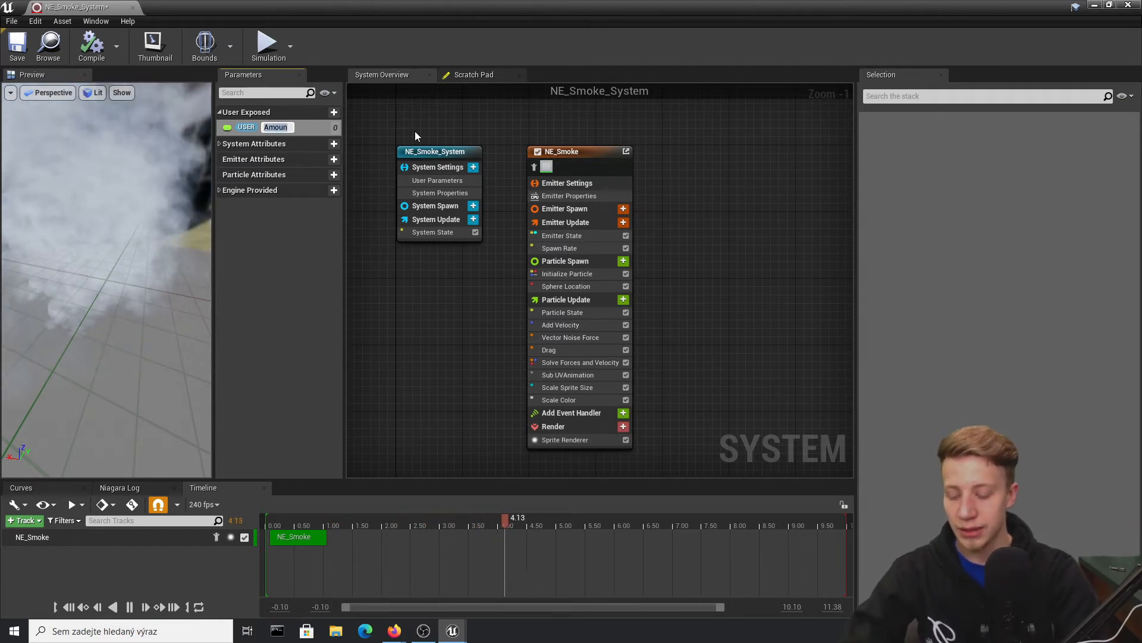
{"action": "type", "text": "SmokeAm"}
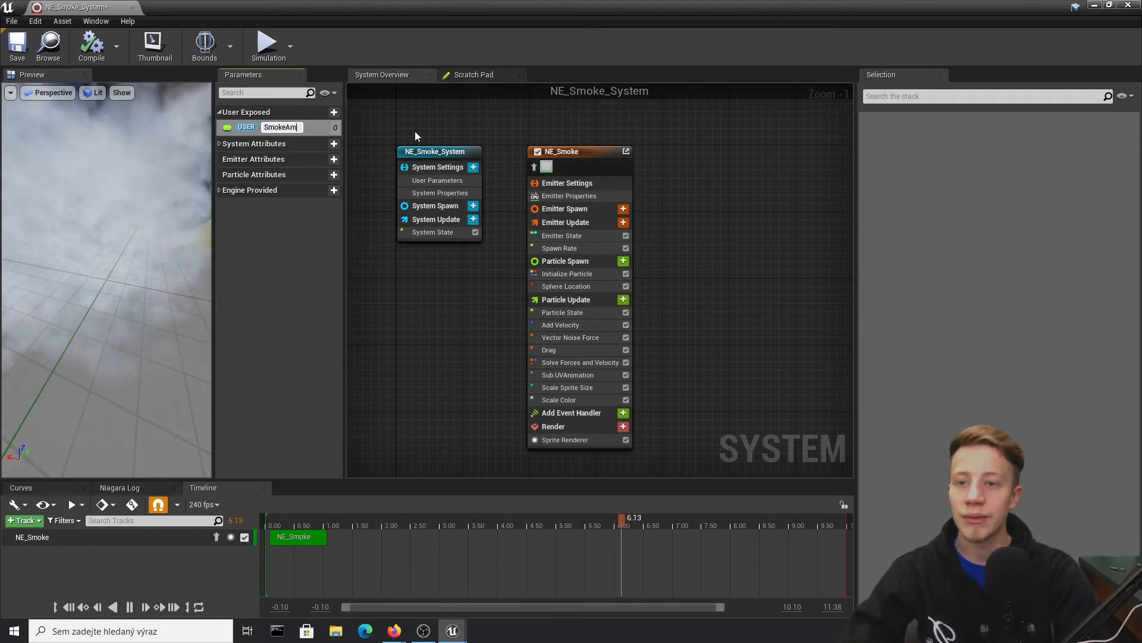
{"action": "type", "text": "ount"}
- Add a Linear Color User Exposed parameter named SmokeColor
{"action": "left_click", "coordinate": [334, 112]}
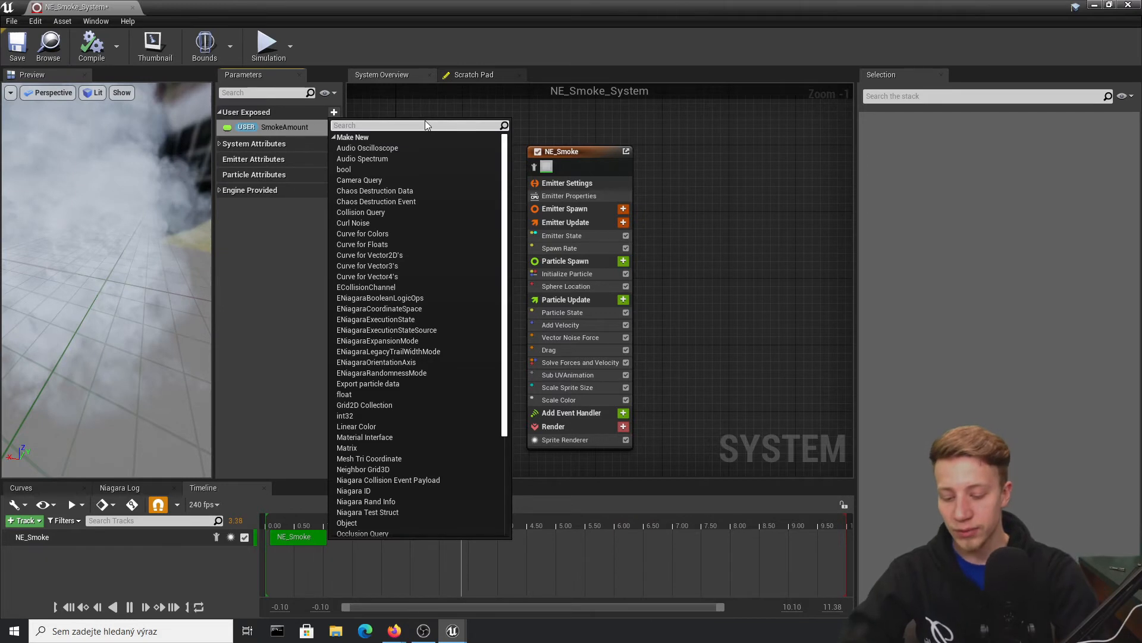
{"action": "type", "text": "SmokeCo"}
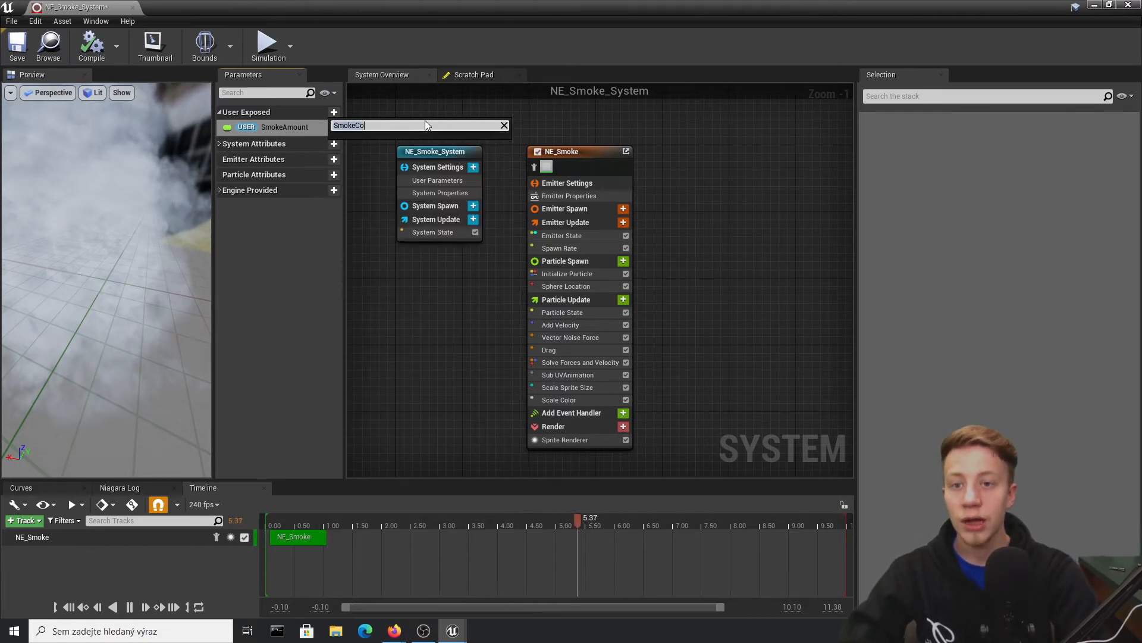
{"action": "key", "text": "BackSpace"}
{"action": "key", "text": "BackSpace"}
{"action": "key", "text": "BackSpace"}
{"action": "key", "text": "BackSpace"}
{"action": "key", "text": "BackSpace"}
{"action": "key", "text": "BackSpace"}
{"action": "key", "text": "BackSpace"}
{"action": "type", "text": "Linea"}
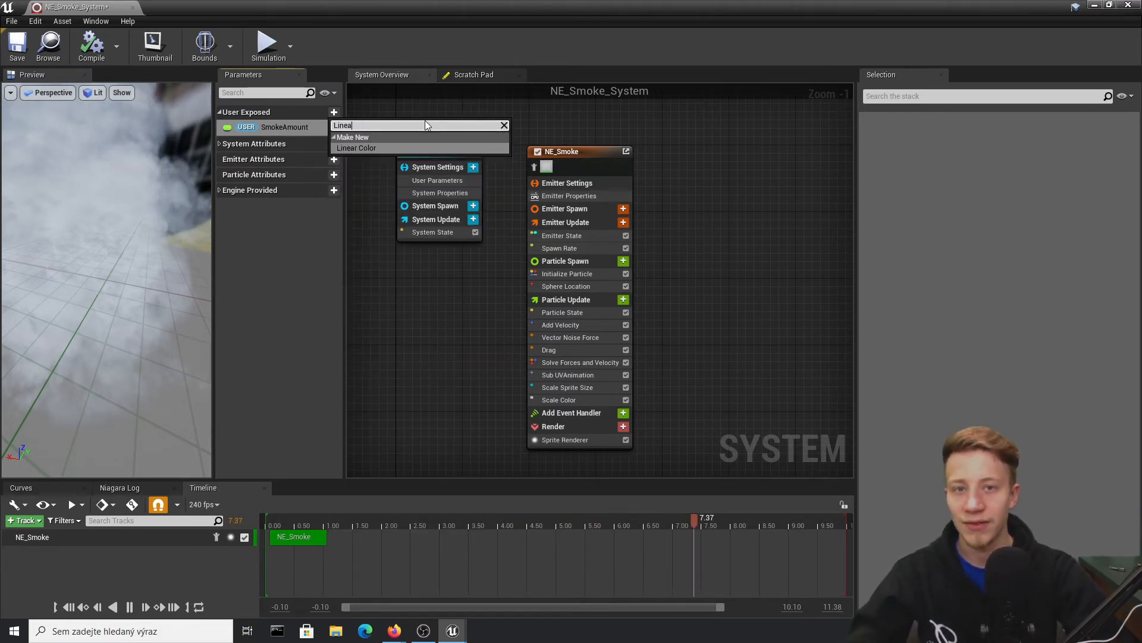
{"action": "key", "text": "Return"}
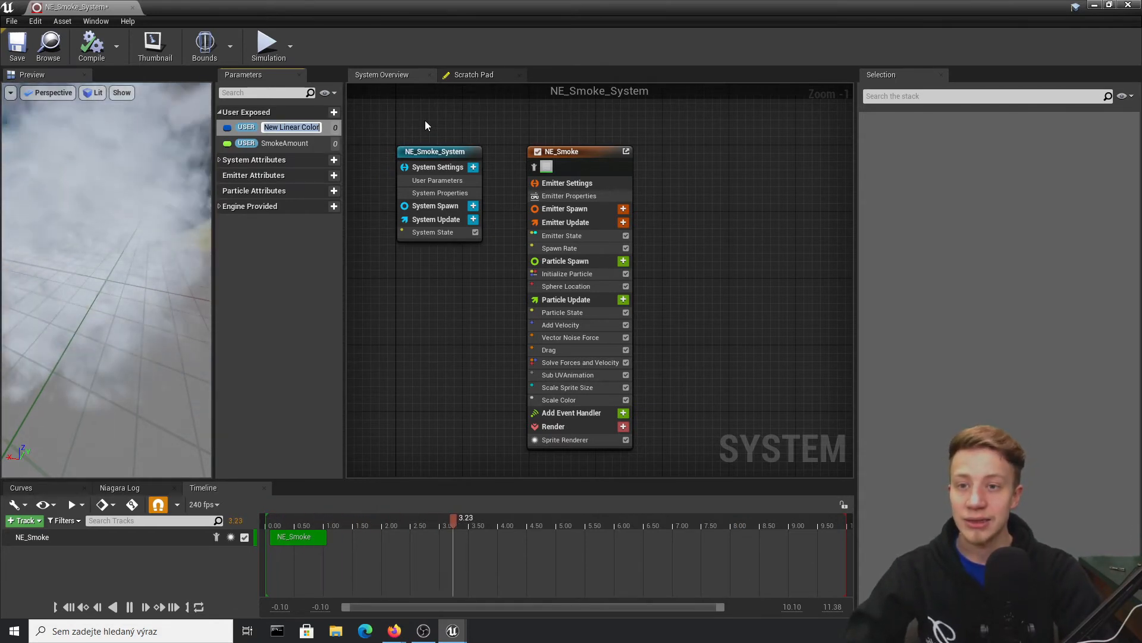
{"action": "type", "text": "SmokeS"}
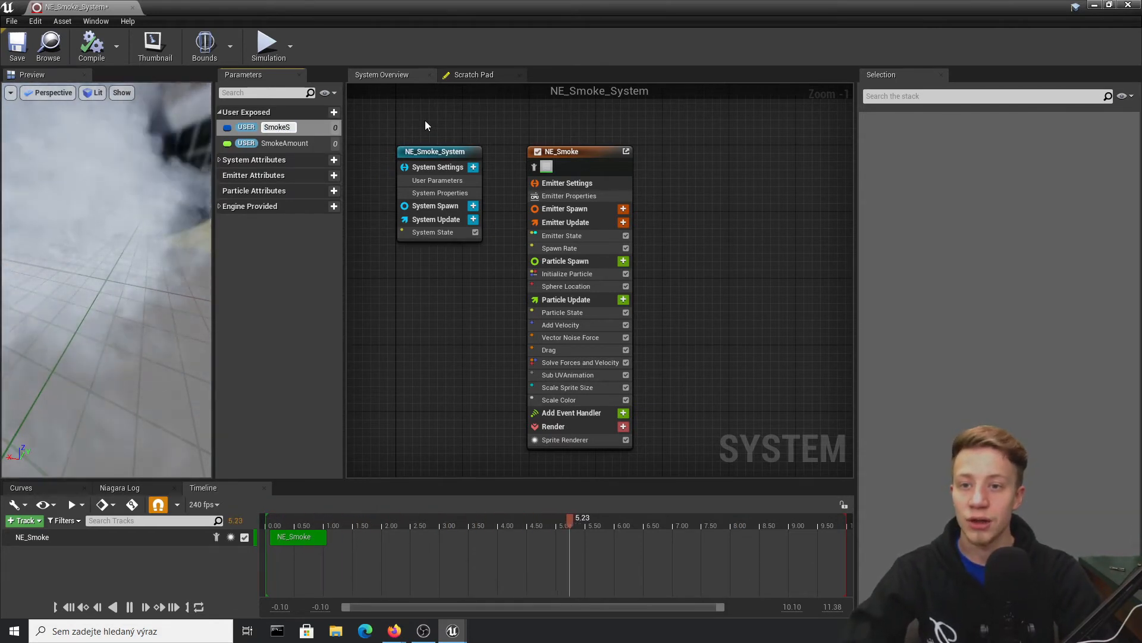
{"action": "key", "text": "BackSpace"}
{"action": "type", "text": "Color"}
{"action": "key", "text": "Return"}
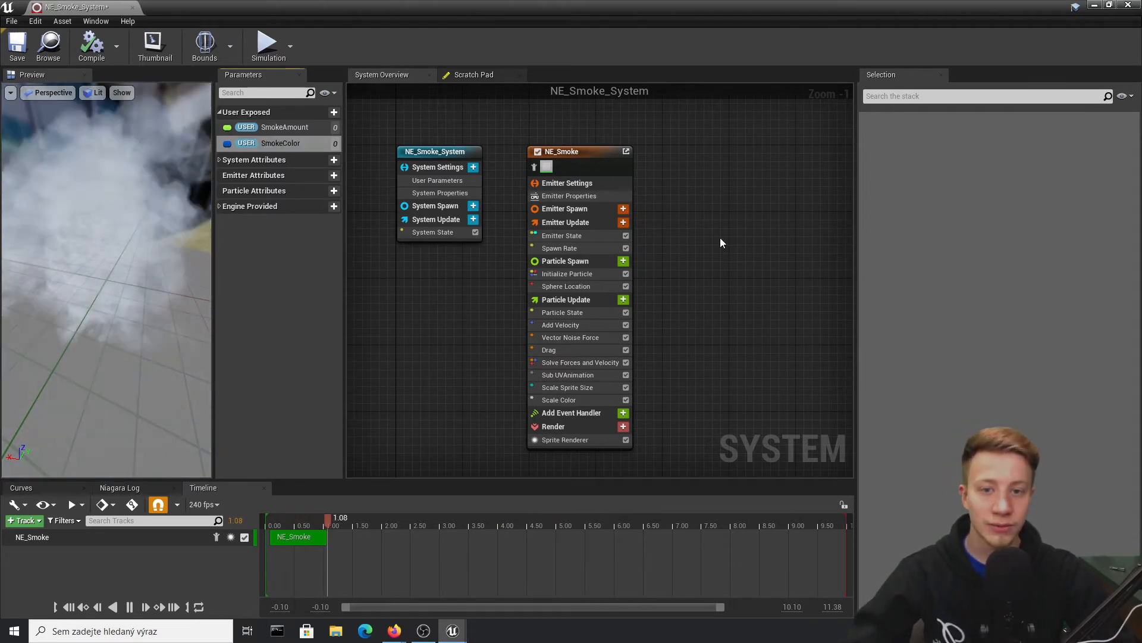
- Link SmokeColor to the Color of Initialize Particle and SmokeAmount to the SpawnRate value of the NE_Smoke emitter
{"action": "left_click", "coordinate": [592, 162]}
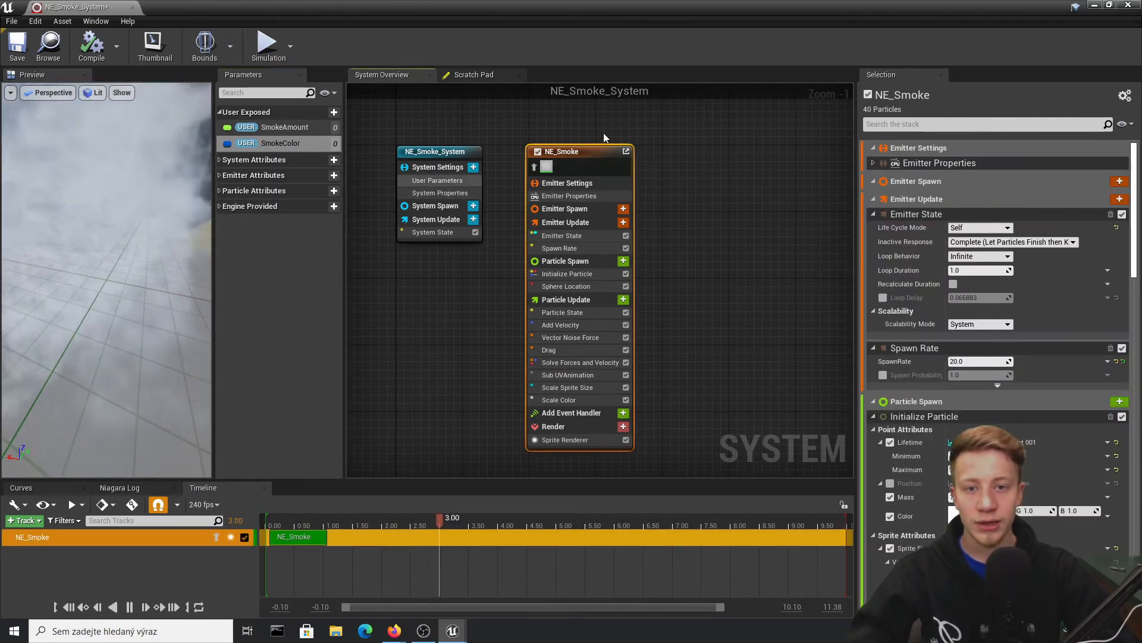
{"action": "right_click_drag", "start_coordinate": [757, 228], "coordinate": [724, 211]}
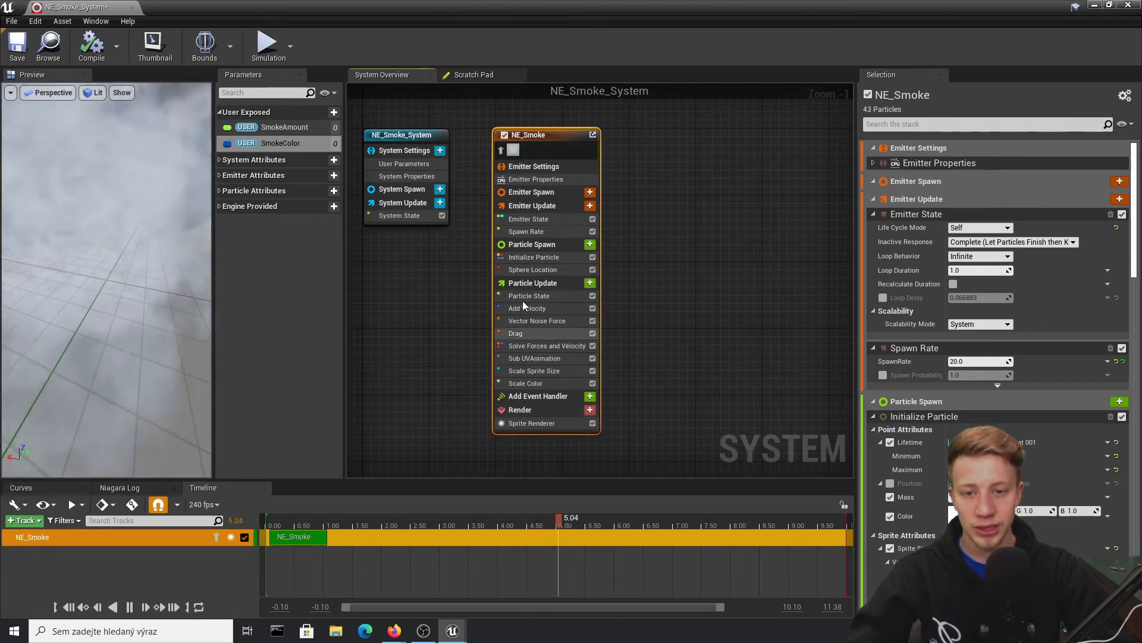
{"action": "left_click", "coordinate": [546, 256]}
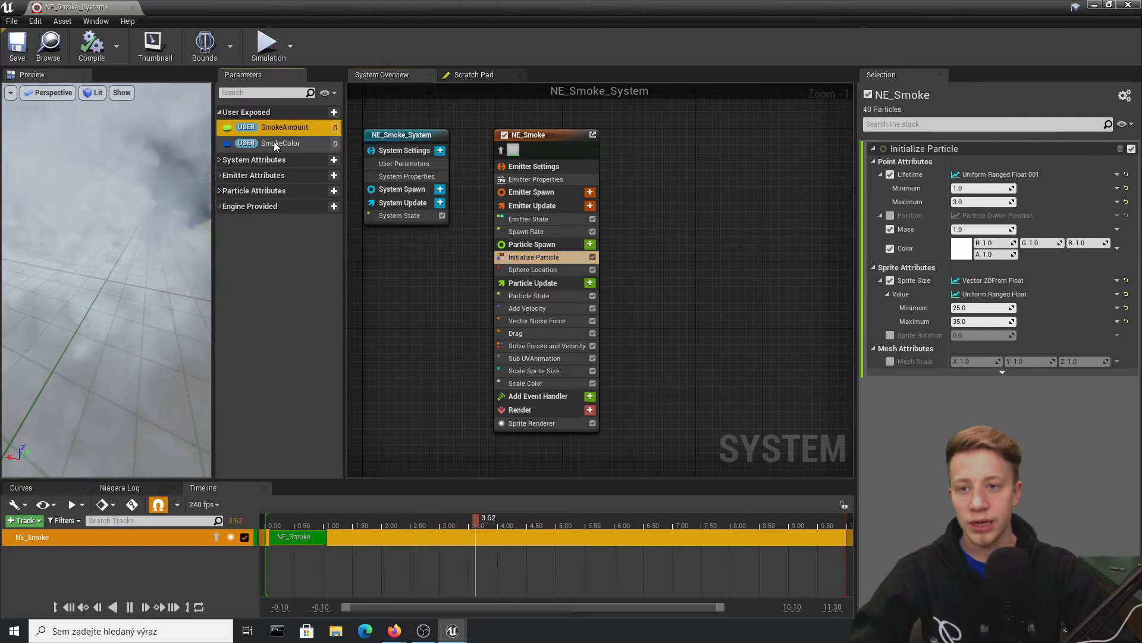
{"action": "left_click_drag", "start_coordinate": [280, 143], "coordinate": [962, 249]}
{"action": "left_click", "coordinate": [526, 231]}
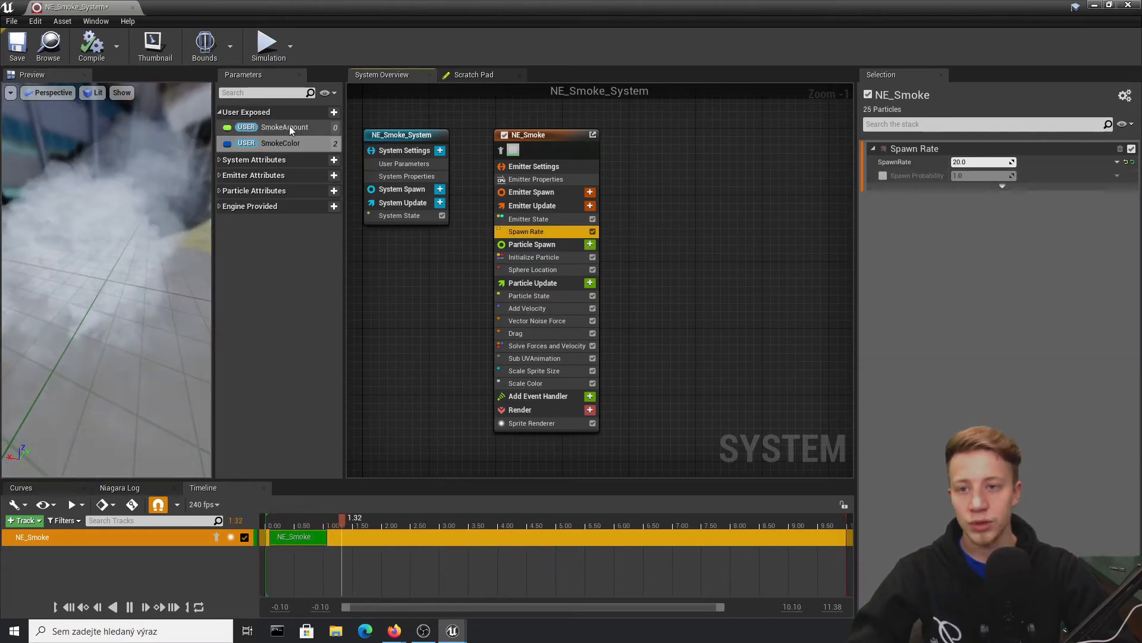
{"action": "left_click_drag", "start_coordinate": [289, 126], "coordinate": [958, 162]}
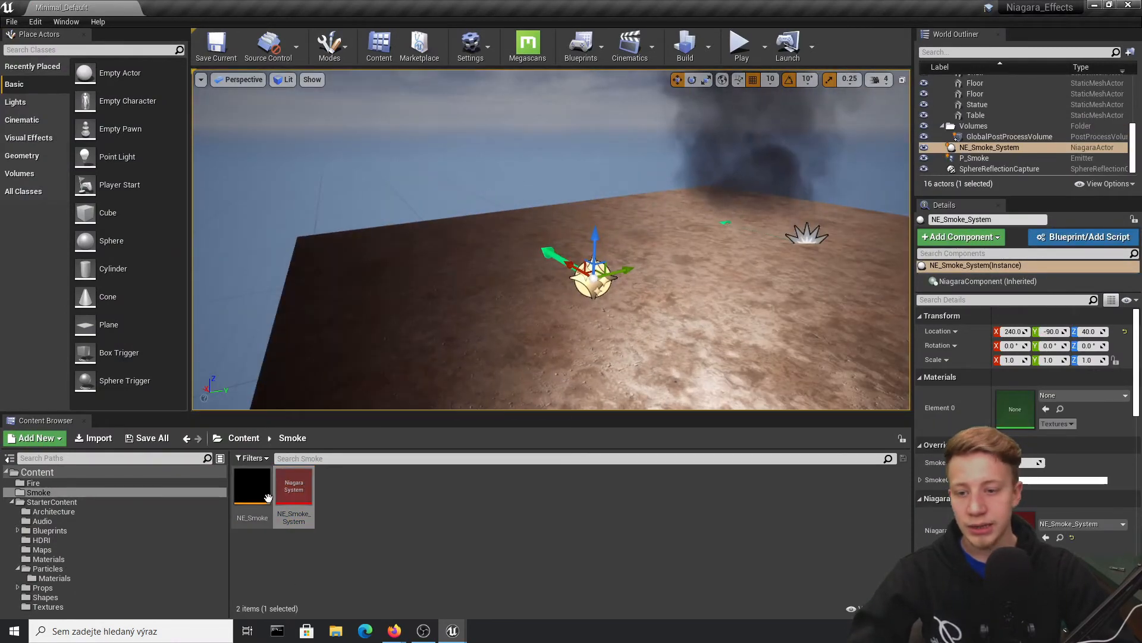
- Open NE_Smoke_System from the Smoke folder and check its User Exposed parameters
{"action": "double_click", "coordinate": [292, 493]}
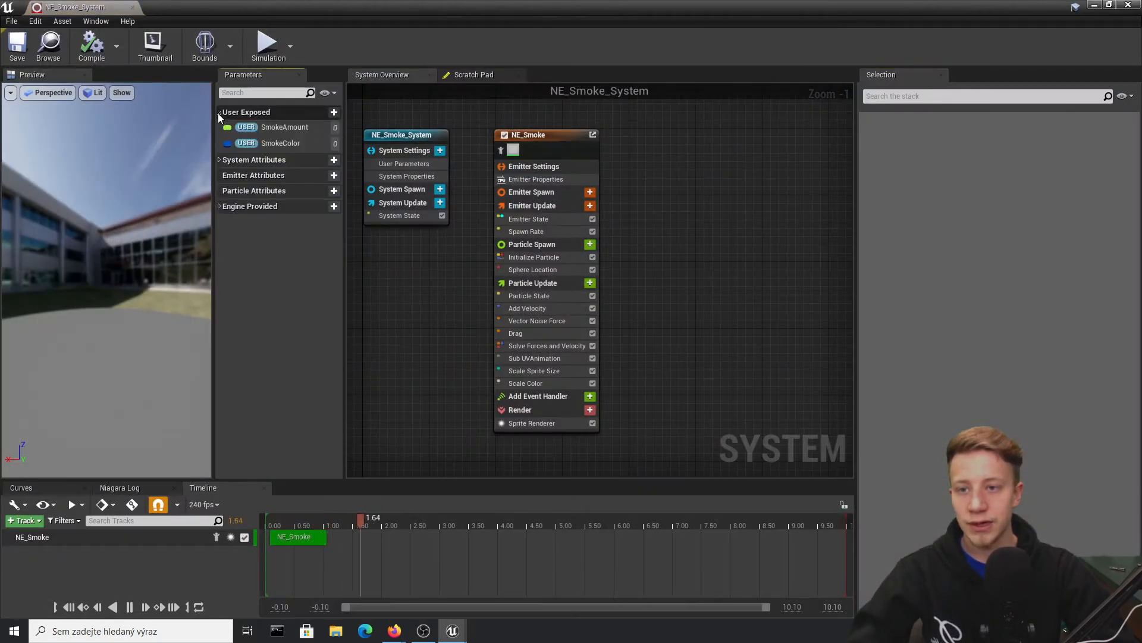
{"action": "left_click", "coordinate": [253, 128]}
{"action": "left_click", "coordinate": [381, 143]}
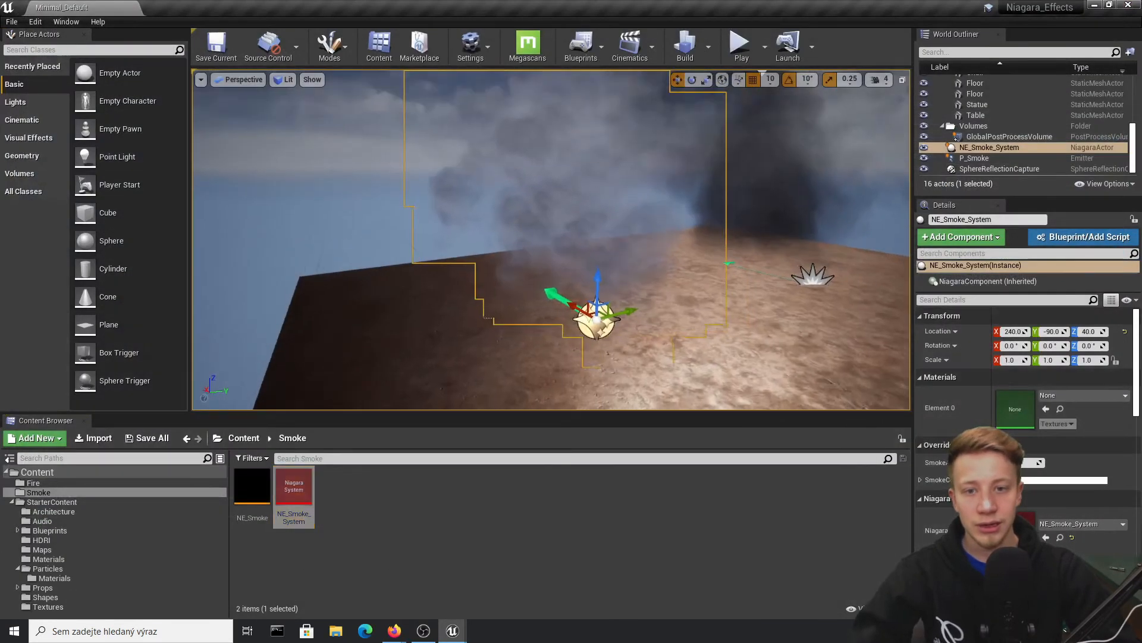
- Override the SmokeAmount value on the NE_Smoke_System actor in the level while viewing its smoke
{"action": "right_click_drag", "start_coordinate": [436, 248], "coordinate": [464, 195]}
{"action": "right_click_drag", "start_coordinate": [722, 220], "coordinate": [777, 293]}
{"action": "left_click_drag", "start_coordinate": [1031, 462], "coordinate": [1011, 462]}
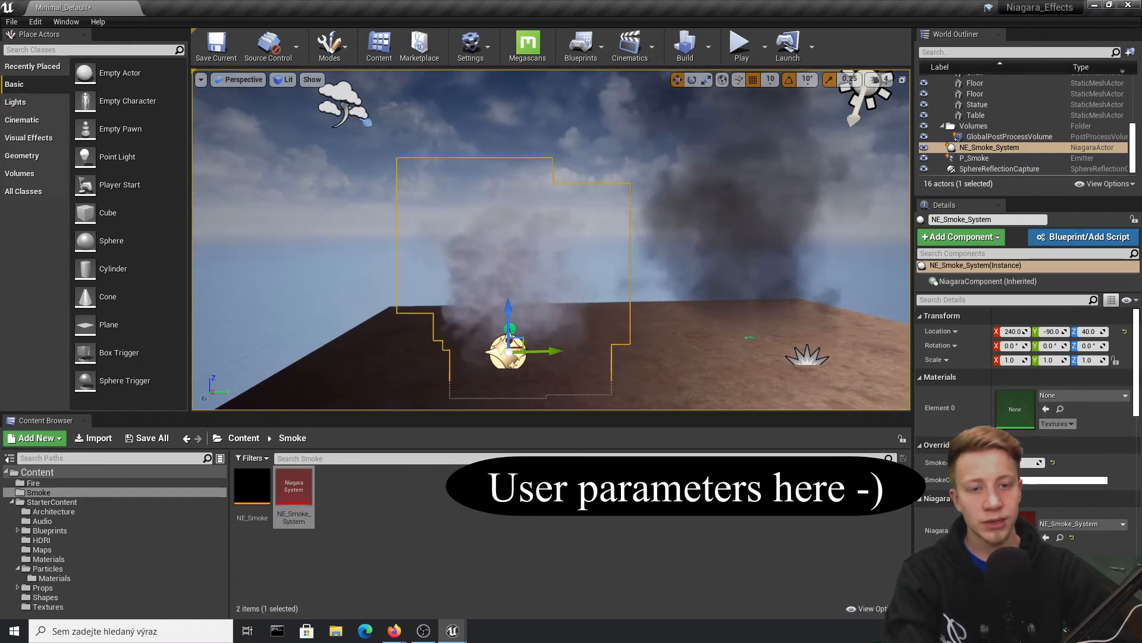
- Set the actor's SmokeColor override to a neutral grey of value 0.515625 and compare the smoke with the neighbouring P_Smoke effect
{"action": "left_click", "coordinate": [1043, 480]}
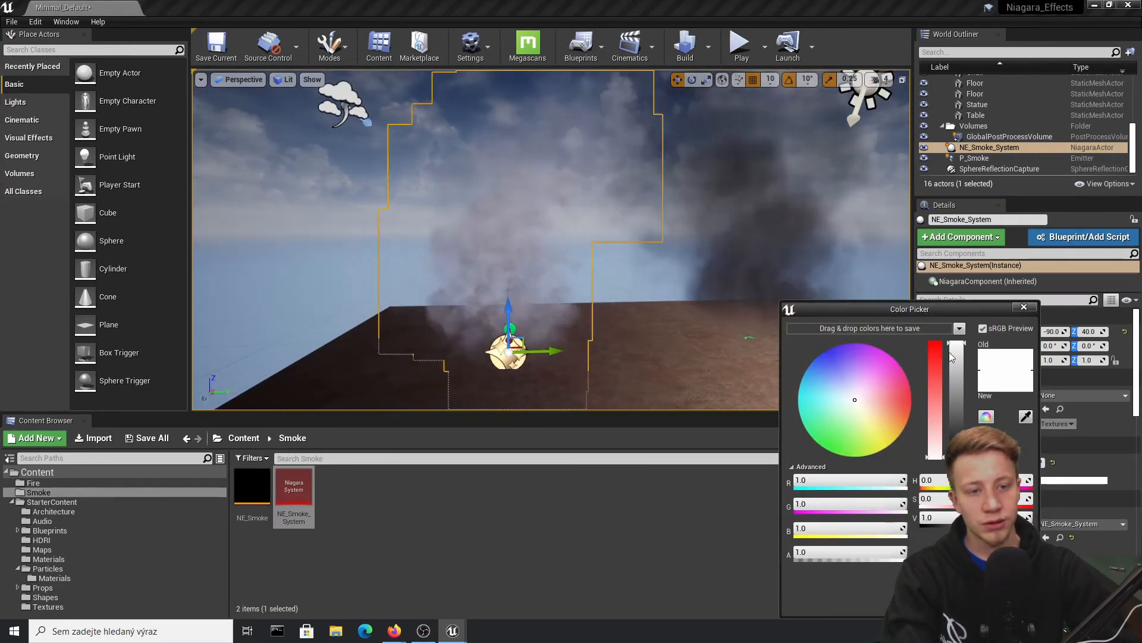
{"action": "left_click", "coordinate": [958, 398]}
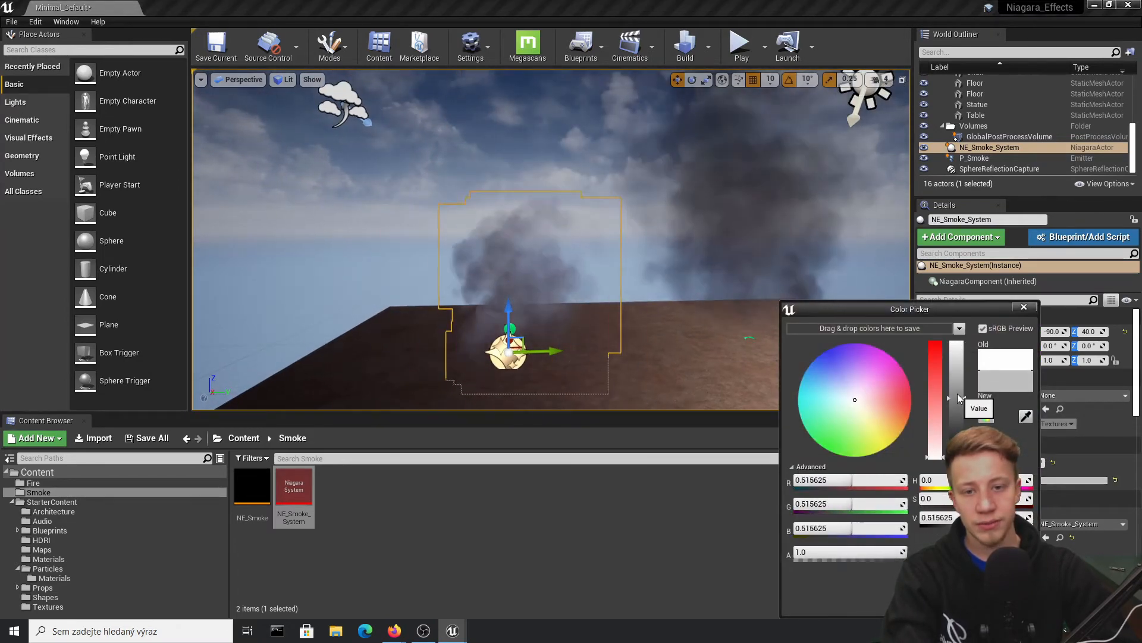
{"action": "left_click", "coordinate": [874, 397]}
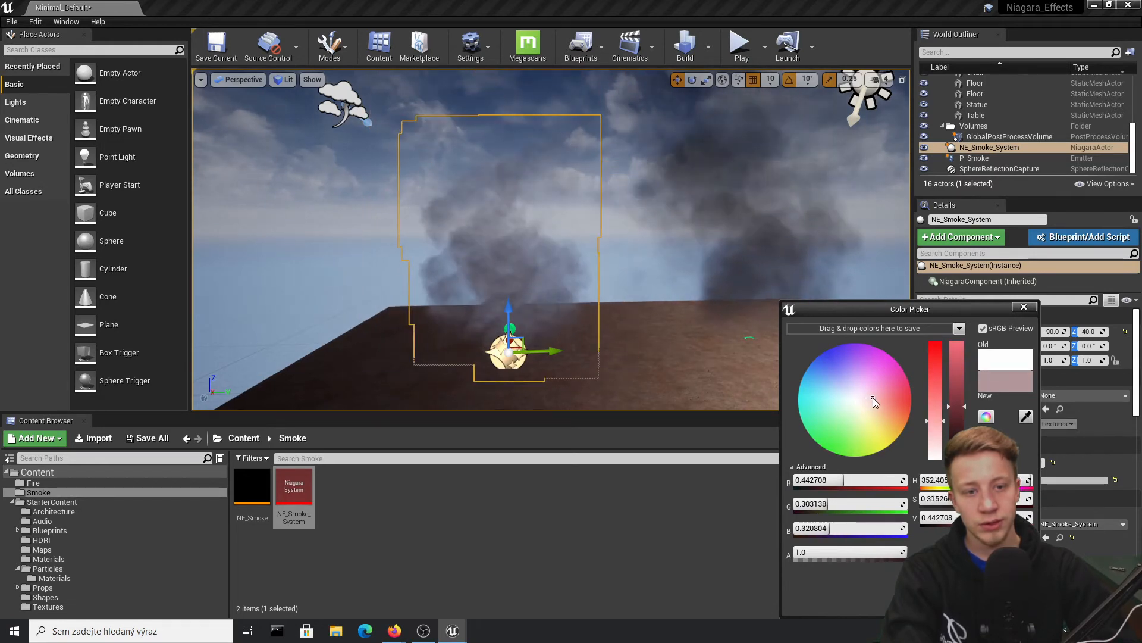
{"action": "left_click", "coordinate": [962, 414]}
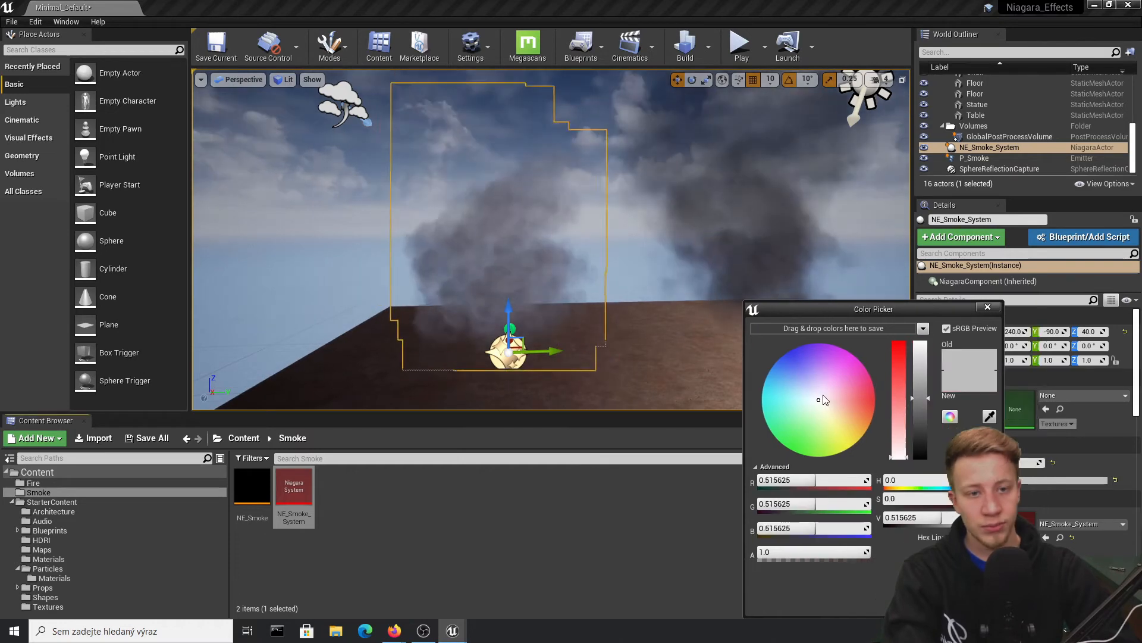
{"action": "right_click_drag", "start_coordinate": [669, 288], "coordinate": [626, 188]}
{"action": "right_click_drag", "start_coordinate": [669, 288], "coordinate": [678, 346]}
{"action": "right_click_drag", "start_coordinate": [508, 261], "coordinate": [541, 271]}
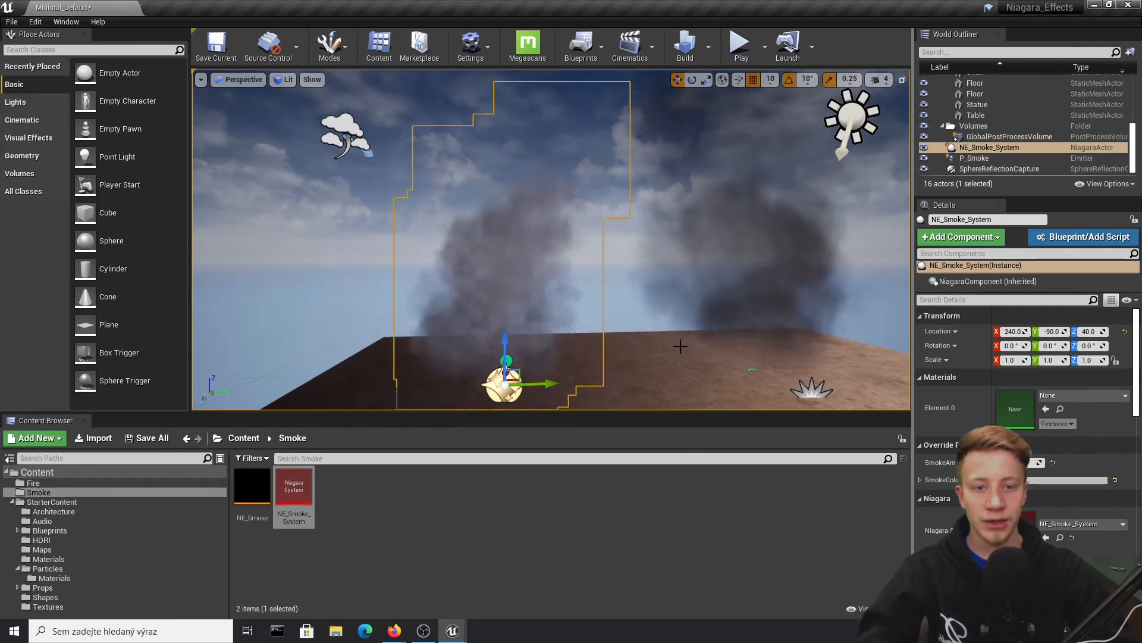
- Change the actor's SmokeColor override to a saturated blue with R 0.0, G 0.0429 and B 0.515625
{"action": "left_click", "coordinate": [1031, 478]}
{"action": "left_click", "coordinate": [813, 352]}
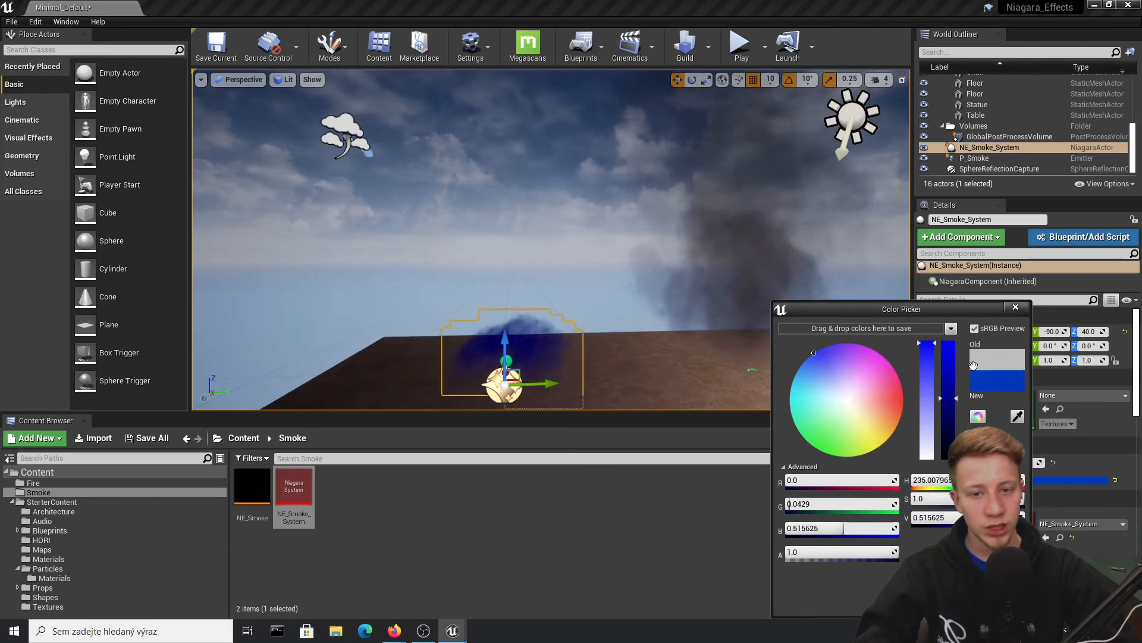
{"action": "left_click", "coordinate": [744, 489]}
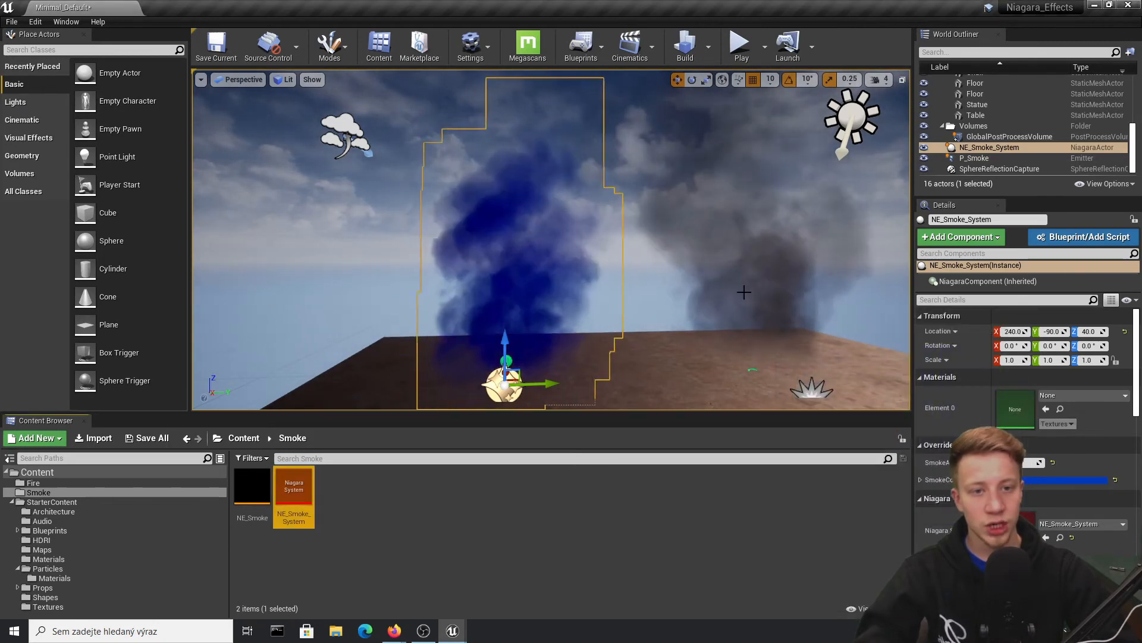
- Adjust the actor's SmokeAmount override and inspect the blue smoke from different angles
{"action": "right_click_drag", "start_coordinate": [744, 292], "coordinate": [708, 238]}
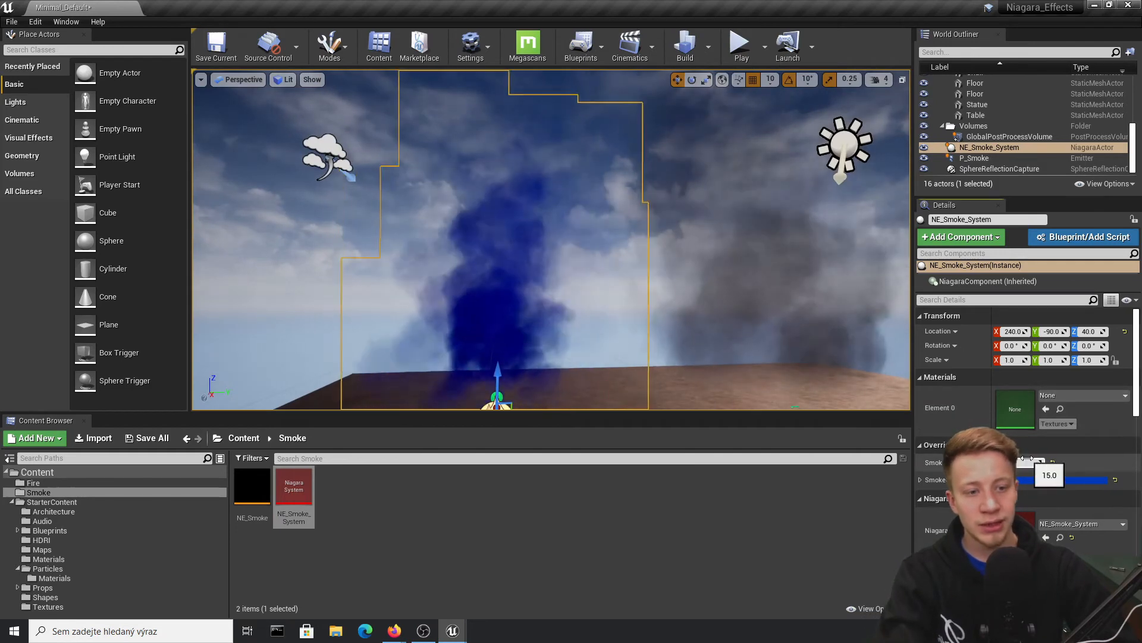
{"action": "left_click_drag", "start_coordinate": [1027, 458], "coordinate": [1012, 459]}
{"action": "right_click_drag", "start_coordinate": [555, 238], "coordinate": [547, 268]}
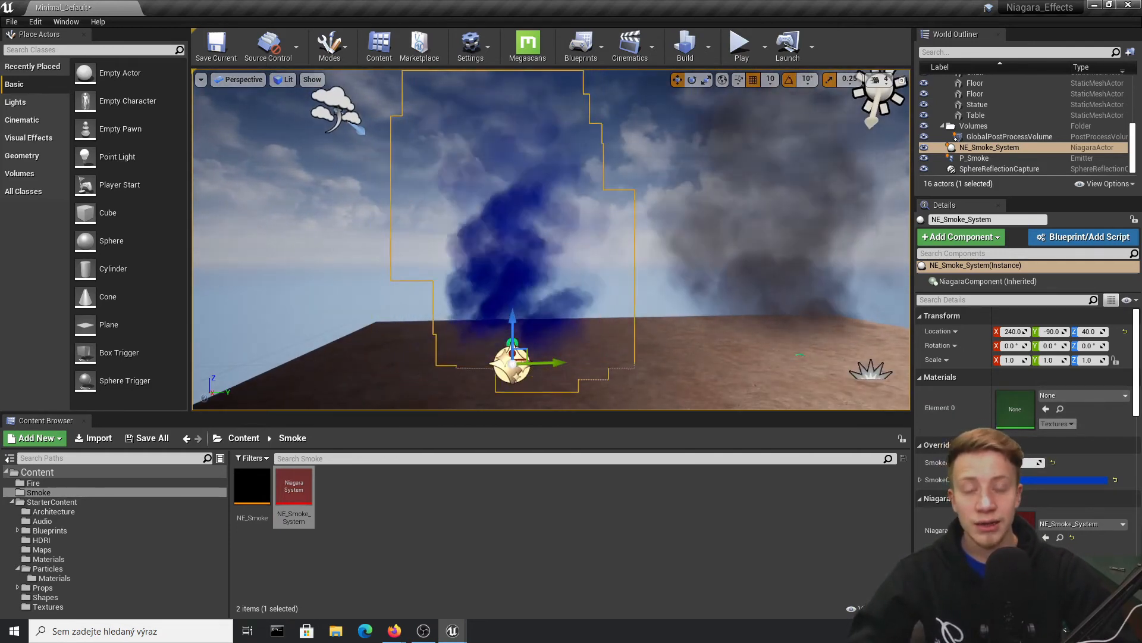
{"action": "right_click_drag", "start_coordinate": [536, 218], "coordinate": [623, 244]}
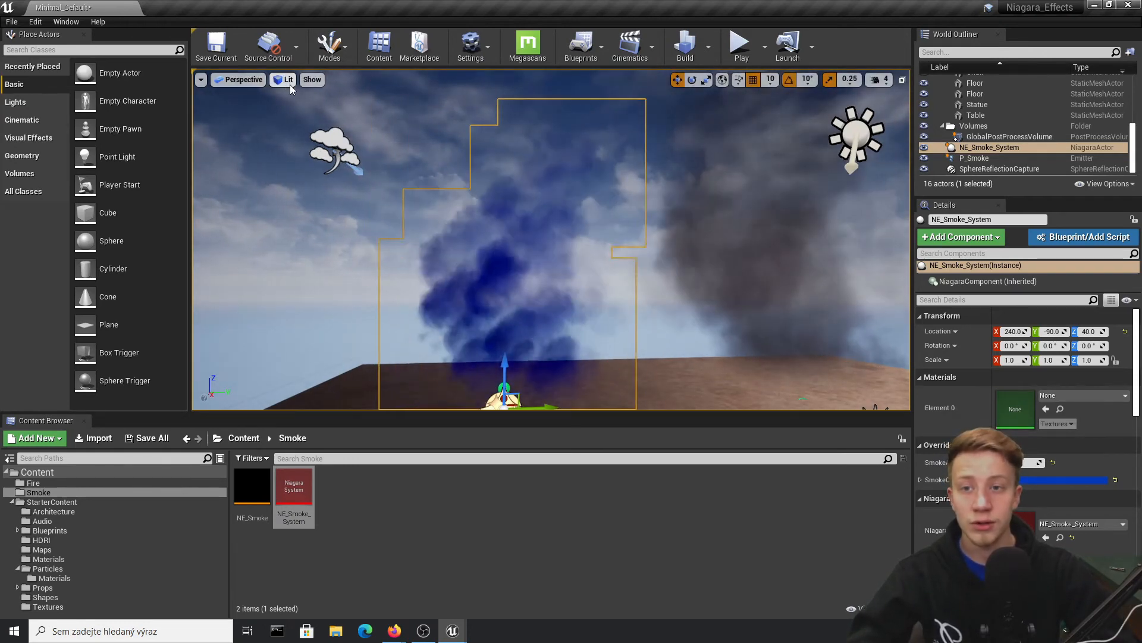
- Open NE_Smoke_System again and switch its preview to the Shader Complexity optimization view mode
{"action": "left_click", "coordinate": [295, 491]}
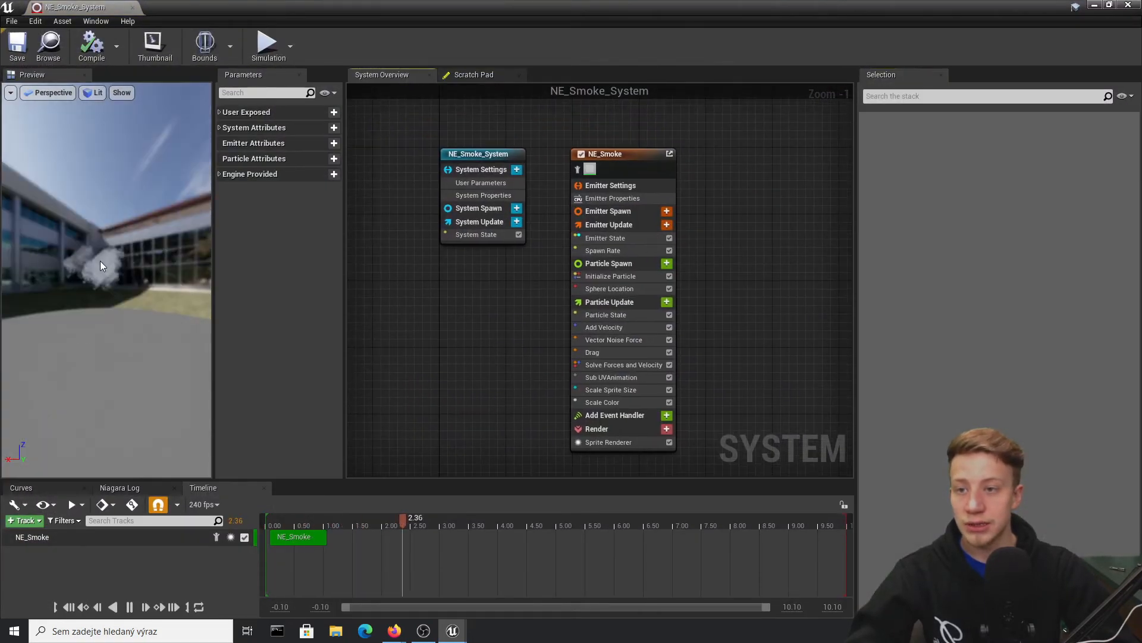
{"action": "left_click_drag", "start_coordinate": [100, 265], "coordinate": [57, 208]}
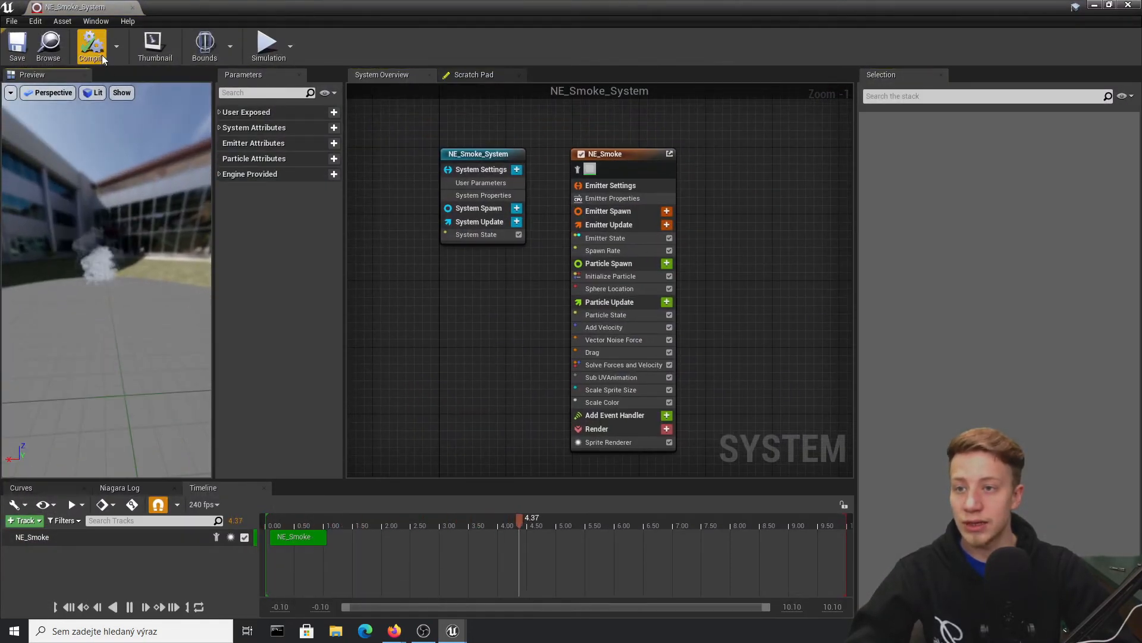
{"action": "left_click", "coordinate": [122, 94]}
{"action": "left_click", "coordinate": [97, 93]}
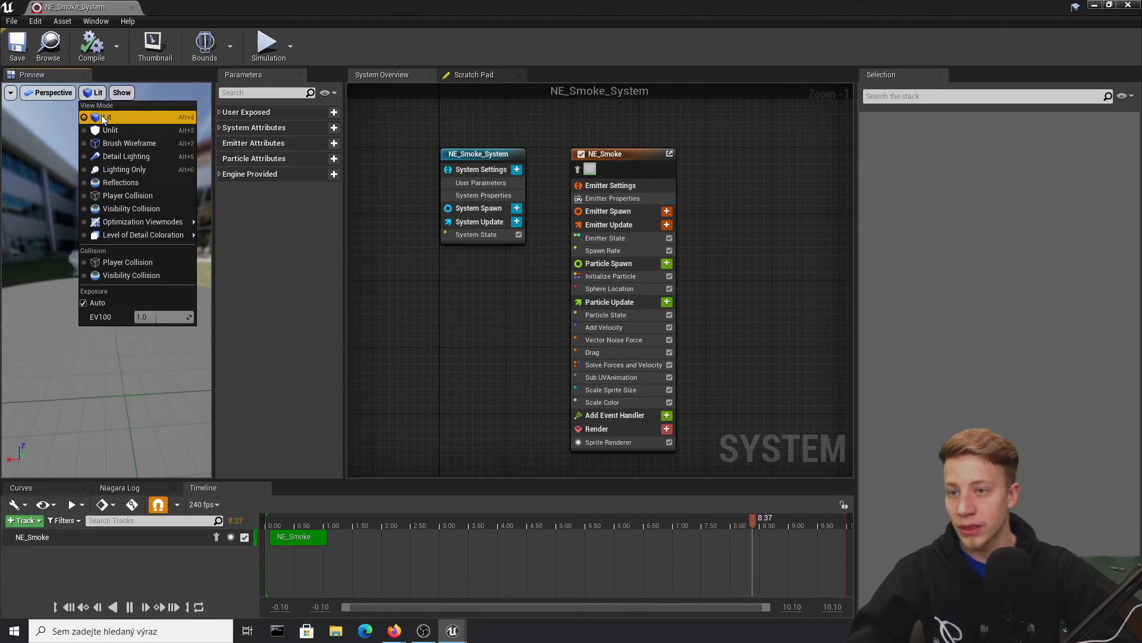
{"action": "mouse_move", "coordinate": [149, 222]}
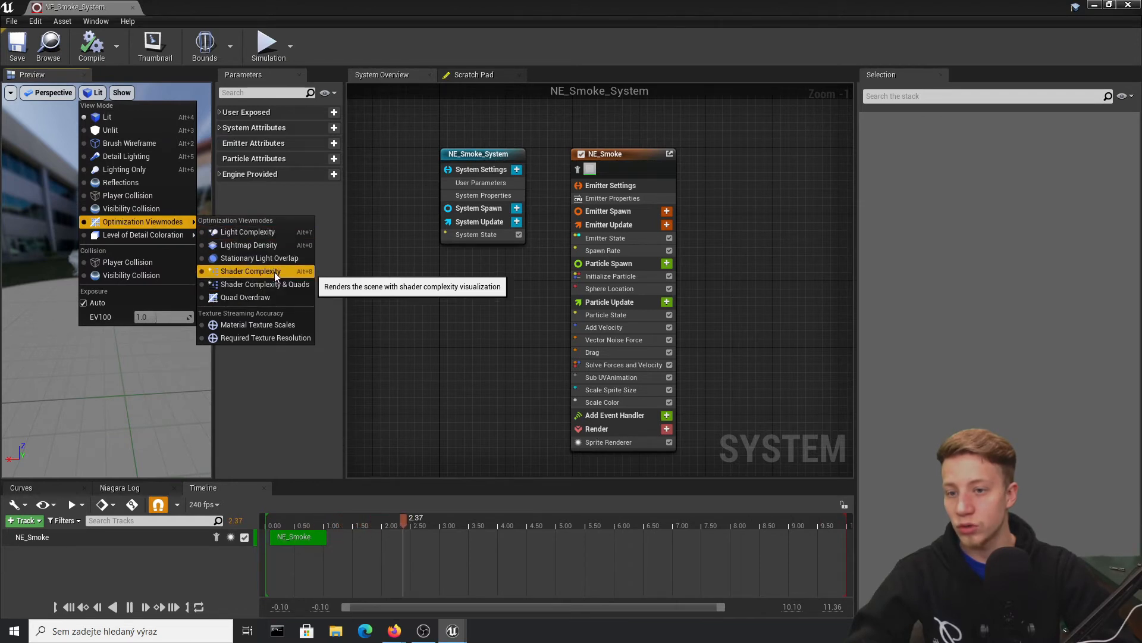
{"action": "left_click", "coordinate": [251, 271]}
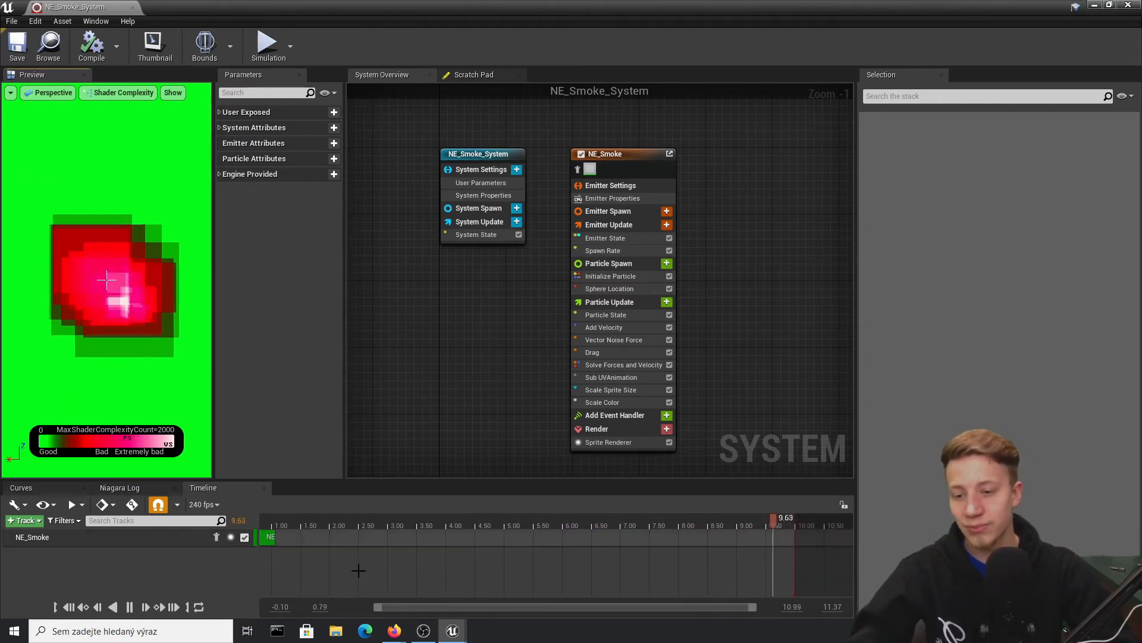
- Scrub the simulation back near its start and resume playback to examine the smoke's shader complexity
{"action": "left_click", "coordinate": [291, 526]}
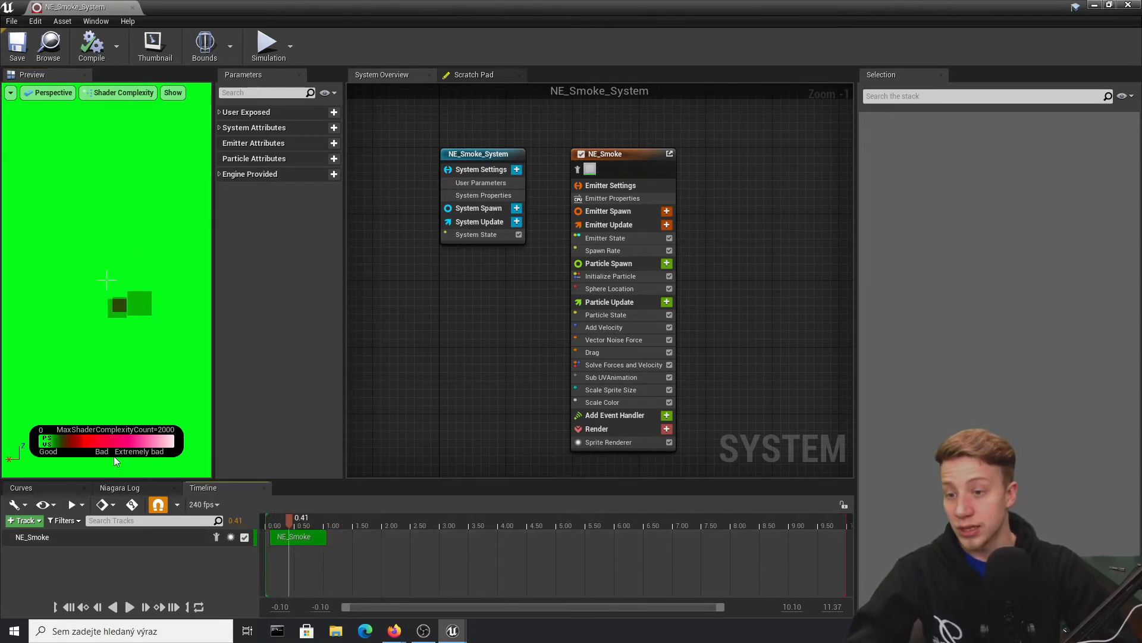
{"action": "mouse_move", "coordinate": [266, 515]}
{"action": "left_mouse_down"}
{"action": "mouse_move", "coordinate": [332, 513]}
{"action": "mouse_move", "coordinate": [283, 517]}
{"action": "left_mouse_up"}
{"action": "key", "text": "space"}
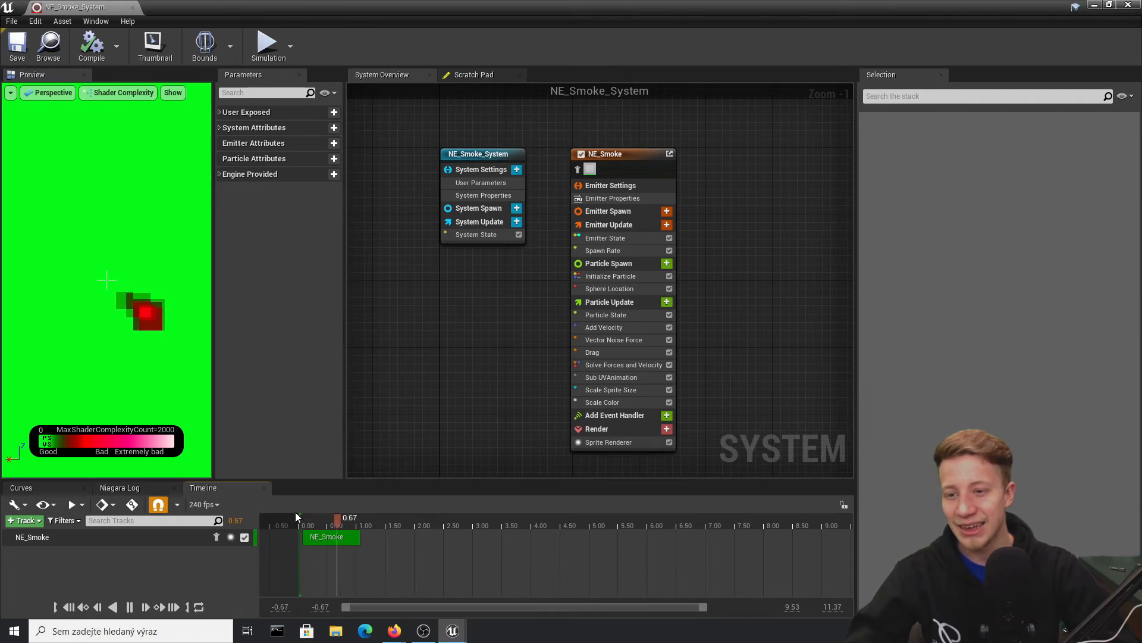
- Pause the preview simulation and review the NE_Smoke emitter's properties, Emitter State and Spawn Rate settings
{"action": "key", "text": "space"}
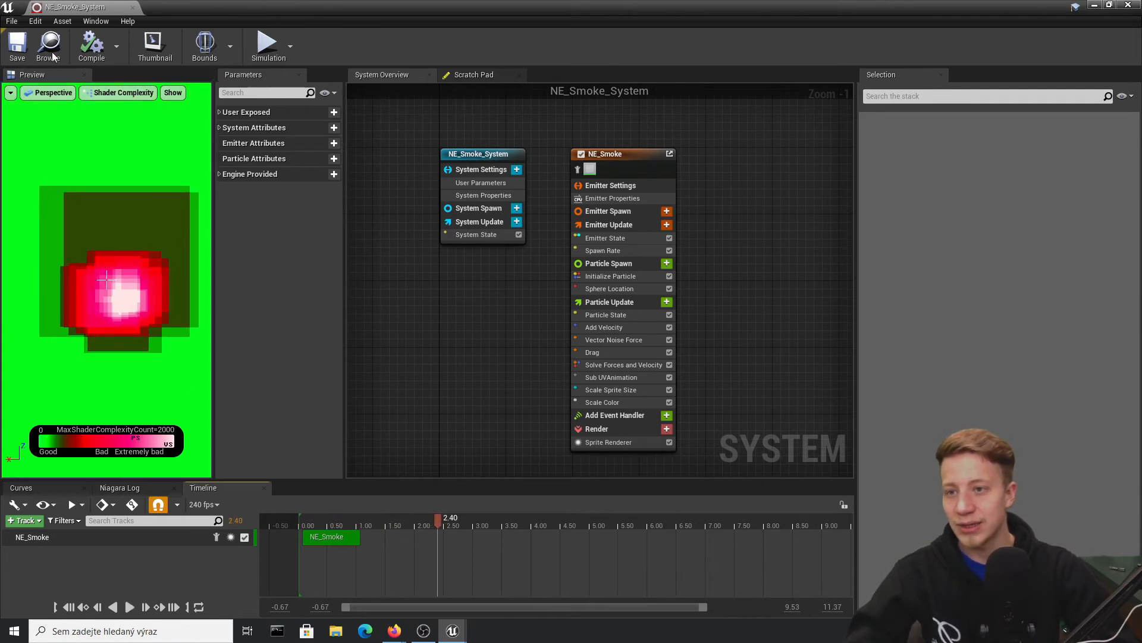
{"action": "left_click", "coordinate": [95, 53]}
{"action": "left_click", "coordinate": [615, 161]}
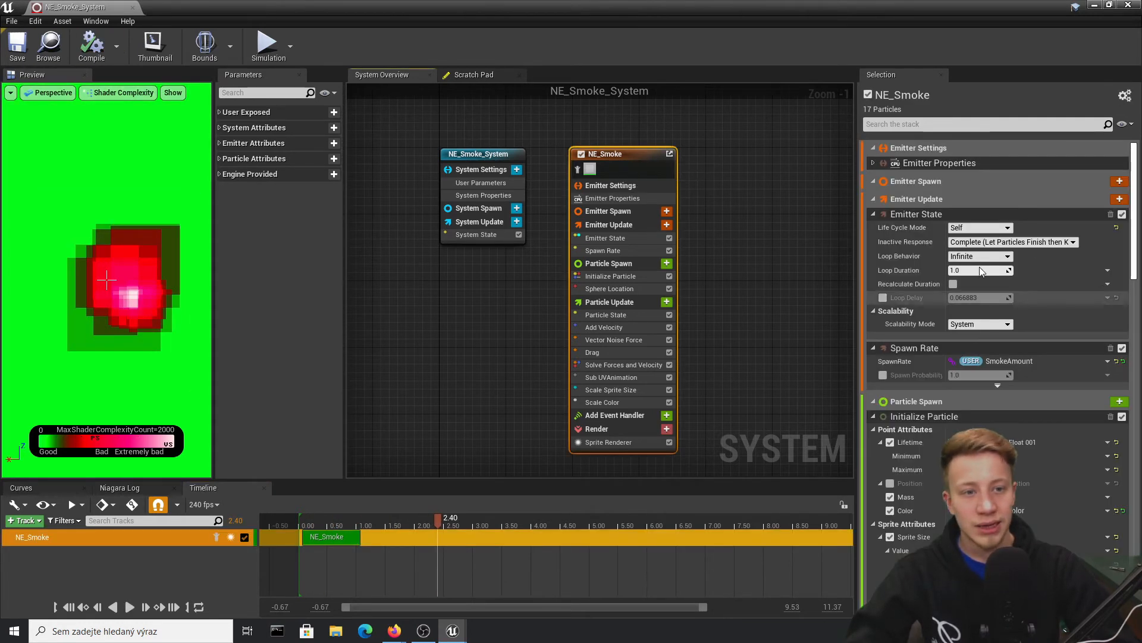
{"action": "left_click", "coordinate": [616, 210]}
{"action": "left_click", "coordinate": [619, 199]}
{"action": "left_click", "coordinate": [615, 237]}
{"action": "left_click", "coordinate": [616, 251]}
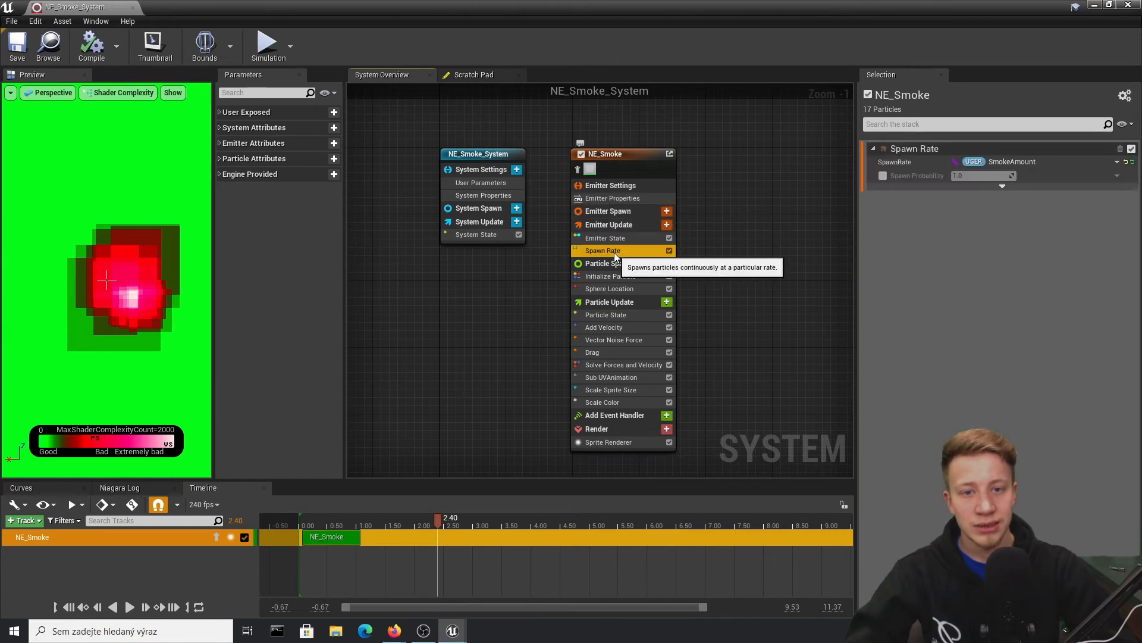
- Set the system's SmokeColor user parameter to R 0.8, G 50.0 and B 3.0
{"action": "left_click", "coordinate": [493, 161]}
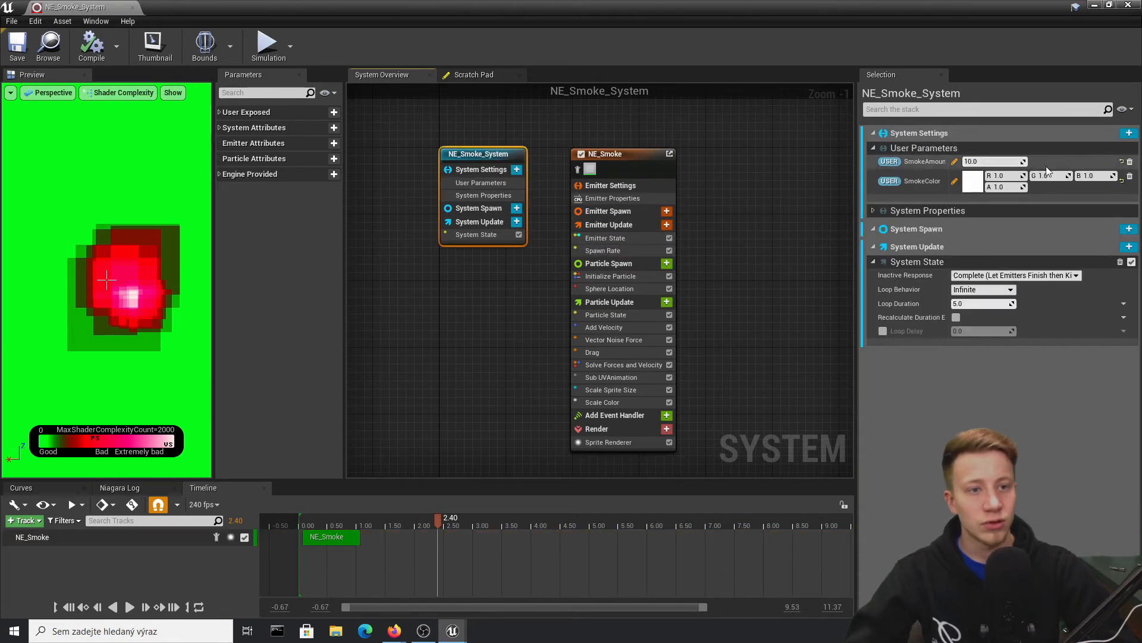
{"action": "left_click", "coordinate": [974, 182]}
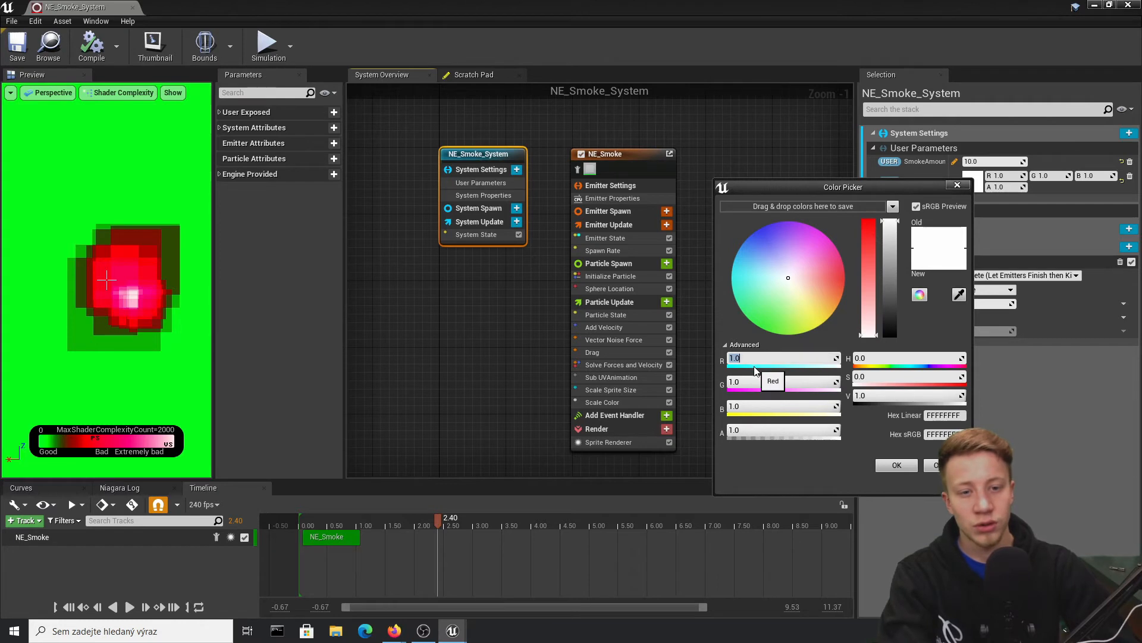
{"action": "type", "text": "0.8"}
{"action": "key", "text": "Return"}
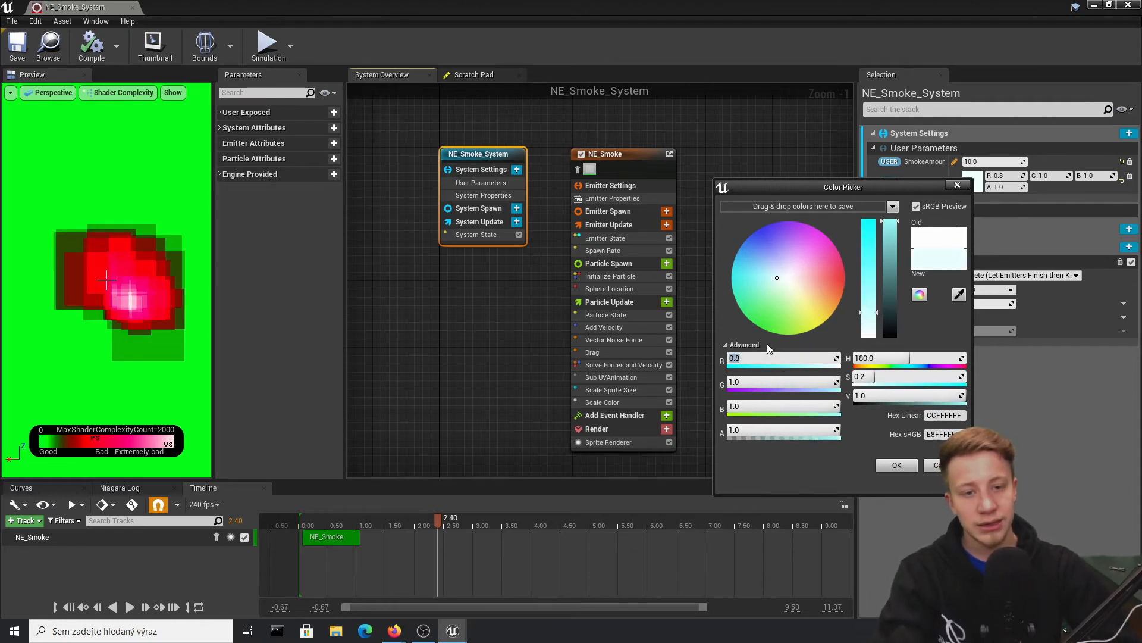
{"action": "left_click", "coordinate": [778, 386]}
{"action": "type", "text": "50"}
{"action": "key", "text": "Return"}
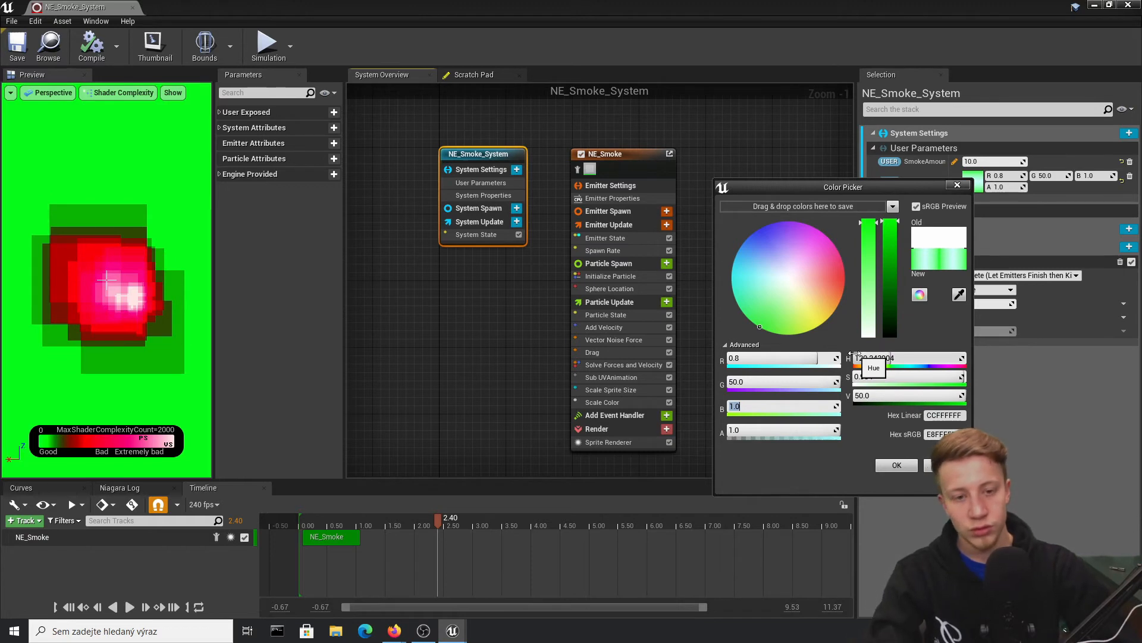
{"action": "type", "text": "3"}
{"action": "key", "text": "Return"}
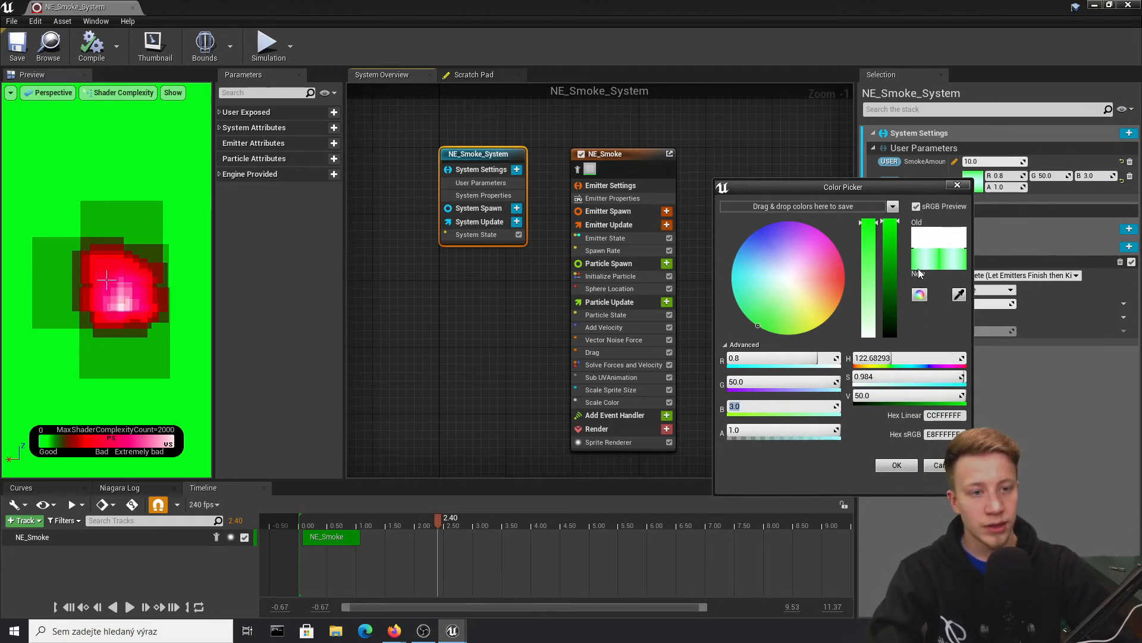
{"action": "left_click", "coordinate": [897, 466]}
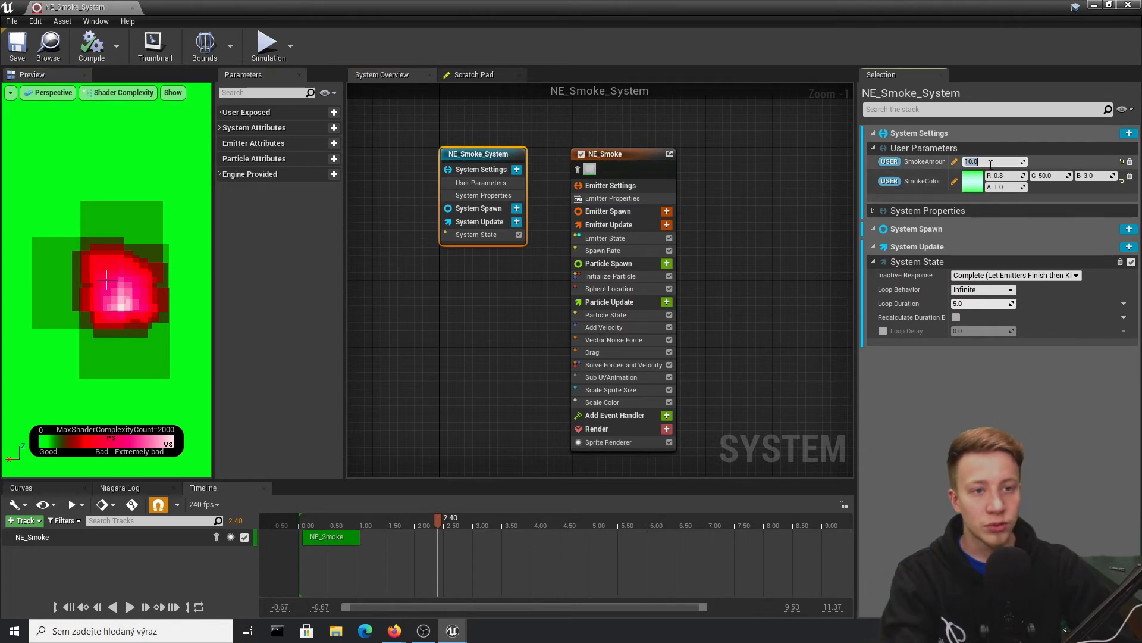
- Set the system's SmokeAmount user parameter to 50 and replay the simulation from its start
{"action": "type", "text": "50"}
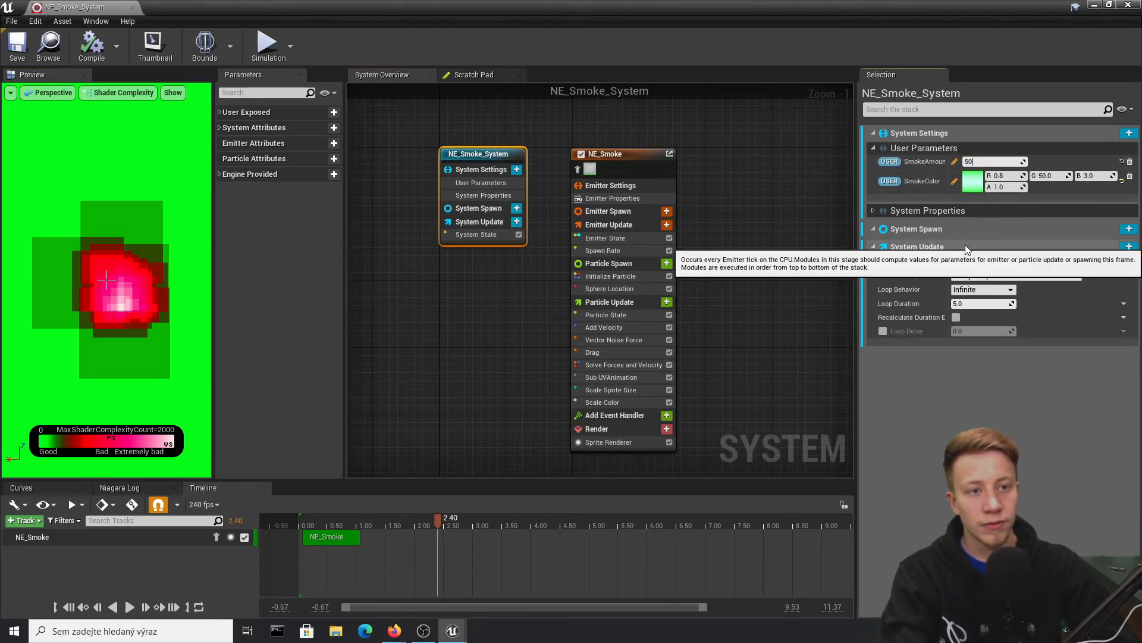
{"action": "key", "text": "Return"}
{"action": "left_click", "coordinate": [296, 521]}
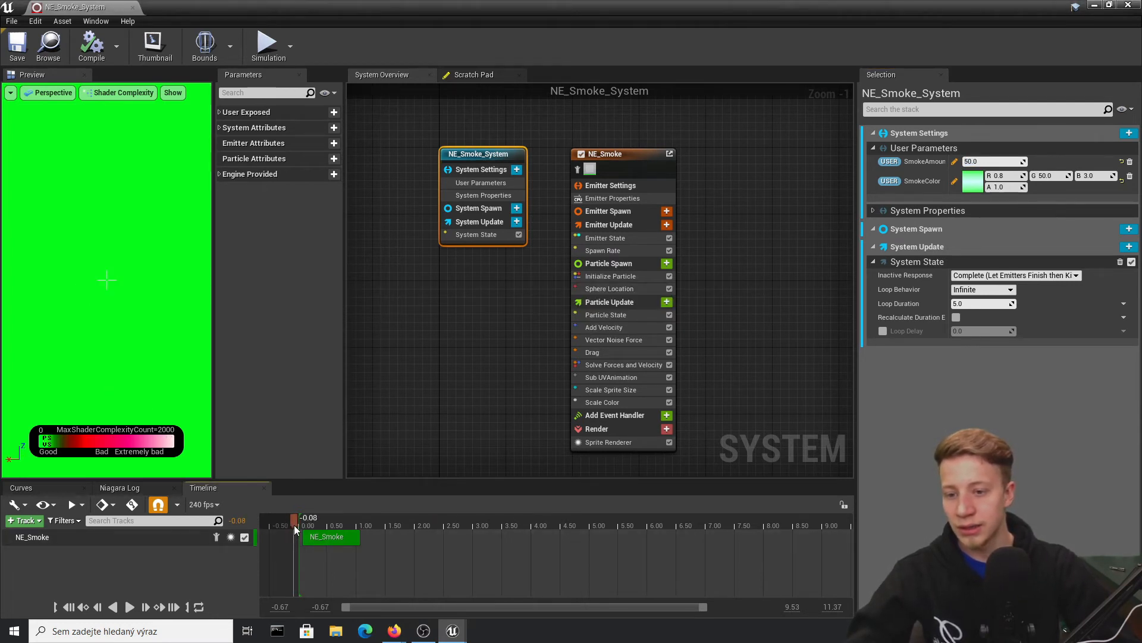
{"action": "key", "text": "space"}
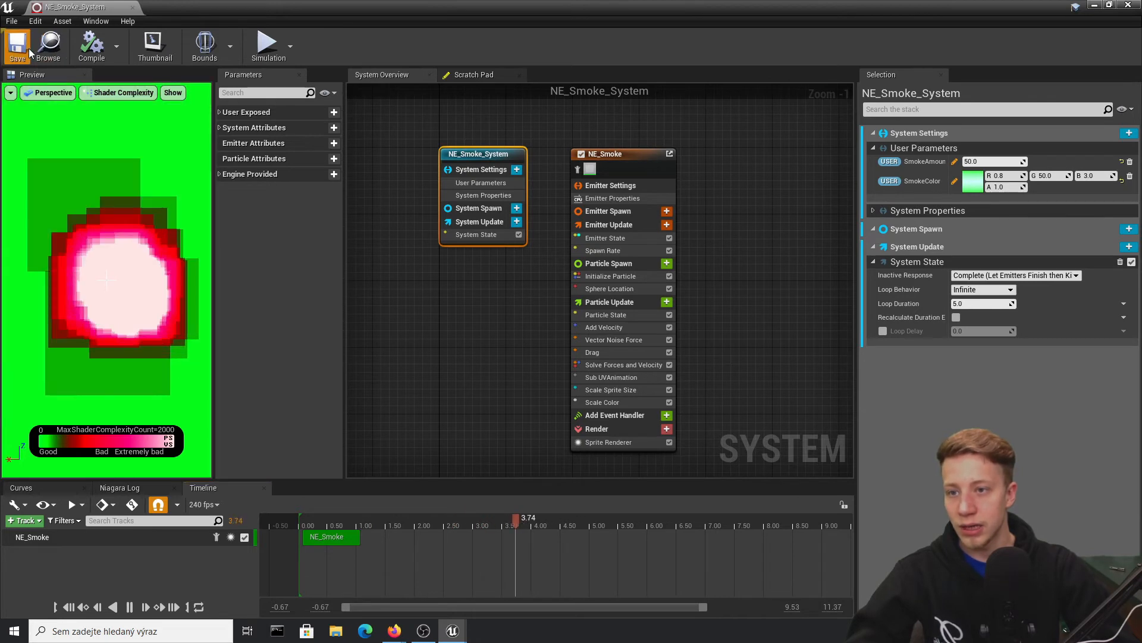
- Switch the system preview back to the Lit view mode and inspect the tinted smoke
{"action": "left_click", "coordinate": [126, 95]}
{"action": "left_click", "coordinate": [119, 116]}
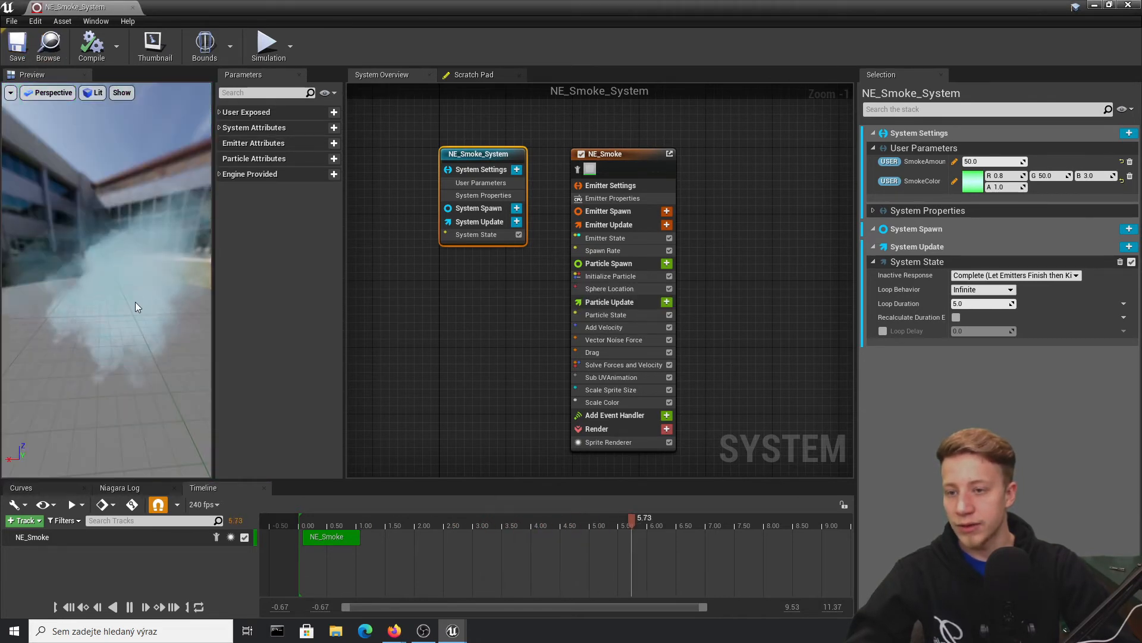
{"action": "left_click_drag", "start_coordinate": [119, 179], "coordinate": [2, 157]}
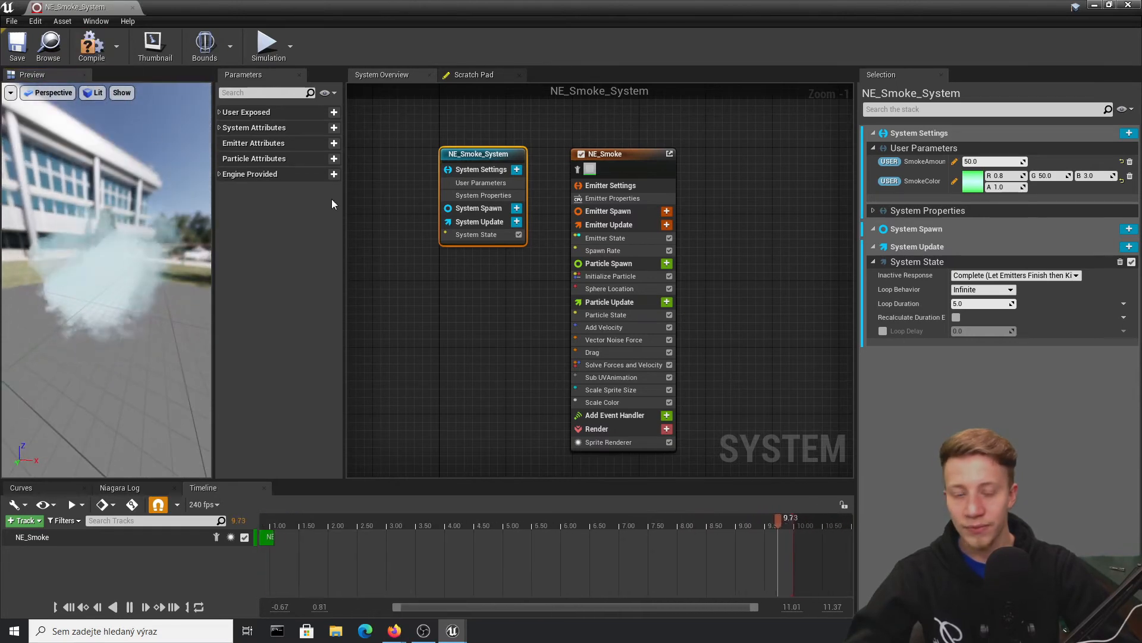
- Delete the blue smoke actor from the level and place a fresh NE_Smoke_System in its spot
{"action": "left_click_drag", "start_coordinate": [651, 7], "coordinate": [656, 448]}
{"action": "right_click_drag", "start_coordinate": [619, 286], "coordinate": [609, 345]}
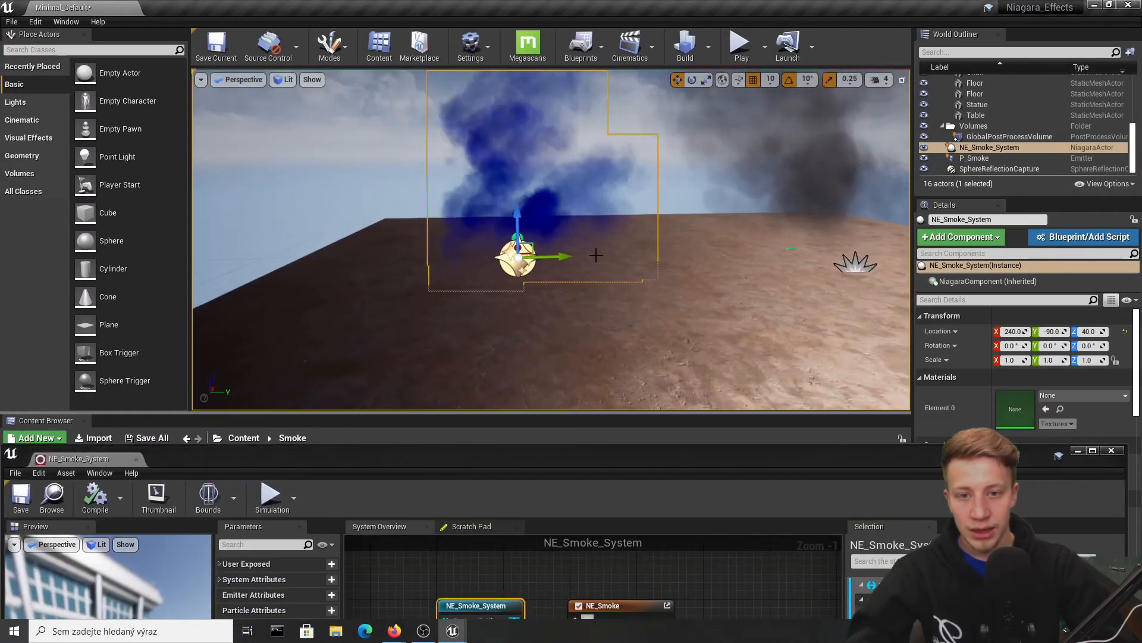
{"action": "key", "text": "Delete"}
{"action": "left_click_drag", "start_coordinate": [530, 457], "coordinate": [530, 535]}
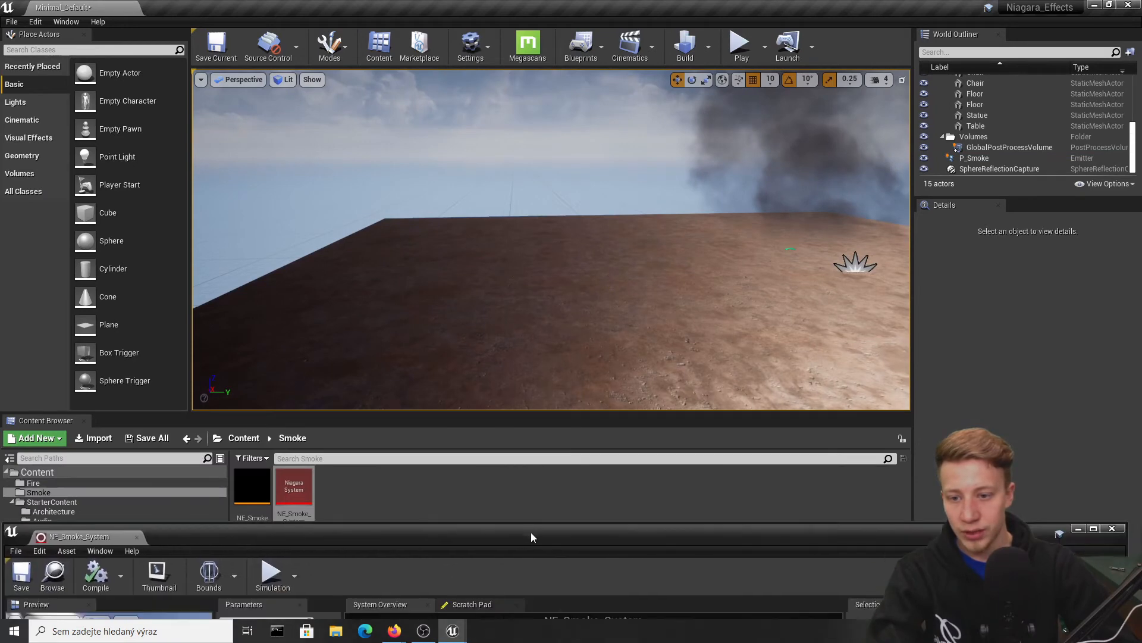
{"action": "left_click_drag", "start_coordinate": [294, 482], "coordinate": [518, 267]}
{"action": "key", "text": "f"}
- Switch the level viewport to the Shader Complexity optimization view mode
{"action": "left_click", "coordinate": [286, 79]}
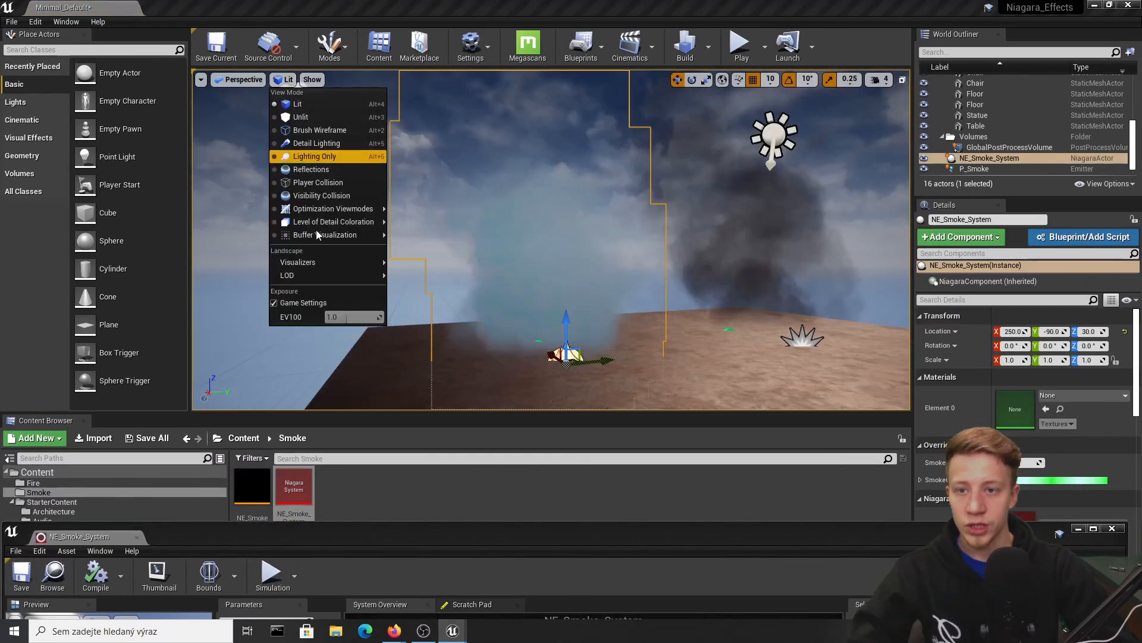
{"action": "mouse_move", "coordinate": [337, 208]}
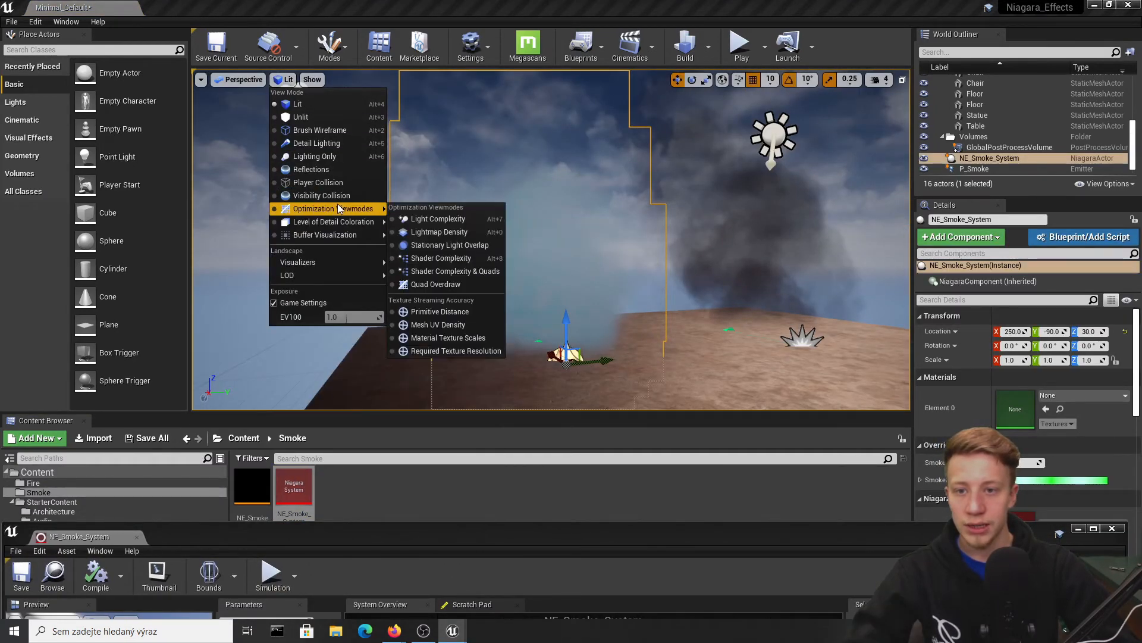
{"action": "left_click", "coordinate": [455, 258]}
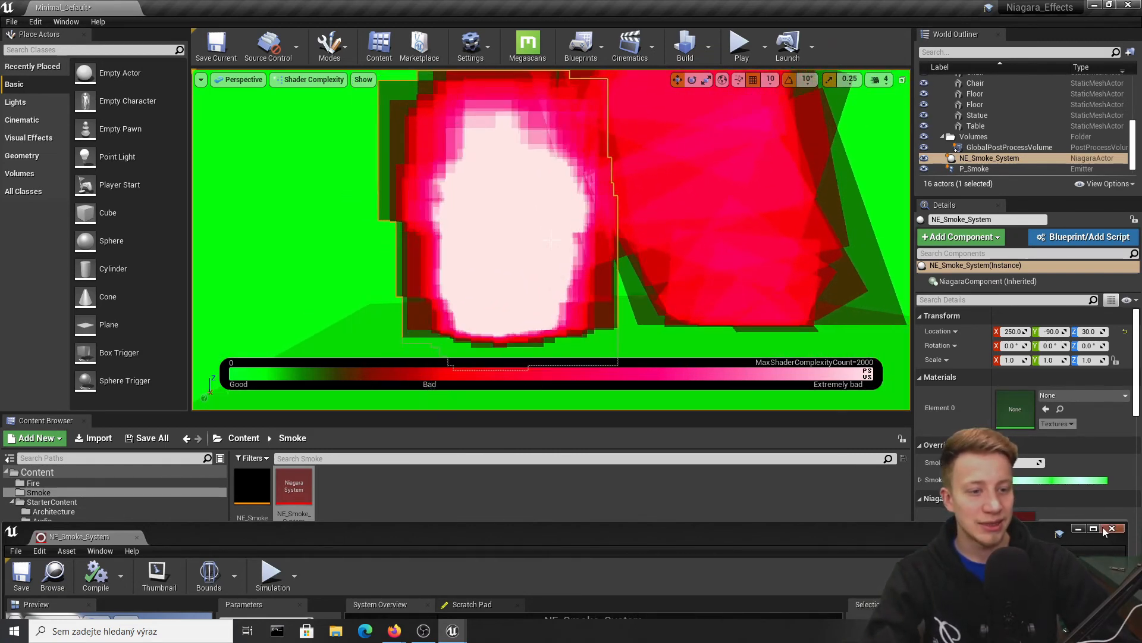
- Close the NE_Smoke_System editor and increase the placed smoke actor's SmokeAmount override
{"action": "left_click", "coordinate": [1023, 479]}
{"action": "left_click", "coordinate": [1020, 462]}
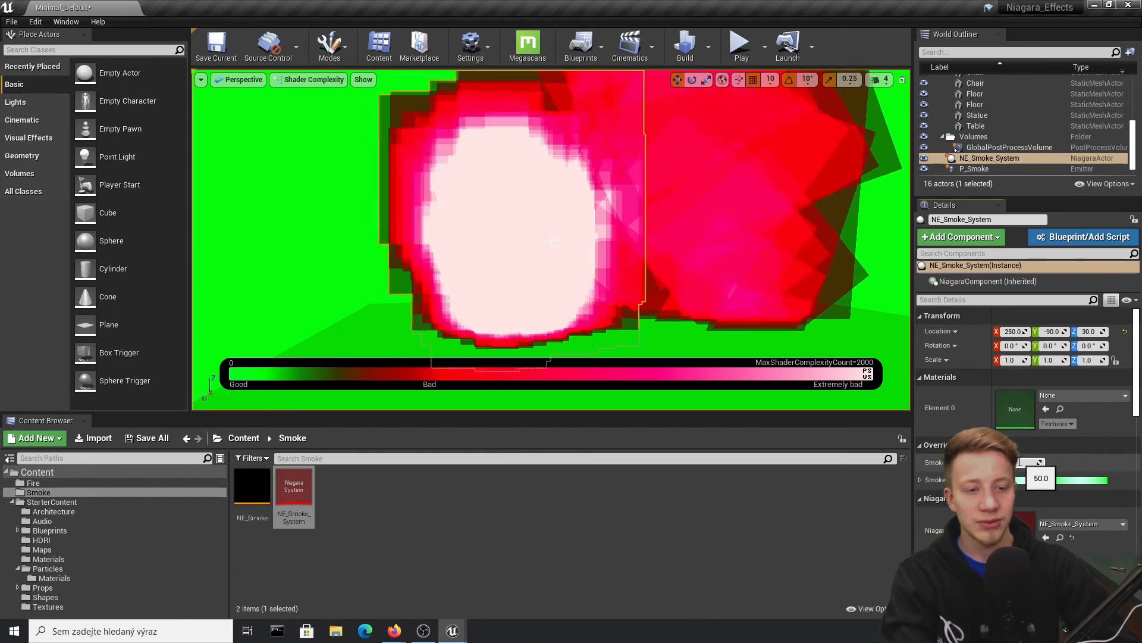
{"action": "key", "text": "Return"}
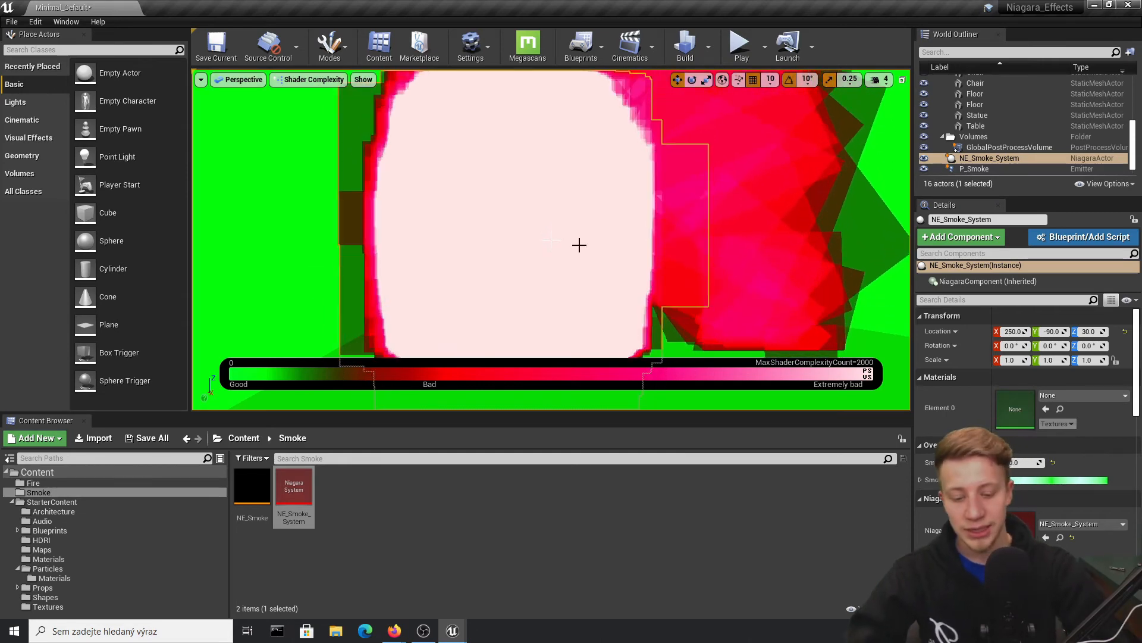
{"action": "key", "text": "F11"}
{"action": "key", "text": "F11"}
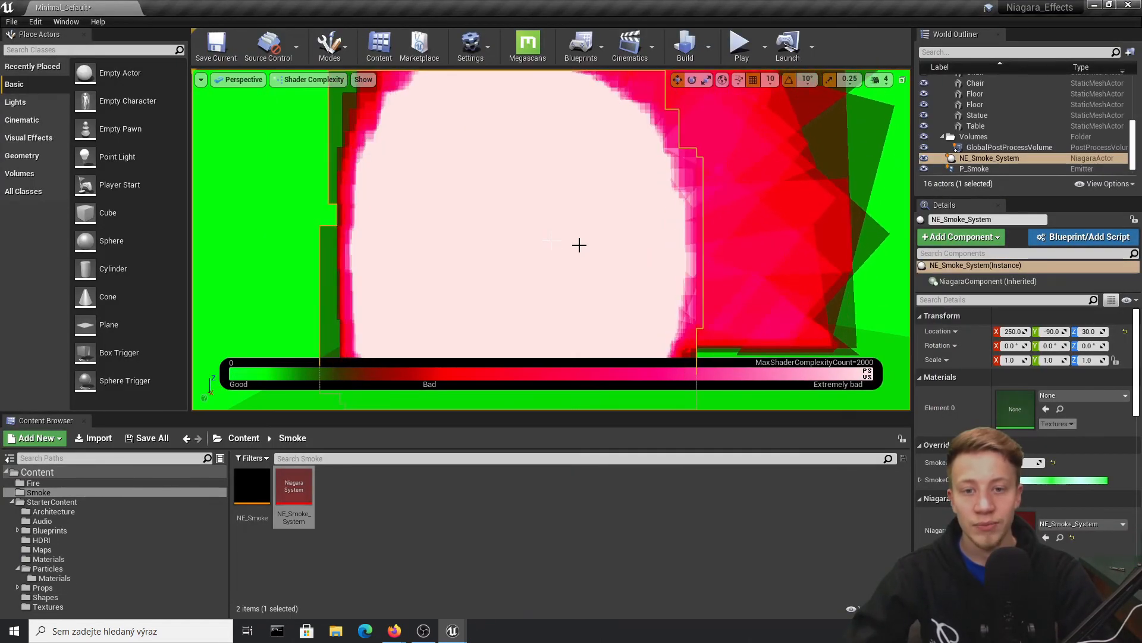
- Run the console command "stat unit" to display the frame timing statistics in the viewport
{"action": "key", "text": "grave"}
{"action": "type", "text": "stat "}
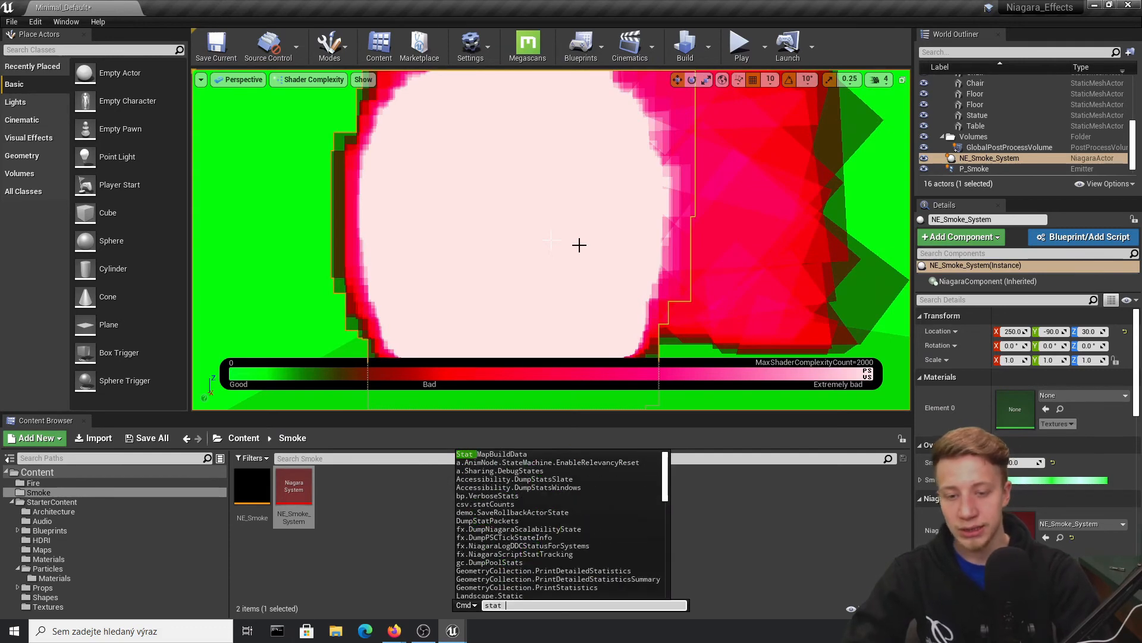
{"action": "type", "text": "unit"}
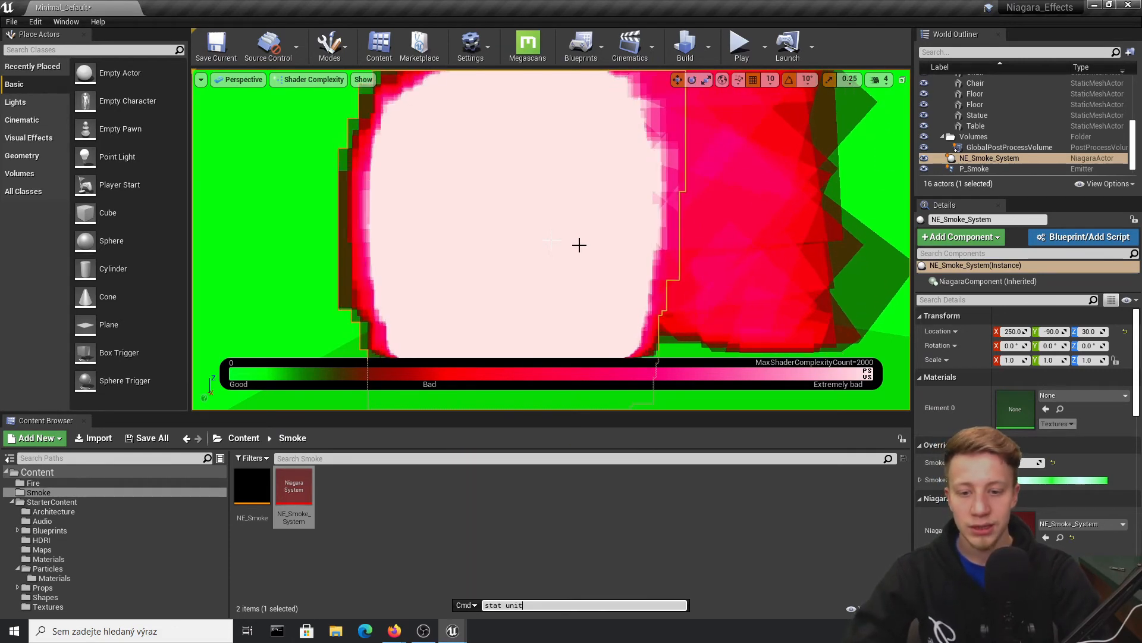
{"action": "key", "text": "Return"}
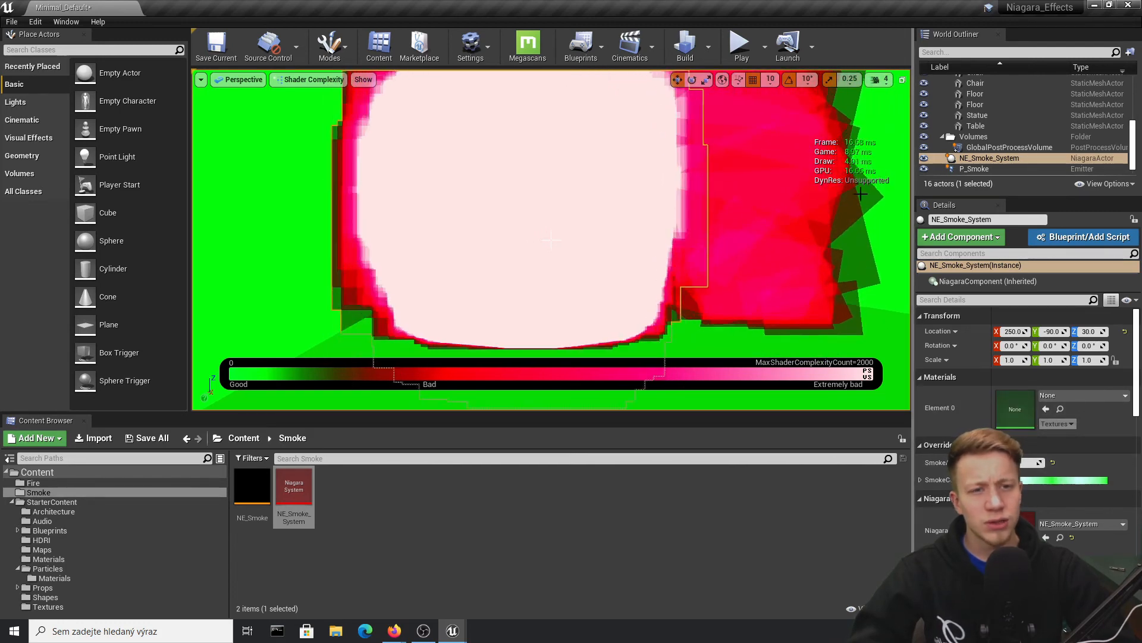
- Return the level viewport to the Lit view mode and examine the smoke alongside the frame timings
{"action": "left_click", "coordinate": [311, 79]}
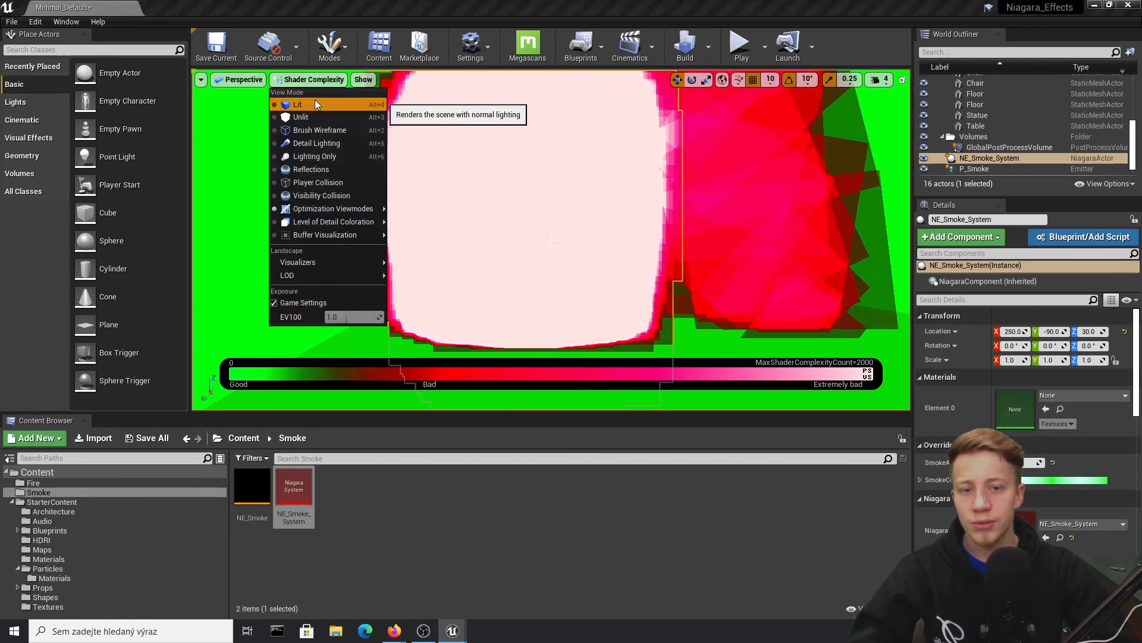
{"action": "left_click", "coordinate": [316, 104]}
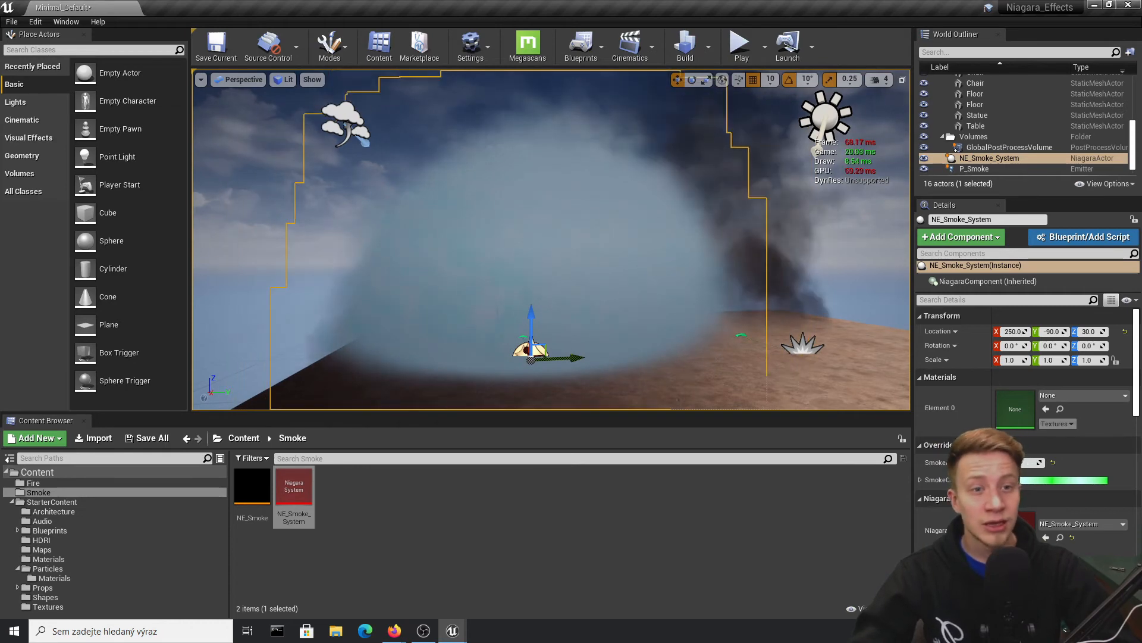
{"action": "right_click_drag", "start_coordinate": [551, 240], "coordinate": [536, 262]}
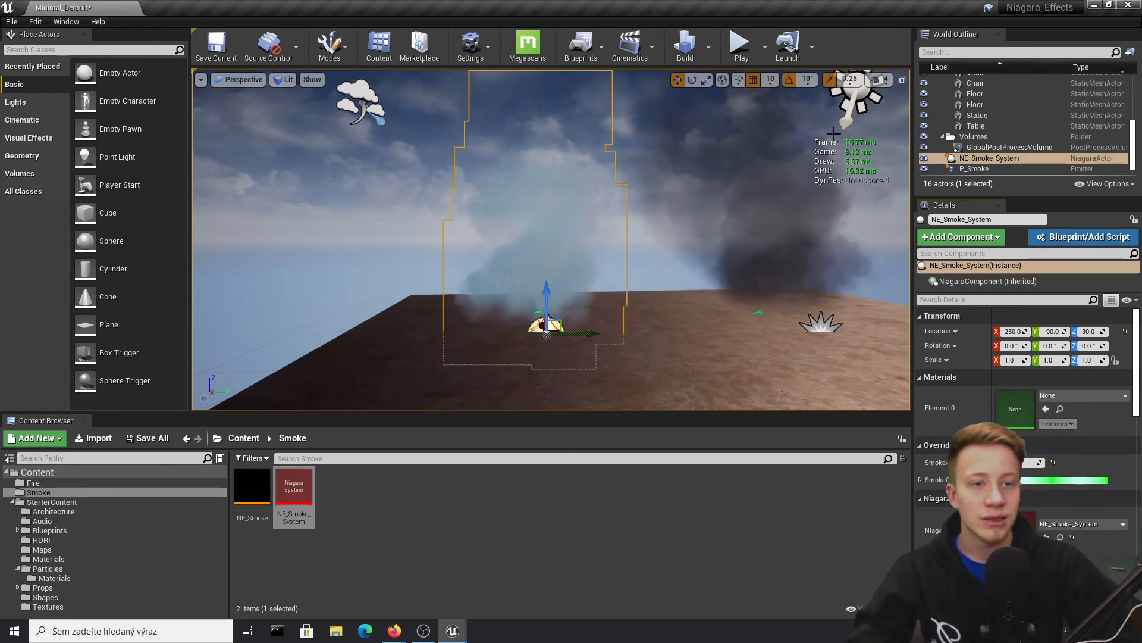
{"action": "mouse_move", "coordinate": [742, 235]}
{"action": "right_mouse_down"}
{"action": "mouse_move", "coordinate": [742, 276]}
{"action": "mouse_move", "coordinate": [734, 228]}
{"action": "right_mouse_up"}
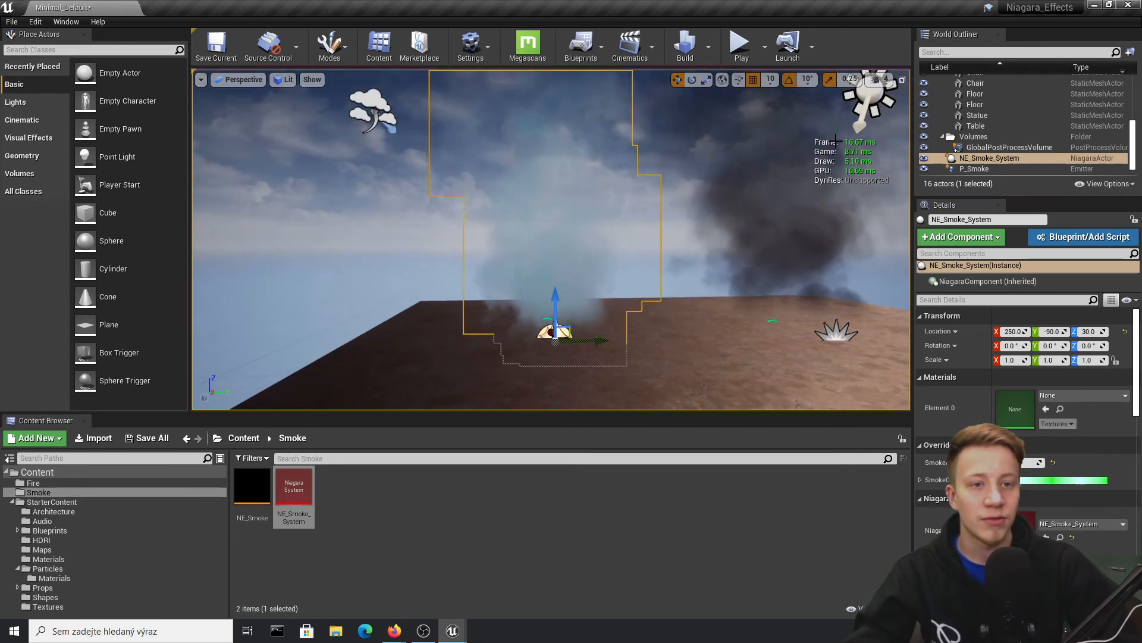
- Compare both smoke effects in the Shader Complexity view mode, returning the viewport to Lit when done
{"action": "left_click", "coordinate": [312, 79]}
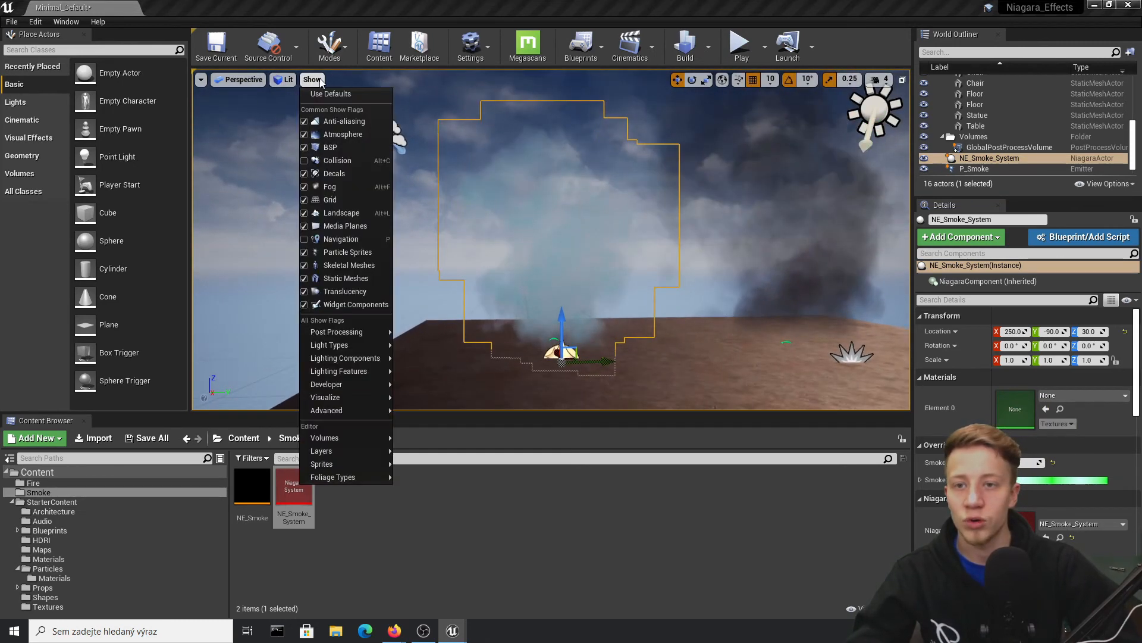
{"action": "left_click", "coordinate": [284, 79]}
{"action": "mouse_move", "coordinate": [341, 208]}
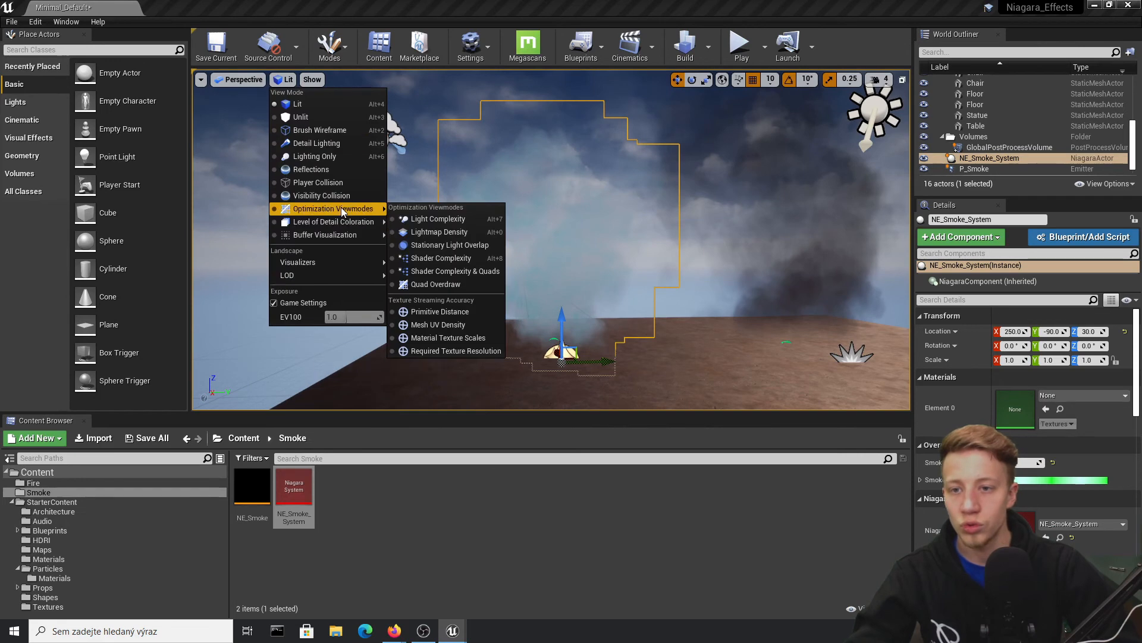
{"action": "left_click", "coordinate": [473, 258]}
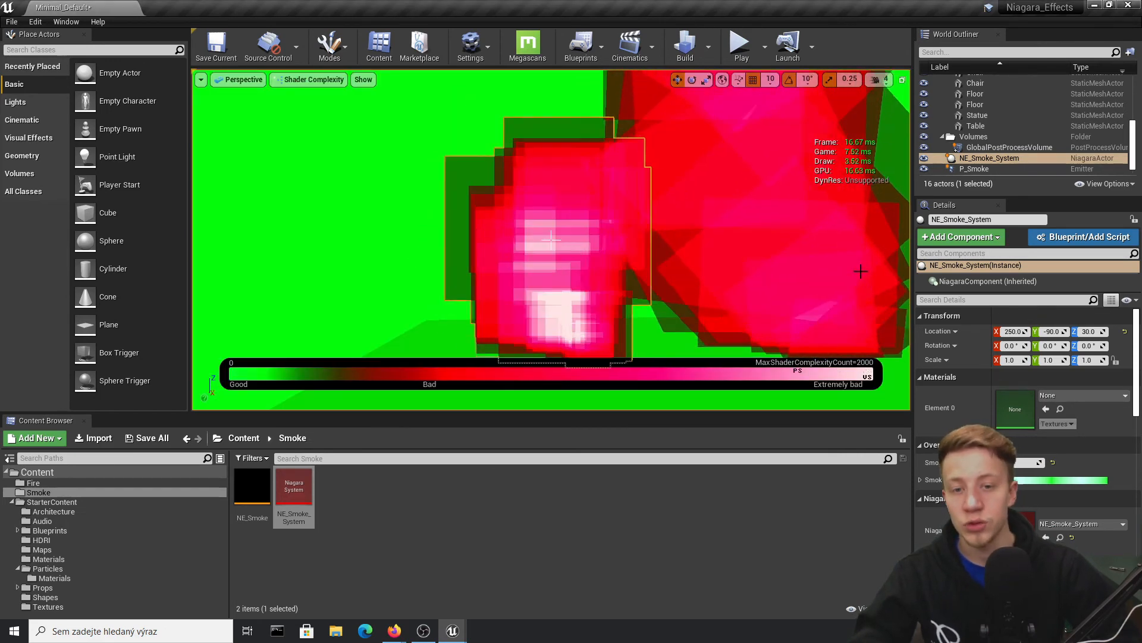
{"action": "key", "text": "alt+4"}
- Open the NS_Fire Niagara system from the Fire content folder
{"action": "left_click", "coordinate": [244, 438]}
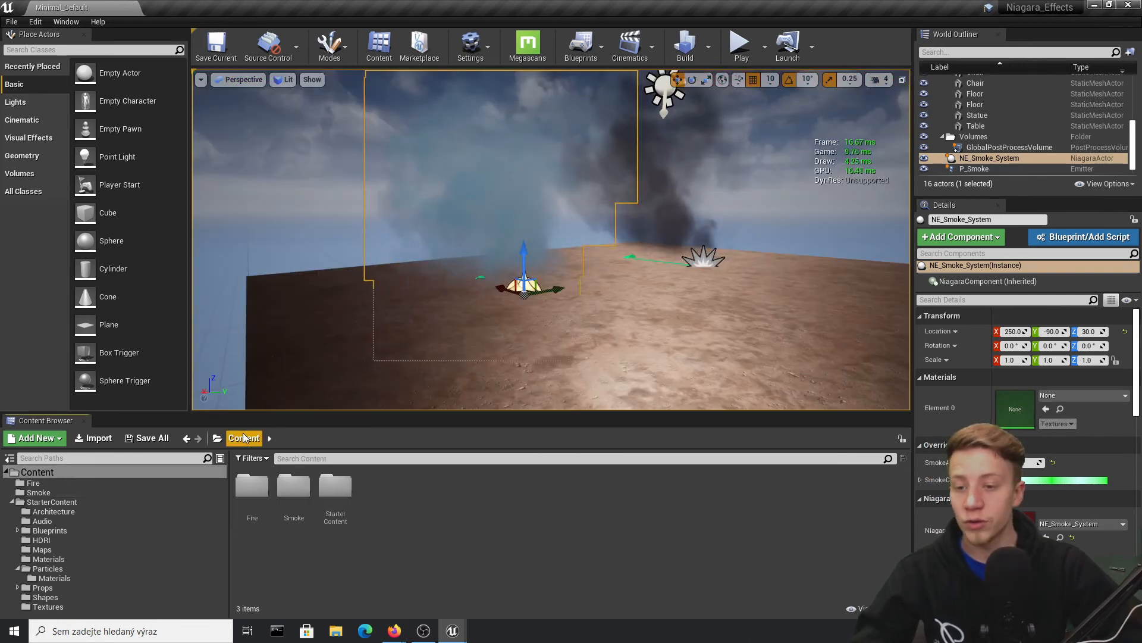
{"action": "double_click", "coordinate": [253, 486]}
{"action": "left_click", "coordinate": [336, 487]}
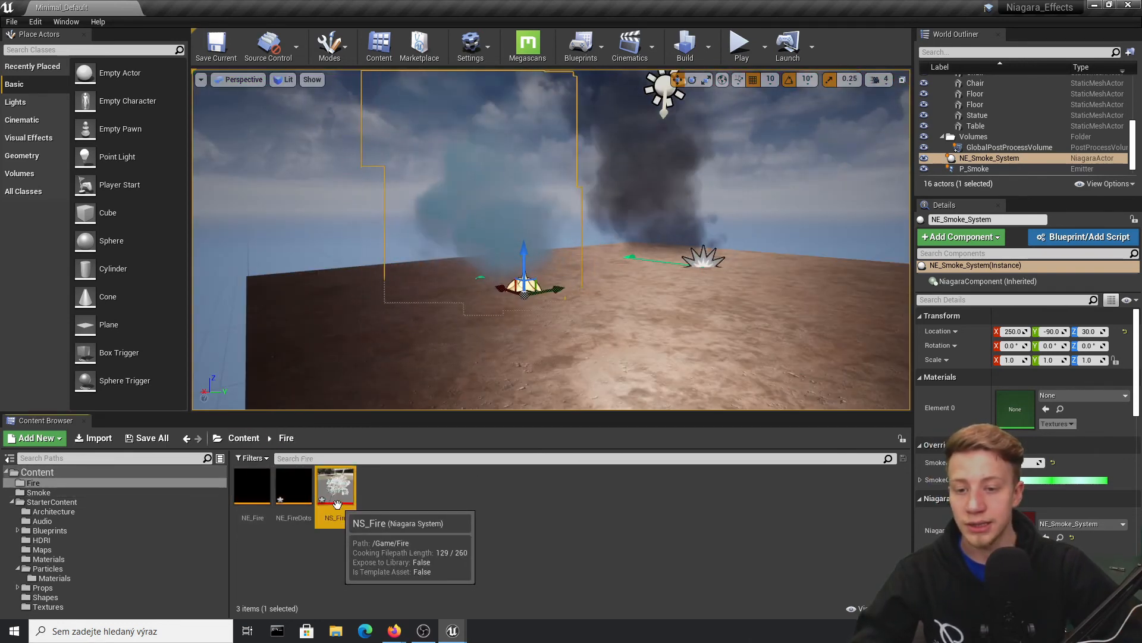
{"action": "double_click", "coordinate": [336, 503]}
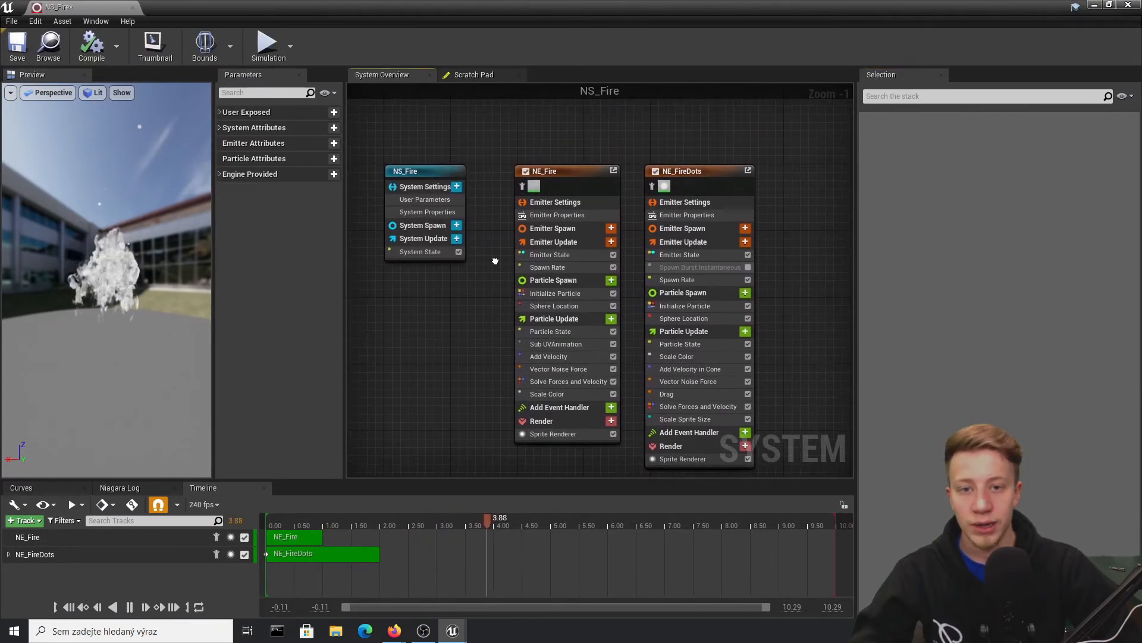
- Add the NE_Smoke emitter to the NS_Fire system and check it in the preview
{"action": "right_click", "coordinate": [694, 227]}
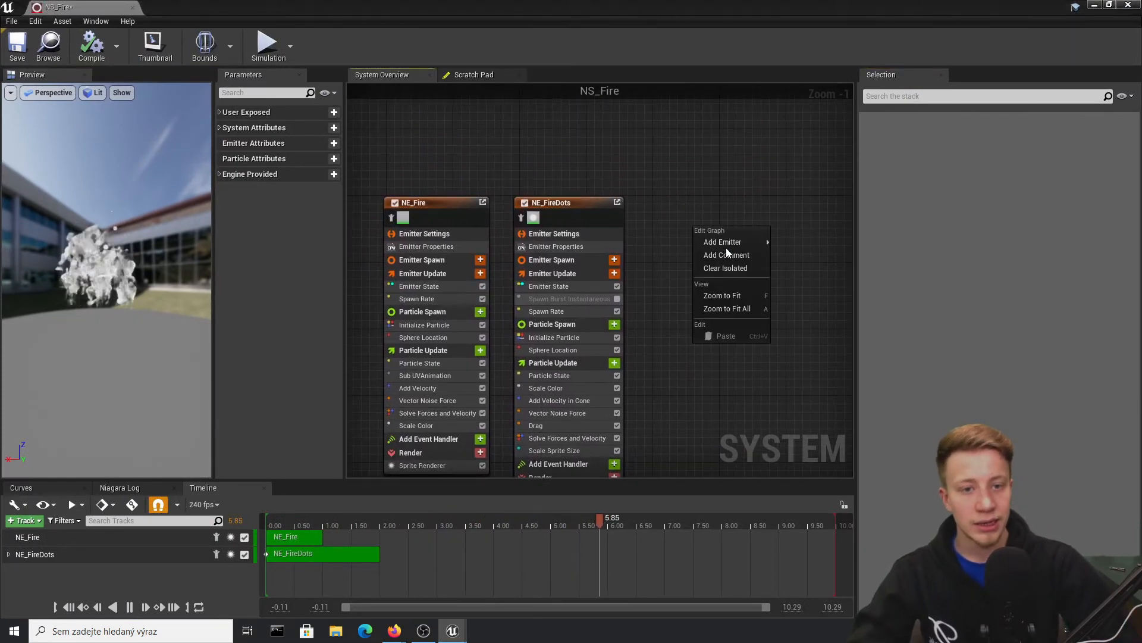
{"action": "mouse_move", "coordinate": [725, 243]}
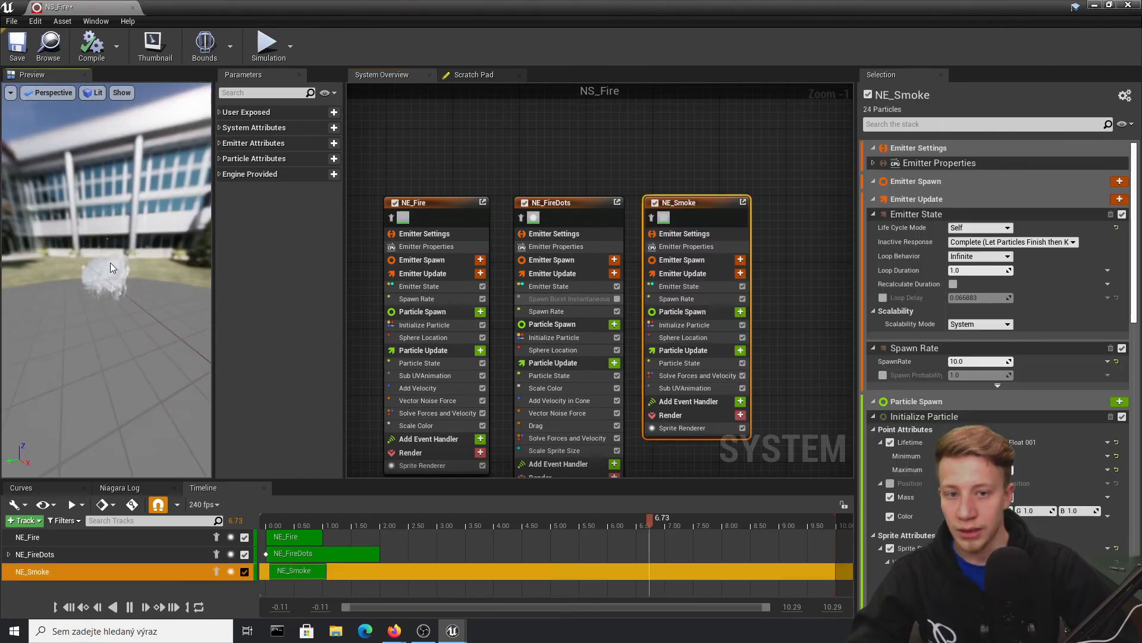
{"action": "scroll", "coordinate": [101, 201], "scroll_direction": "up", "scroll_amount": 3}
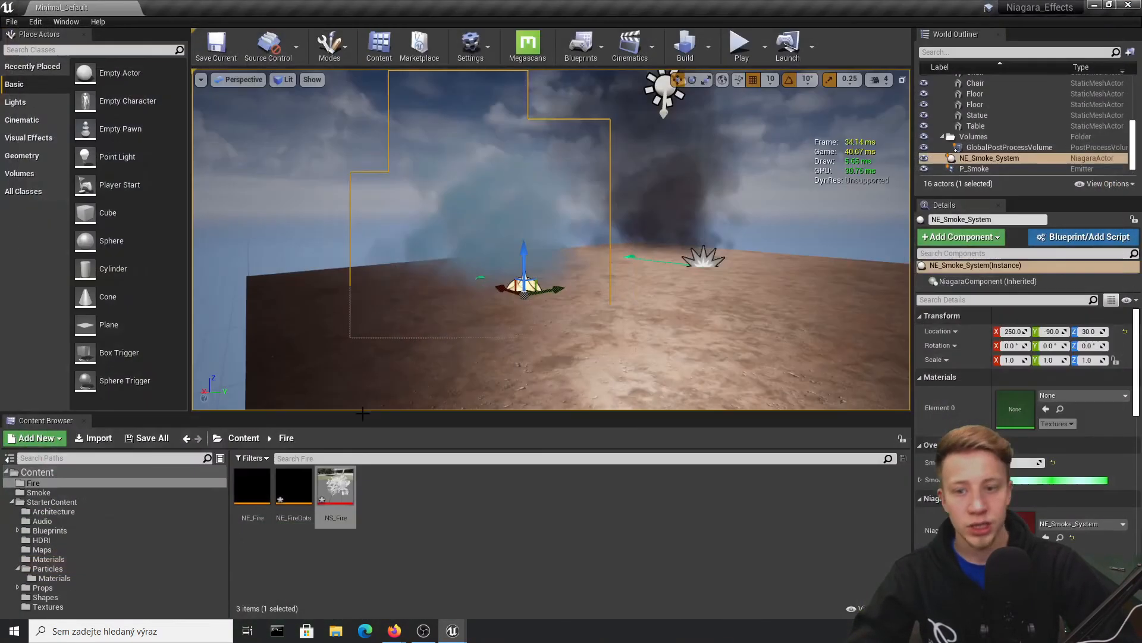
- Open the NE_Smoke_System Niagara system from the Smoke content folder
{"action": "left_click", "coordinate": [294, 487]}
{"action": "left_click", "coordinate": [243, 437]}
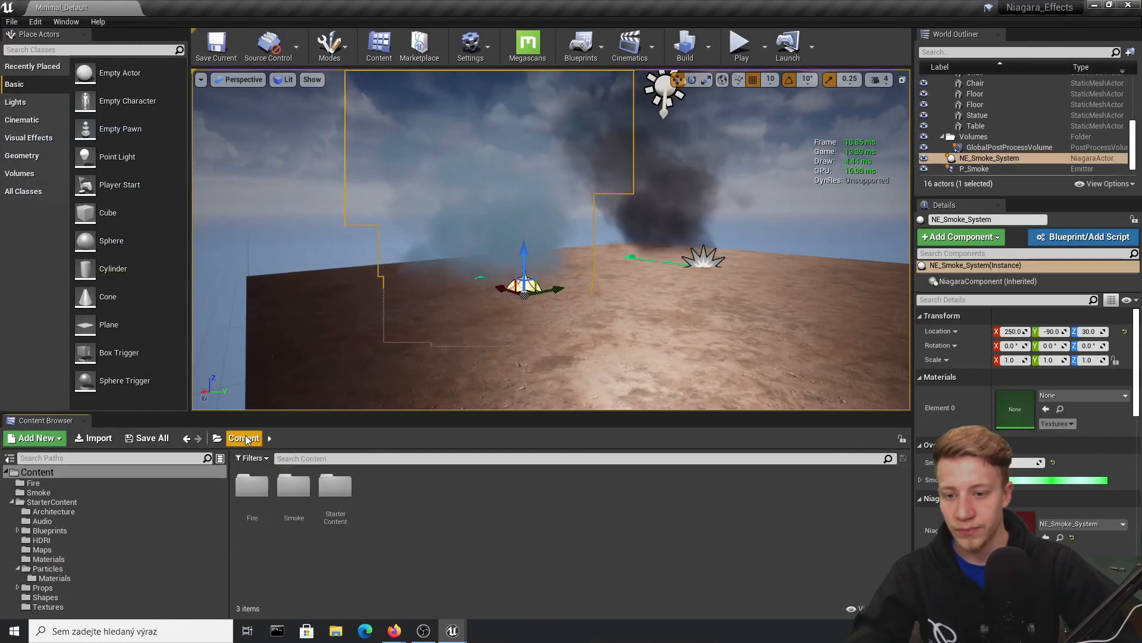
{"action": "double_click", "coordinate": [294, 489]}
{"action": "double_click", "coordinate": [293, 493]}
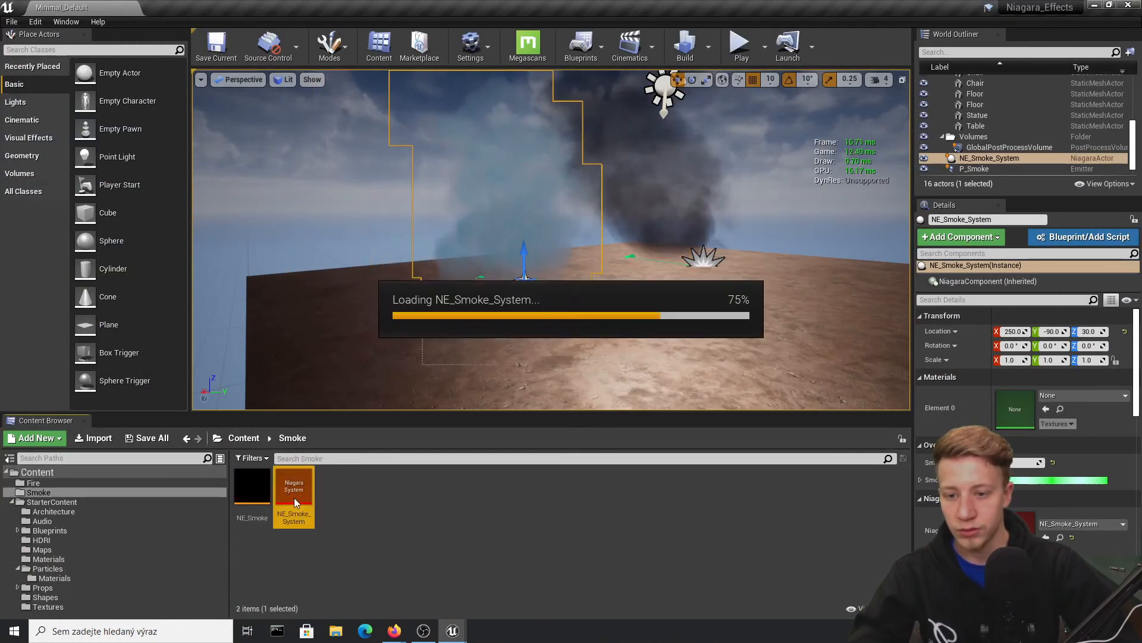
- Create a new emitter asset named NE_SmokewithVelocity in the Smoke folder from the system's NE_Smoke emitter
{"action": "right_click", "coordinate": [647, 163]}
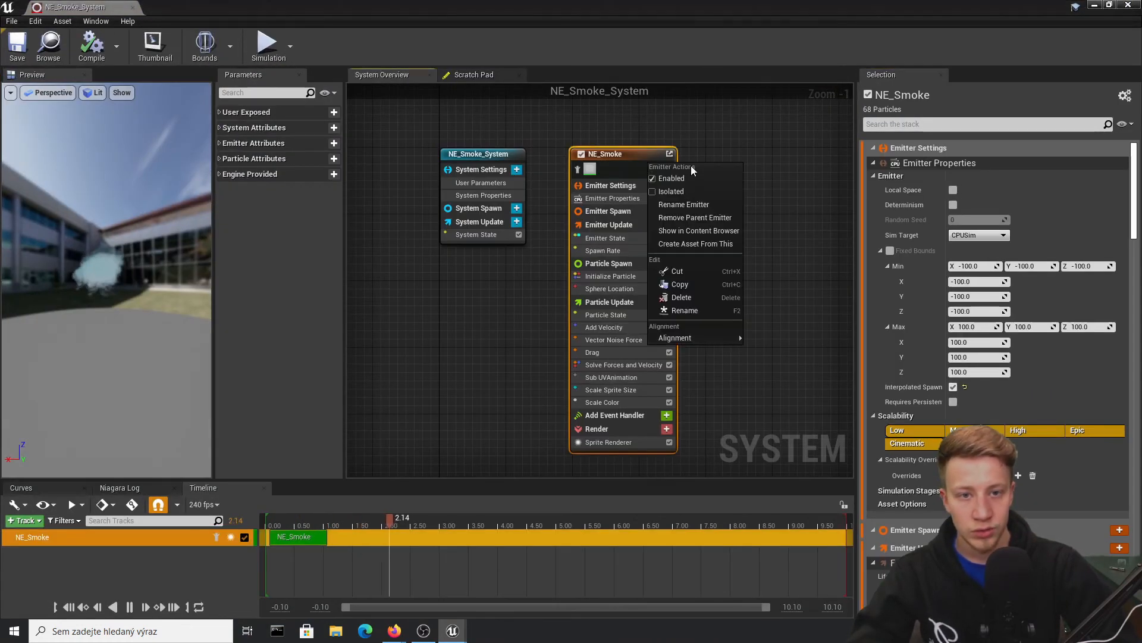
{"action": "left_click", "coordinate": [719, 244]}
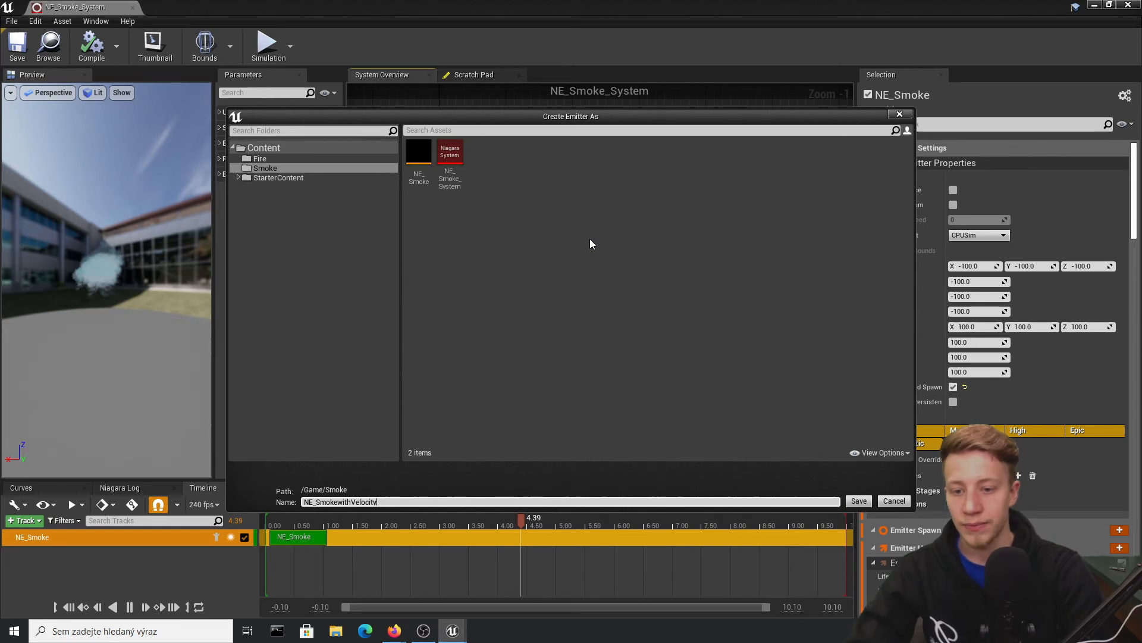
{"action": "left_click", "coordinate": [863, 505]}
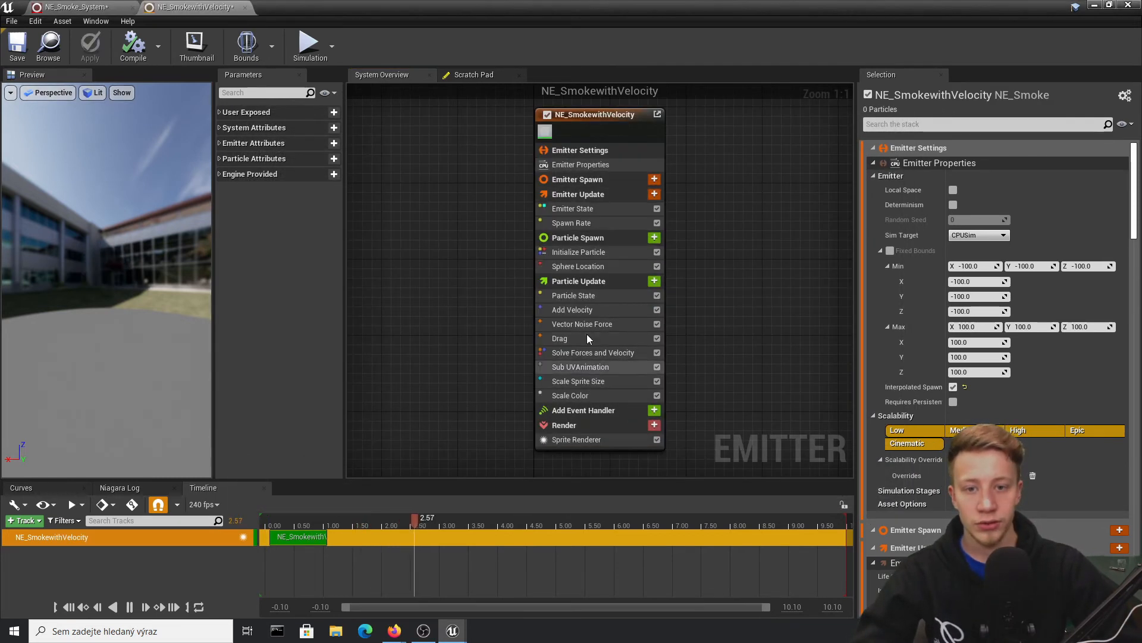
{"action": "left_click", "coordinate": [1132, 5]}
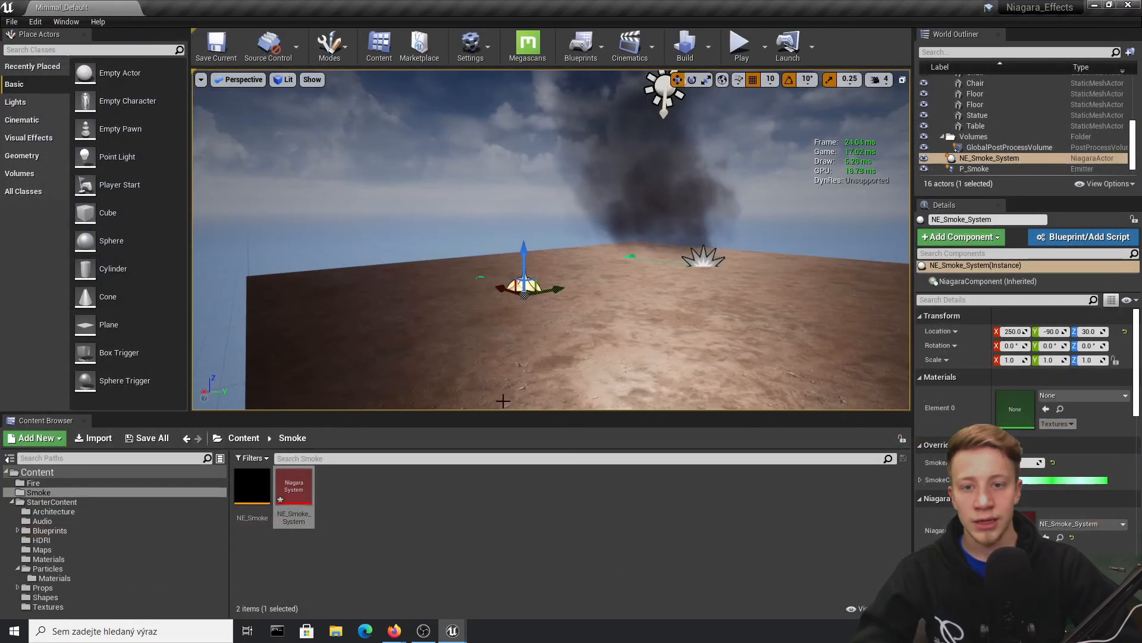
- Reopen the NS_Fire system from the Fire content folder and delete its NE_Smoke emitter
{"action": "left_click", "coordinate": [252, 441]}
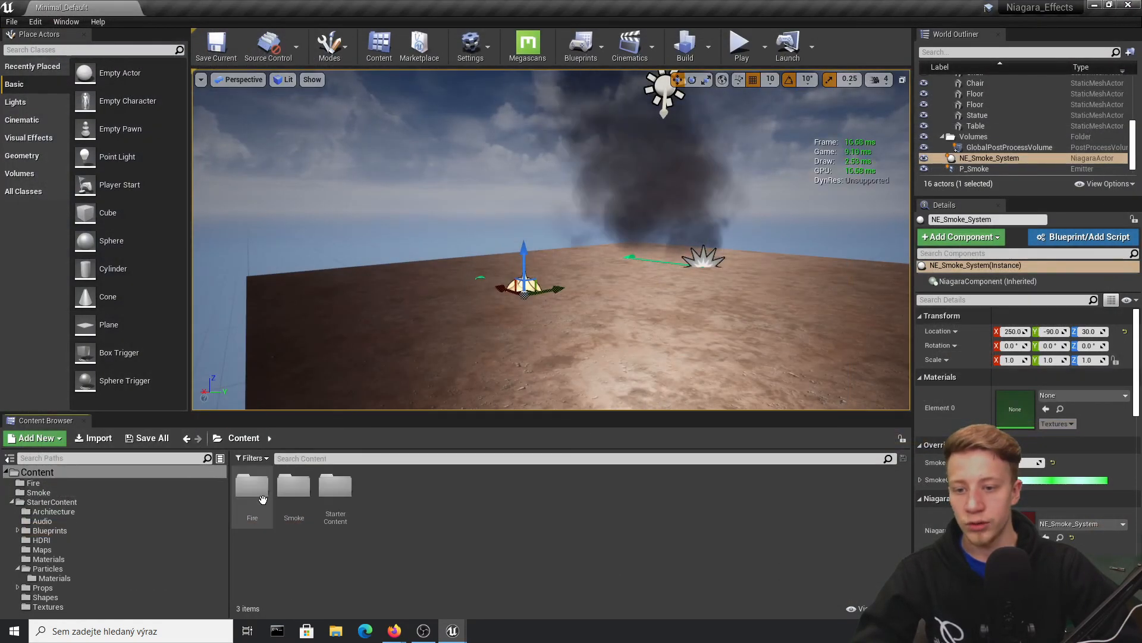
{"action": "double_click", "coordinate": [248, 484]}
{"action": "double_click", "coordinate": [335, 494]}
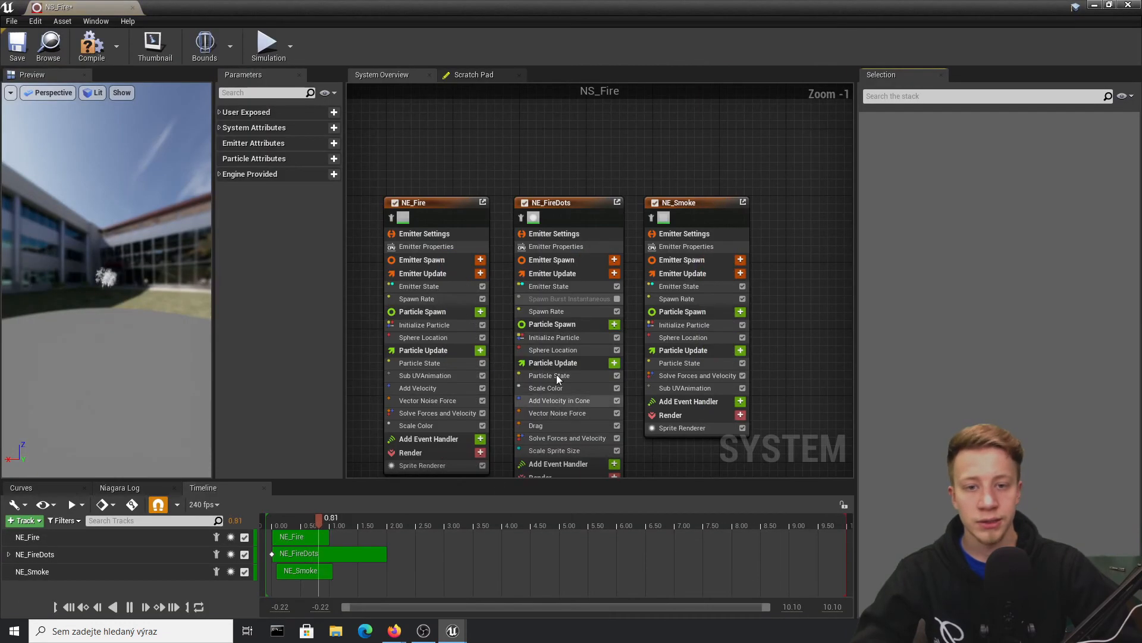
{"action": "left_click", "coordinate": [678, 169]}
{"action": "key", "text": "Delete"}
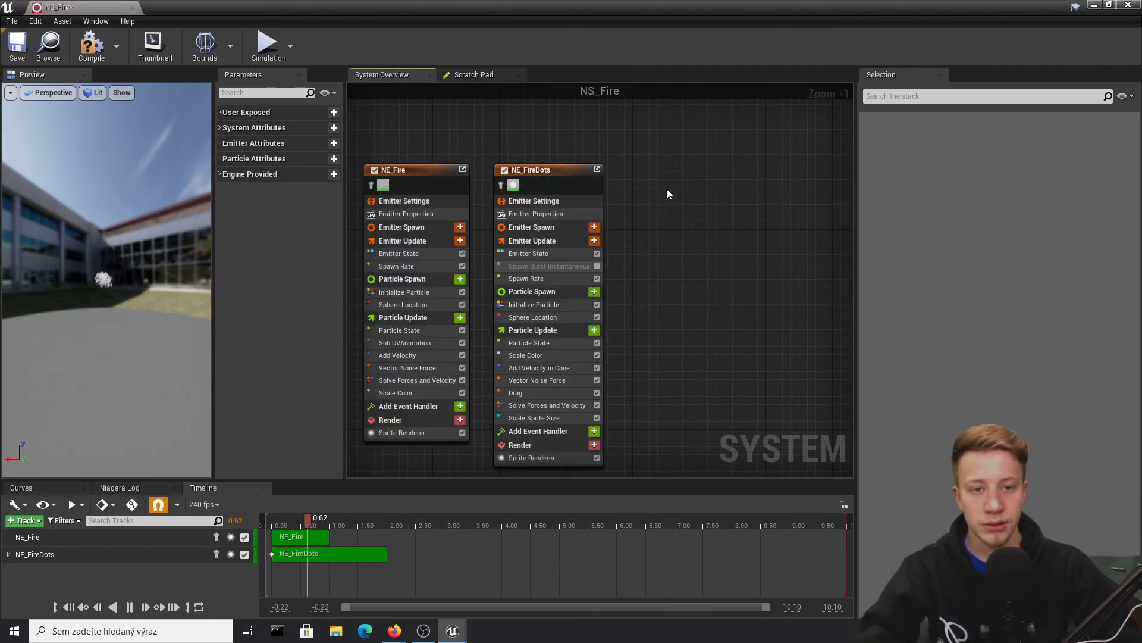
- Add the NE_SmokewithVelocity emitter to the NS_Fire system
{"action": "right_click", "coordinate": [666, 188]}
{"action": "mouse_move", "coordinate": [730, 202]}
{"action": "left_click", "coordinate": [846, 299]}
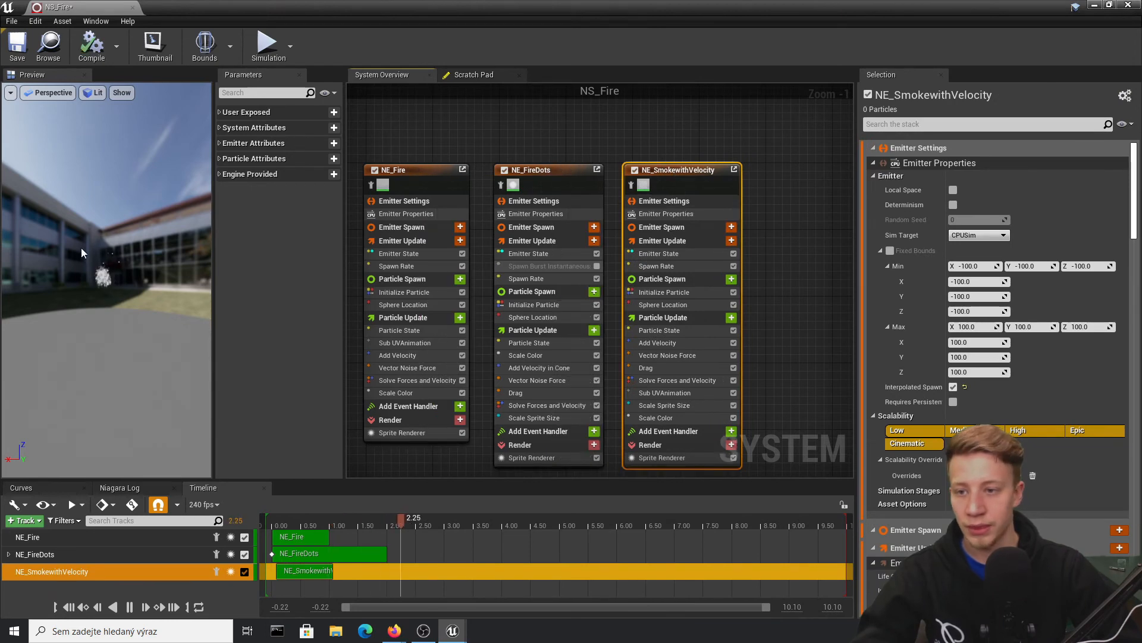
- Align the NE_SmokewithVelocity timeline section with the start of the other emitters and save the NS_Fire system
{"action": "left_click", "coordinate": [276, 524]}
{"action": "left_click", "coordinate": [293, 570]}
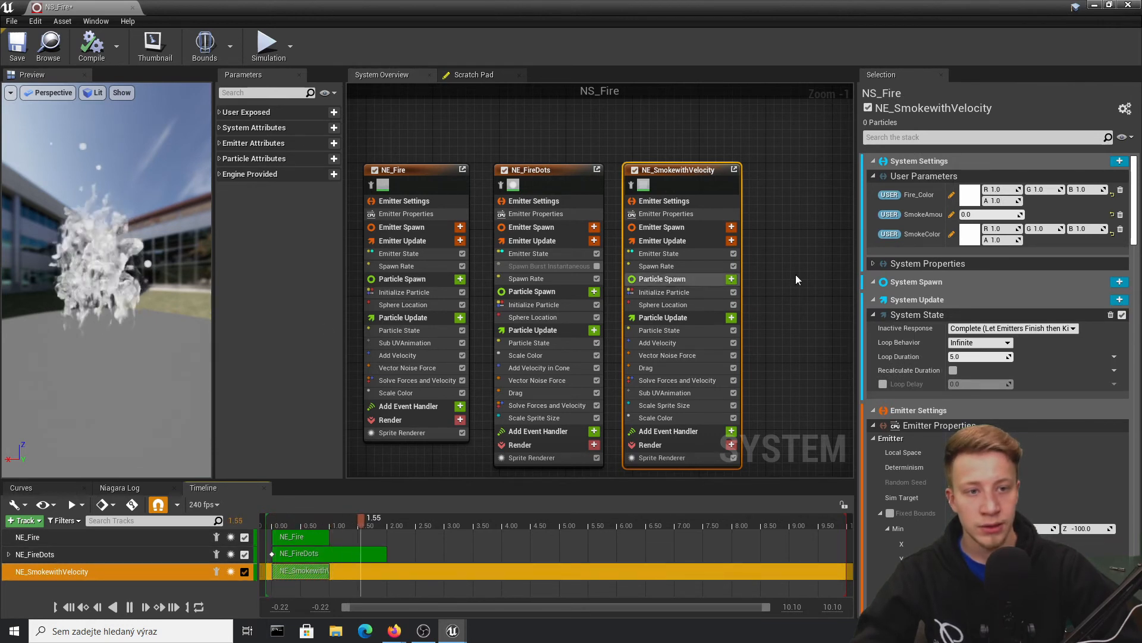
{"action": "key", "text": "space"}
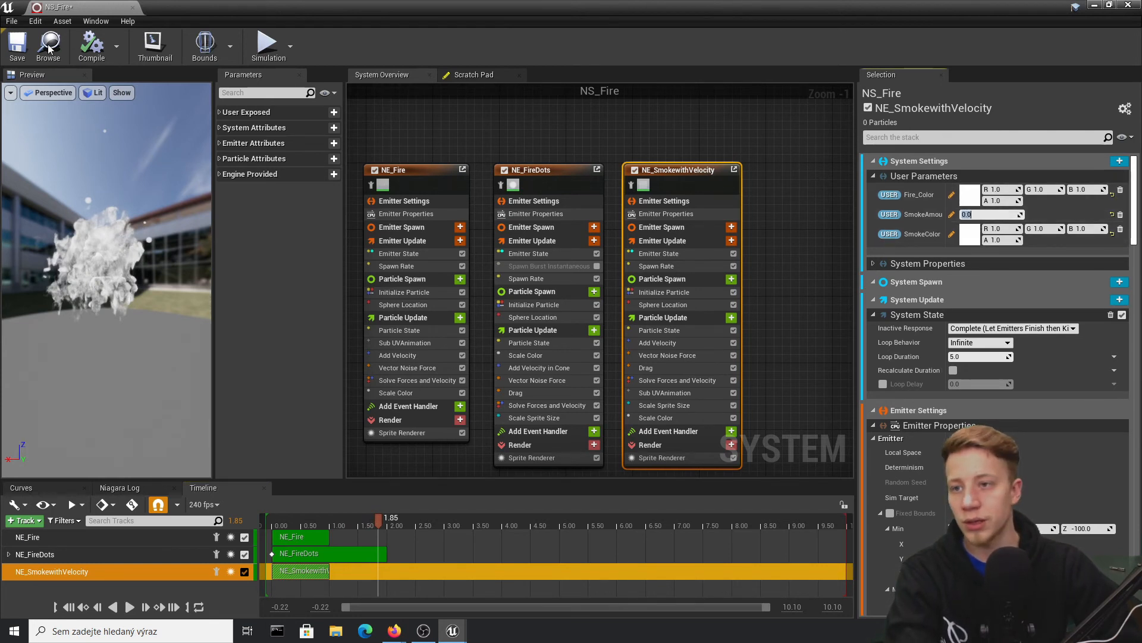
{"action": "left_click", "coordinate": [14, 49]}
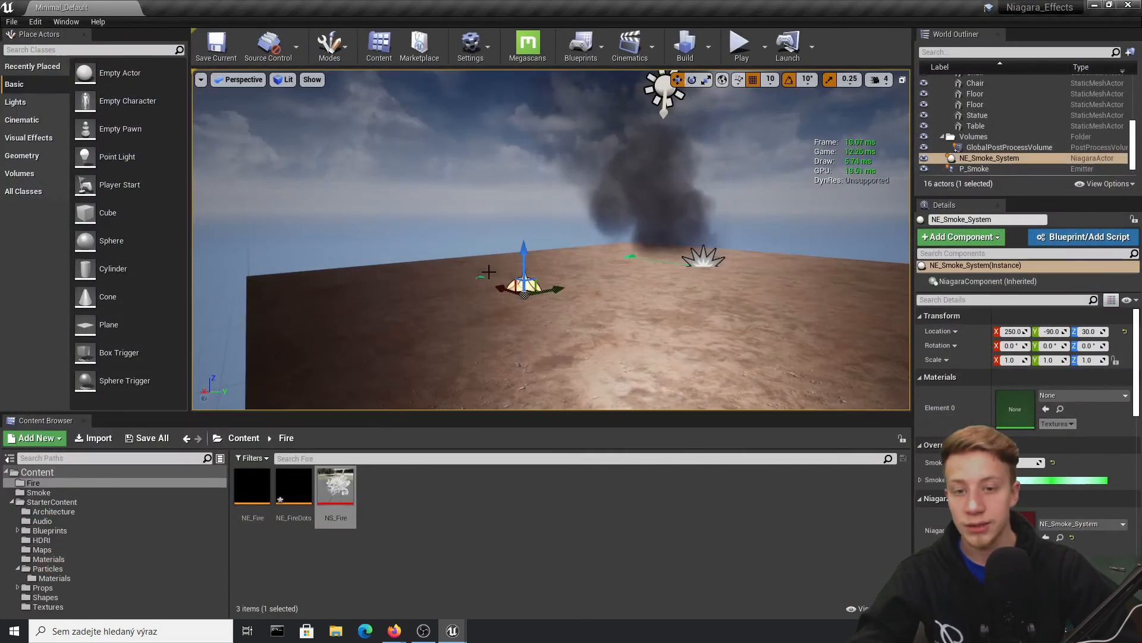
- Delete the P_Smoke emitter from the level and place an NS_Fire system on the floor
{"action": "left_click", "coordinate": [695, 213]}
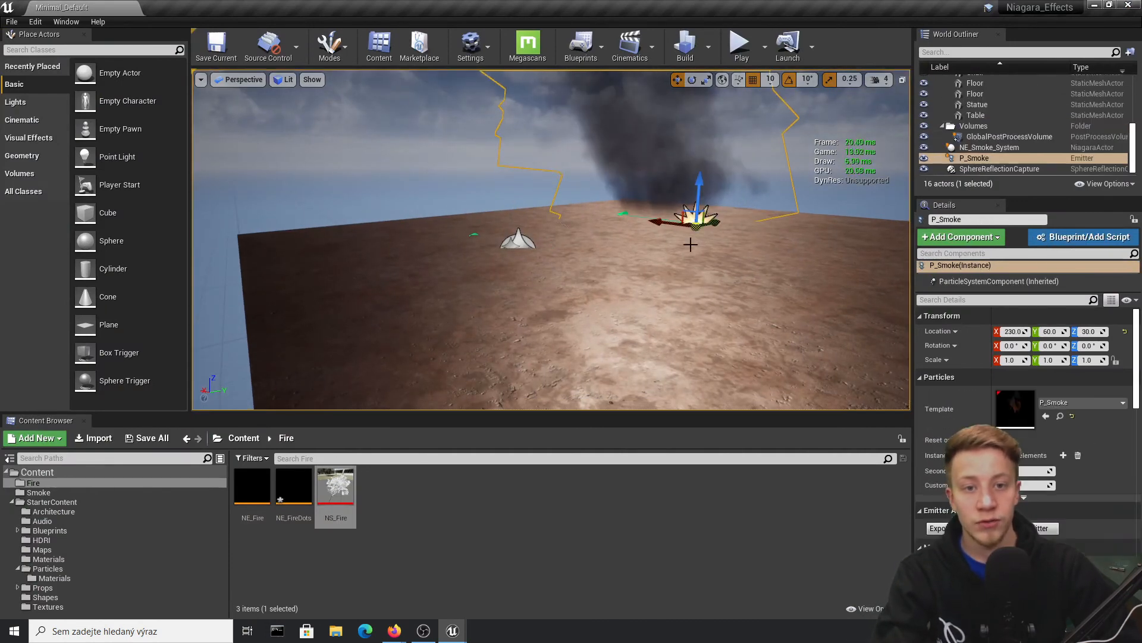
{"action": "key", "text": "Delete"}
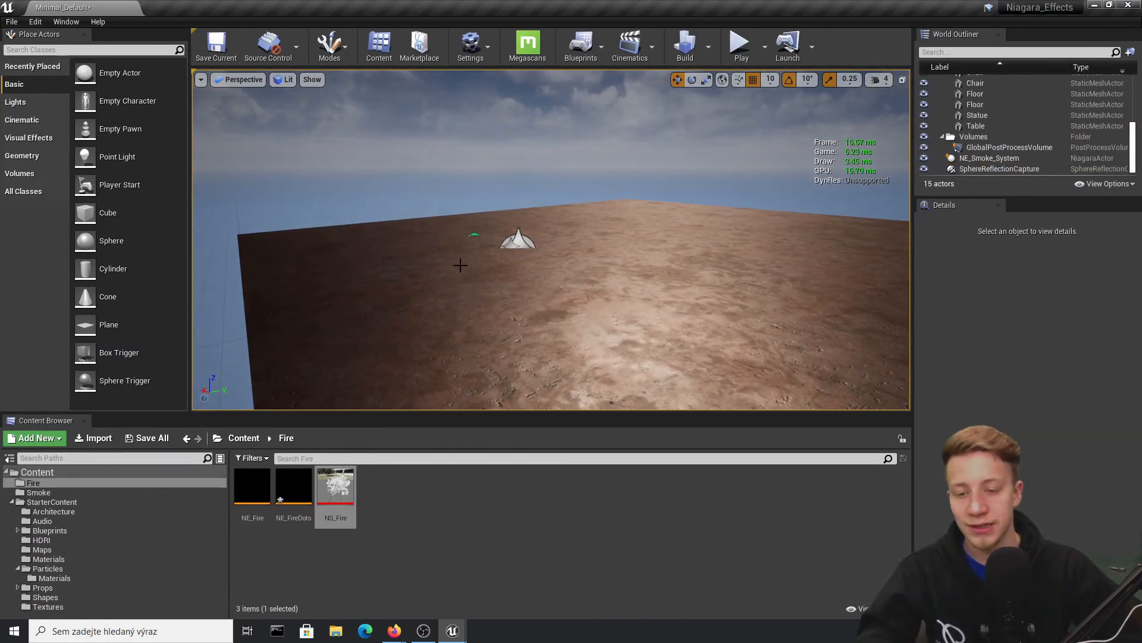
{"action": "right_click_drag", "start_coordinate": [486, 344], "coordinate": [505, 384]}
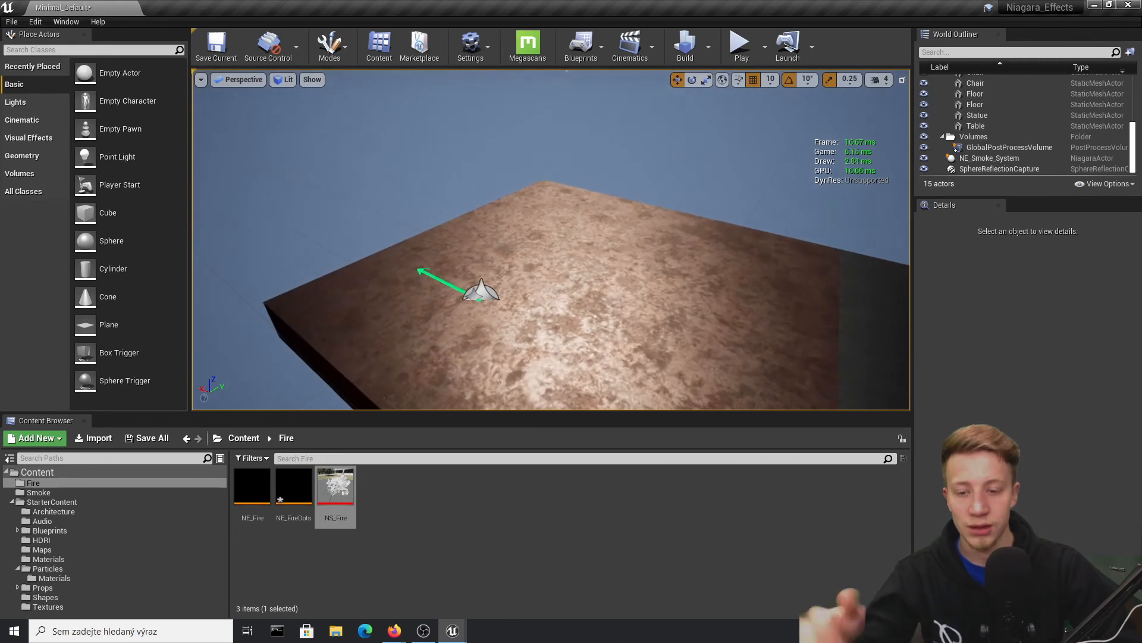
{"action": "left_click_drag", "start_coordinate": [335, 496], "coordinate": [620, 305]}
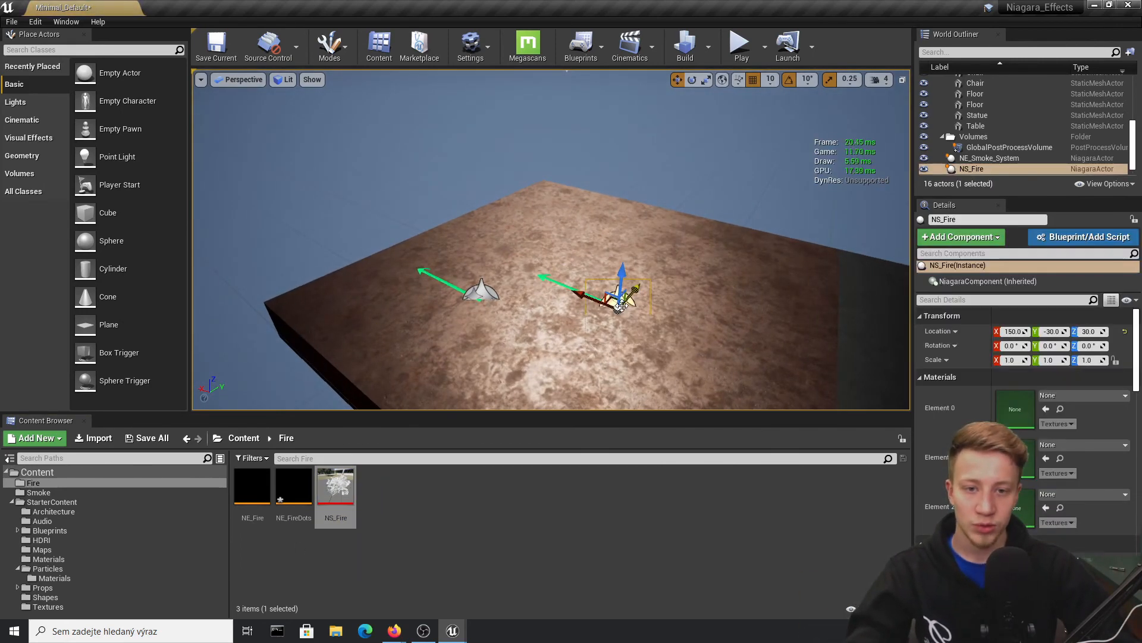
- Delete the NE_Smoke_System actor from the level and raise the NS_Fire actor to a Z location of 40
{"action": "left_click", "coordinate": [481, 292]}
{"action": "key", "text": "Delete"}
{"action": "left_click", "coordinate": [616, 299]}
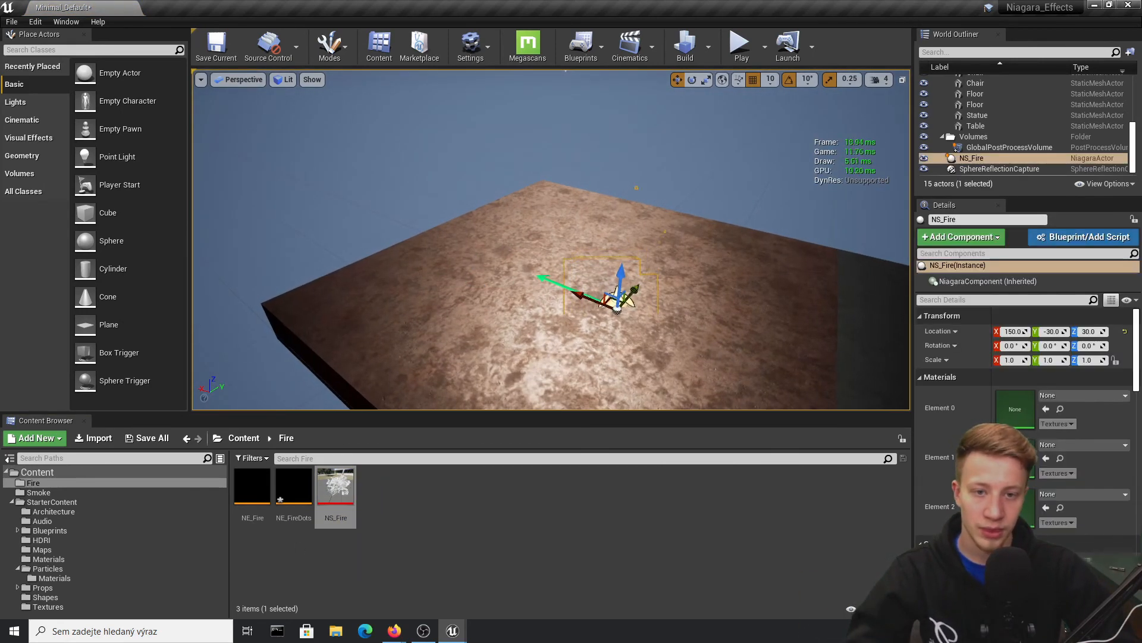
{"action": "right_click_drag", "start_coordinate": [617, 299], "coordinate": [592, 256]}
{"action": "key", "text": "f"}
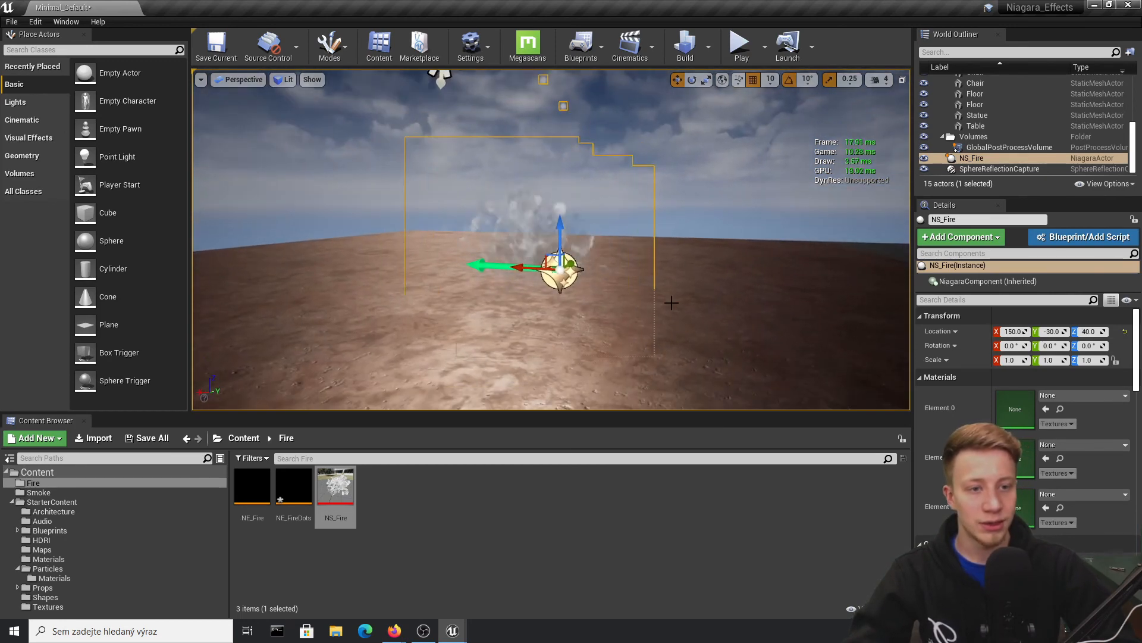
- Set the NS_Fire actor's Fire_Color override to R 50 and G 5, keeping B and A at 1
{"action": "scroll", "coordinate": [1022, 381], "scroll_direction": "down", "scroll_amount": 8}
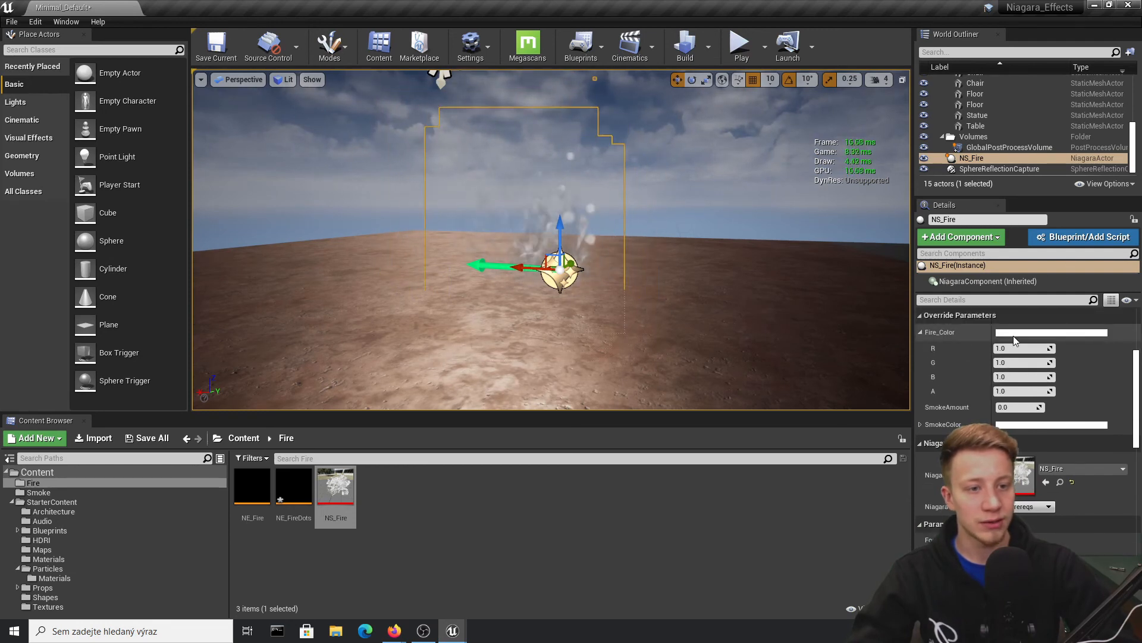
{"action": "left_click", "coordinate": [1013, 334]}
{"action": "key", "text": "Escape"}
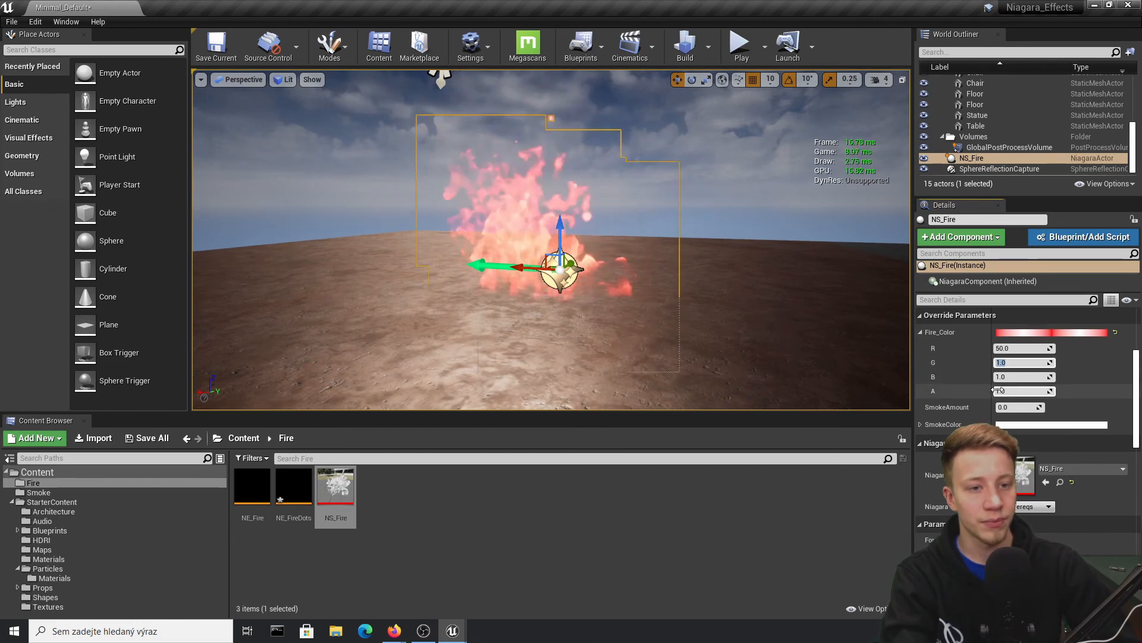
{"action": "type", "text": "5"}
{"action": "key", "text": "Return"}
{"action": "right_click_drag", "start_coordinate": [654, 268], "coordinate": [583, 77]}
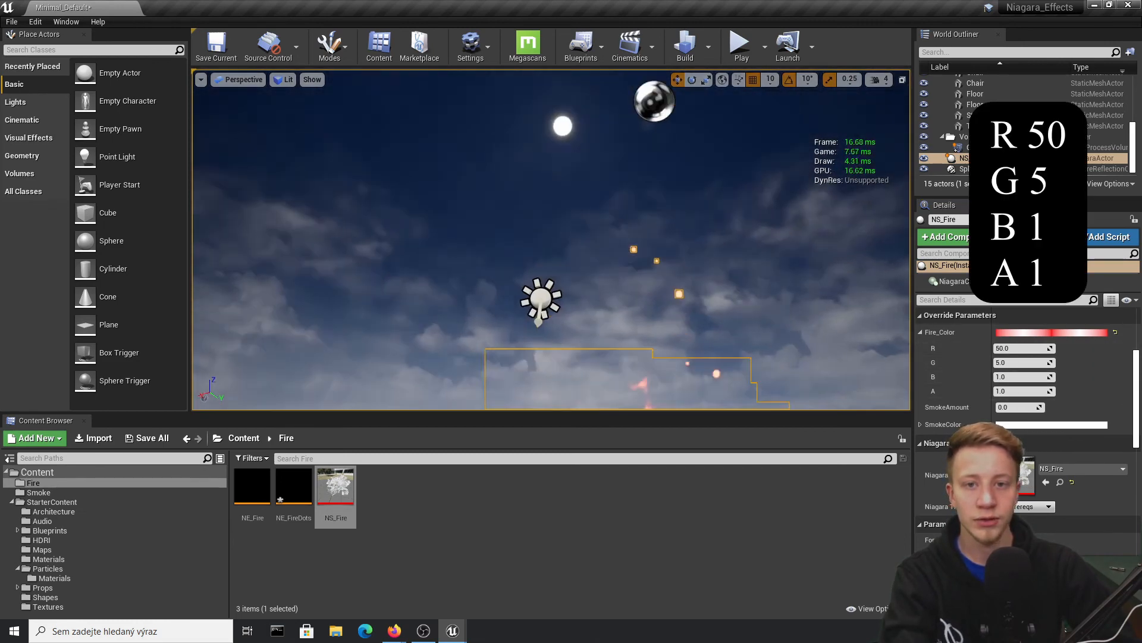
{"action": "key", "text": "f"}
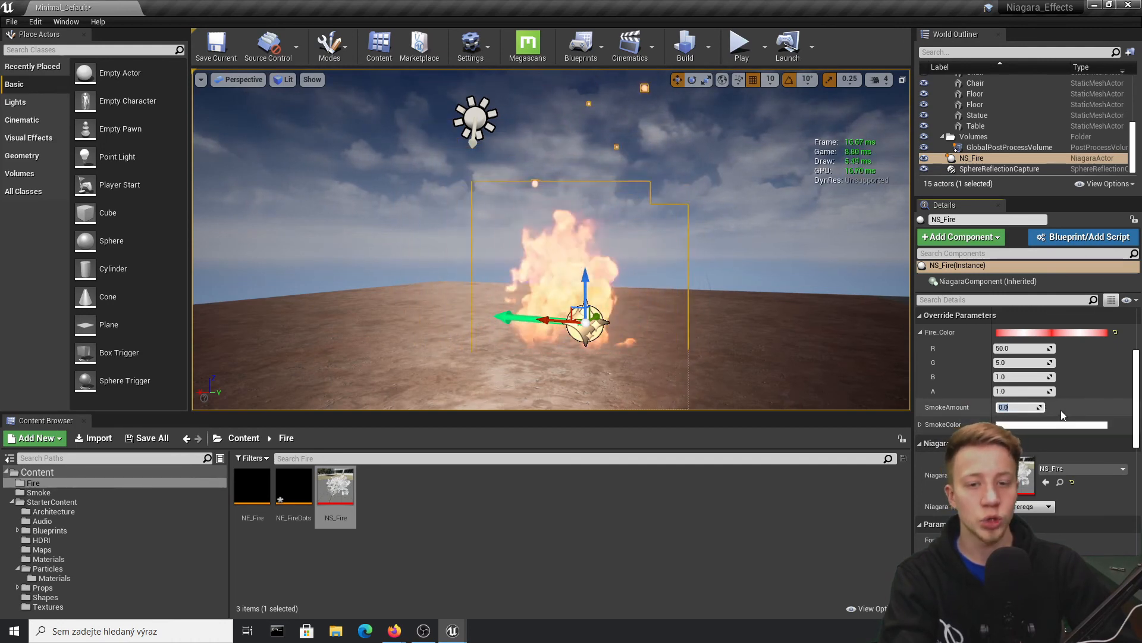
- Set the NS_Fire actor's SmokeAmount override to 5 and examine the smoke above the flames
{"action": "right_click_drag", "start_coordinate": [571, 308], "coordinate": [601, 342]}
{"action": "left_click", "coordinate": [1018, 407]}
{"action": "type", "text": "5"}
{"action": "key", "text": "Return"}
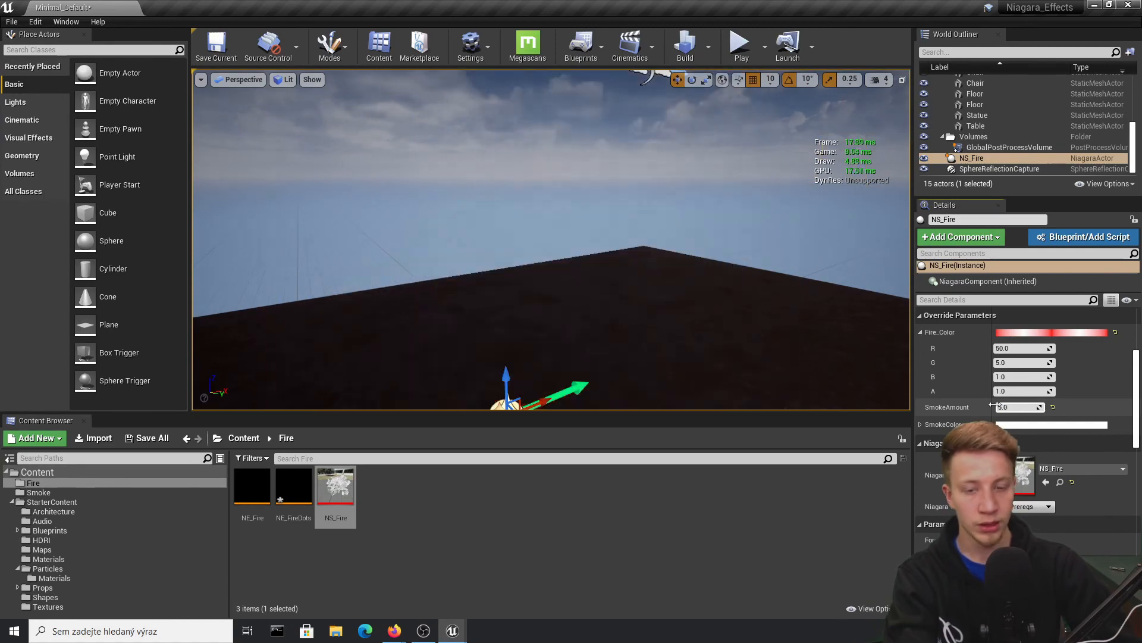
{"action": "right_click_drag", "start_coordinate": [595, 285], "coordinate": [453, 238]}
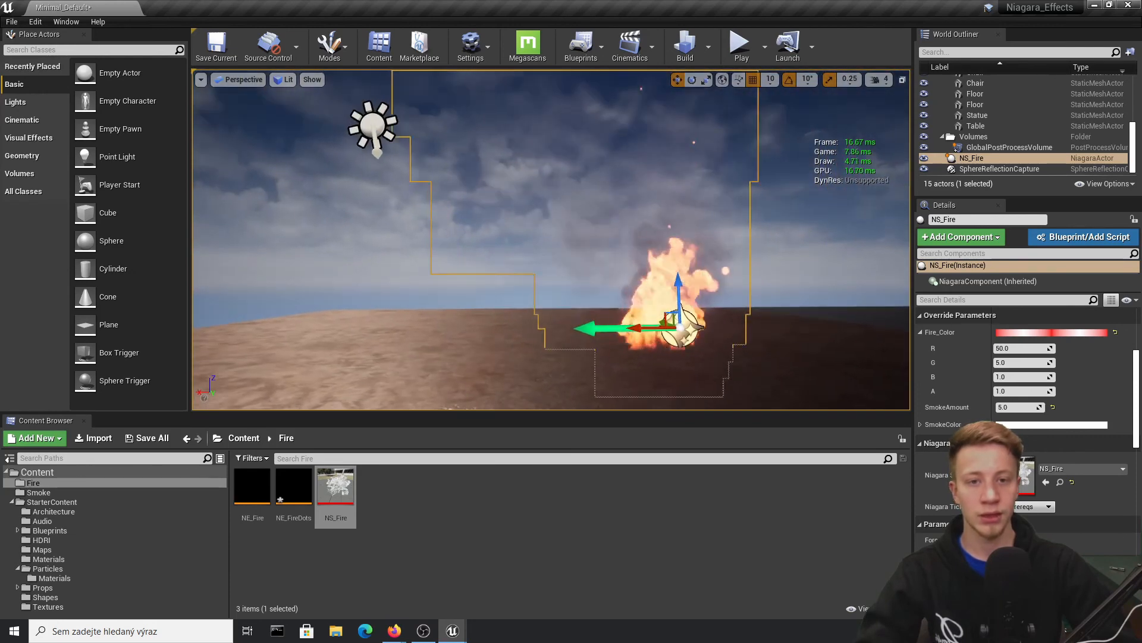
- Set the NS_Fire actor's SmokeColor override to a muted pink of about R 0.52, G 0.26, B 0.31
{"action": "left_click", "coordinate": [1013, 425]}
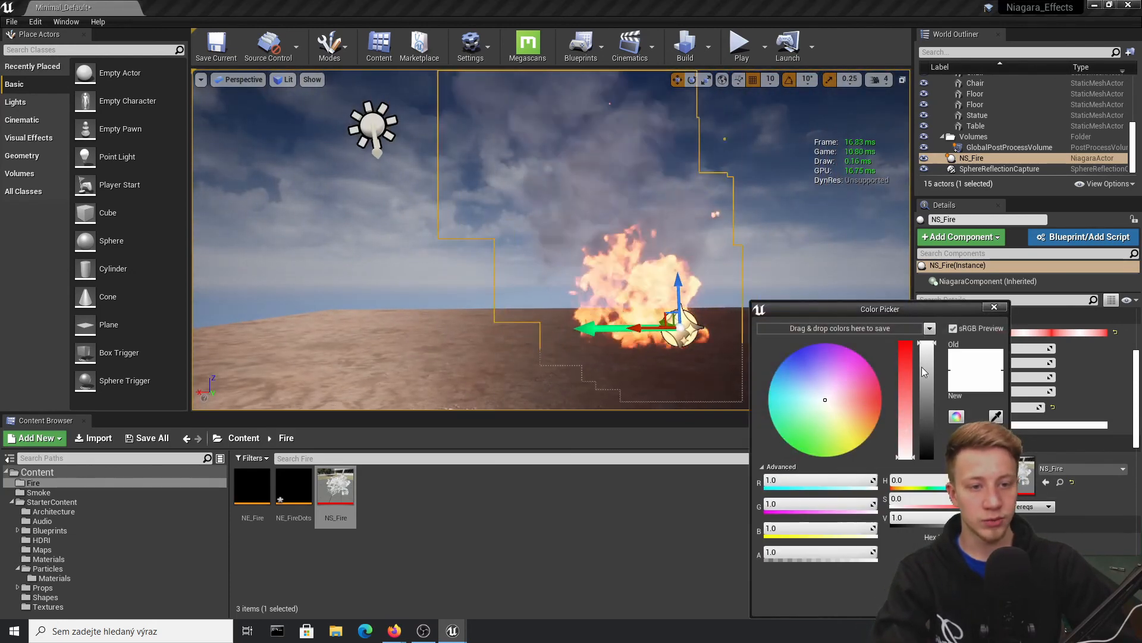
{"action": "left_click_drag", "start_coordinate": [924, 372], "coordinate": [928, 399]}
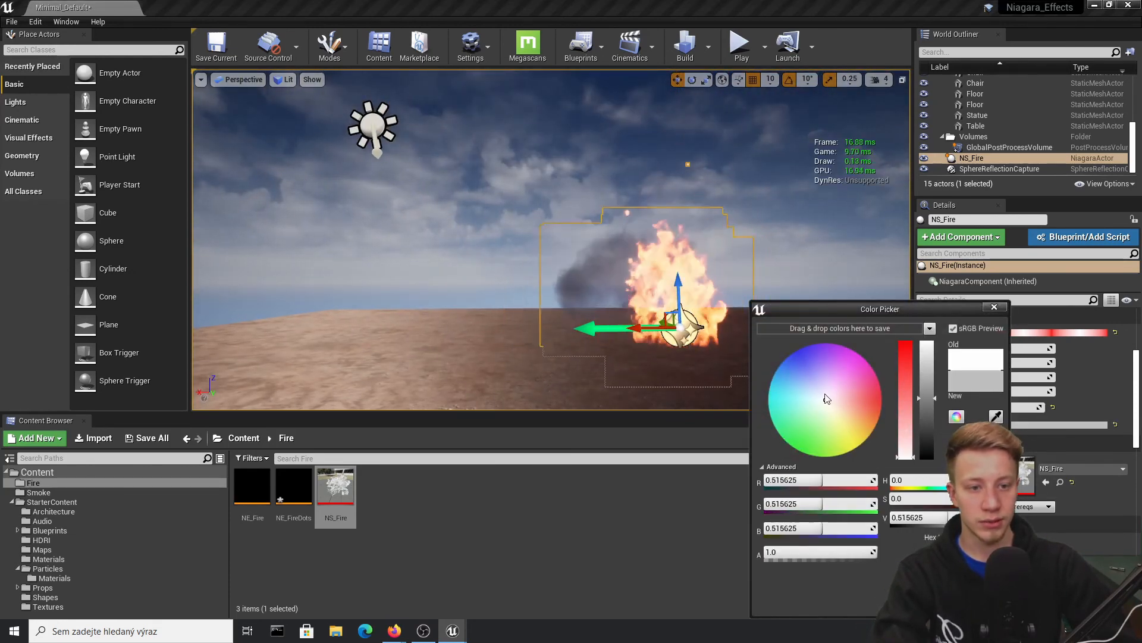
{"action": "left_click", "coordinate": [933, 603]}
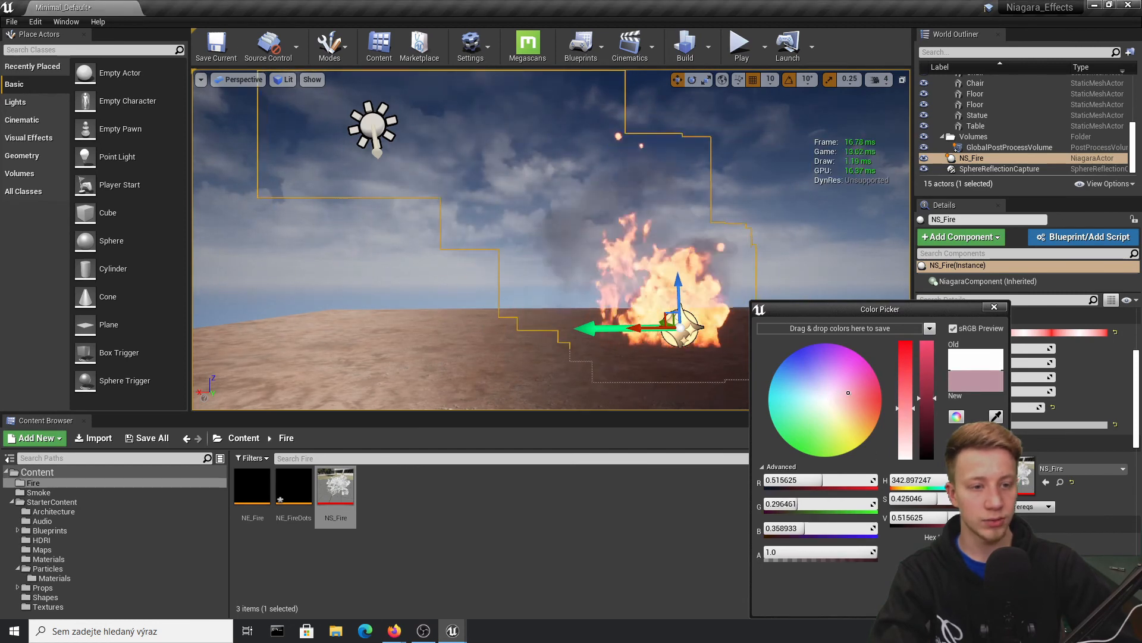
{"action": "left_click", "coordinate": [1030, 424]}
{"action": "left_click", "coordinate": [873, 393]}
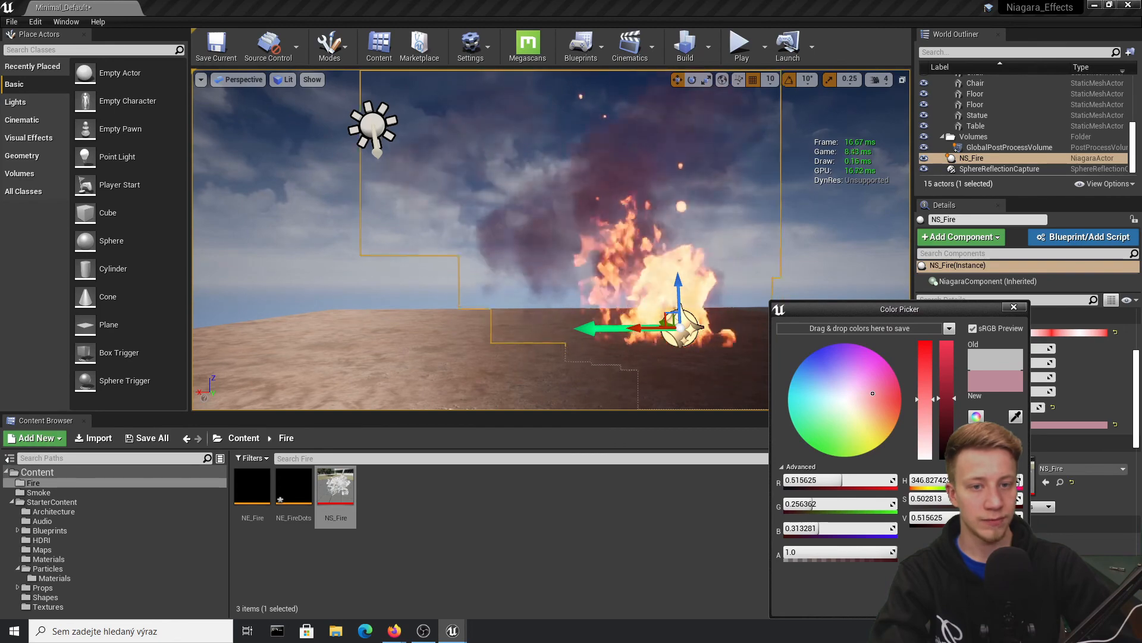
{"action": "left_click", "coordinate": [933, 603]}
{"action": "right_click_drag", "start_coordinate": [717, 276], "coordinate": [672, 280]}
{"action": "key", "text": "f"}
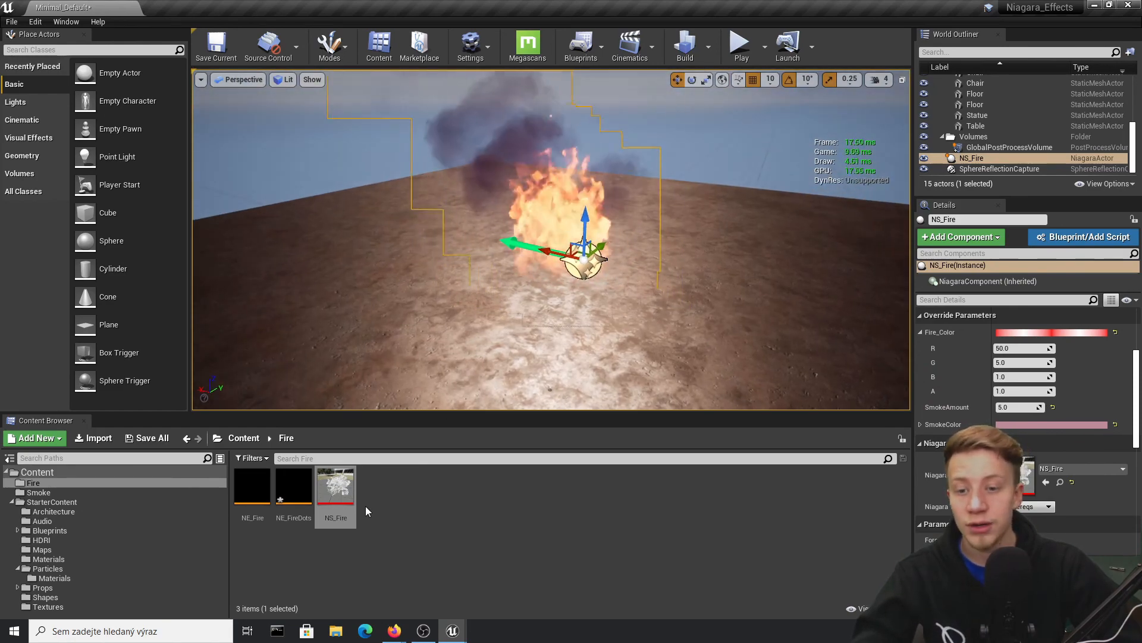
- Open the NS_Fire system again and select its NE_Fire emitter to review the settings
{"action": "double_click", "coordinate": [337, 491]}
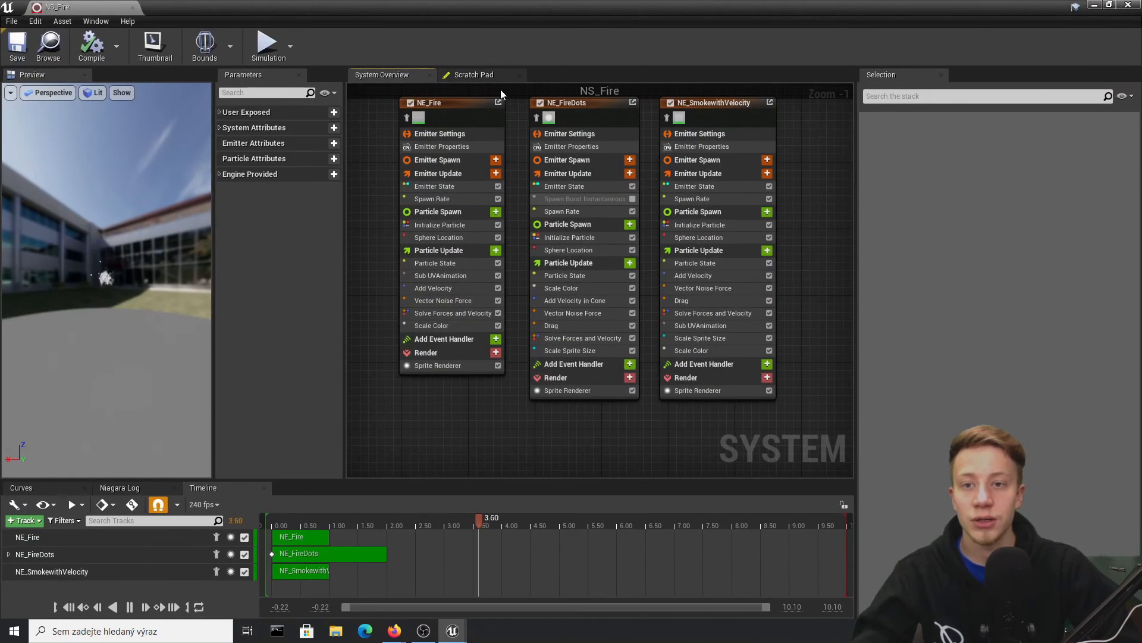
{"action": "left_click", "coordinate": [484, 112]}
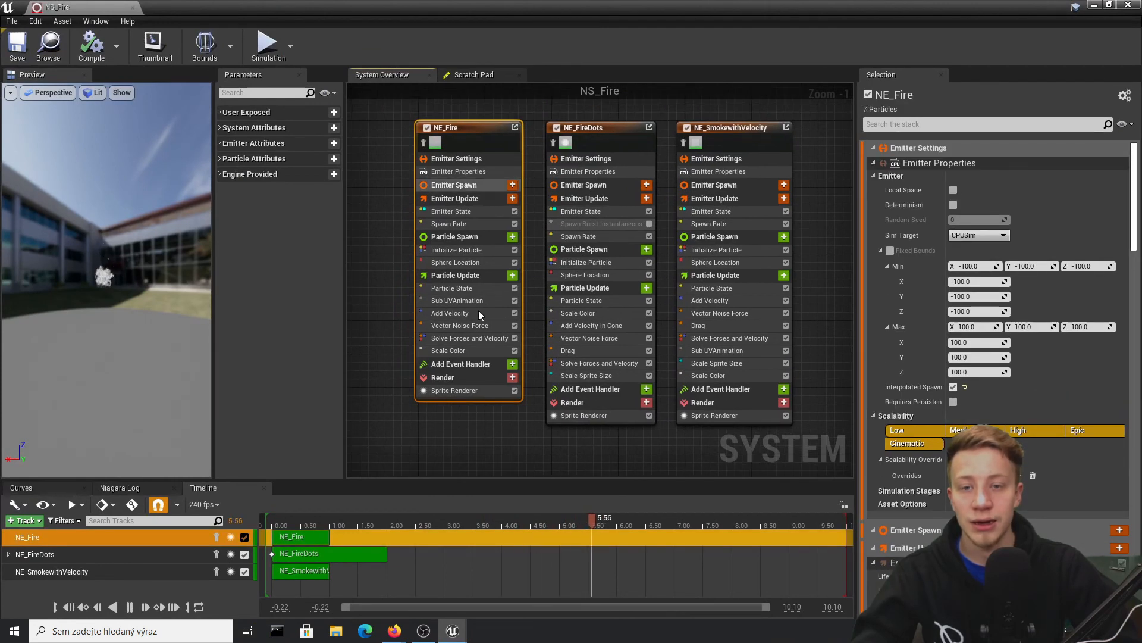
- Add a Light Renderer to the NE_Fire emitter in the NS_Fire system and compile it
{"action": "left_click", "coordinate": [513, 378]}
{"action": "left_click", "coordinate": [359, 345]}
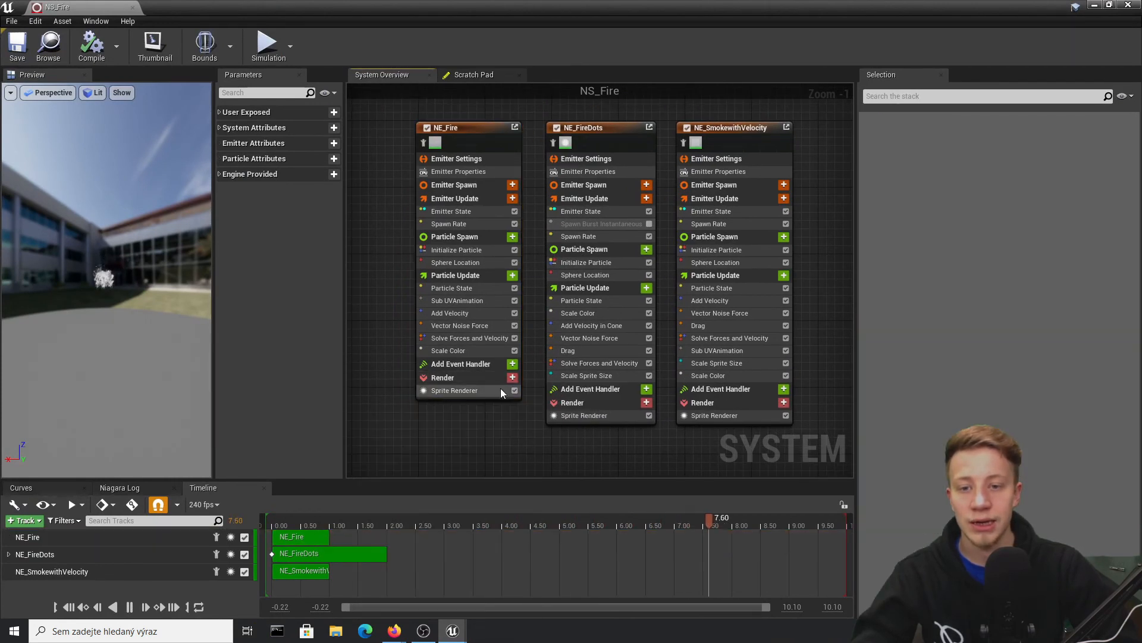
{"action": "left_click", "coordinate": [510, 377]}
{"action": "type", "text": "li"}
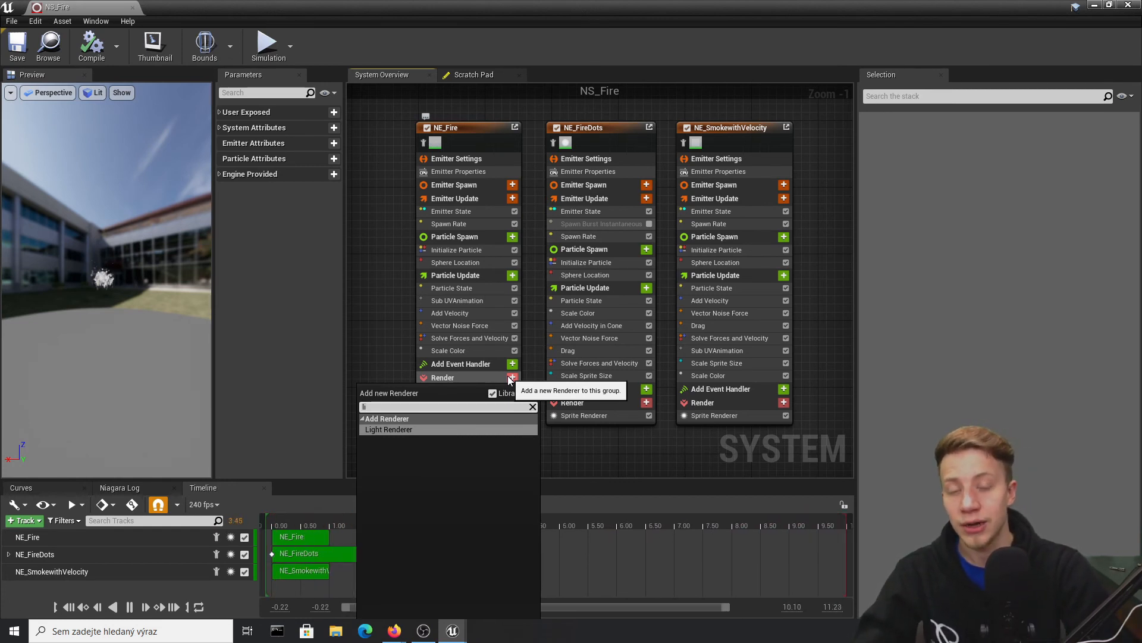
{"action": "key", "text": "Escape"}
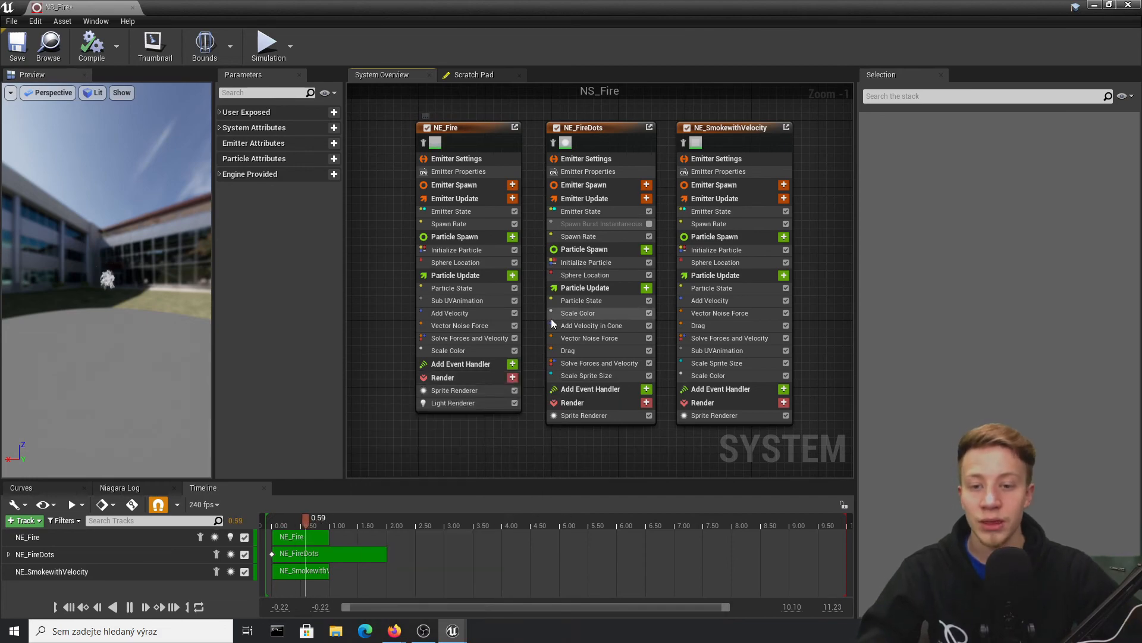
{"action": "left_click", "coordinate": [89, 50]}
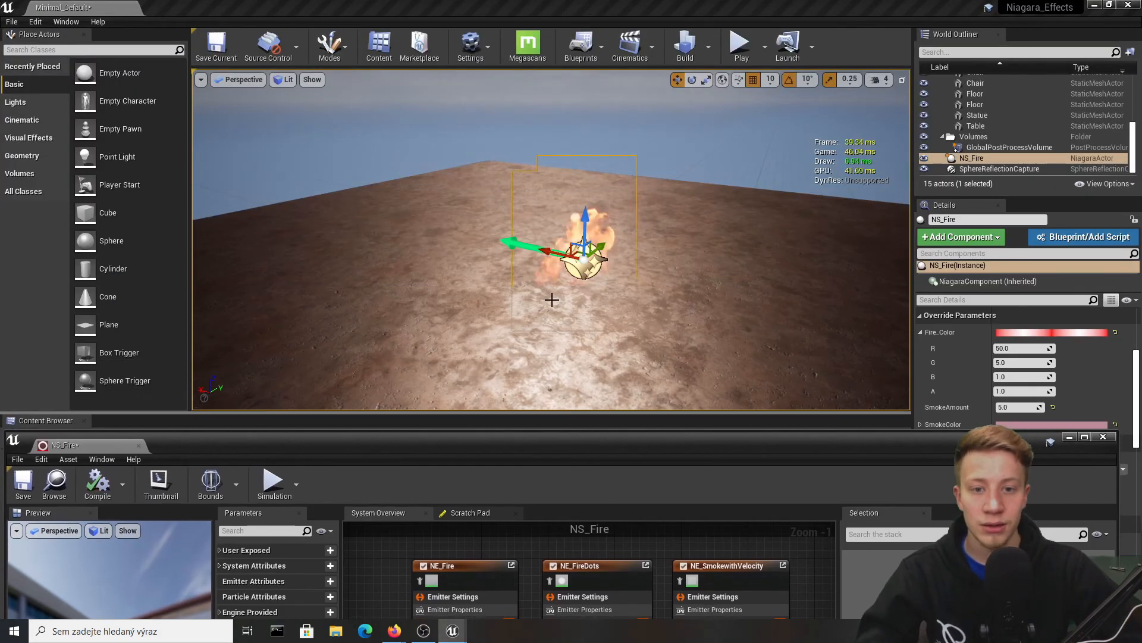
- Move the NS_Fire actor across the level onto the floor beside the table and chairs
{"action": "key", "text": "f"}
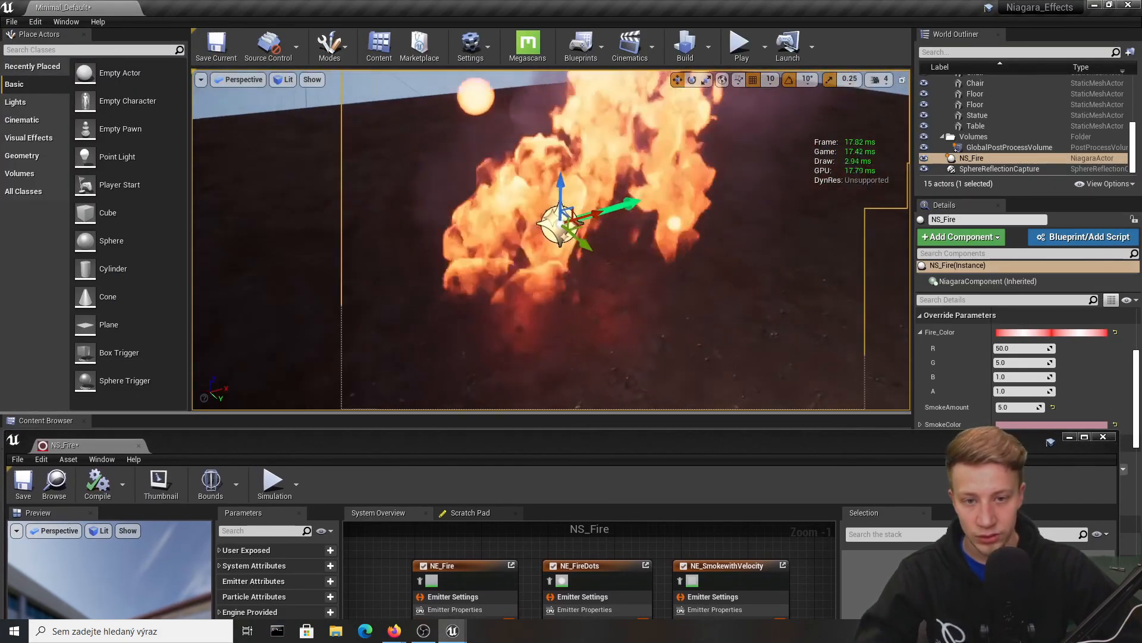
{"action": "right_click_drag", "start_coordinate": [528, 288], "coordinate": [415, 251]}
{"action": "left_click_drag", "start_coordinate": [823, 343], "coordinate": [448, 118]}
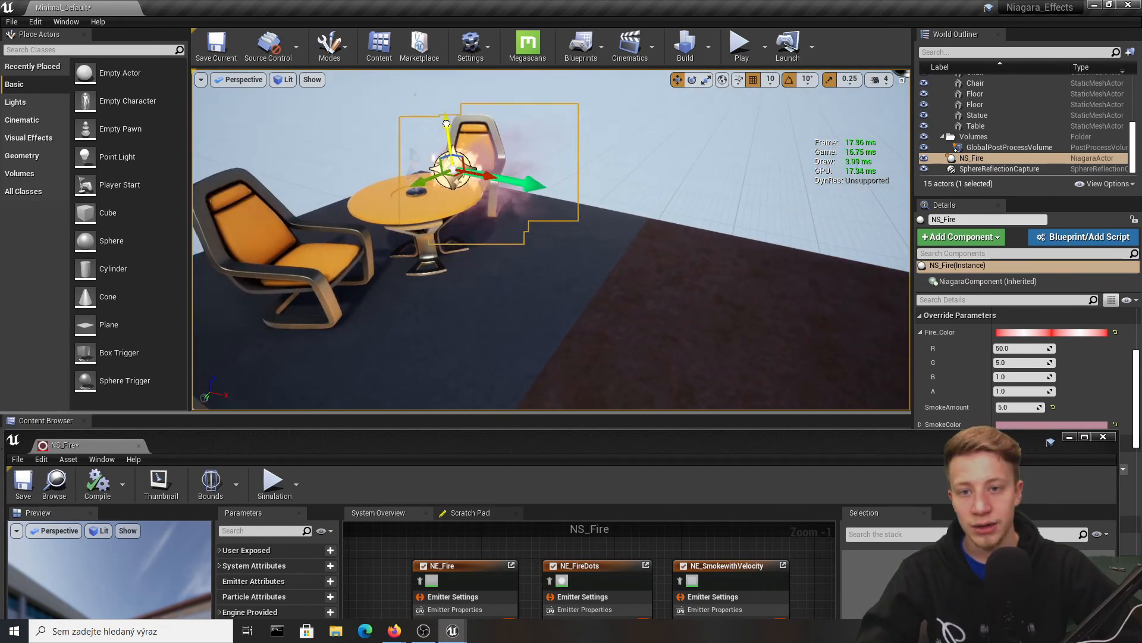
{"action": "key", "text": "f"}
{"action": "scroll", "coordinate": [548, 161], "scroll_direction": "down", "scroll_amount": 6}
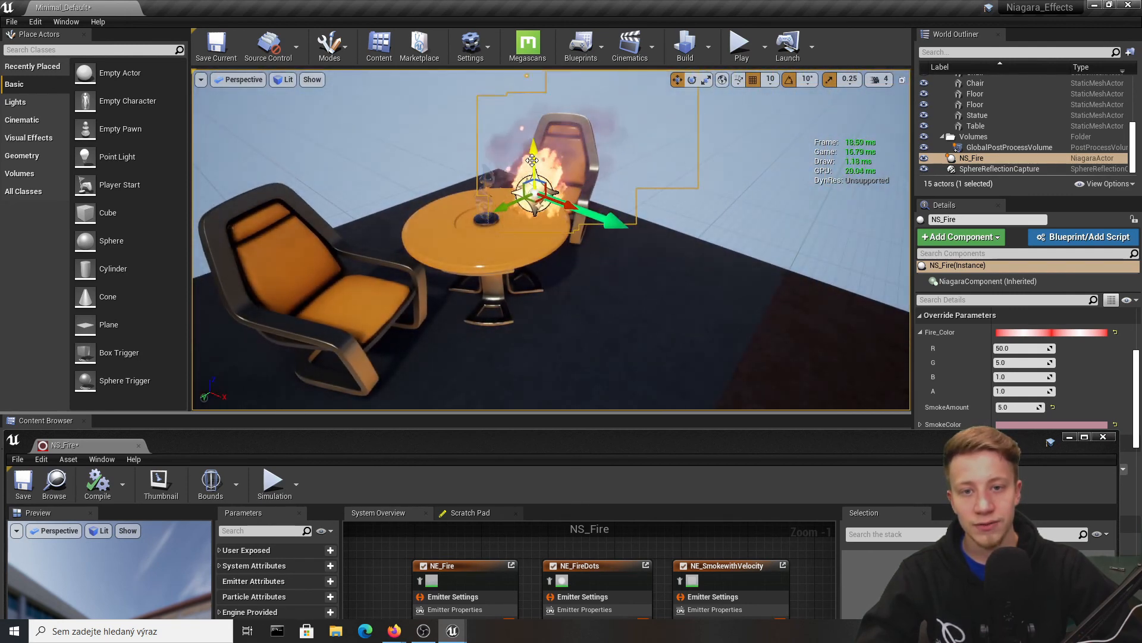
{"action": "left_click_drag", "start_coordinate": [532, 160], "coordinate": [603, 307]}
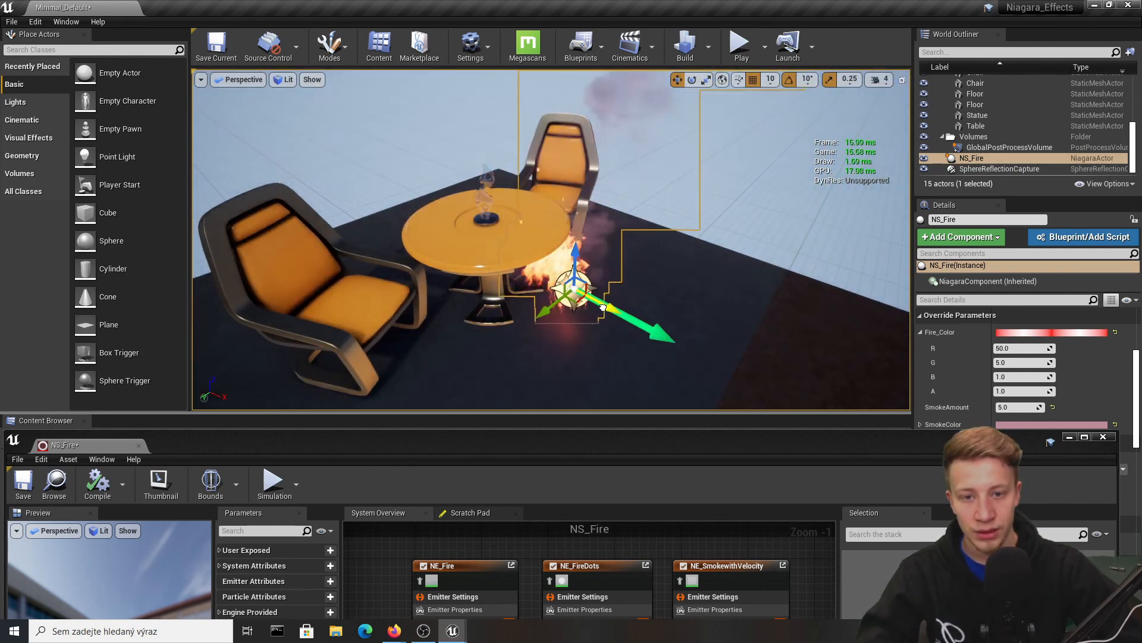
{"action": "mouse_move", "coordinate": [603, 307]}
{"action": "right_mouse_down"}
{"action": "mouse_move", "coordinate": [602, 351]}
{"action": "mouse_move", "coordinate": [602, 307]}
{"action": "right_mouse_up"}
- Set the Radius Scale of NE_Fire's Light Renderer to 100 and check the fire's light in the level
{"action": "left_click_drag", "start_coordinate": [613, 445], "coordinate": [524, 2]}
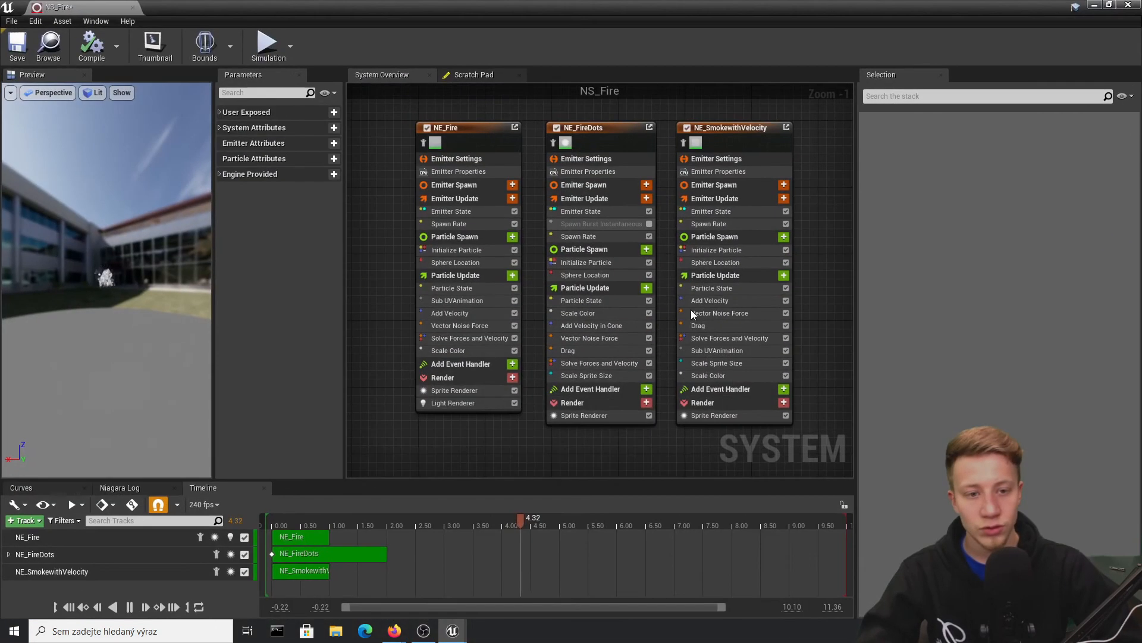
{"action": "left_click", "coordinate": [470, 403]}
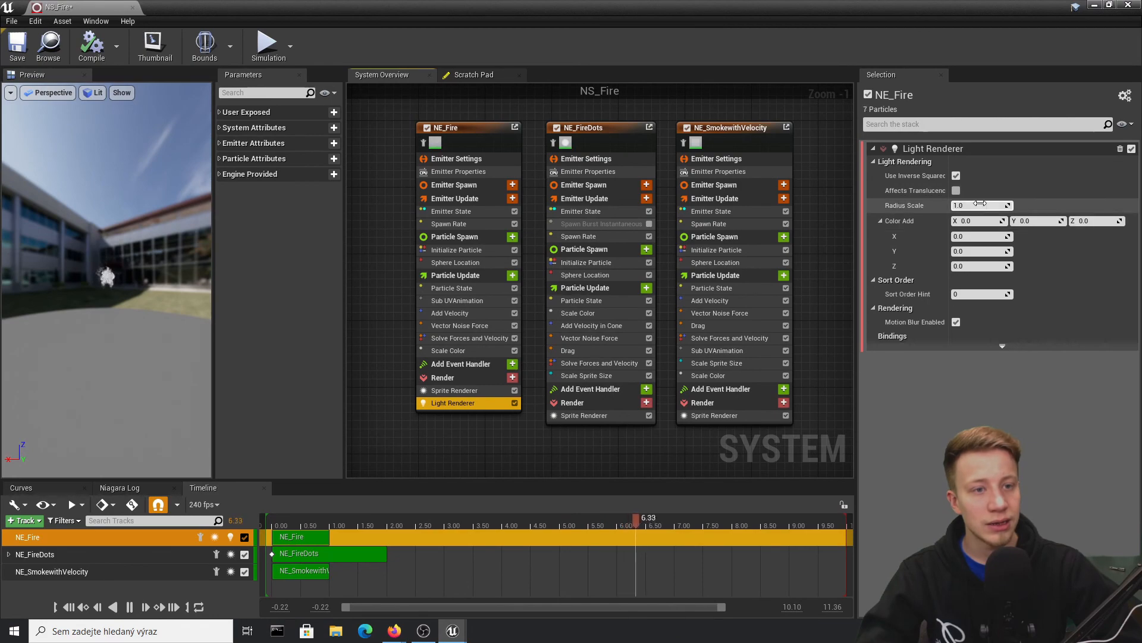
{"action": "left_click_drag", "start_coordinate": [761, 7], "coordinate": [476, 2]}
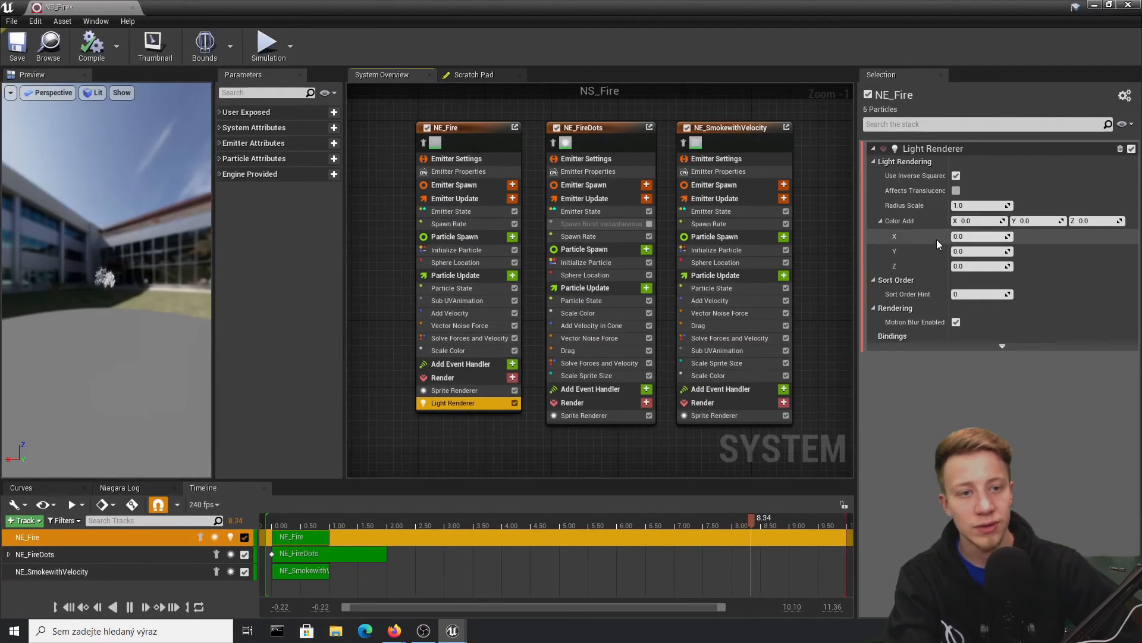
{"action": "left_click", "coordinate": [990, 212]}
{"action": "type", "text": "100"}
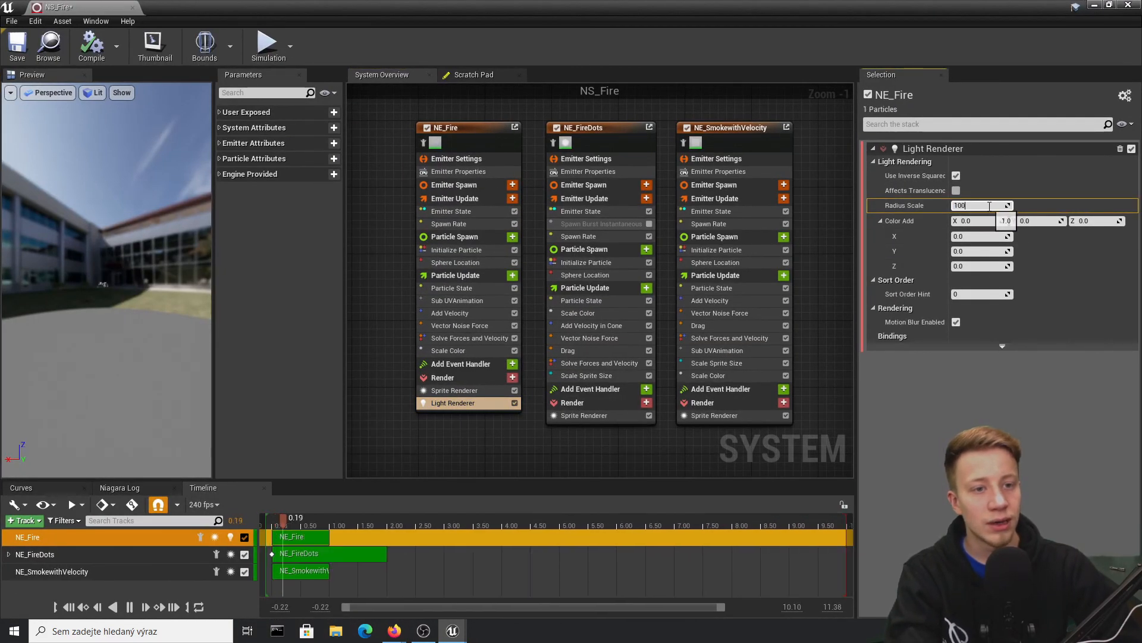
{"action": "key", "text": "Return"}
{"action": "left_click_drag", "start_coordinate": [813, 8], "coordinate": [761, 535]}
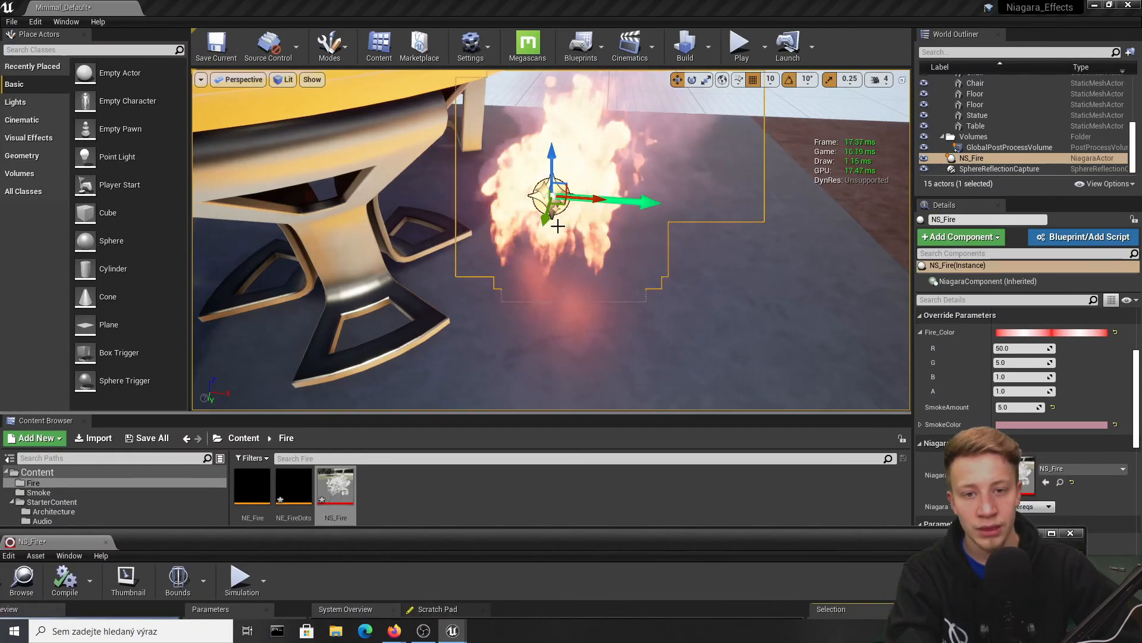
- Raise the Light Renderer's Radius Scale to 1000, check the fire in the level, and save the NS_Fire system
{"action": "left_click_drag", "start_coordinate": [613, 534], "coordinate": [599, 1]}
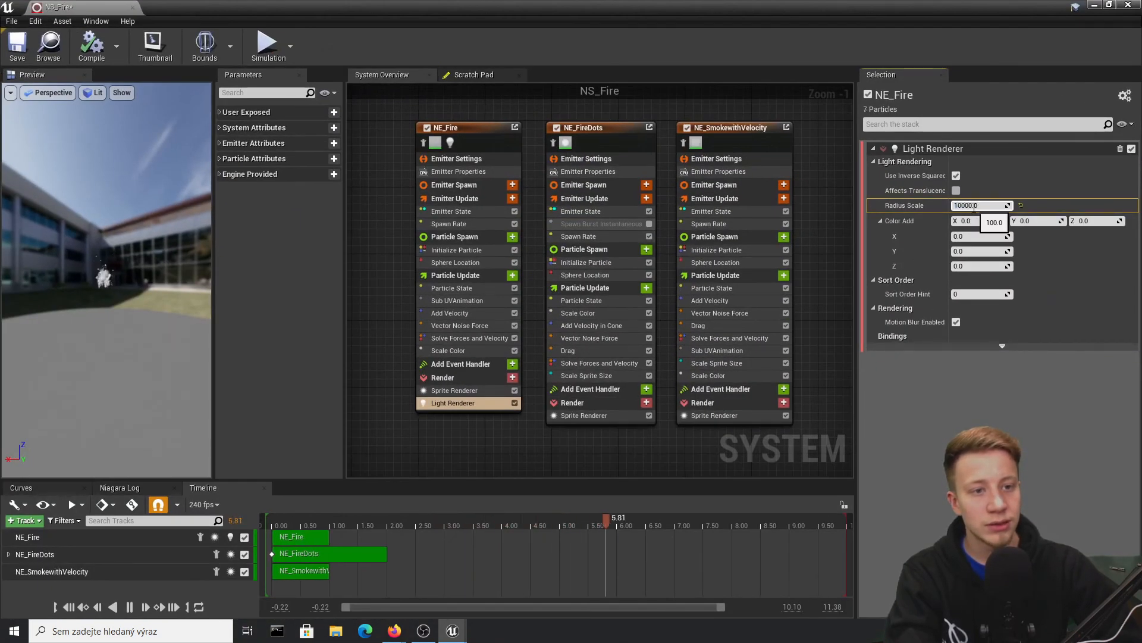
{"action": "left_click_drag", "start_coordinate": [731, 7], "coordinate": [714, 415]}
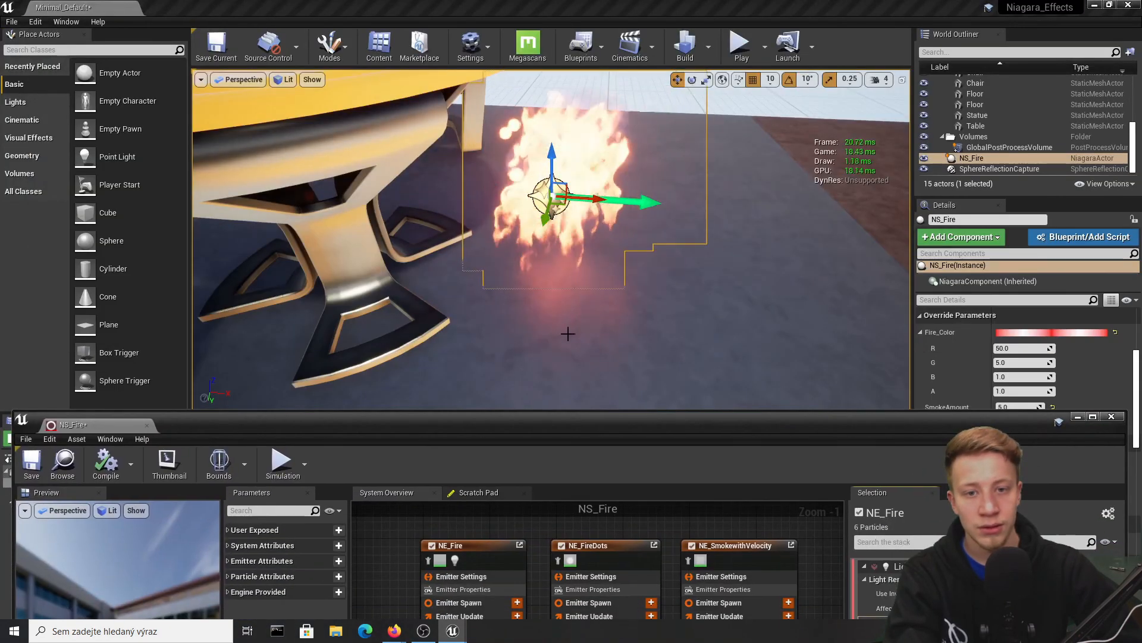
{"action": "key", "text": "ctrl+s"}
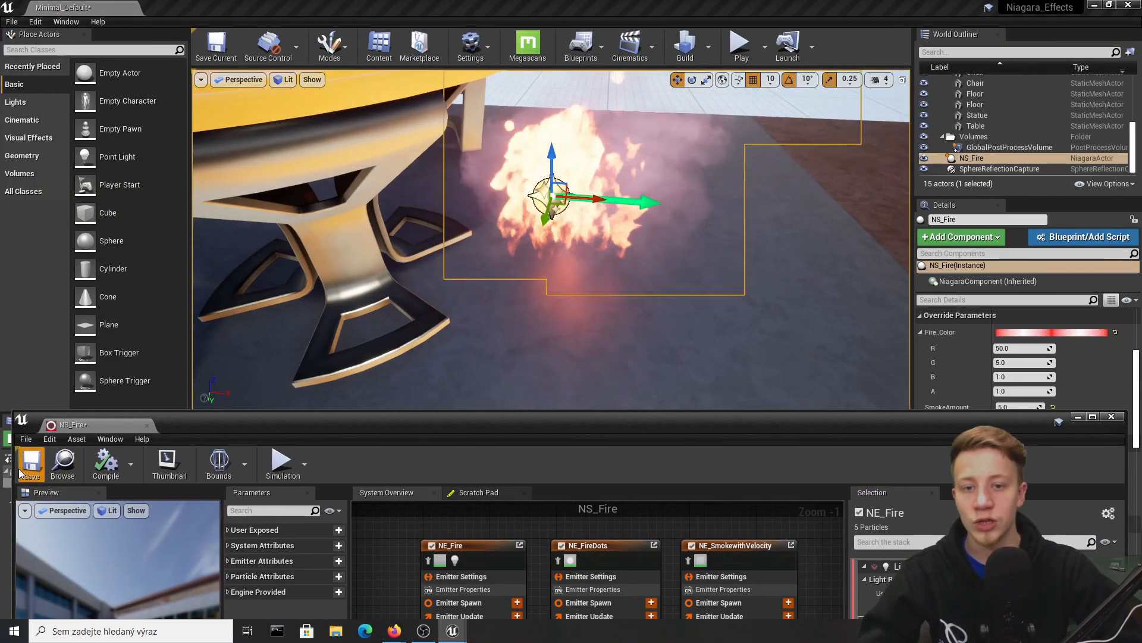
- Examine the fire in the Shader Complexity view mode and in the Light Complexity view mode
{"action": "left_click", "coordinate": [284, 79]}
{"action": "mouse_move", "coordinate": [339, 208]}
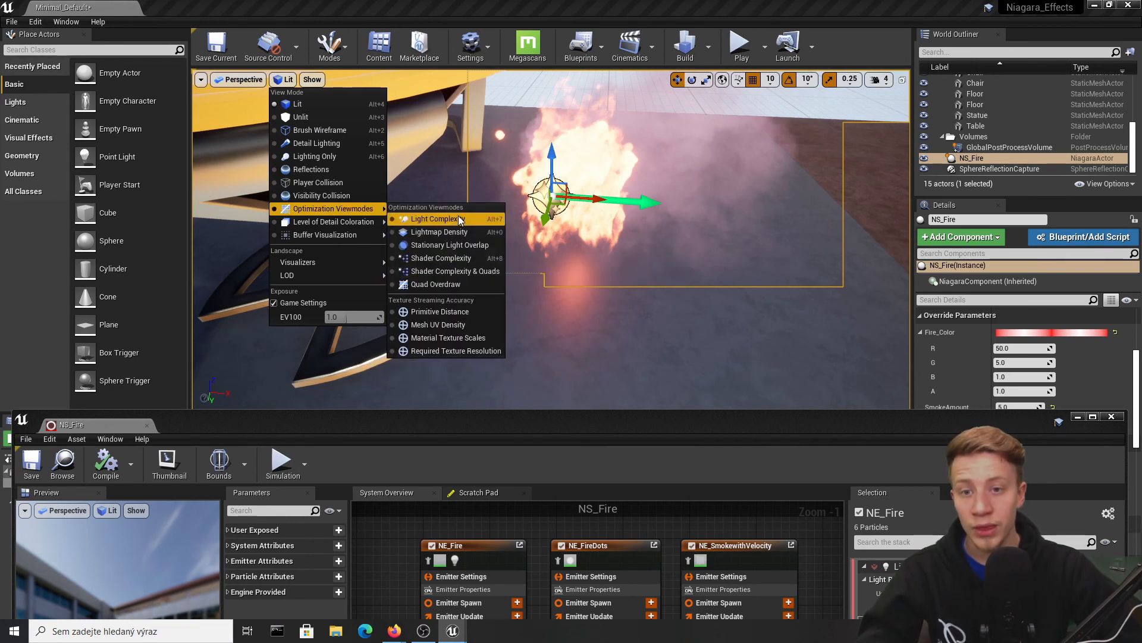
{"action": "left_click", "coordinate": [479, 262]}
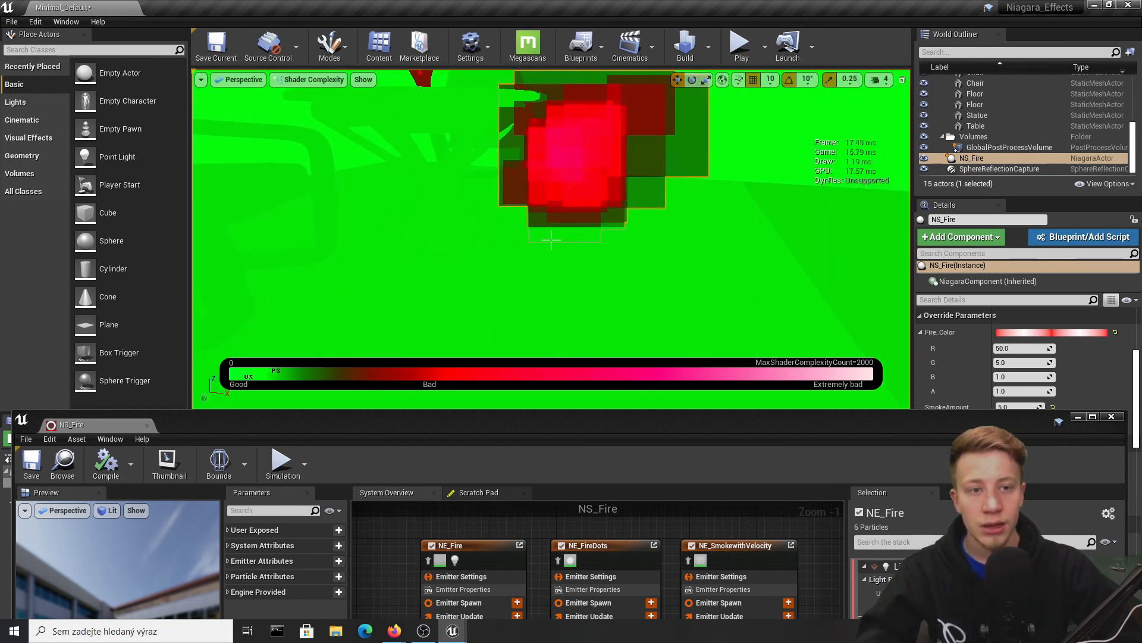
{"action": "left_click", "coordinate": [309, 80]}
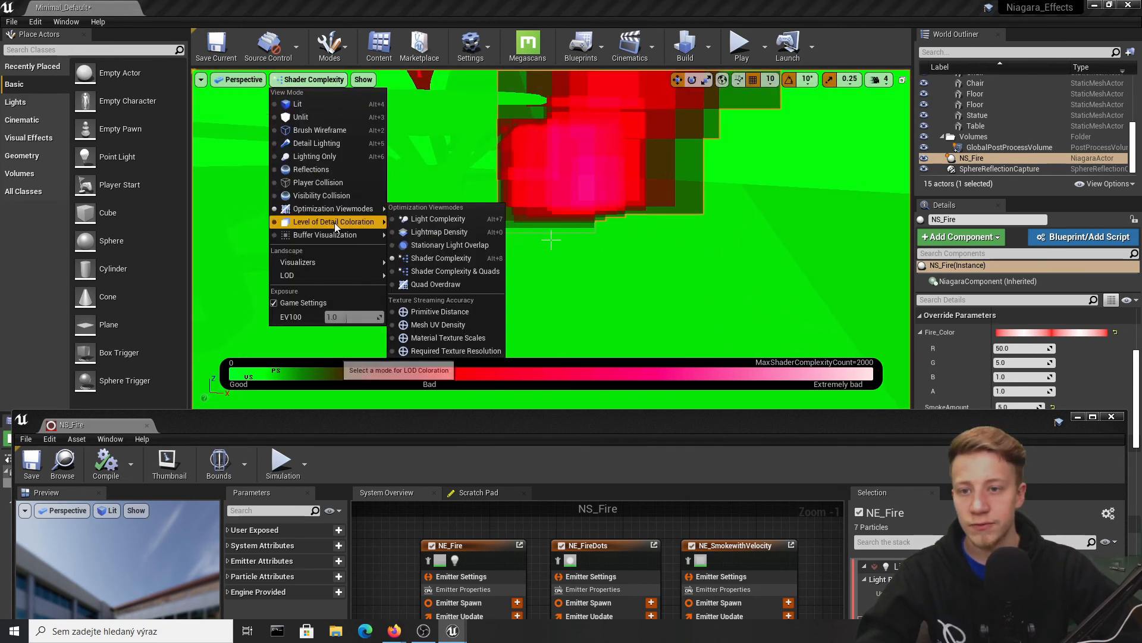
{"action": "left_click", "coordinate": [434, 220]}
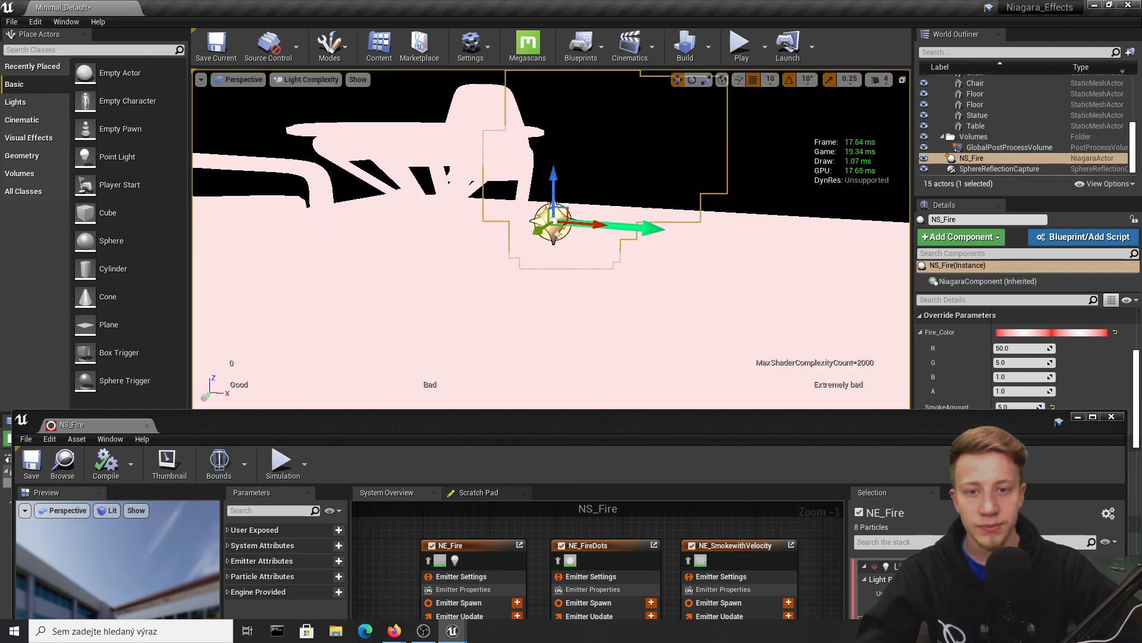
{"action": "mouse_move", "coordinate": [551, 238]}
{"action": "right_mouse_down"}
{"action": "mouse_move", "coordinate": [548, 179]}
{"action": "mouse_move", "coordinate": [539, 244]}
{"action": "right_mouse_up"}
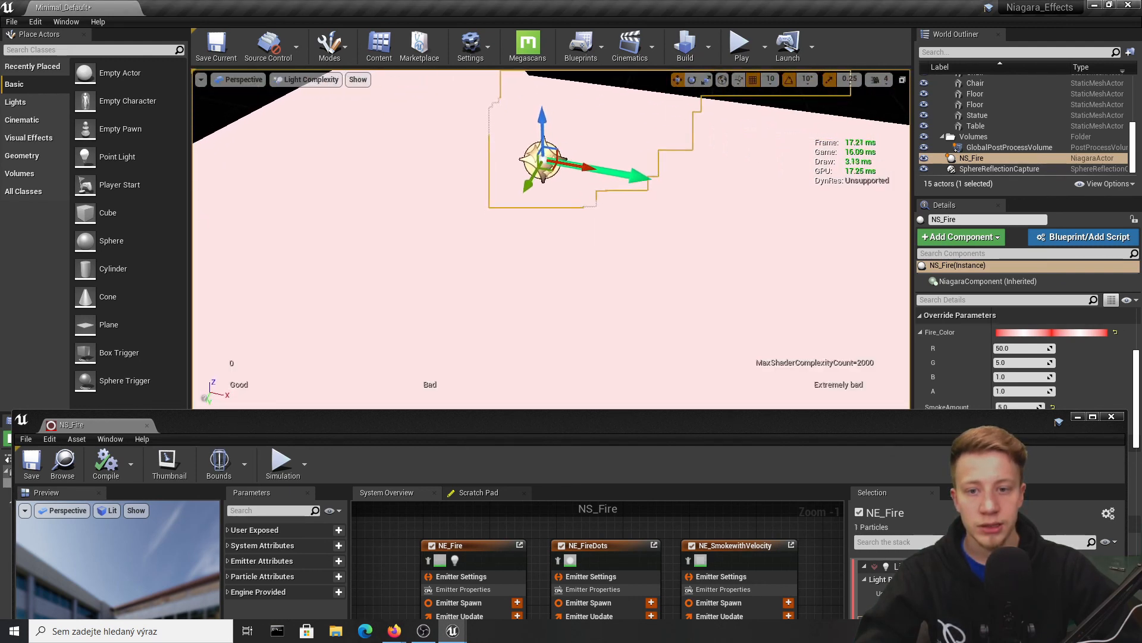
- Set the Light Renderer's Radius Scale to 1 and compare the light complexity around the fire
{"action": "double_click", "coordinate": [691, 426]}
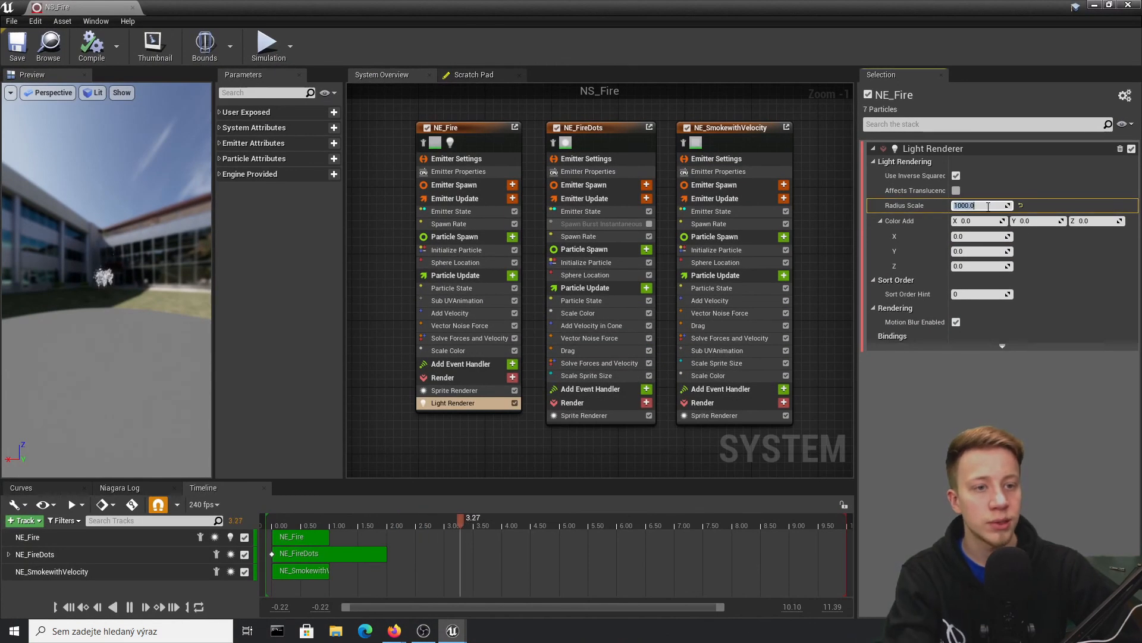
{"action": "double_click", "coordinate": [814, 6]}
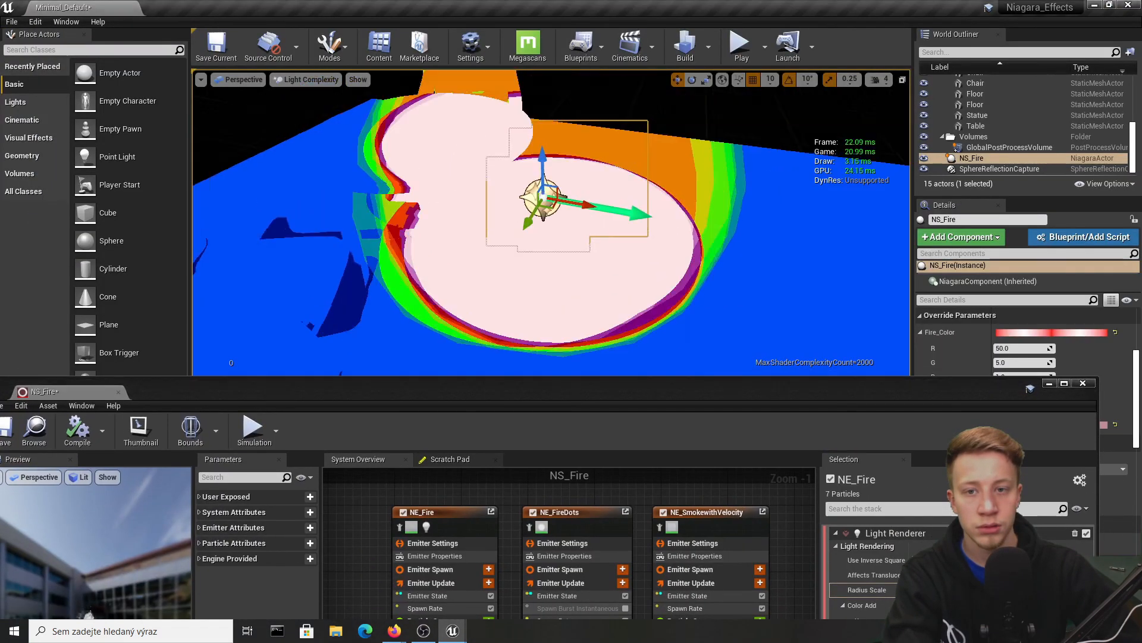
{"action": "left_click_drag", "start_coordinate": [624, 395], "coordinate": [555, 364]}
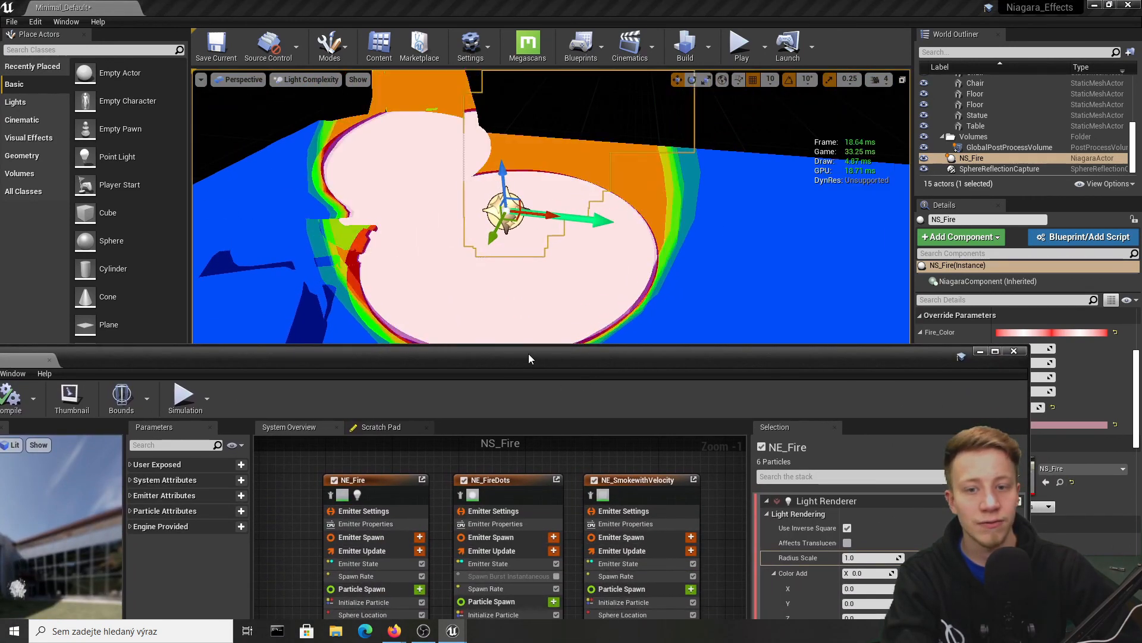
{"action": "left_click_drag", "start_coordinate": [528, 353], "coordinate": [541, 481]}
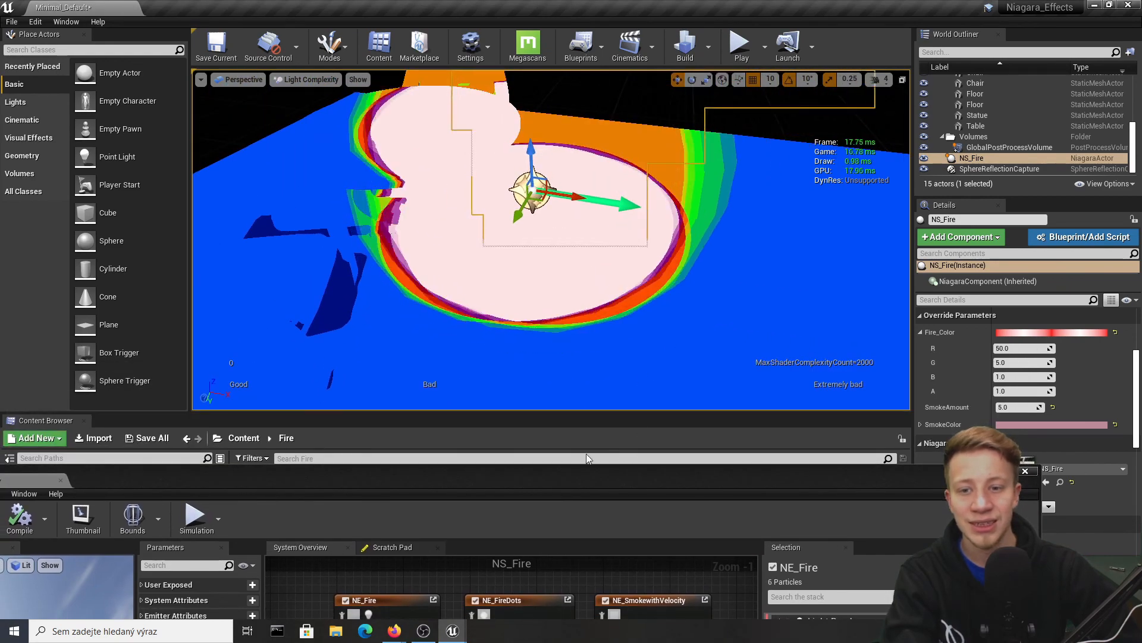
{"action": "right_click_drag", "start_coordinate": [490, 381], "coordinate": [492, 469]}
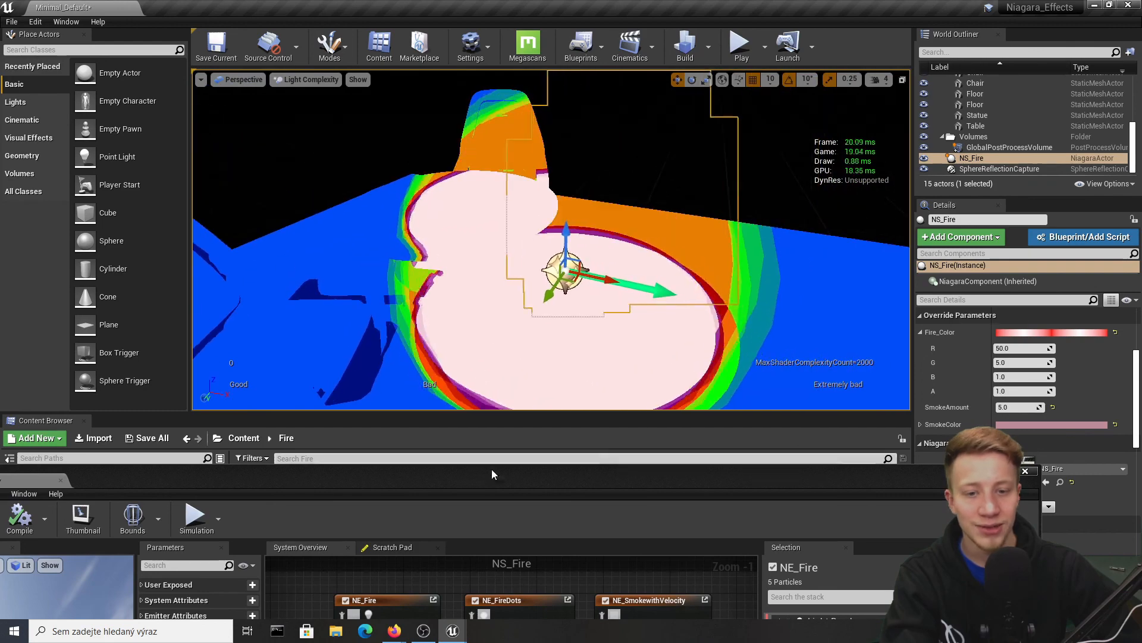
- Set the Light Renderer's Radius Scale to 100 and inspect the light complexity around the fire again
{"action": "left_click_drag", "start_coordinate": [329, 475], "coordinate": [466, 37]}
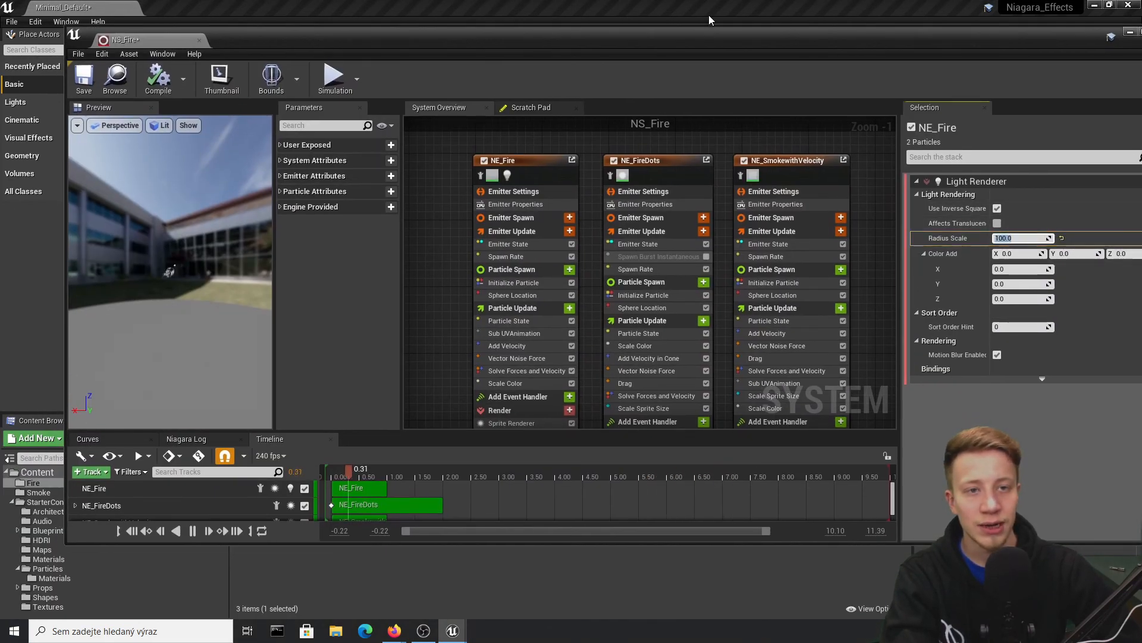
{"action": "left_click_drag", "start_coordinate": [714, 37], "coordinate": [694, 432]}
{"action": "right_click_drag", "start_coordinate": [464, 163], "coordinate": [648, 193]}
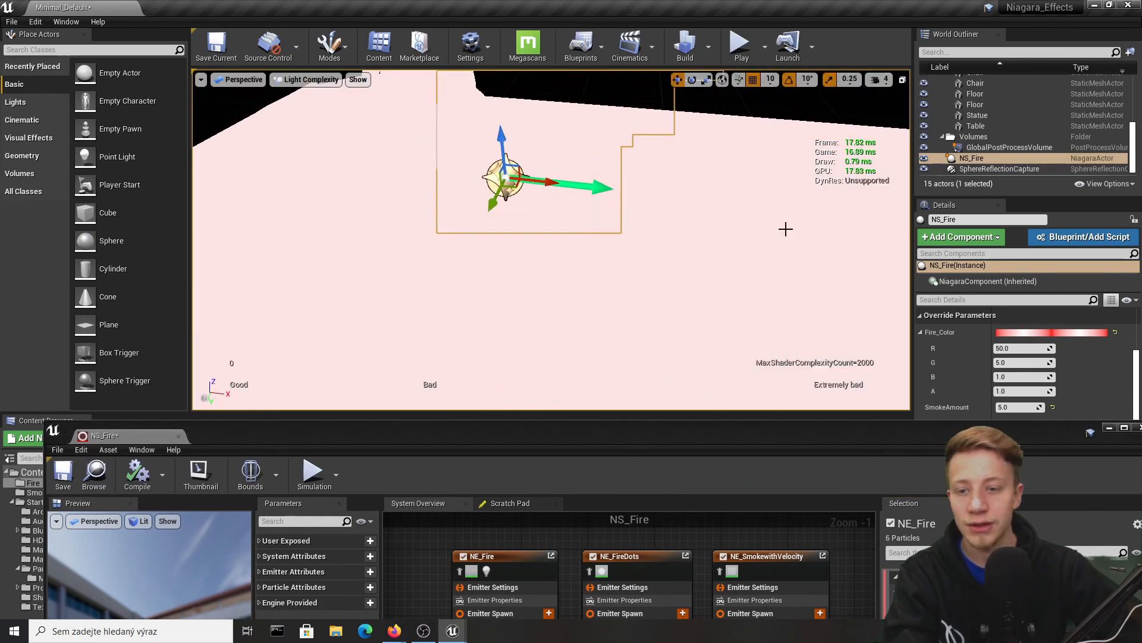
{"action": "right_click_drag", "start_coordinate": [611, 238], "coordinate": [628, 186]}
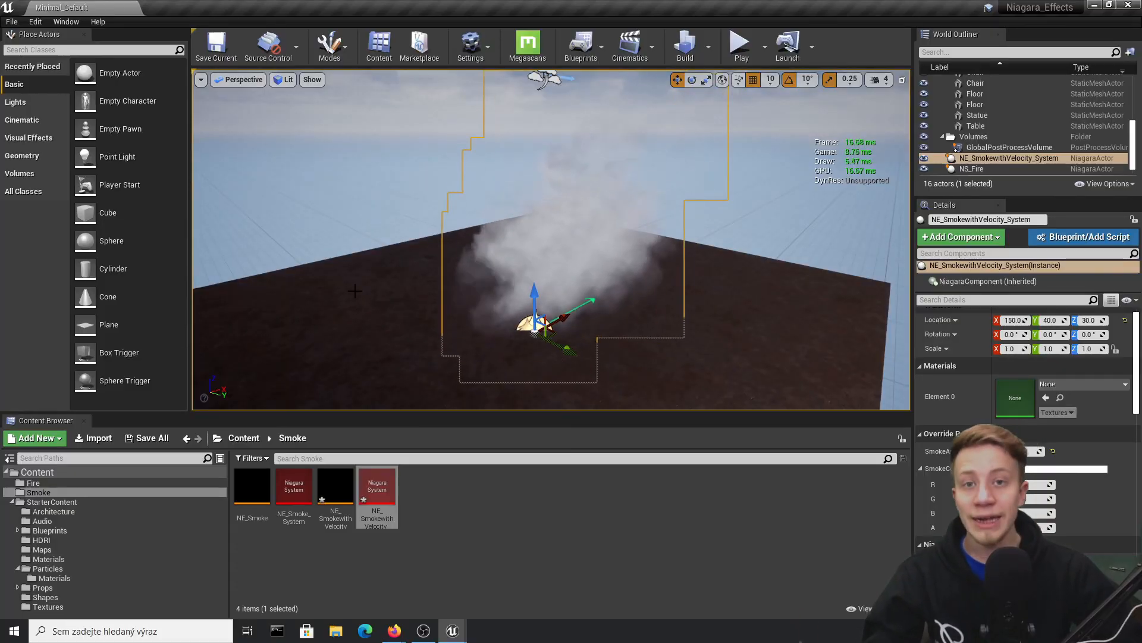
- Set the NE_SmokewithVelocity_System actor's SmokeColor override to magenta, about R 0.825, G 0, B 1
{"action": "right_click_drag", "start_coordinate": [554, 313], "coordinate": [515, 280]}
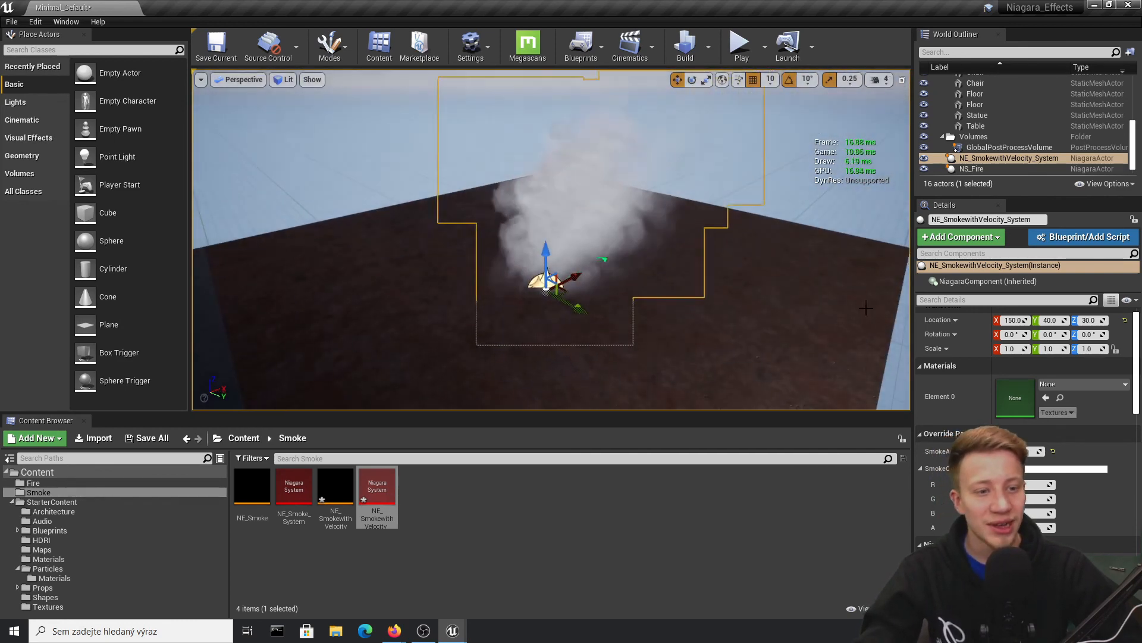
{"action": "left_click", "coordinate": [1034, 471]}
{"action": "left_click", "coordinate": [868, 349]}
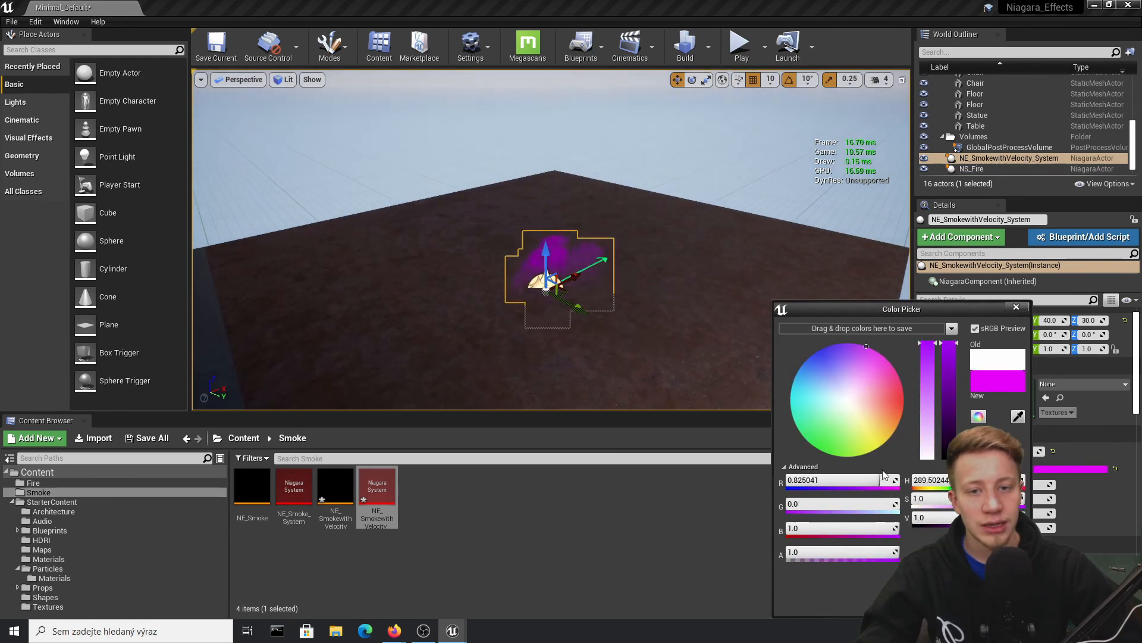
{"action": "left_click", "coordinate": [940, 602]}
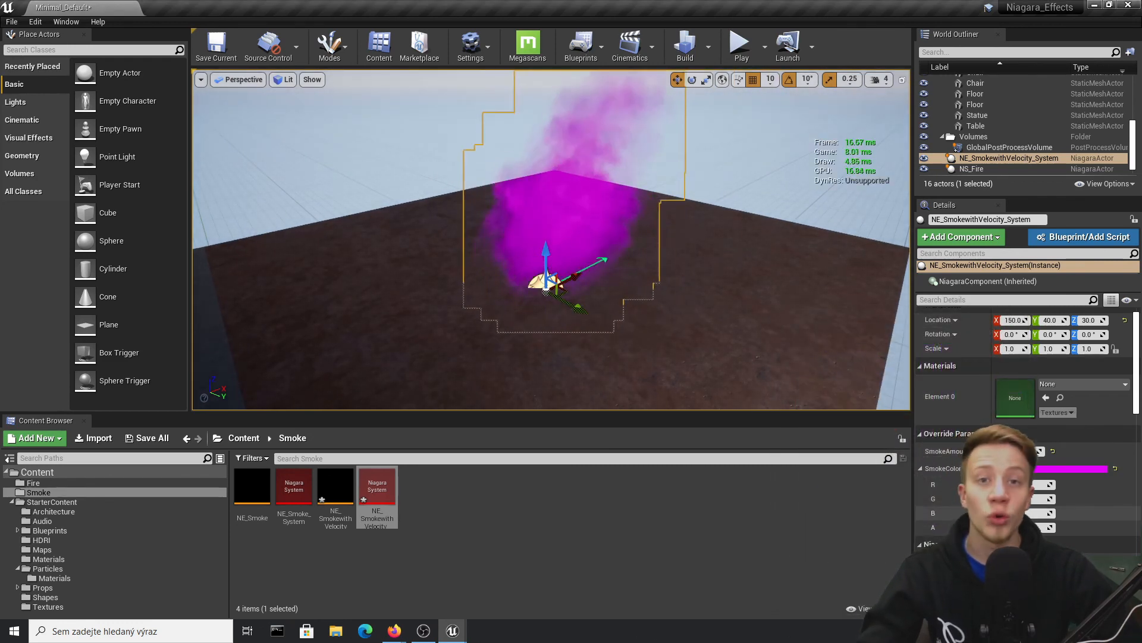